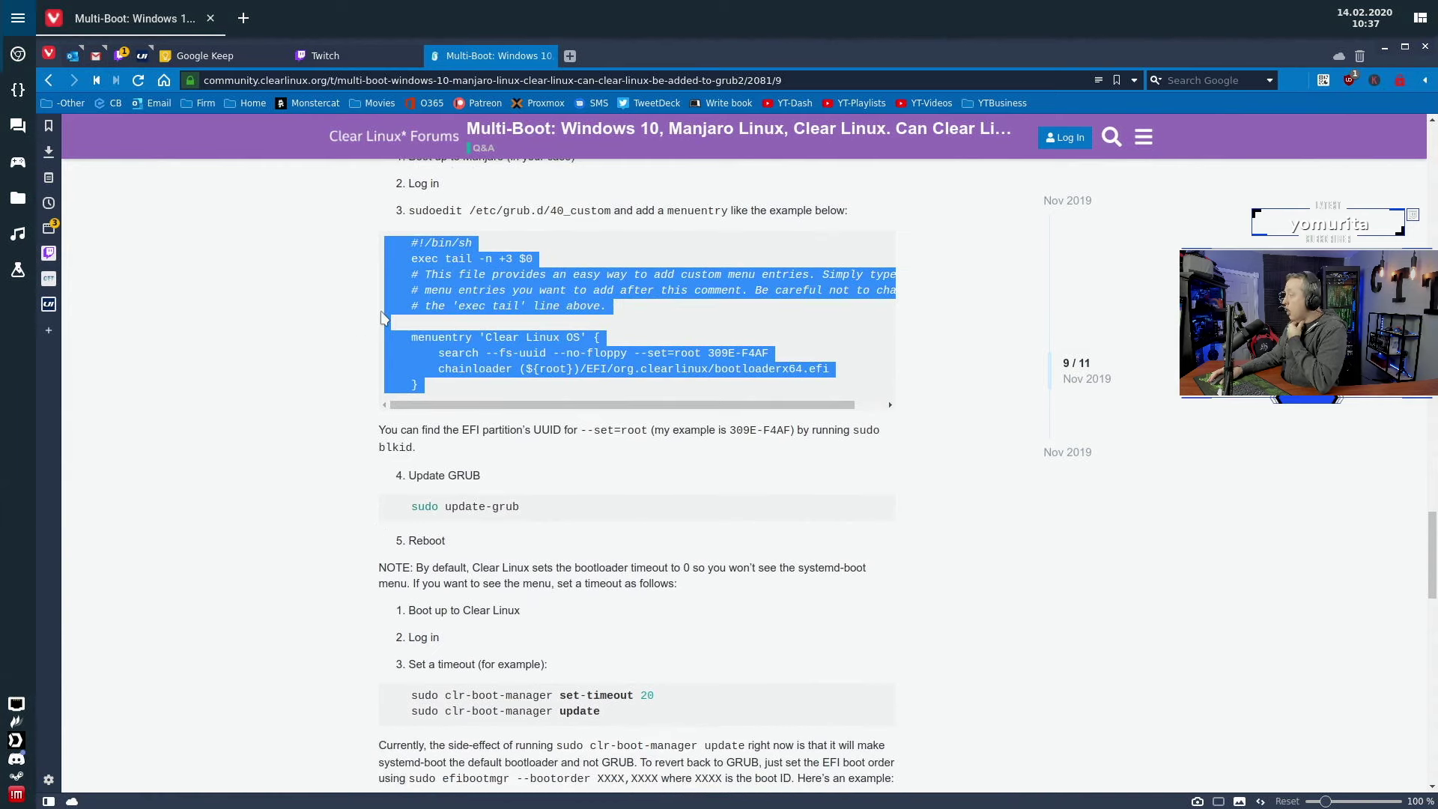
# Step: Read through the forum's GRUB instructions and copy the highlighted 40_custom example script with the 'Clear Linux OS' menuentry
pyautogui.scroll(-3, 381, 318)
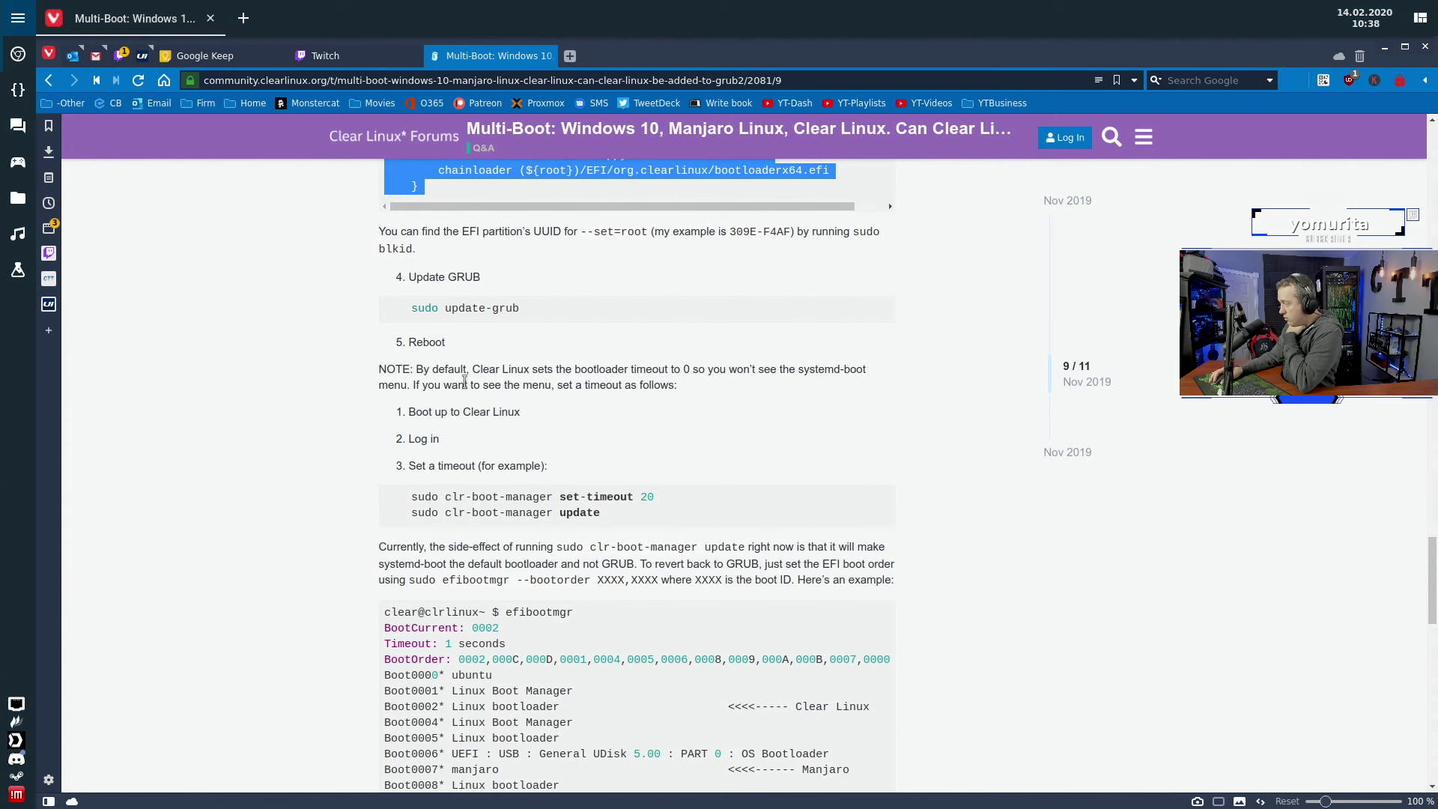
pyautogui.scroll(-2, 334, 425)
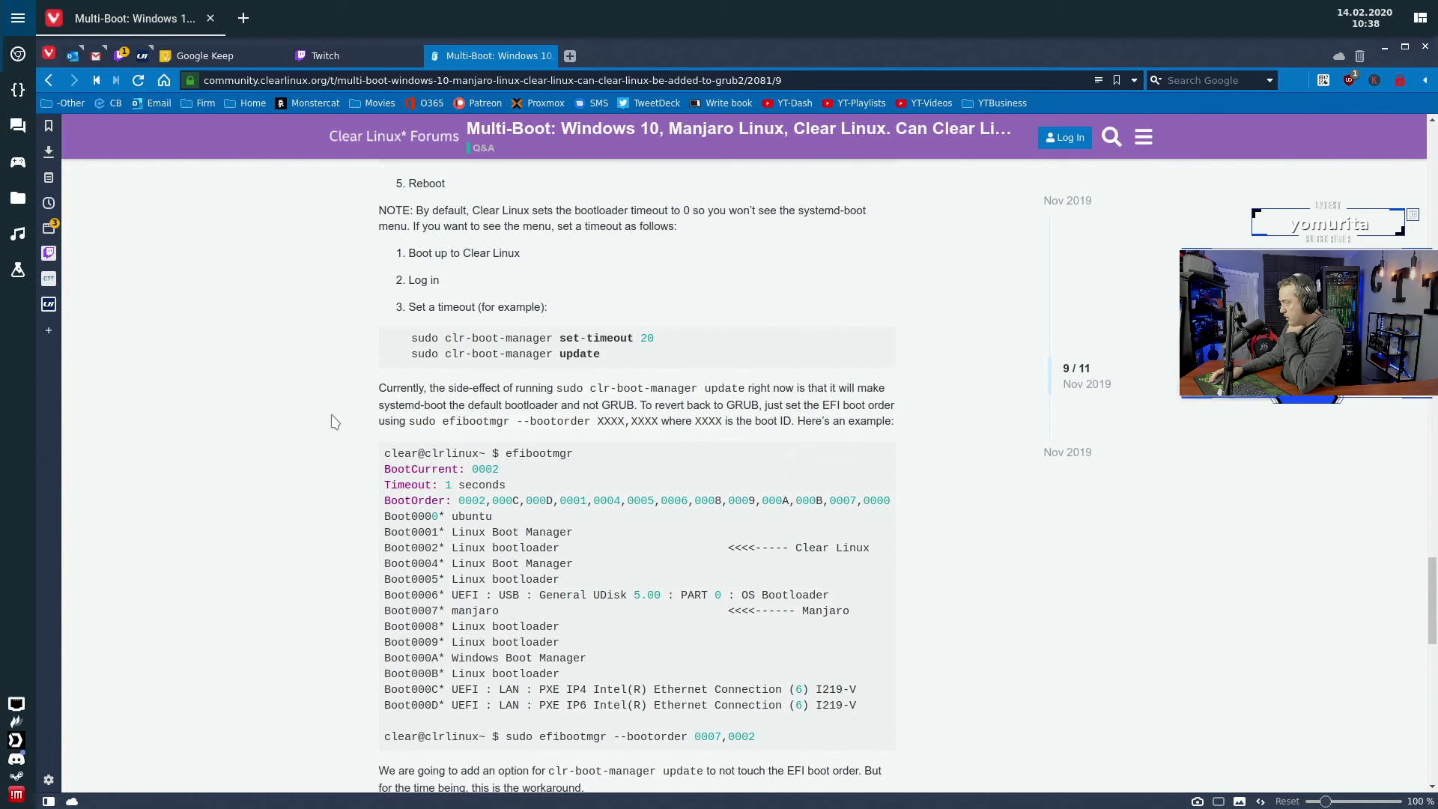
pyautogui.scroll(-3, 332, 421)
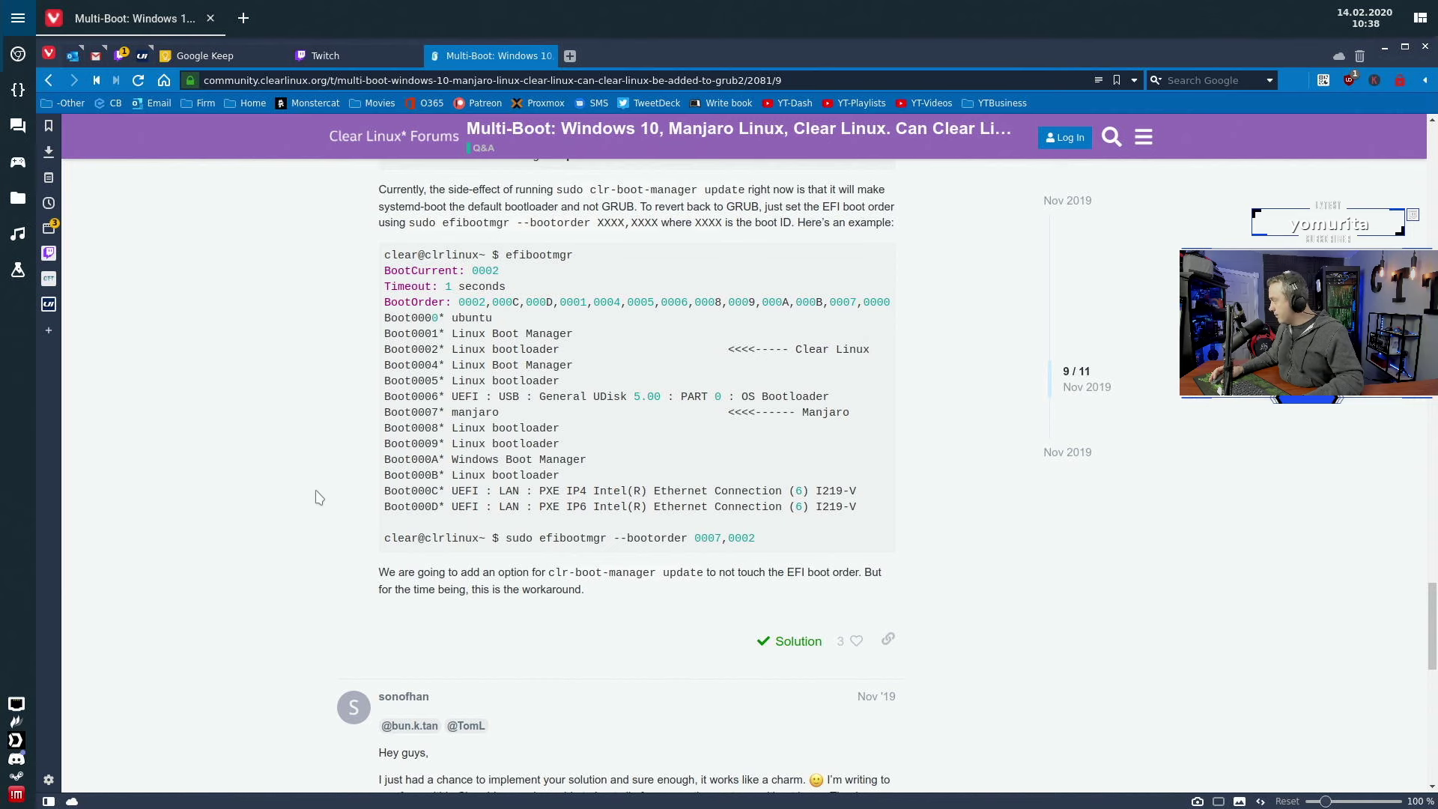
pyautogui.scroll(2, 309, 479)
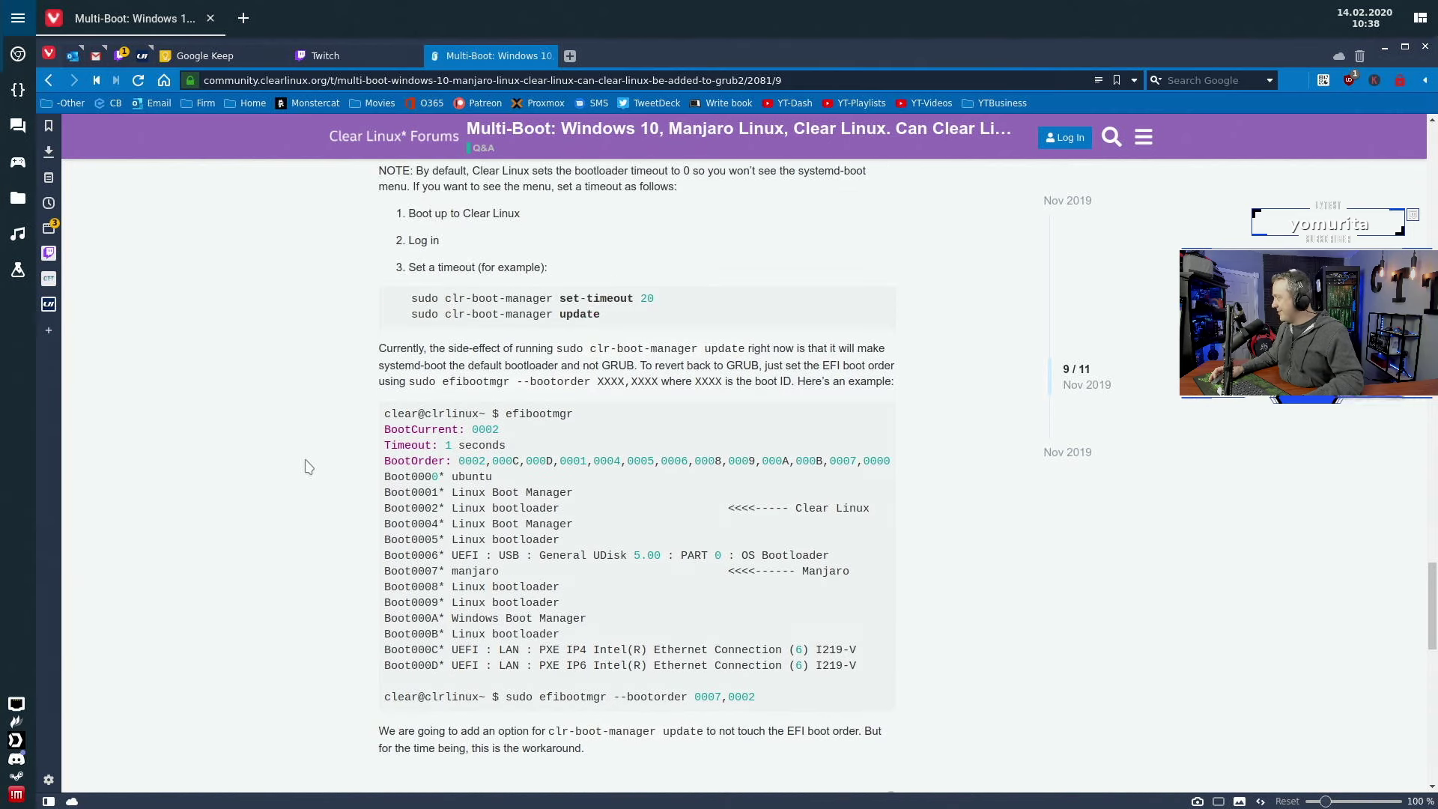
pyautogui.scroll(-3, 307, 462)
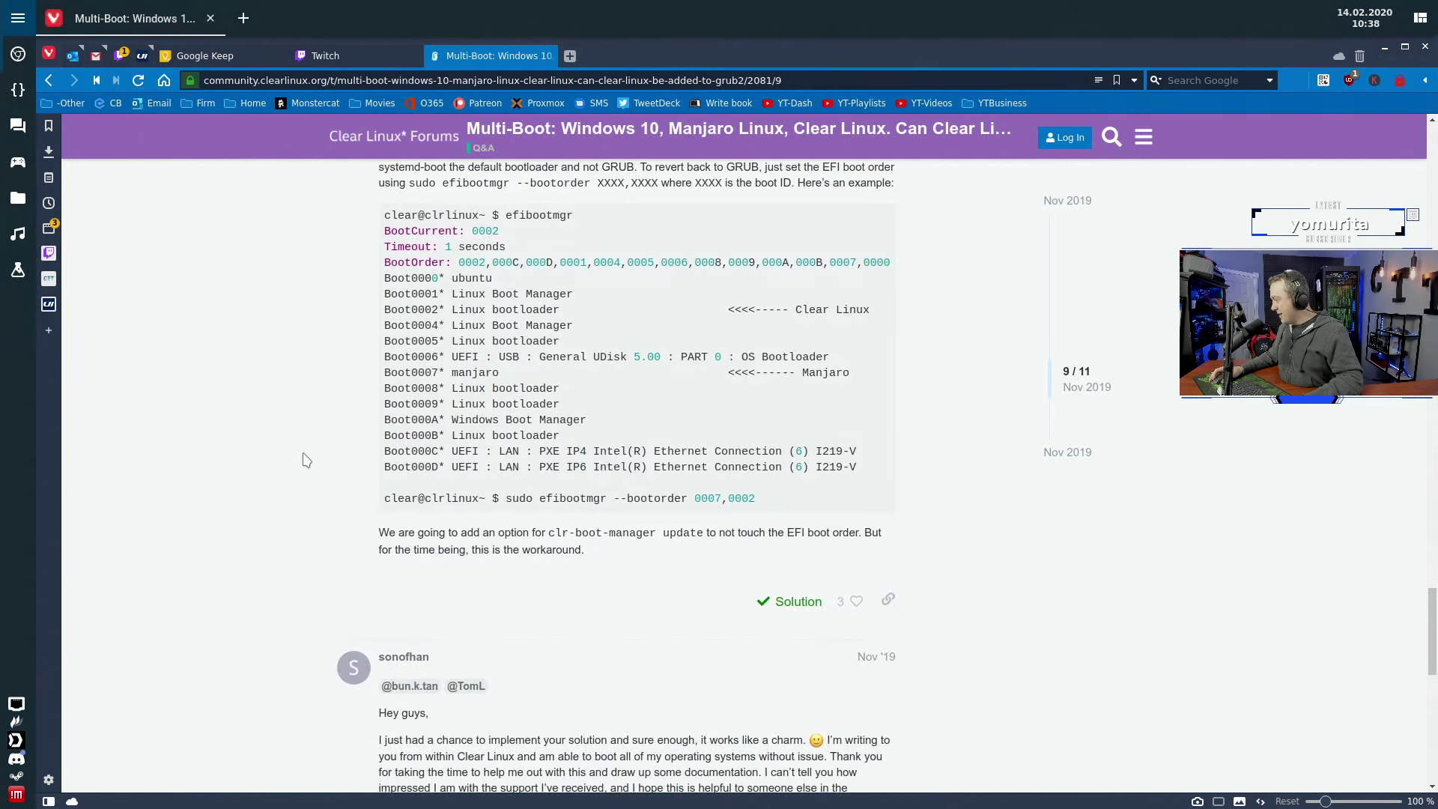
pyautogui.scroll(8, 304, 457)
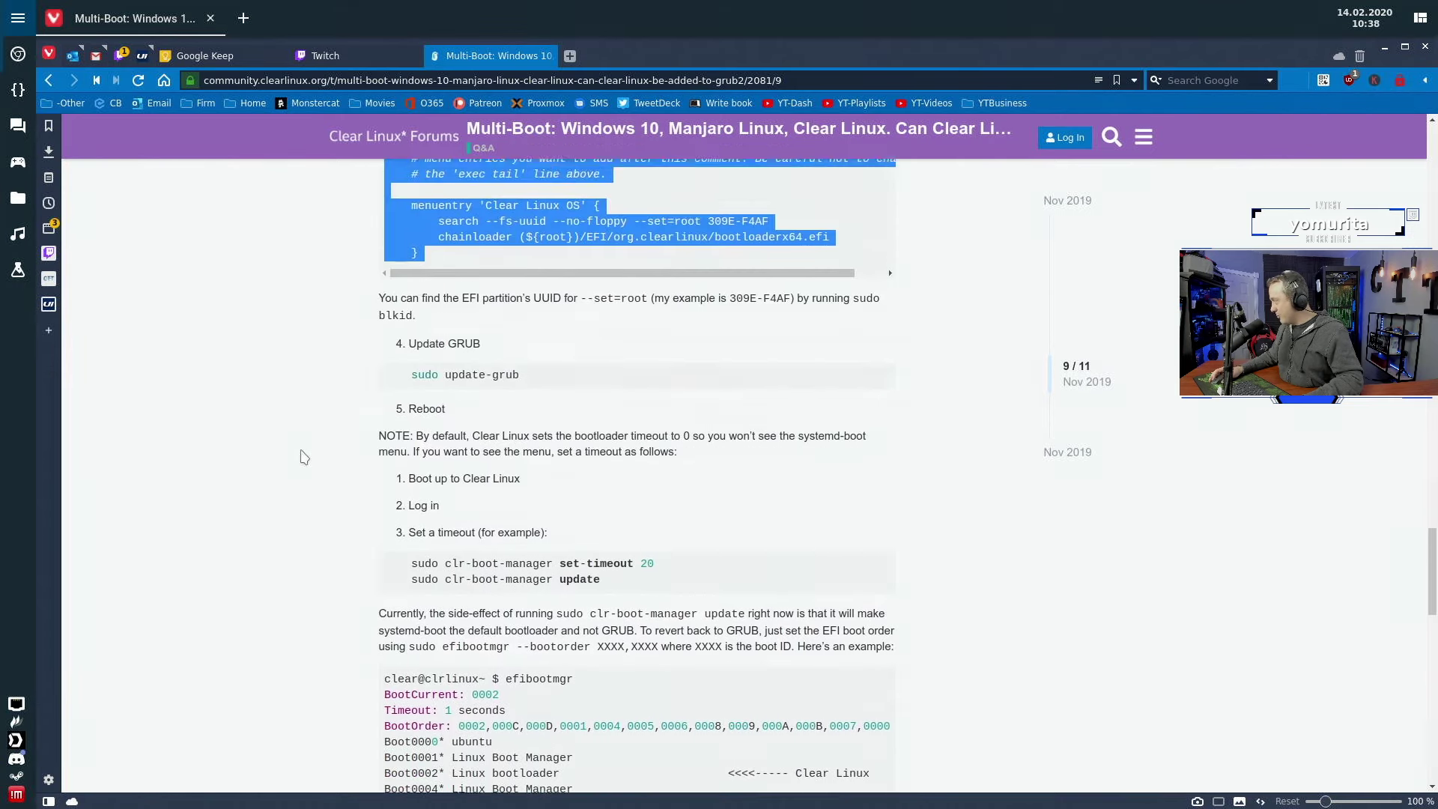
pyautogui.scroll(1, 304, 457)
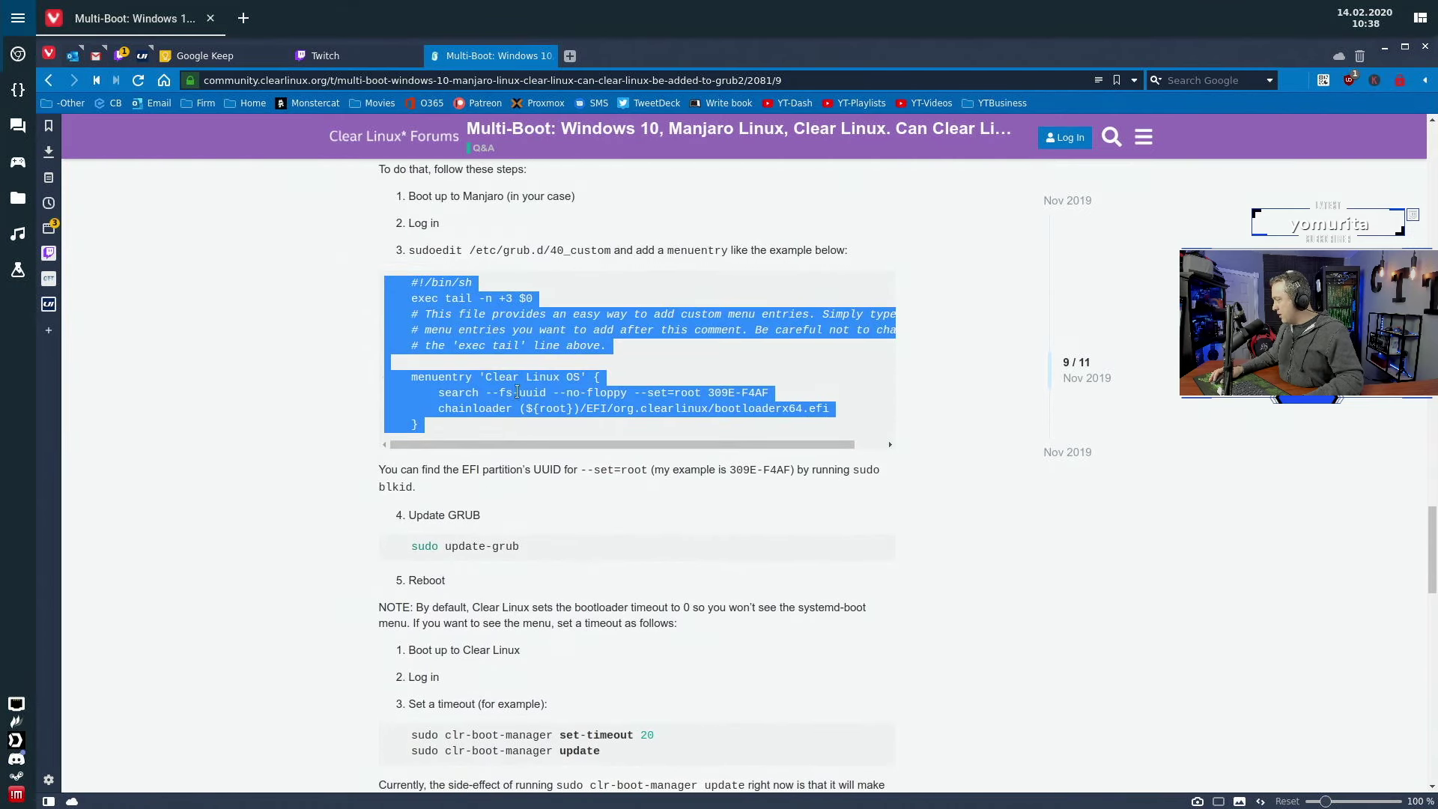
pyautogui.rightClick(494, 334)
pyautogui.click(532, 349)
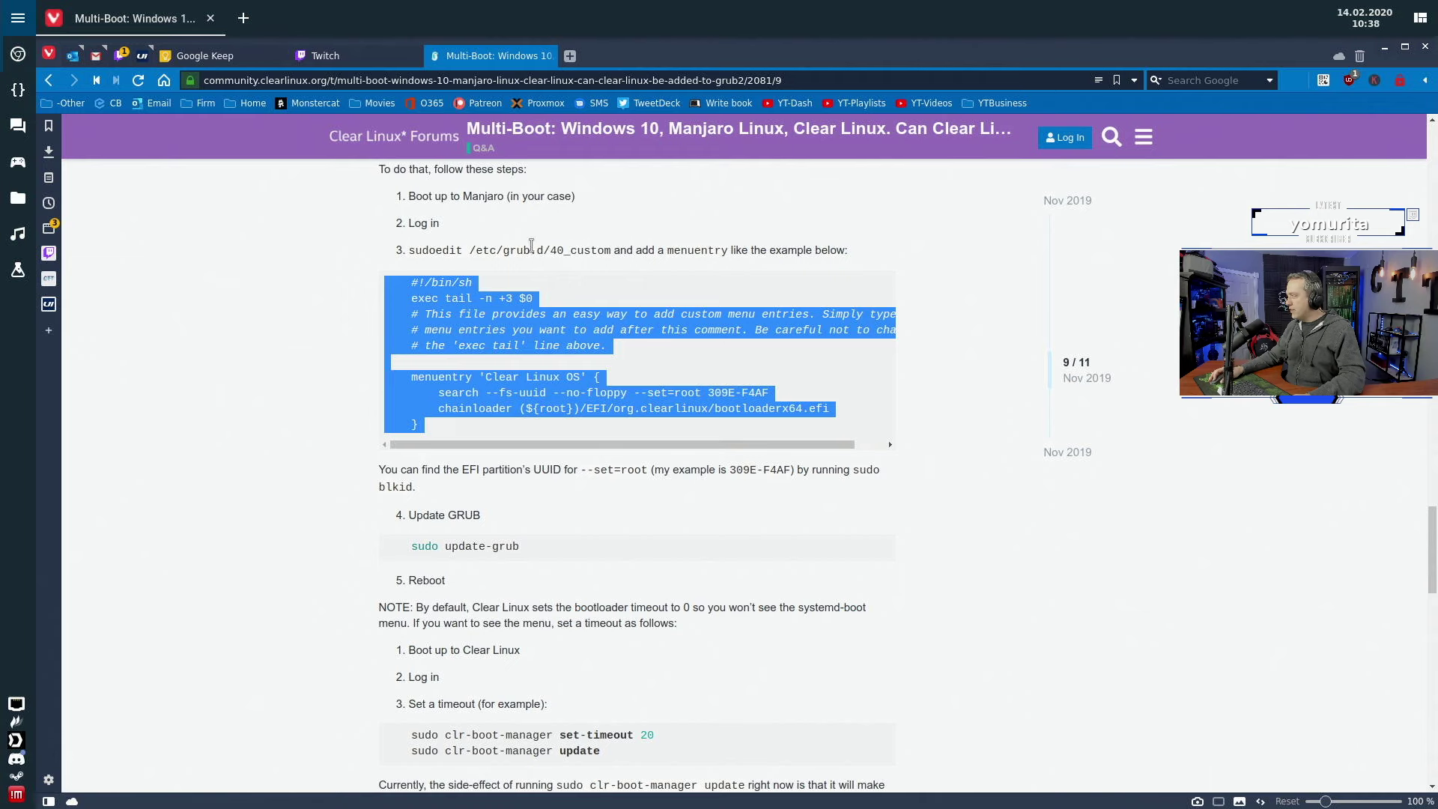
# Step: Switch to the root terminal, change to /etc/grub.d/ and list its files with ll
pyautogui.click(16, 88)
pyautogui.write('cd /etc/grub')
pyautogui.press('Tab')
pyautogui.press('Tab')
pyautogui.press('Tab')
pyautogui.press('Tab')
pyautogui.write('.d/')
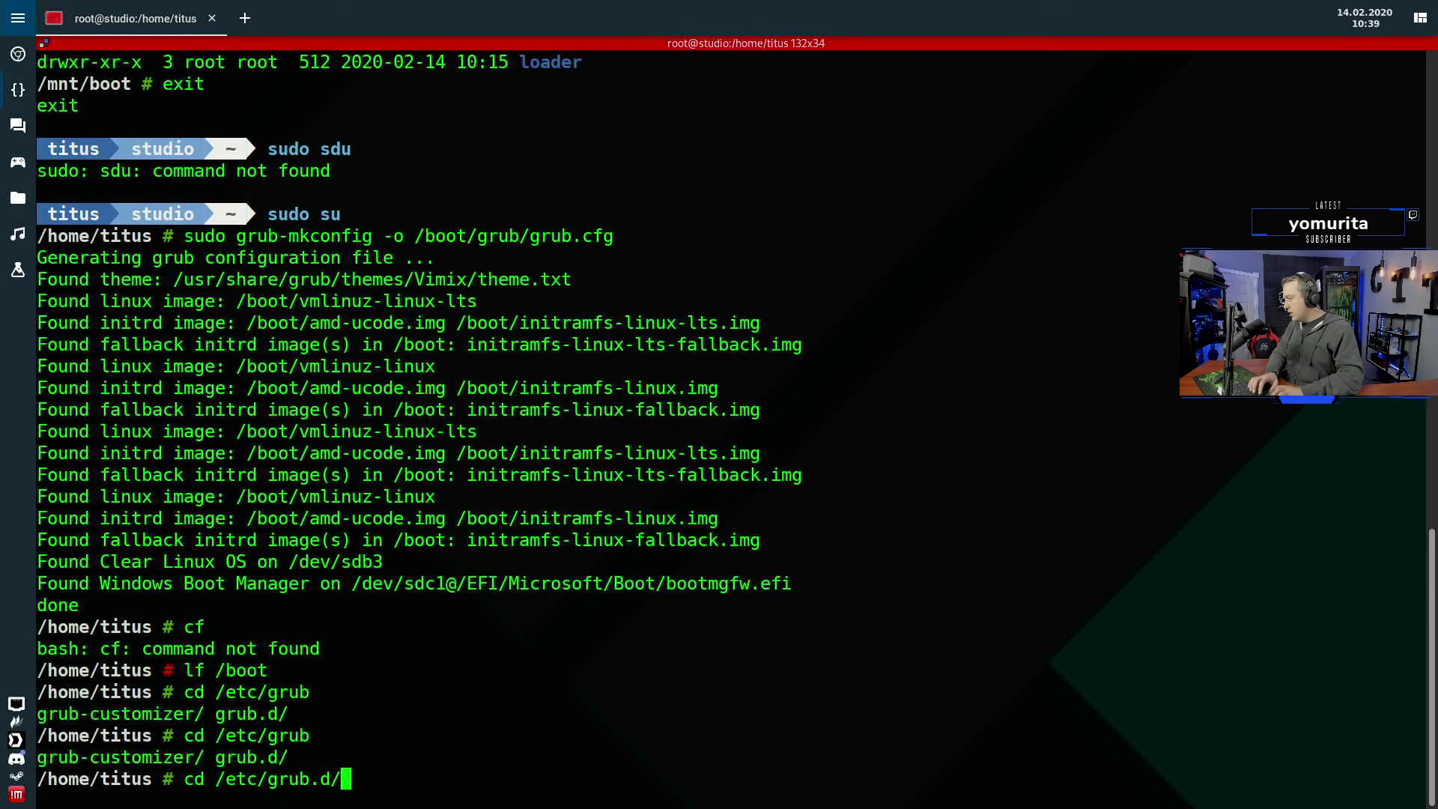
pyautogui.press('Return')
pyautogui.write('ll')
pyautogui.press('Return')
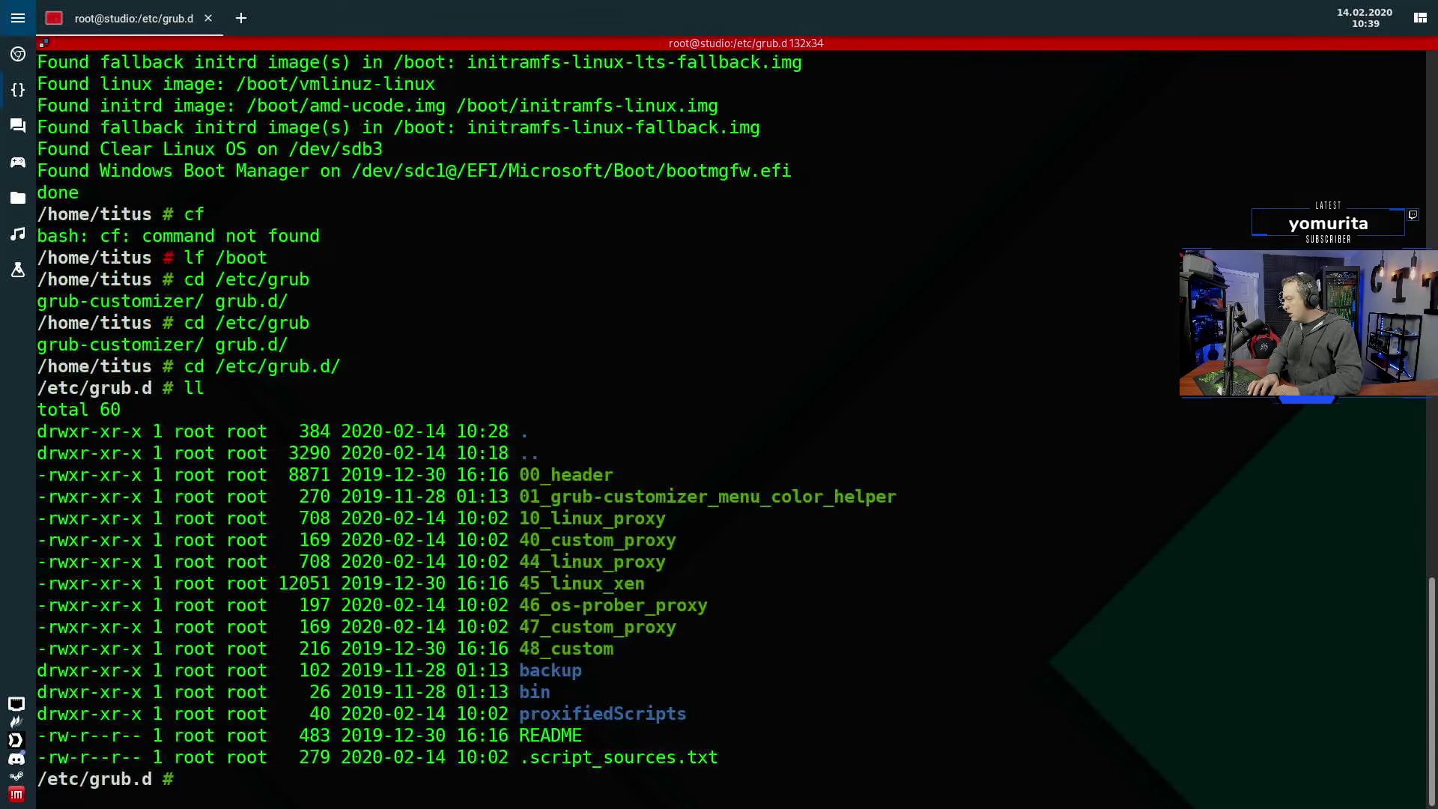
# Step: Create a file named 41_custom in nano and paste the copied Clear Linux OS menuentry script into it
pyautogui.write('nano')
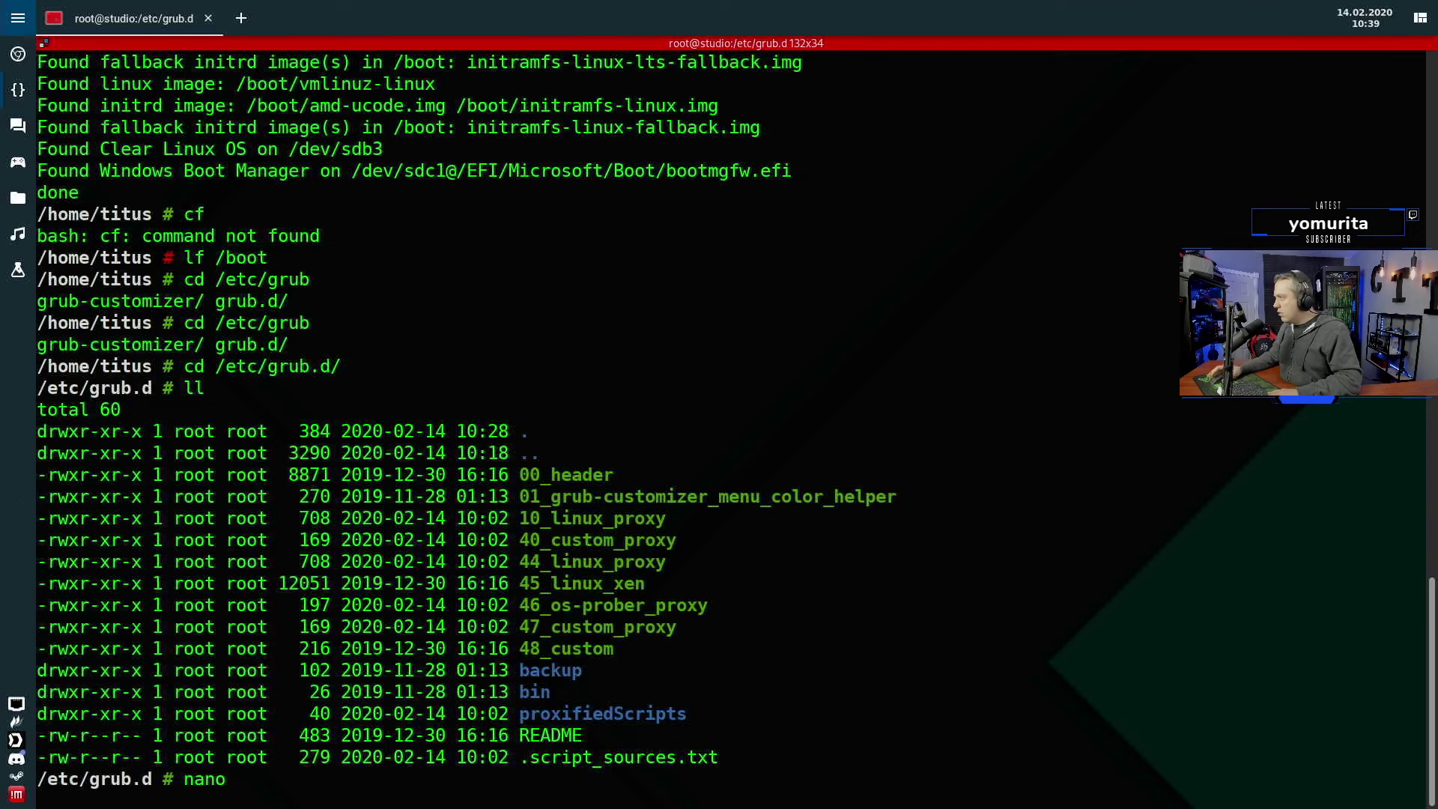
pyautogui.click(18, 54)
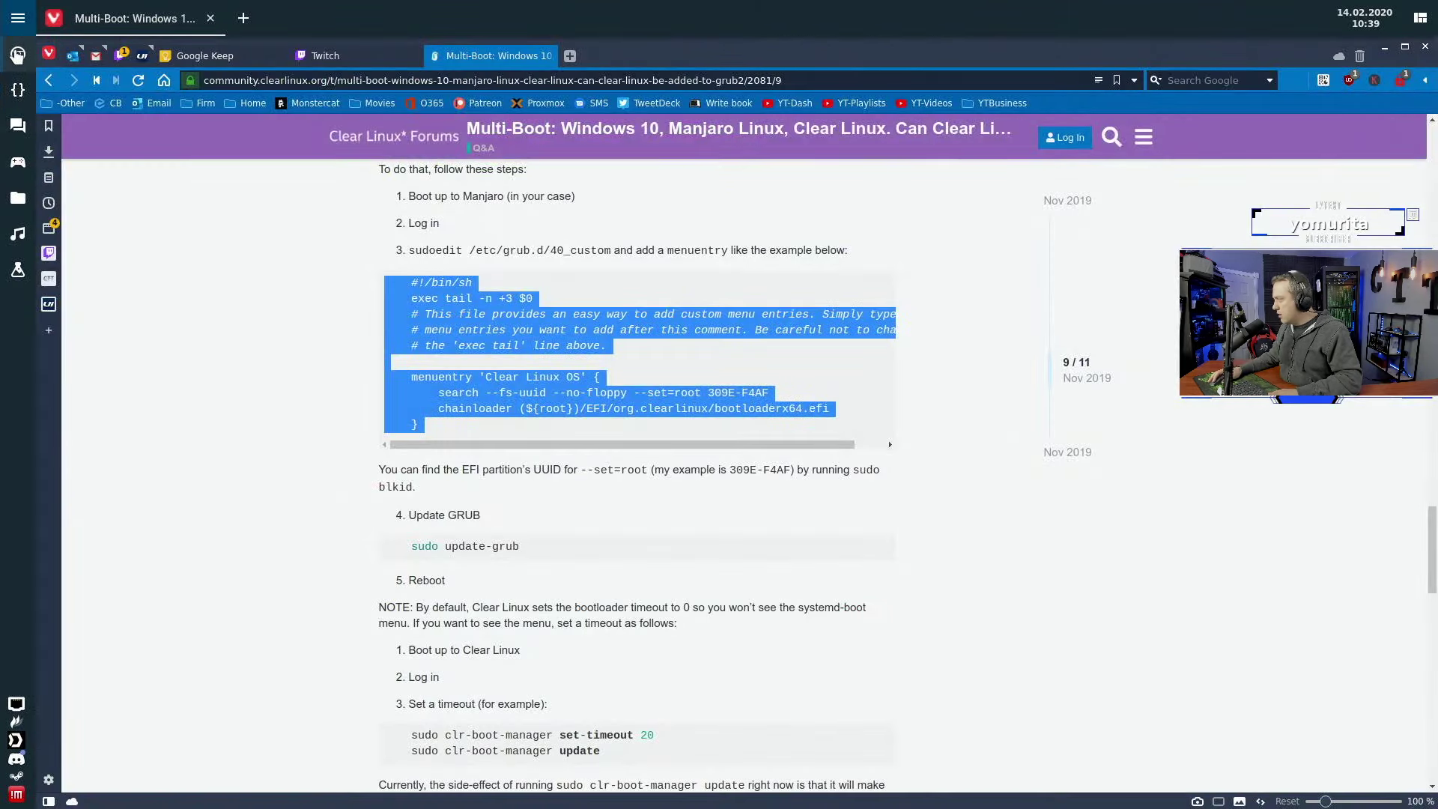
pyautogui.click(17, 92)
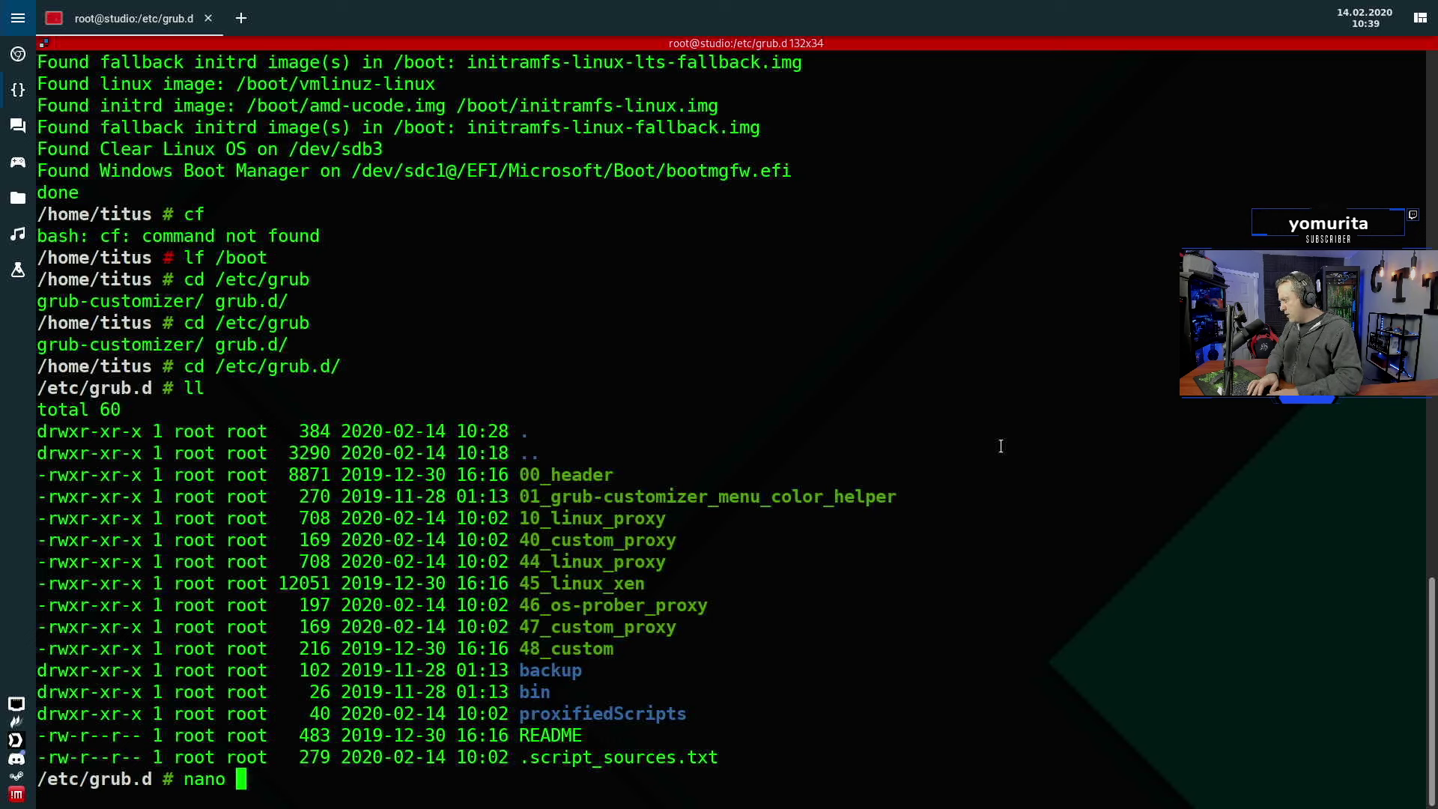
pyautogui.write('41_custom')
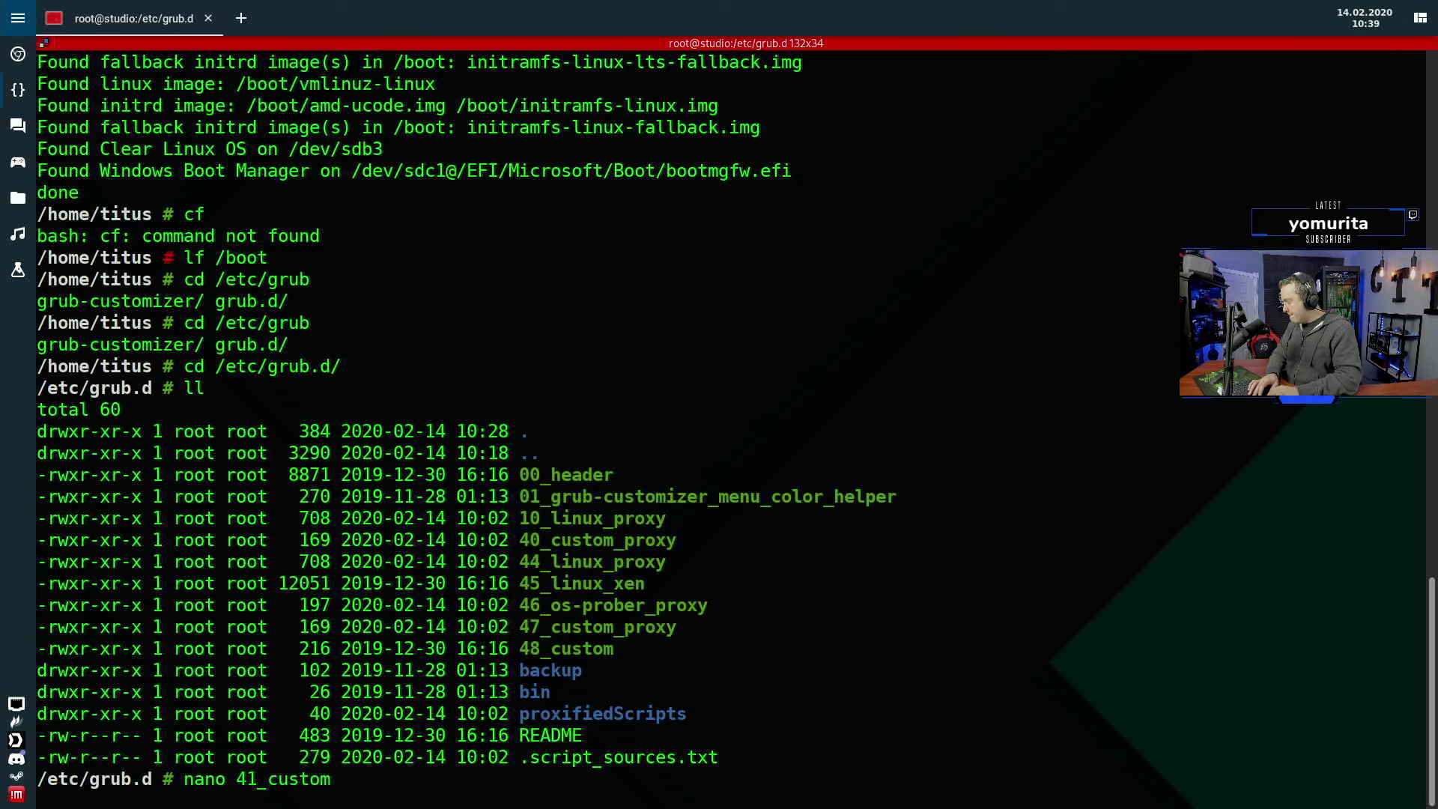
pyautogui.press('Return')
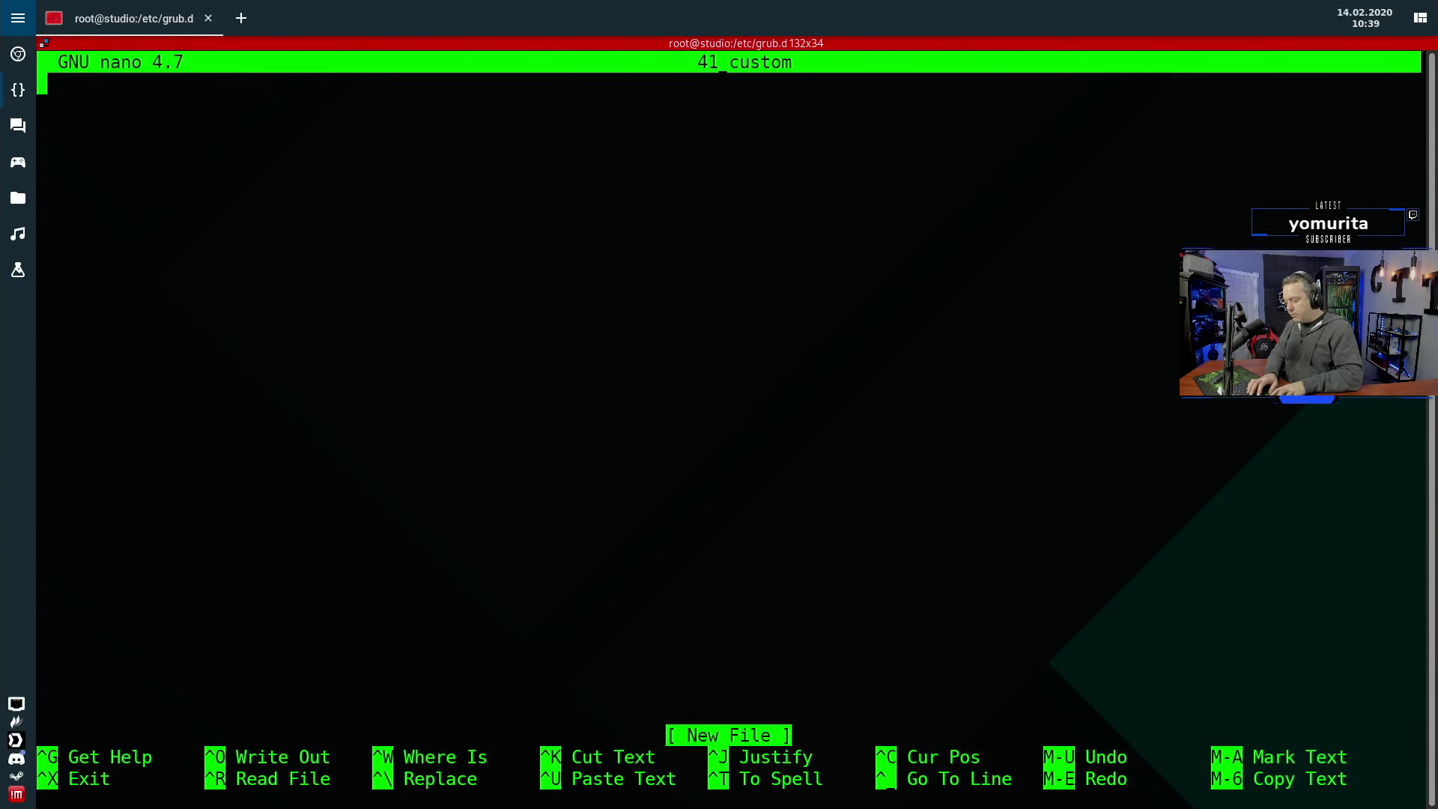
pyautogui.write("#!/bin/sh     exec tail -n +3 $0     # This file provides an easy way to add custom menu entries. Simply type the     # menu entries you want to add after this comment. Be careful not to change     # the 'exec tail' line above.      menuentry 'Clear Linux OS' {         search --fs-uuid --no-floppy --set=root 309E-F4AF         chainloader (${root})/EFI/org.clearlinux/bootloaderx64.efi     }")
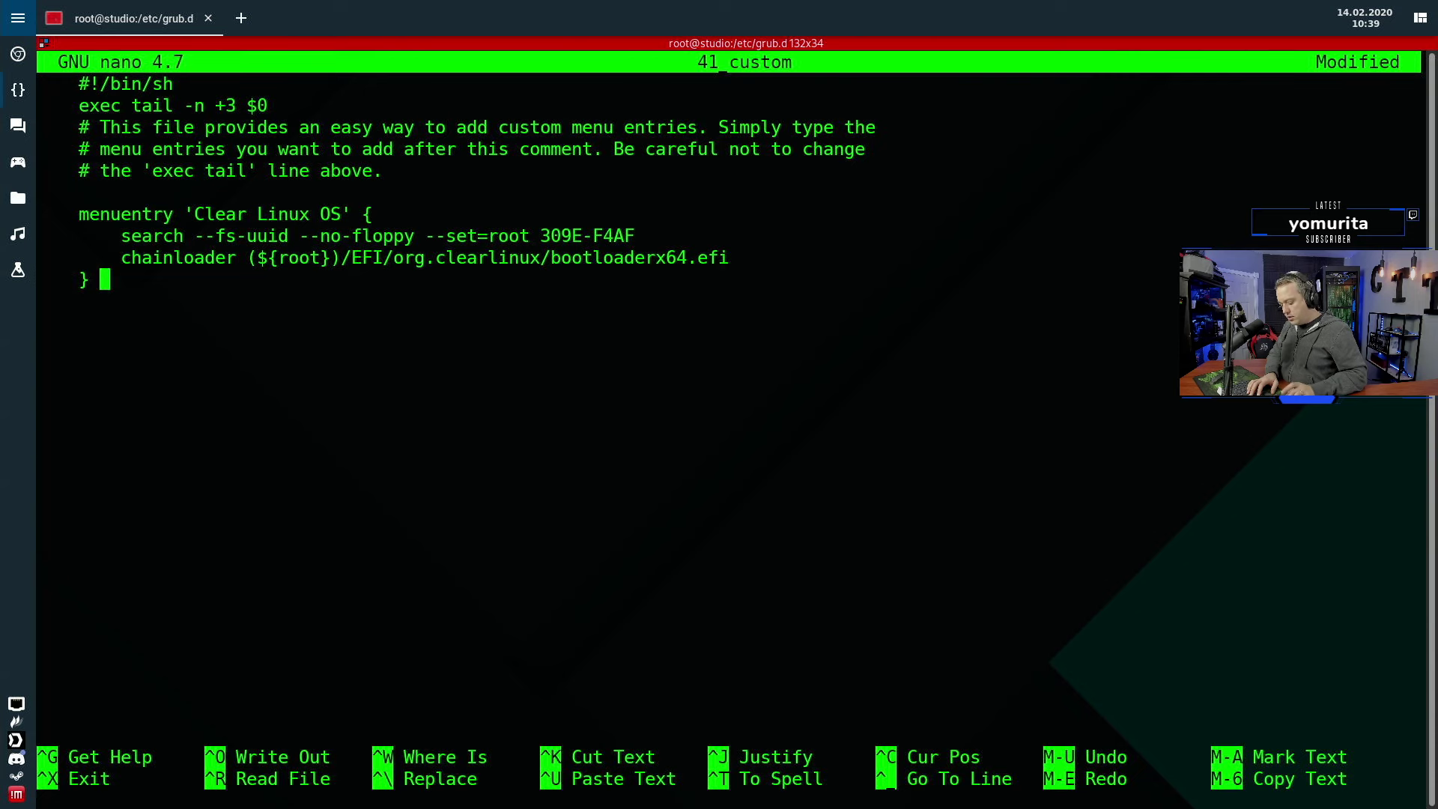
# Step: Open a second terminal, run sudo blkid with the sudo password, and enlarge that terminal to full screen
pyautogui.press('super+Return')
pyautogui.write('sudo blkid')
pyautogui.press('Return')
pyautogui.press('Return')
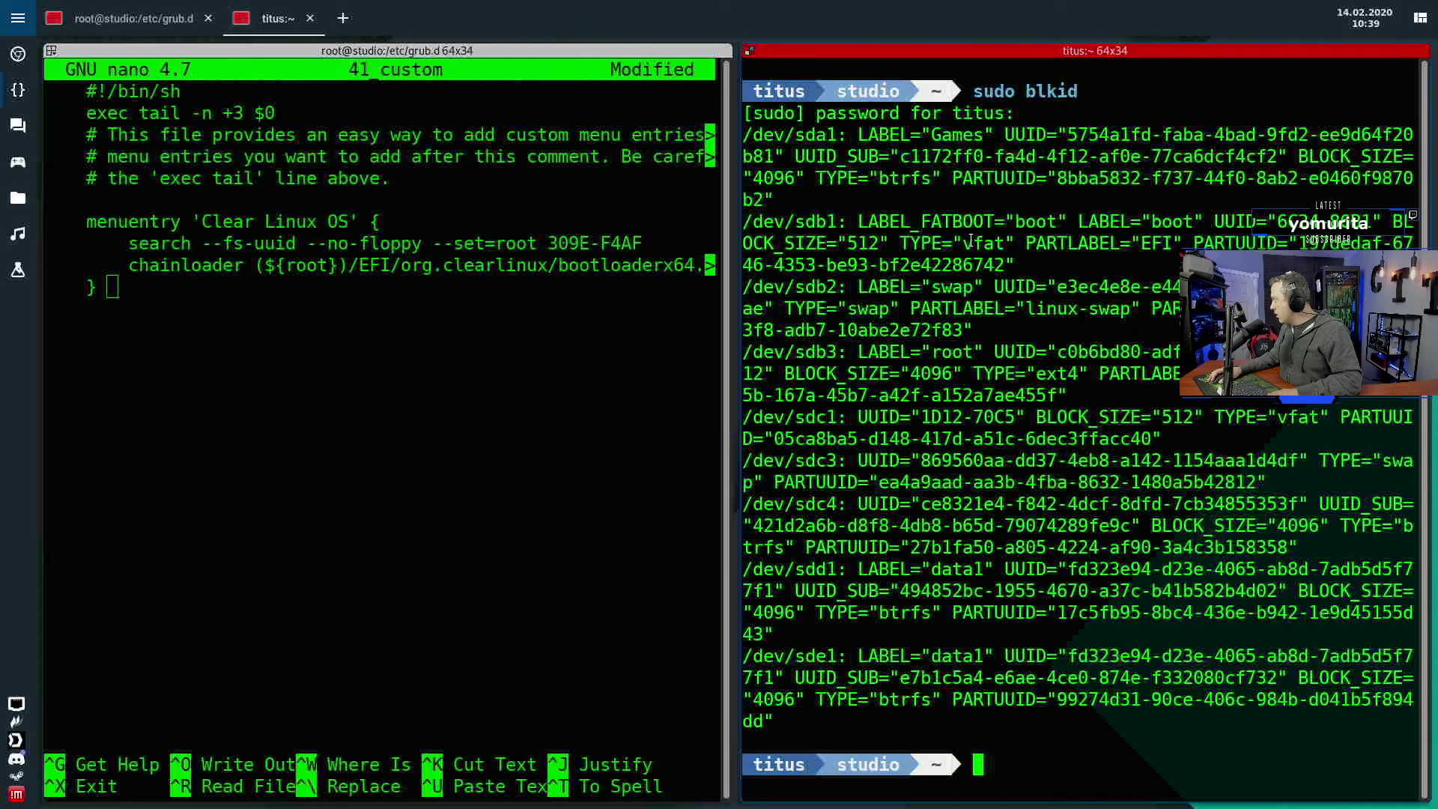
pyautogui.press('super+f')
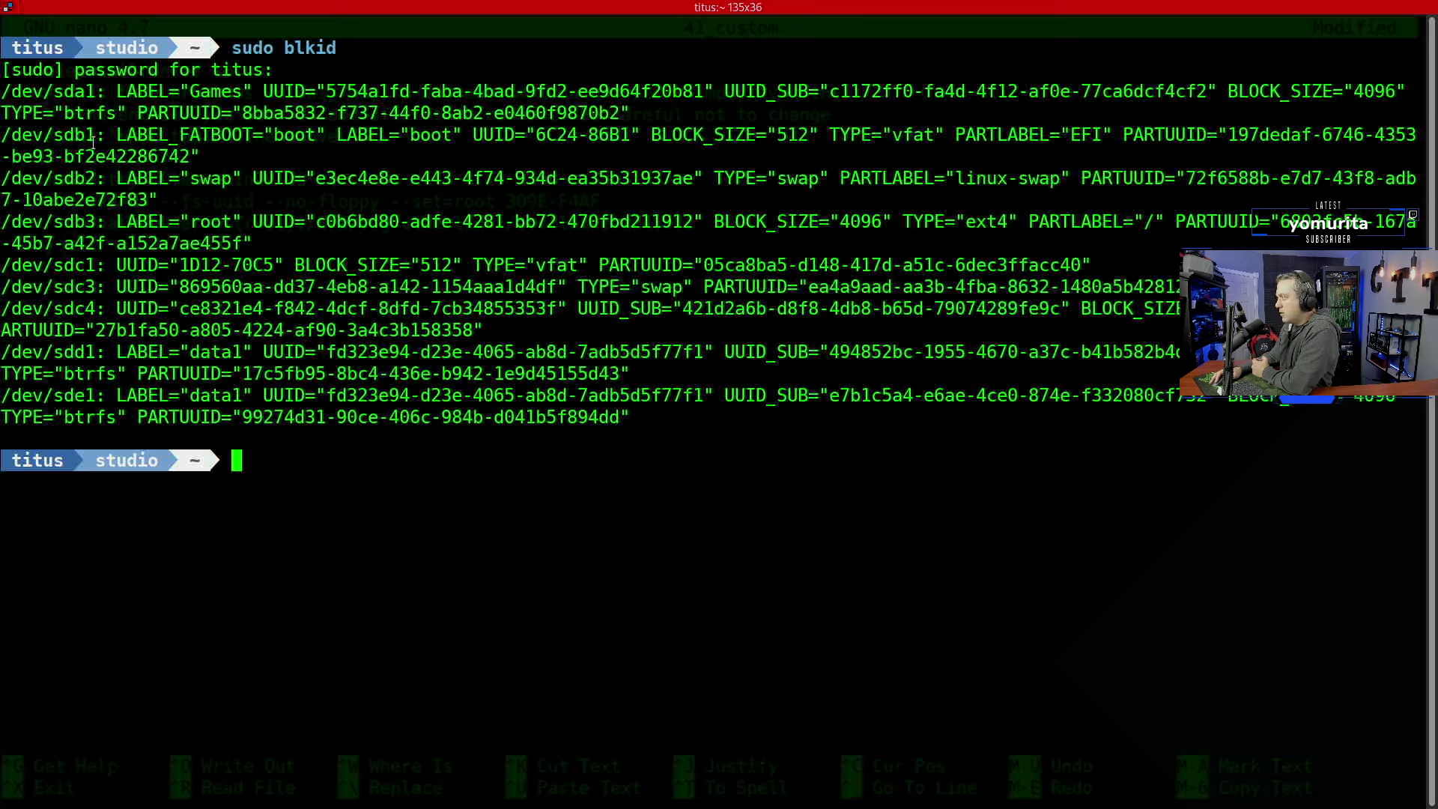
# Step: Copy the UUID 6C24-86B1 of the EFI partition /dev/sdb1 from the blkid output
pyautogui.moveTo(536, 136); pyautogui.dragTo(627, 137)
pyautogui.rightClick(627, 137)
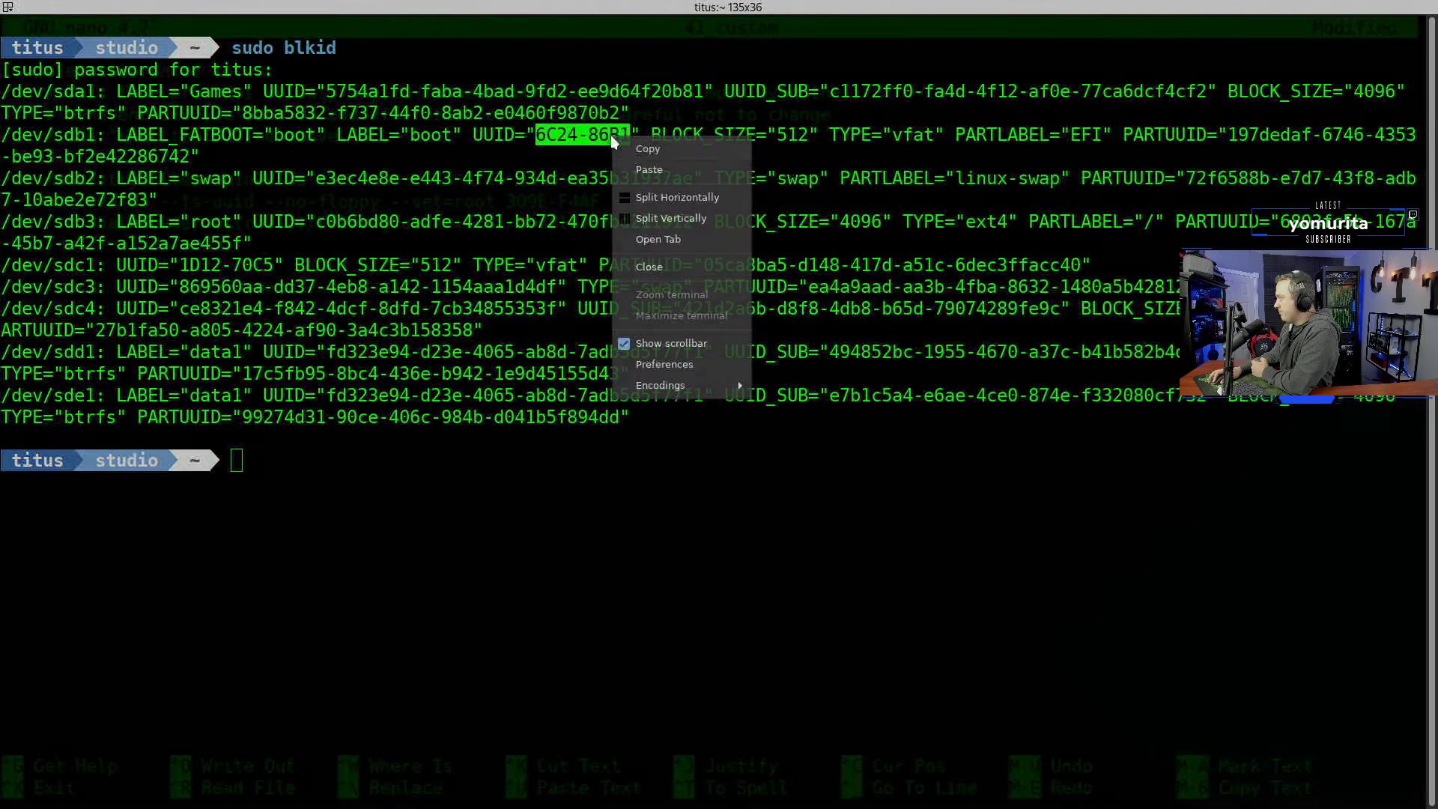
pyautogui.click(655, 147)
# Step: Run lsblk to check the partitions' mount points, restore the tiled layout and close the second terminal
pyautogui.click(775, 330)
pyautogui.write('lsblk')
pyautogui.press('Return')
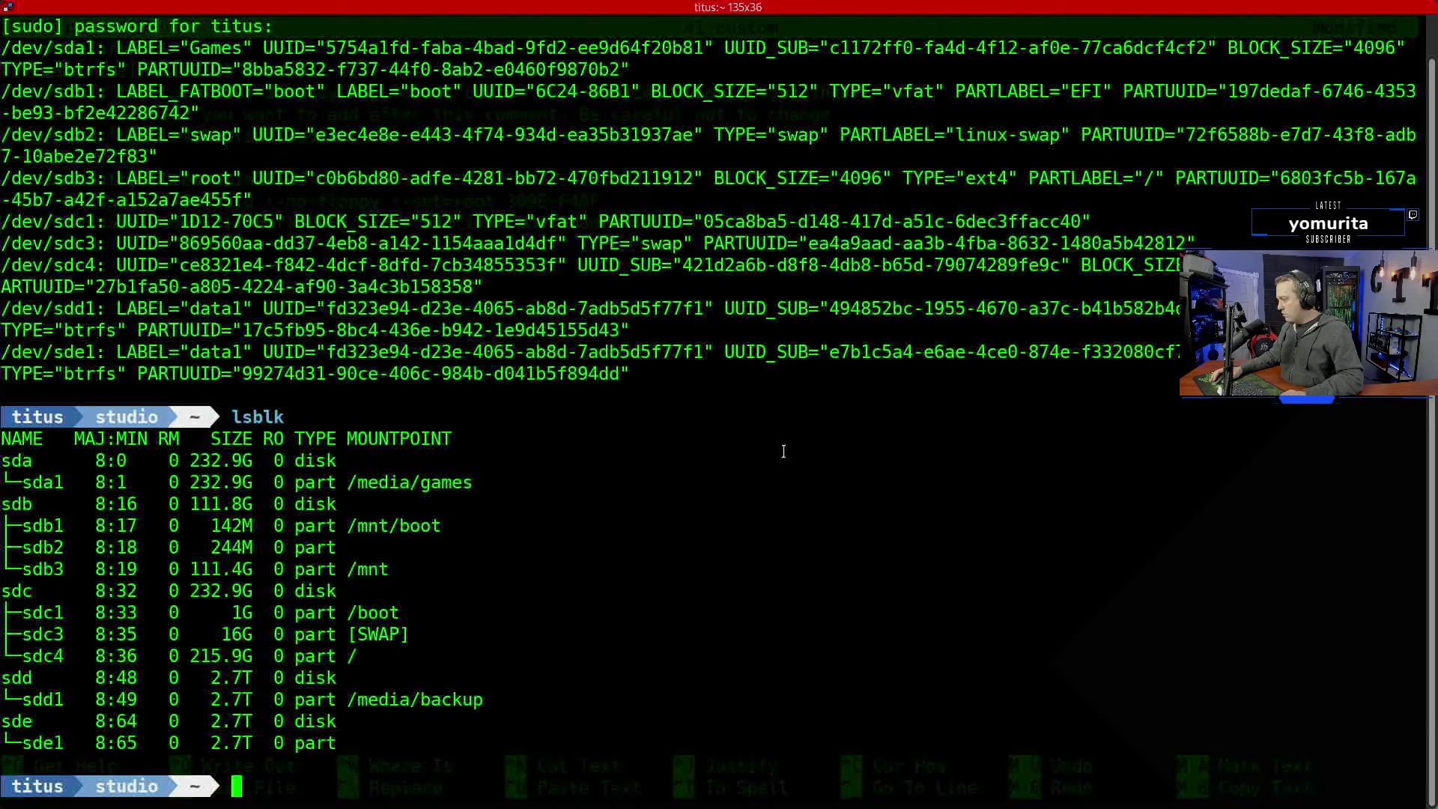
pyautogui.press('super+Right')
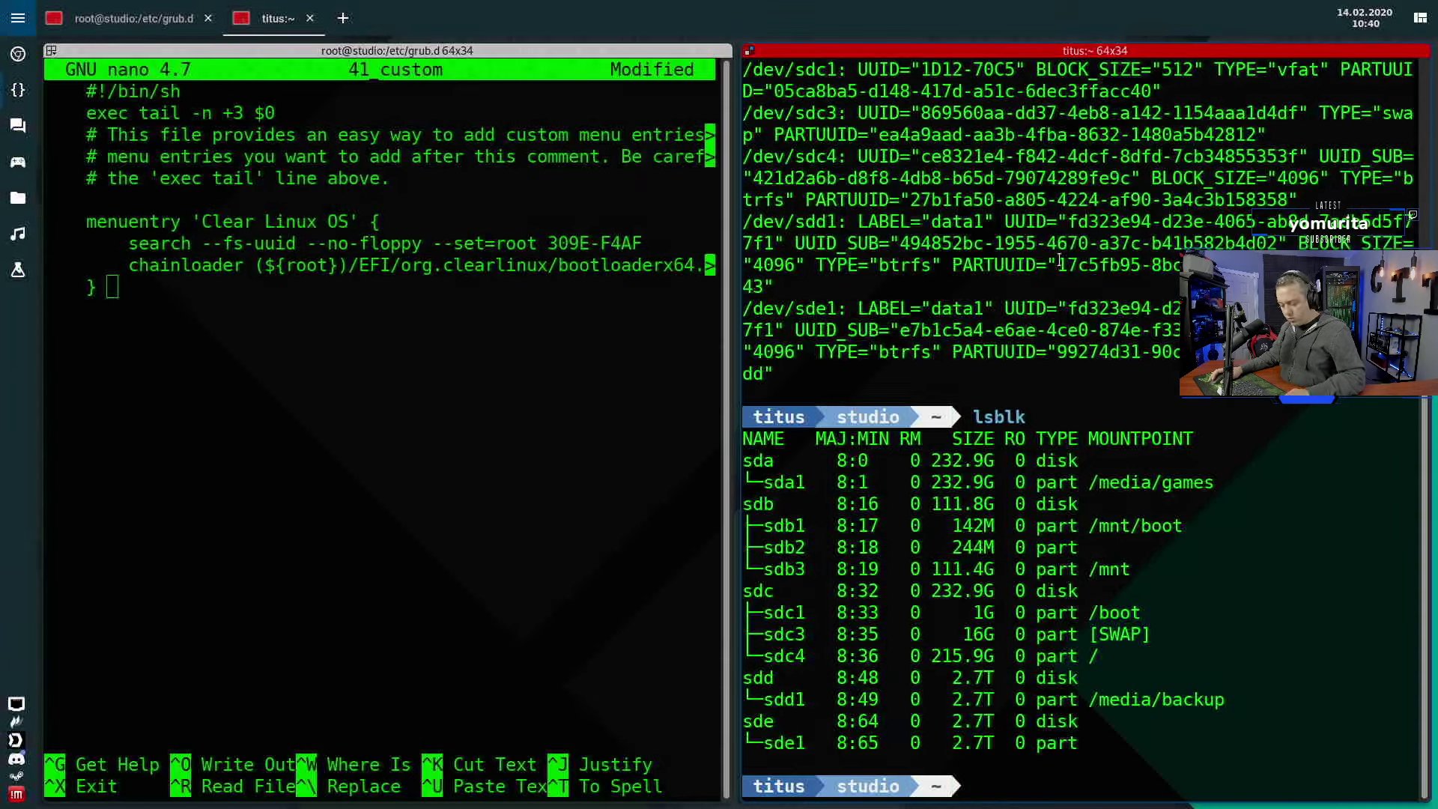
pyautogui.hotkey('ctrl', 'd')
# Step: Replace the example UUID after --set=root in the menuentry's search line with 6C24-86B1
pyautogui.press('Up')
pyautogui.press('Up')
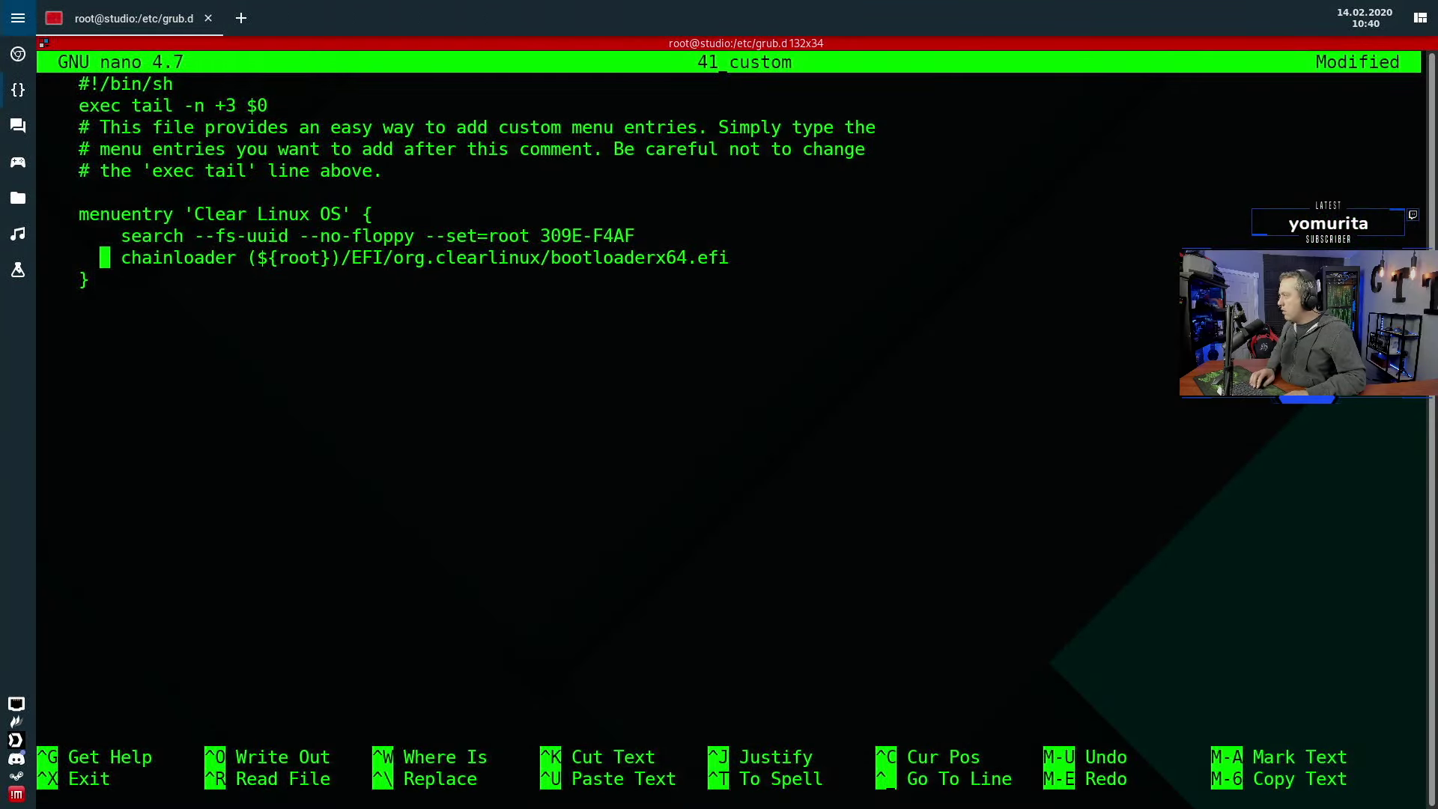
pyautogui.press('Right')
pyautogui.press('Right')
pyautogui.press('Right')
pyautogui.press('Right')
pyautogui.press('Right')
pyautogui.press('Right')
pyautogui.press('Right')
pyautogui.press('Right')
pyautogui.press('Right')
pyautogui.press('Right')
pyautogui.press('Right')
pyautogui.press('Right')
pyautogui.press('Right')
pyautogui.press('Right')
pyautogui.press('Right')
pyautogui.press('Right')
pyautogui.press('Right')
pyautogui.press('Right')
pyautogui.press('Right')
pyautogui.press('Right')
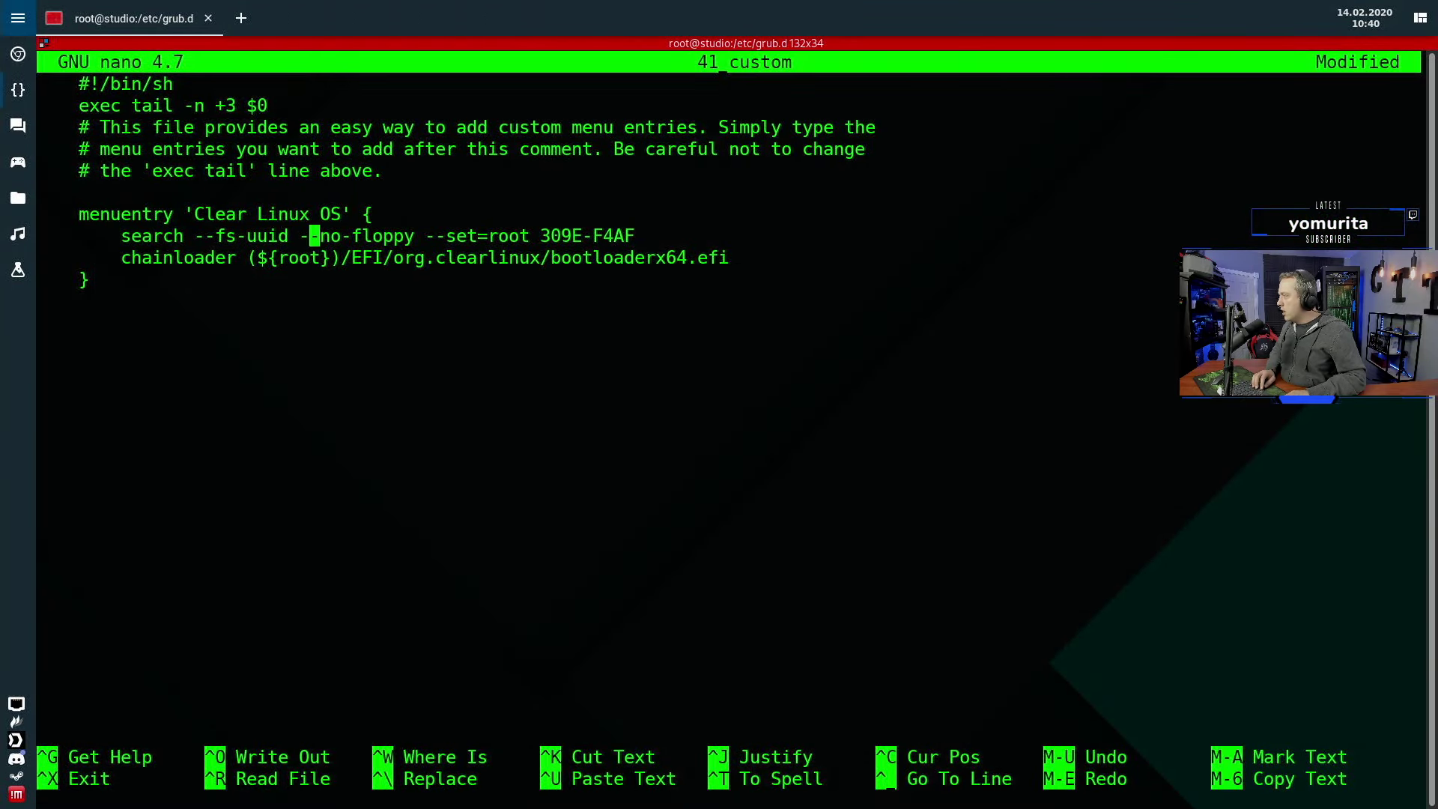
pyautogui.press('Right')
pyautogui.press('Right')
pyautogui.press('Right')
pyautogui.press('Right')
pyautogui.press('Right')
pyautogui.press('Right')
pyautogui.press('Right')
pyautogui.press('Right')
pyautogui.press('Right')
pyautogui.press('Right')
pyautogui.press('Right')
pyautogui.press('Right')
pyautogui.press('Right')
pyautogui.press('Right')
pyautogui.press('Right')
pyautogui.press('Right')
pyautogui.press('Right')
pyautogui.press('Right')
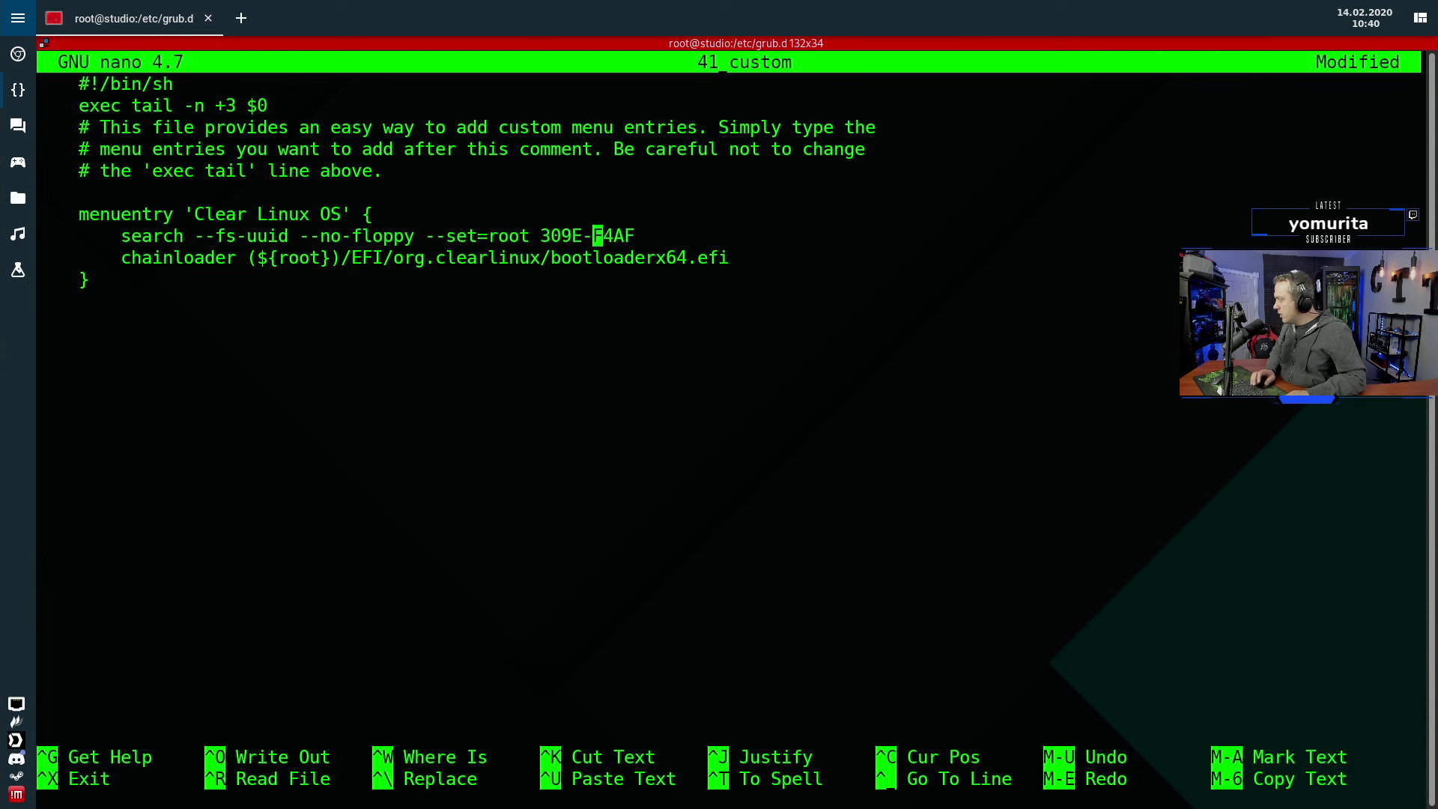
pyautogui.press('Right')
pyautogui.press('BackSpace')
pyautogui.press('BackSpace')
pyautogui.press('BackSpace')
pyautogui.press('BackSpace')
pyautogui.press('BackSpace')
pyautogui.press('BackSpace')
pyautogui.press('BackSpace')
pyautogui.press('BackSpace')
pyautogui.press('BackSpace')
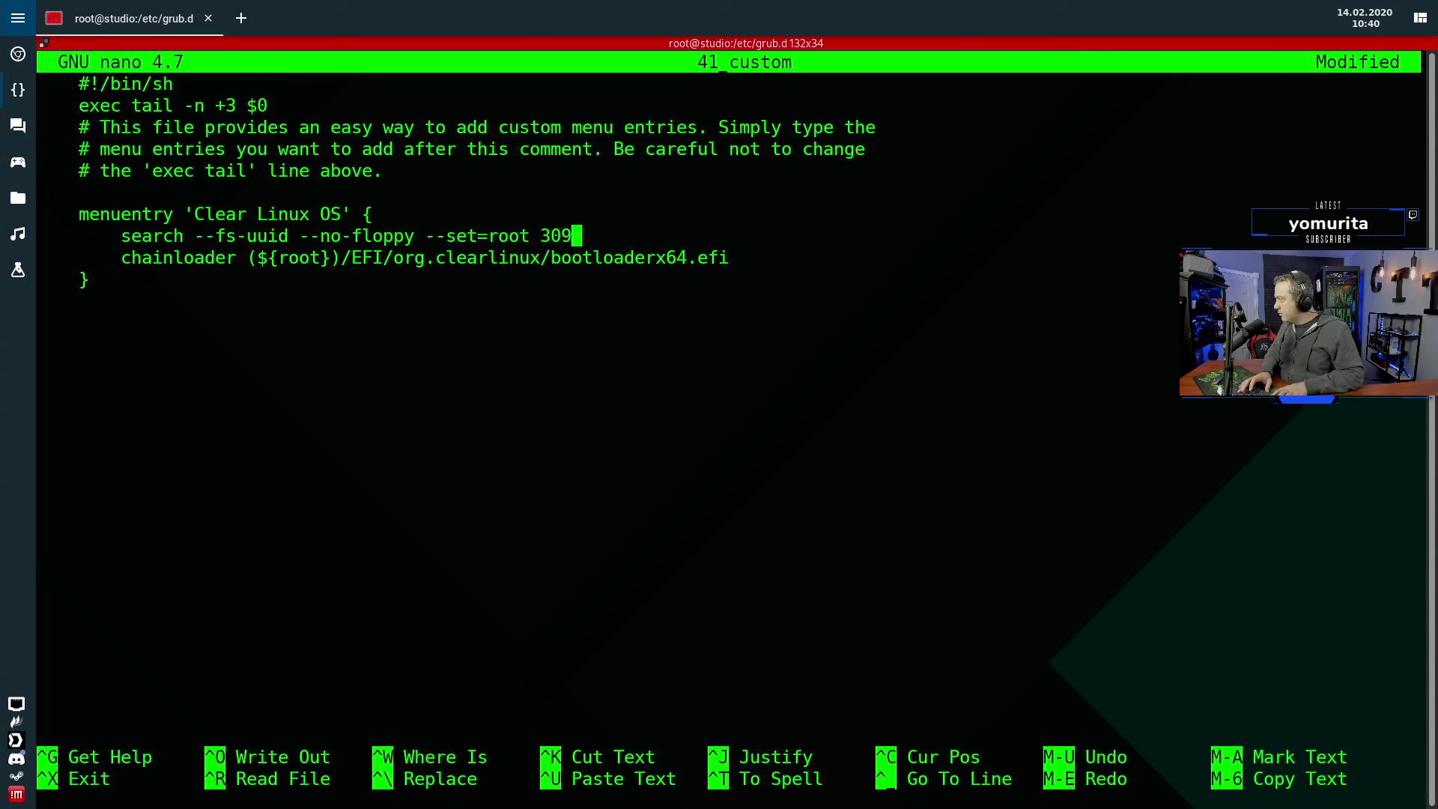
pyautogui.hotkey('ctrl', 'shift', 'v')
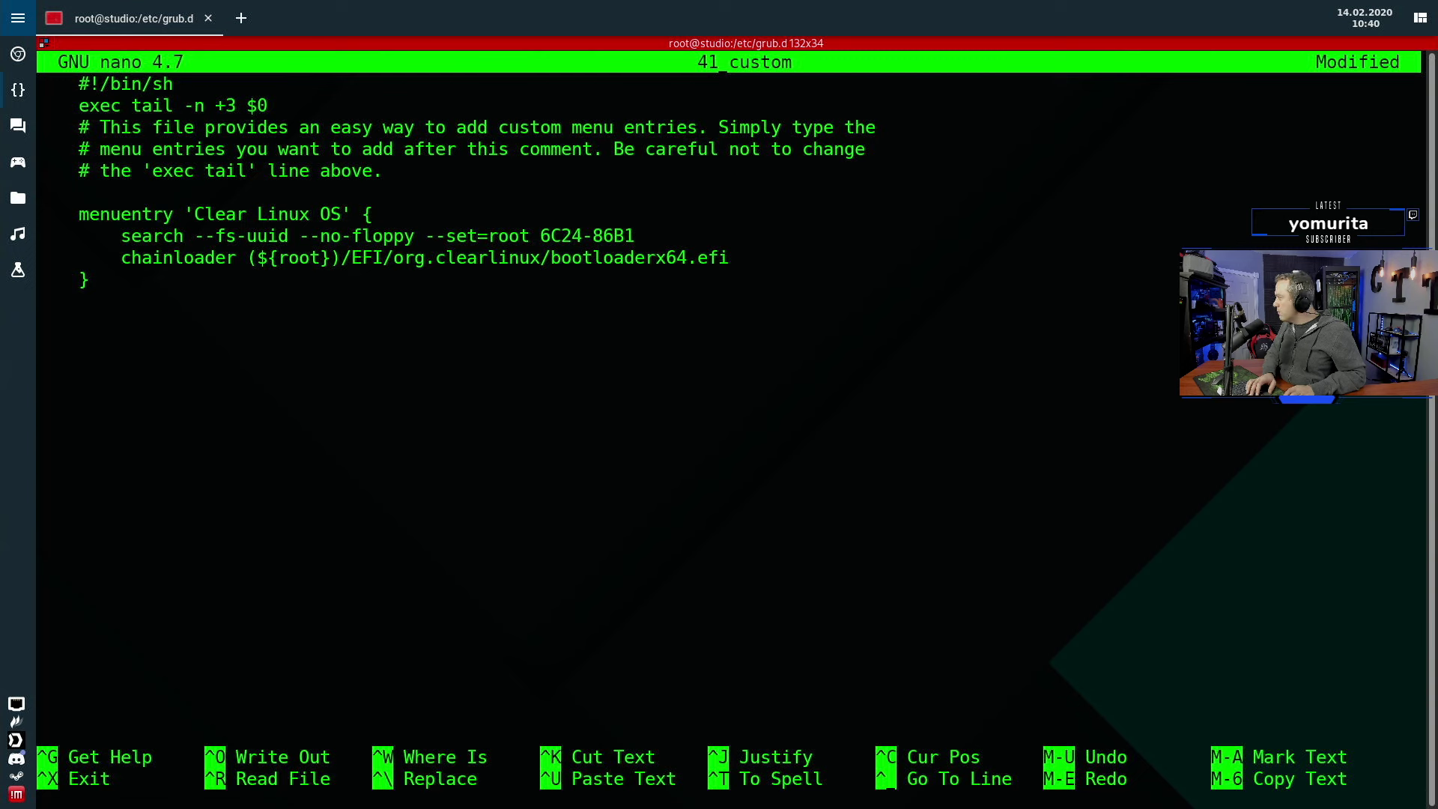
# Step: Save the 41_custom file under its current name and exit nano
pyautogui.hotkey('ctrl', 'o')
pyautogui.press('Return')
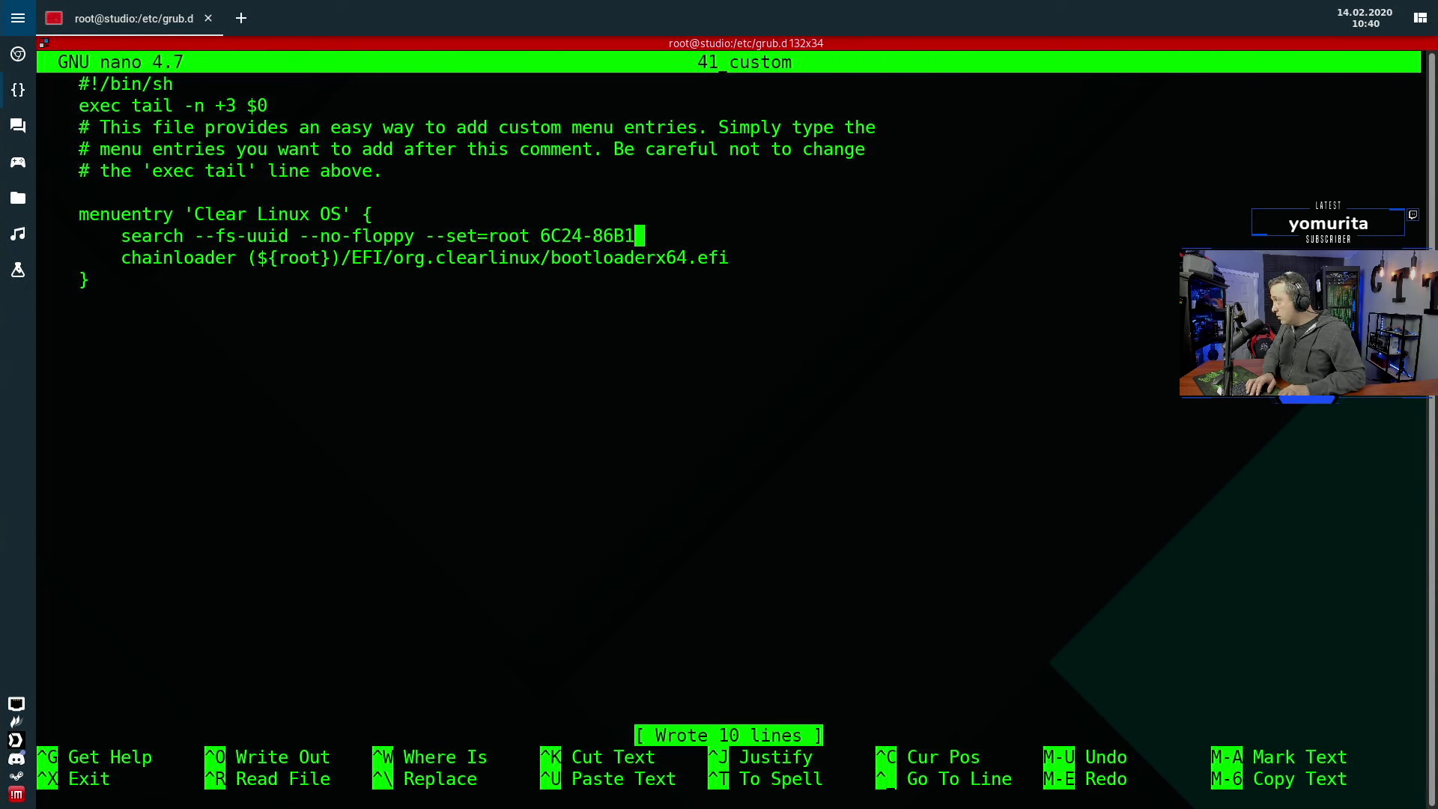
pyautogui.hotkey('ctrl', 'x')
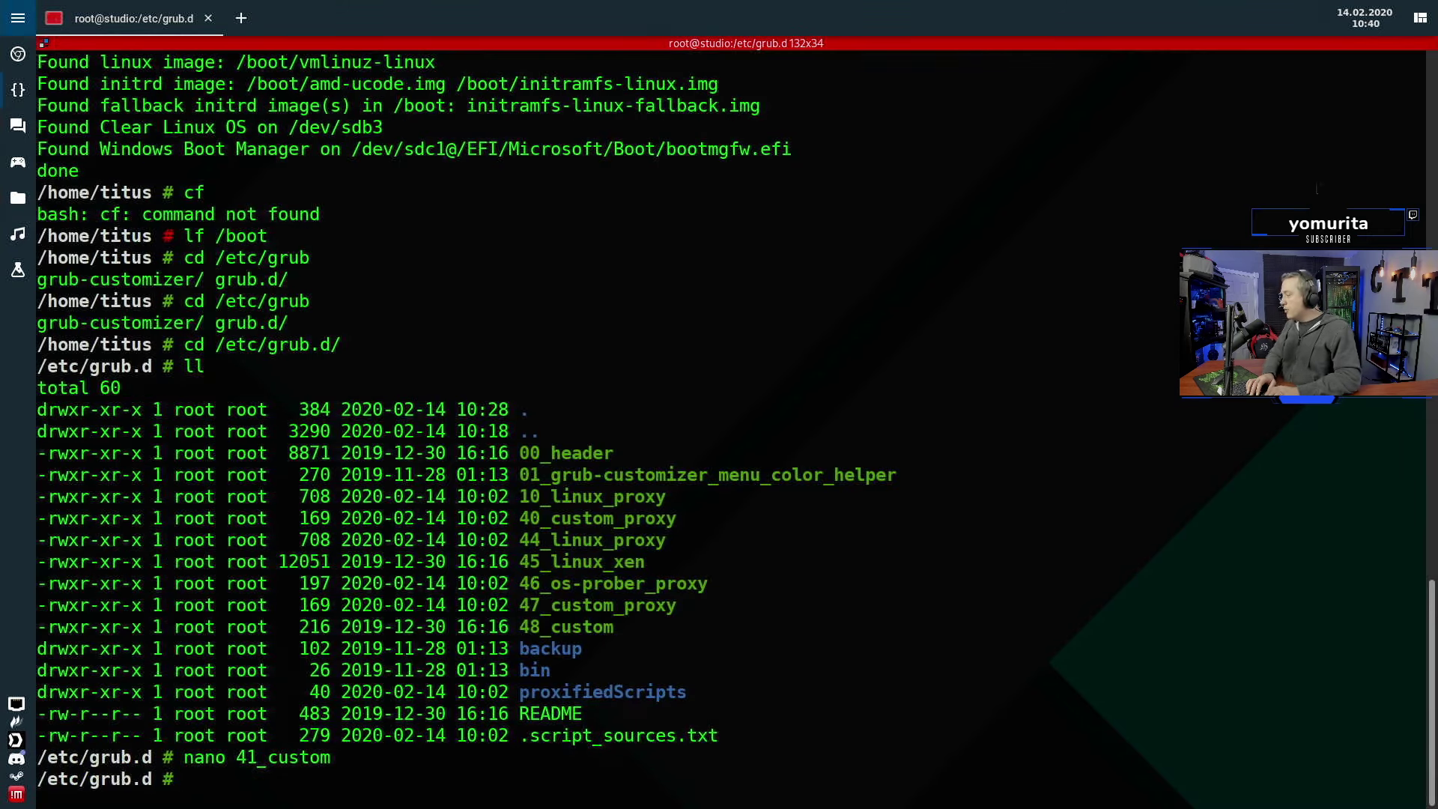
# Step: Exit the root shell and close the terminal session
pyautogui.write('exity')
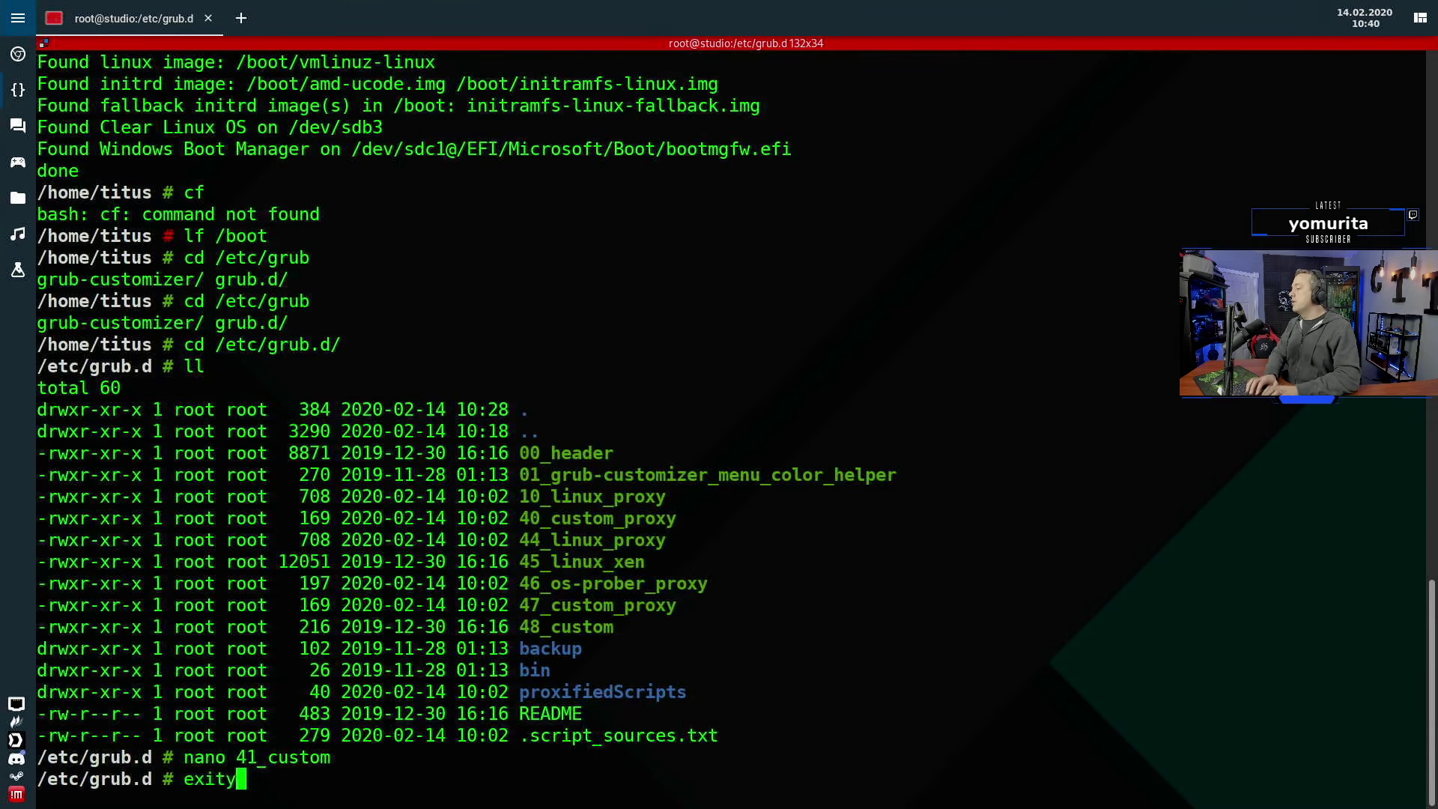
pyautogui.press('Return')
pyautogui.write('exit')
pyautogui.press('Return')
pyautogui.write('exit')
pyautogui.press('Return')
# Step: Launch Grub Customizer and authenticate with the root password
pyautogui.press('super')
pyautogui.write('grub')
pyautogui.press('Return')
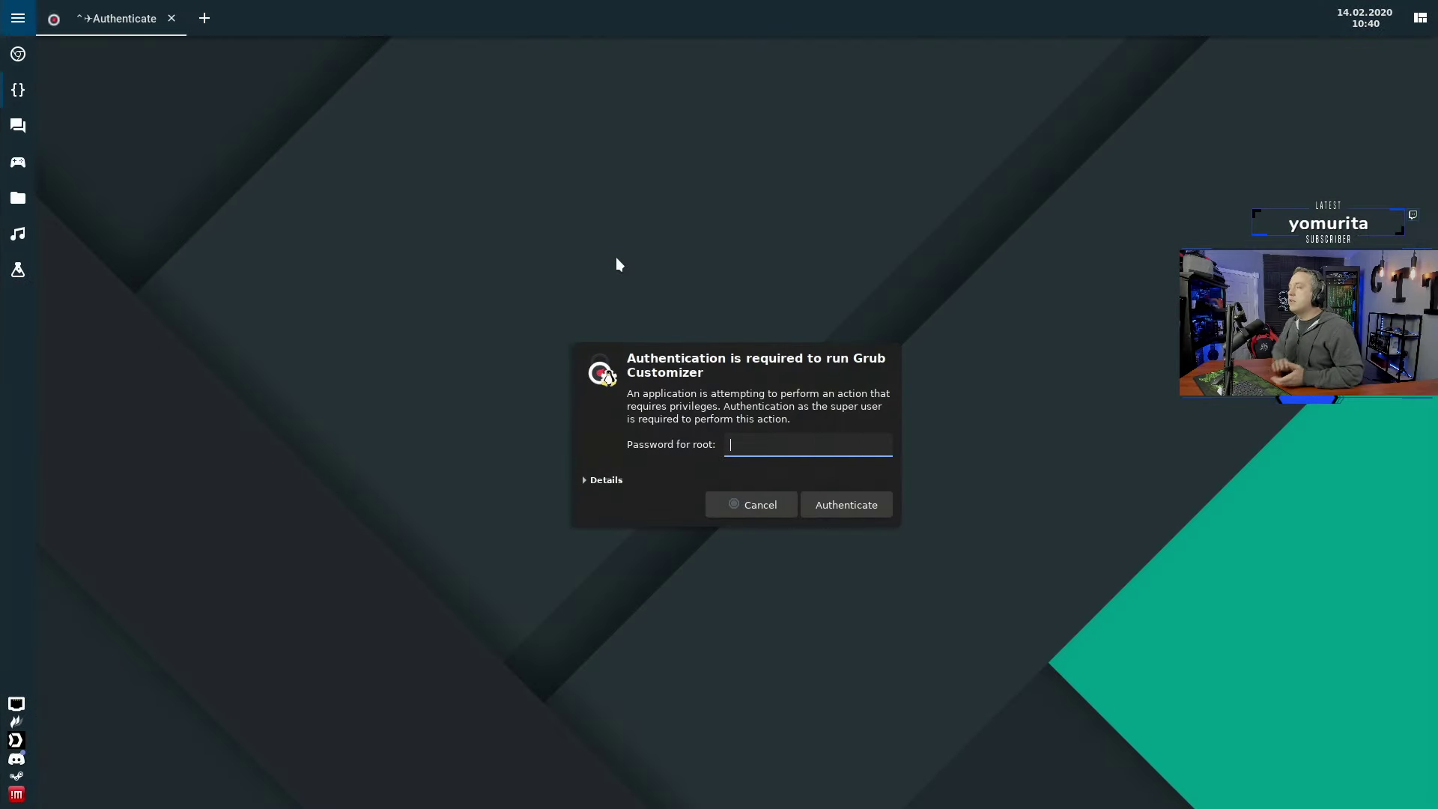
pyautogui.write('****')
pyautogui.press('Return')
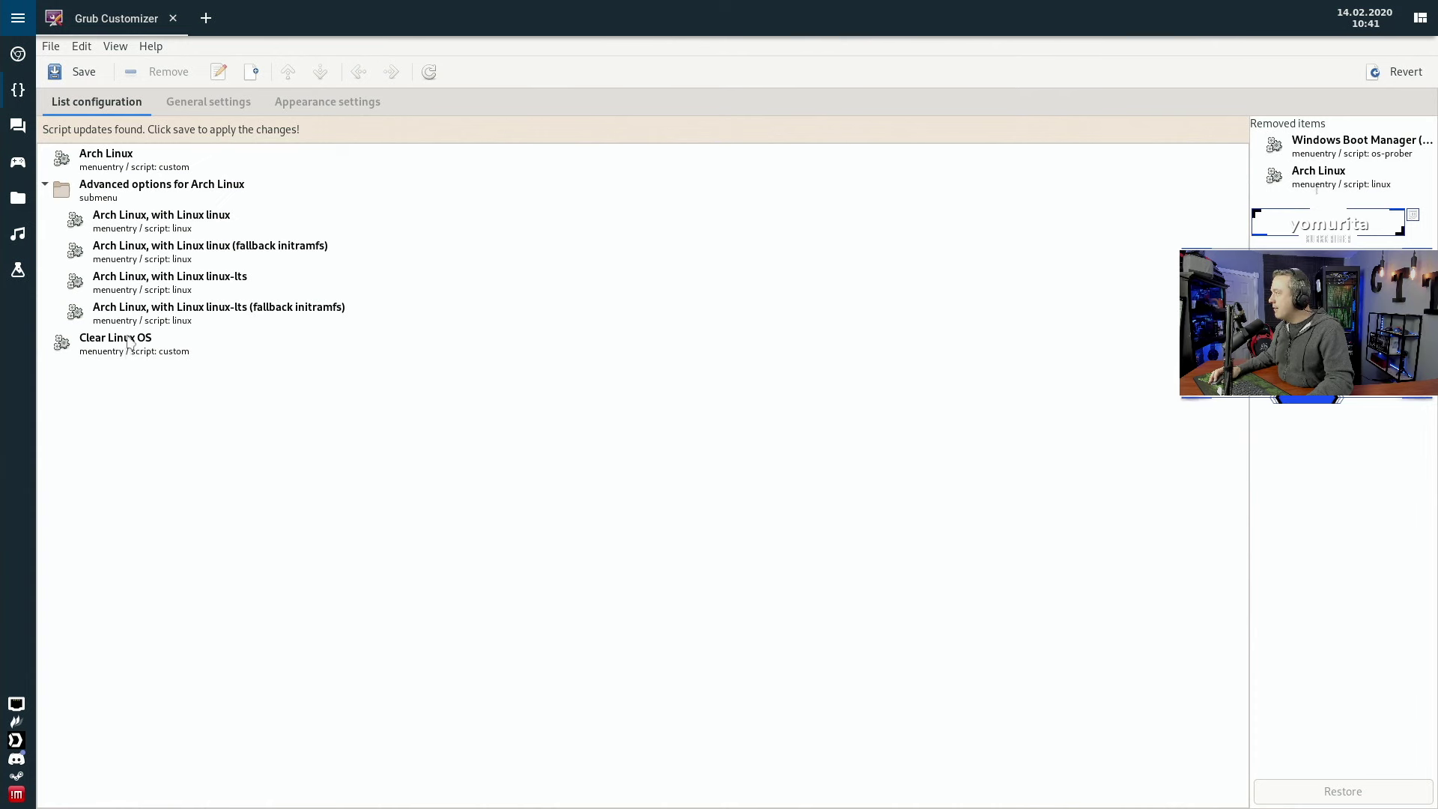
# Step: Save the boot list configuration to apply the script updates, and quit Grub Customizer
pyautogui.click(71, 72)
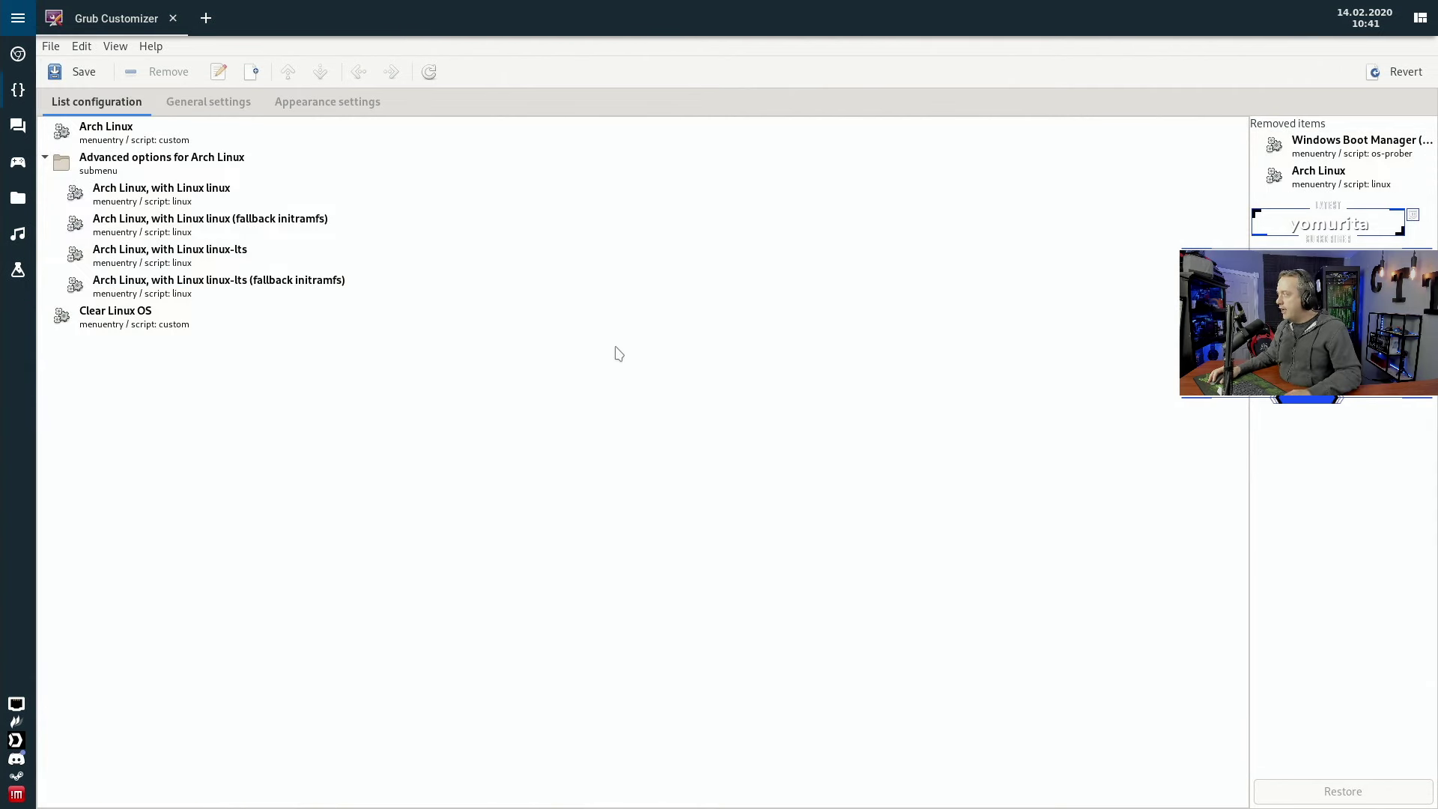
pyautogui.hotkey('ctrl', 'q')
# Step: Switch back to the browser's forum post and review the instructions on updating GRUB and the Clear Linux boot timeout
pyautogui.press('super+1')
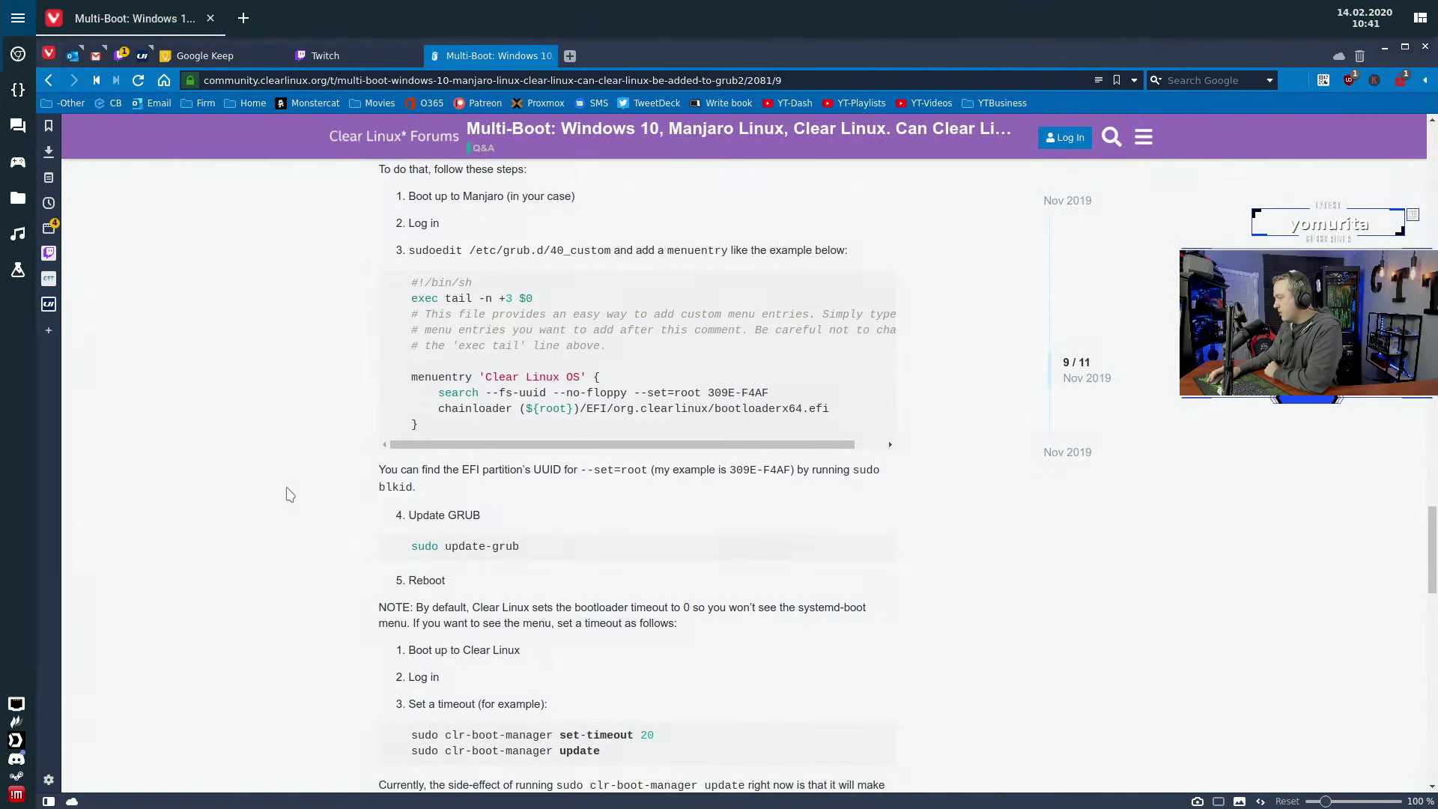
pyautogui.scroll(-1, 290, 495)
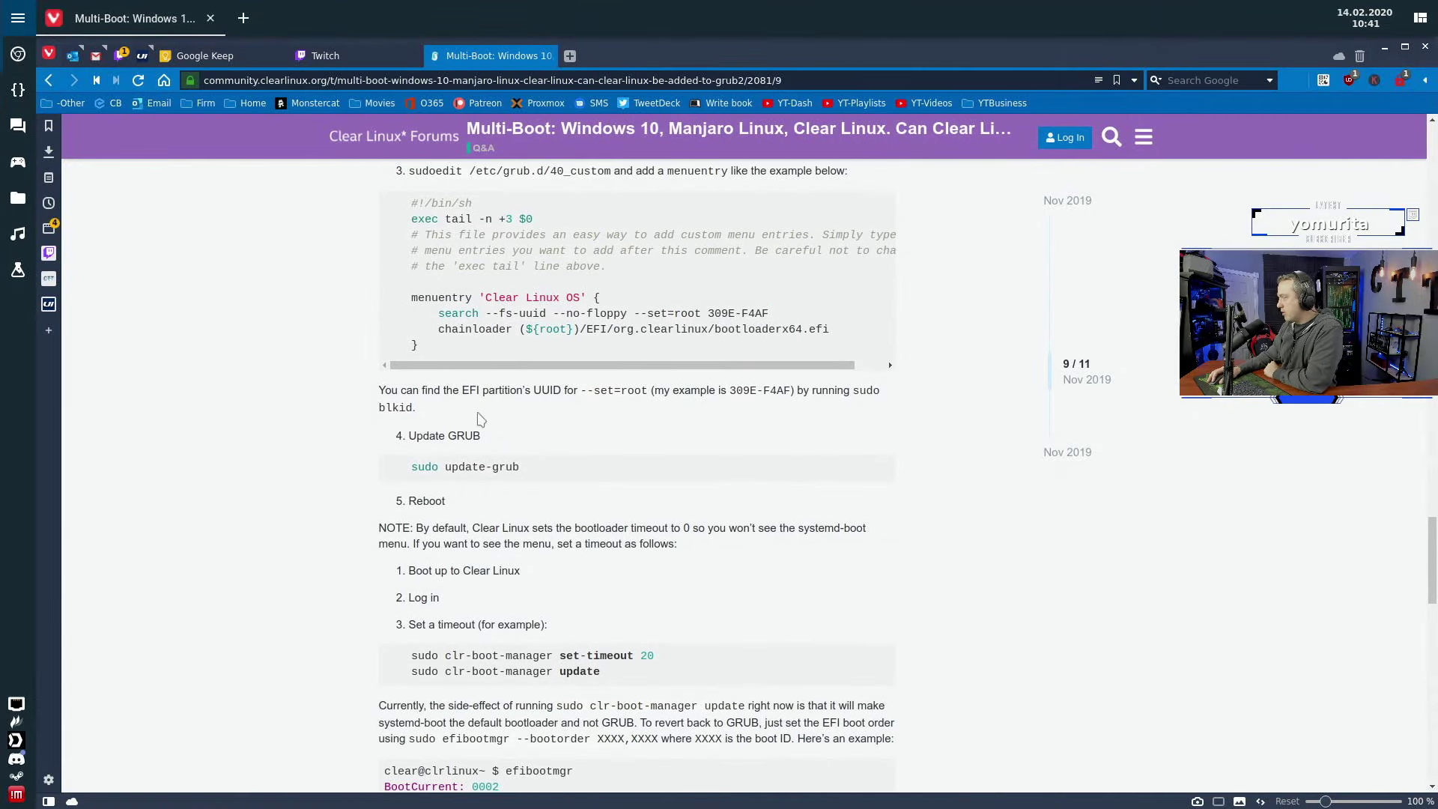
pyautogui.scroll(-3, 305, 518)
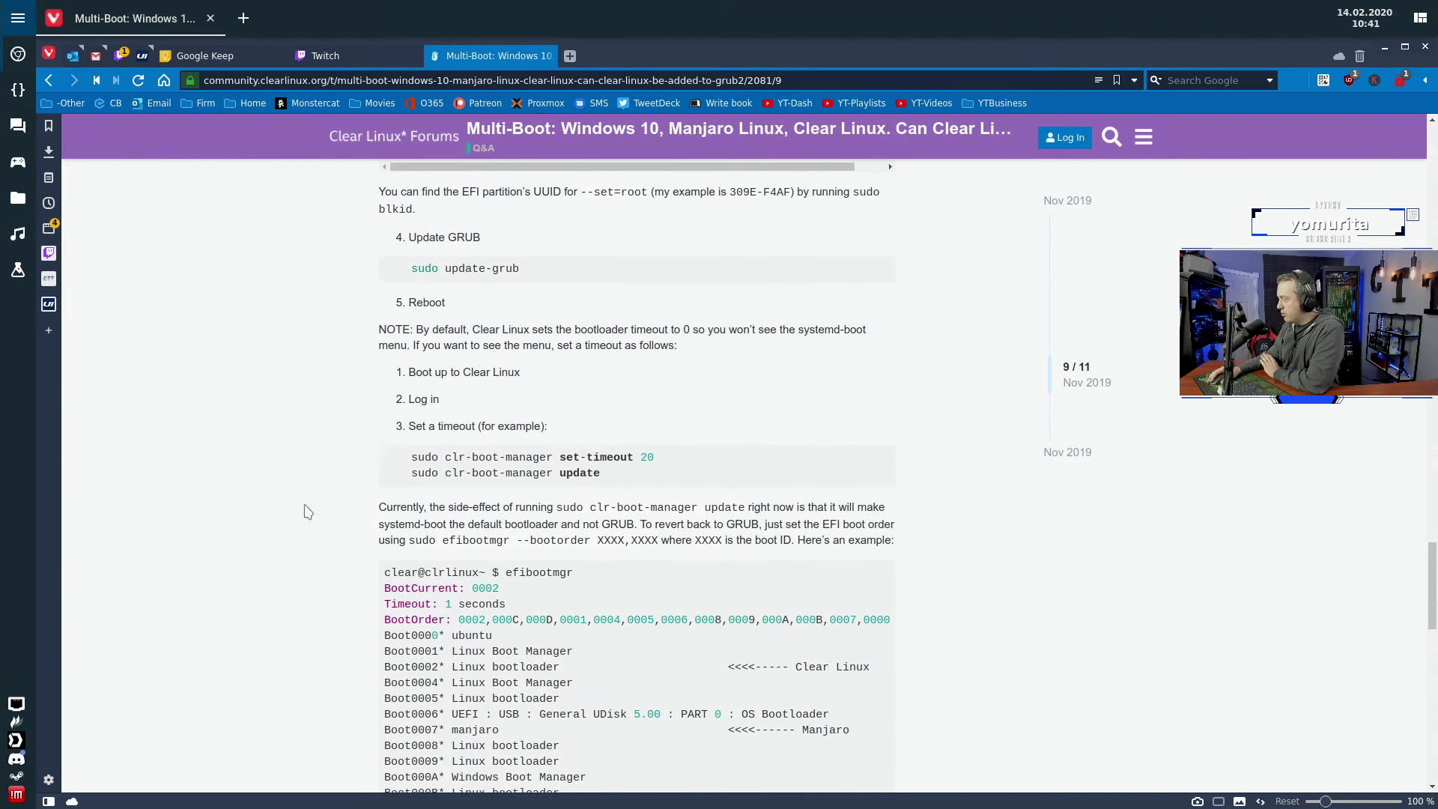
# Step: Read the rest of the forum post on restoring the EFI boot order and the replies, and close its tab
pyautogui.scroll(-1, 307, 511)
pyautogui.scroll(-1, 305, 508)
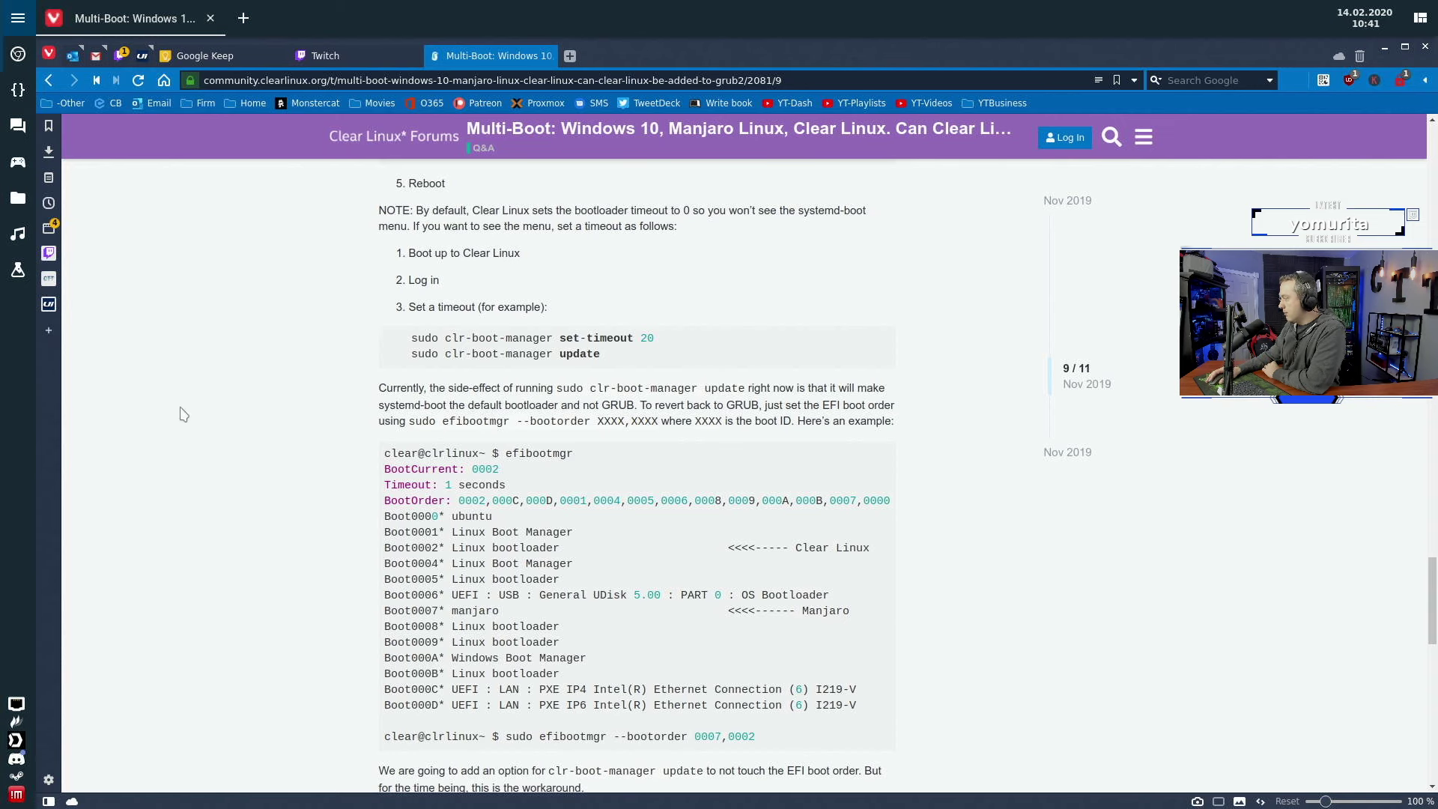
pyautogui.scroll(-5, 184, 404)
pyautogui.scroll(-2, 285, 380)
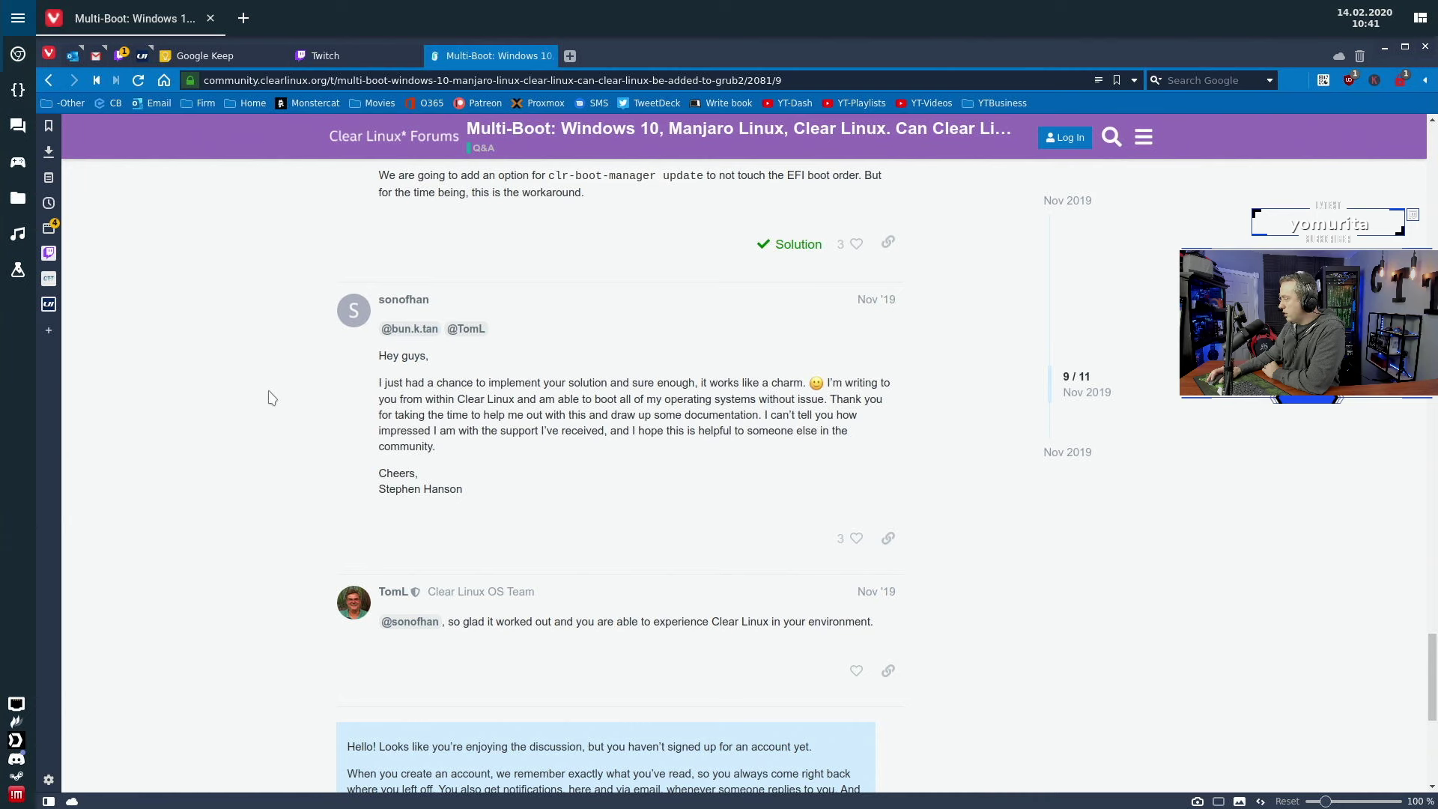
pyautogui.click(558, 56)
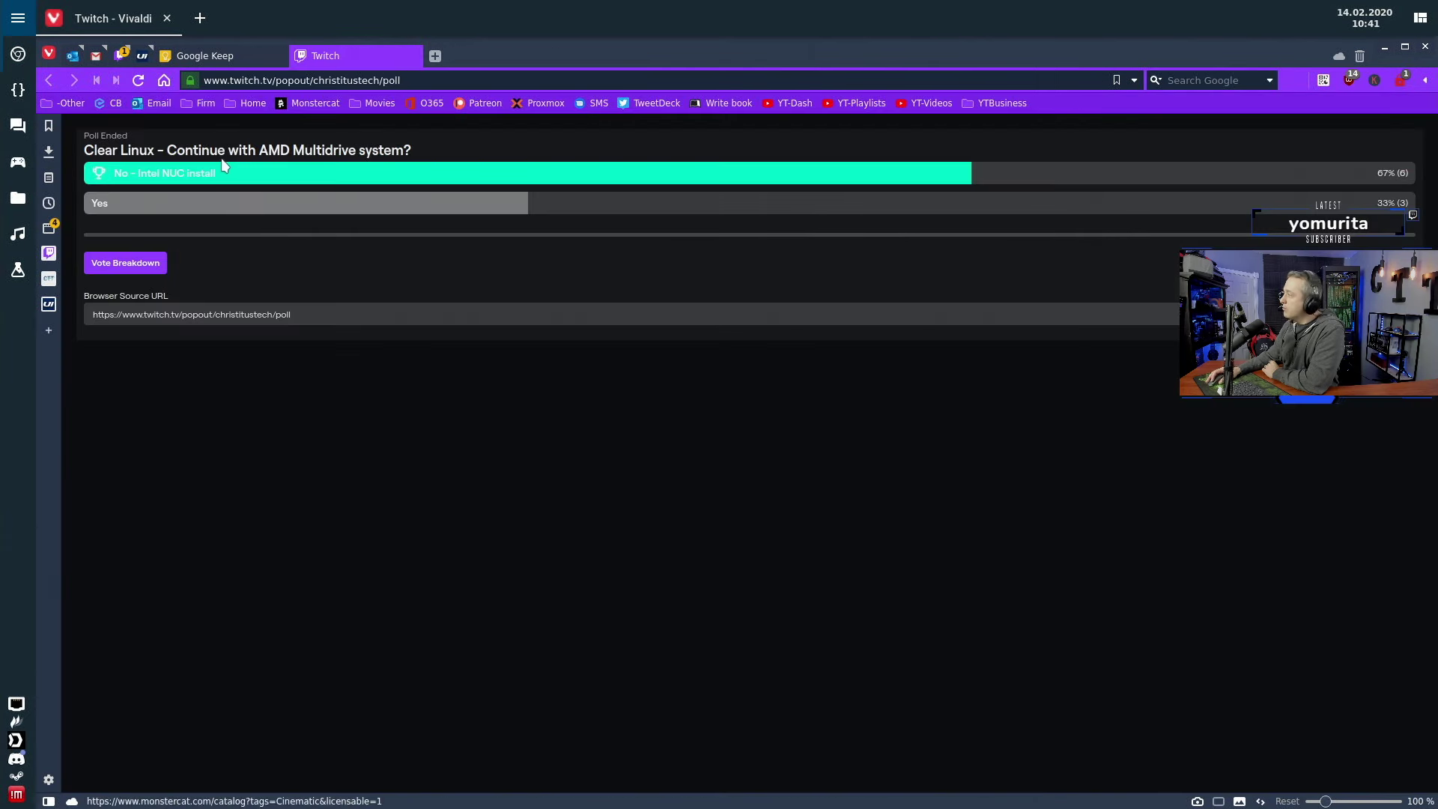
# Step: End the work session by restarting the computer, and boot the Clear Linux OS entry from the GRUB menu
pyautogui.press('super')
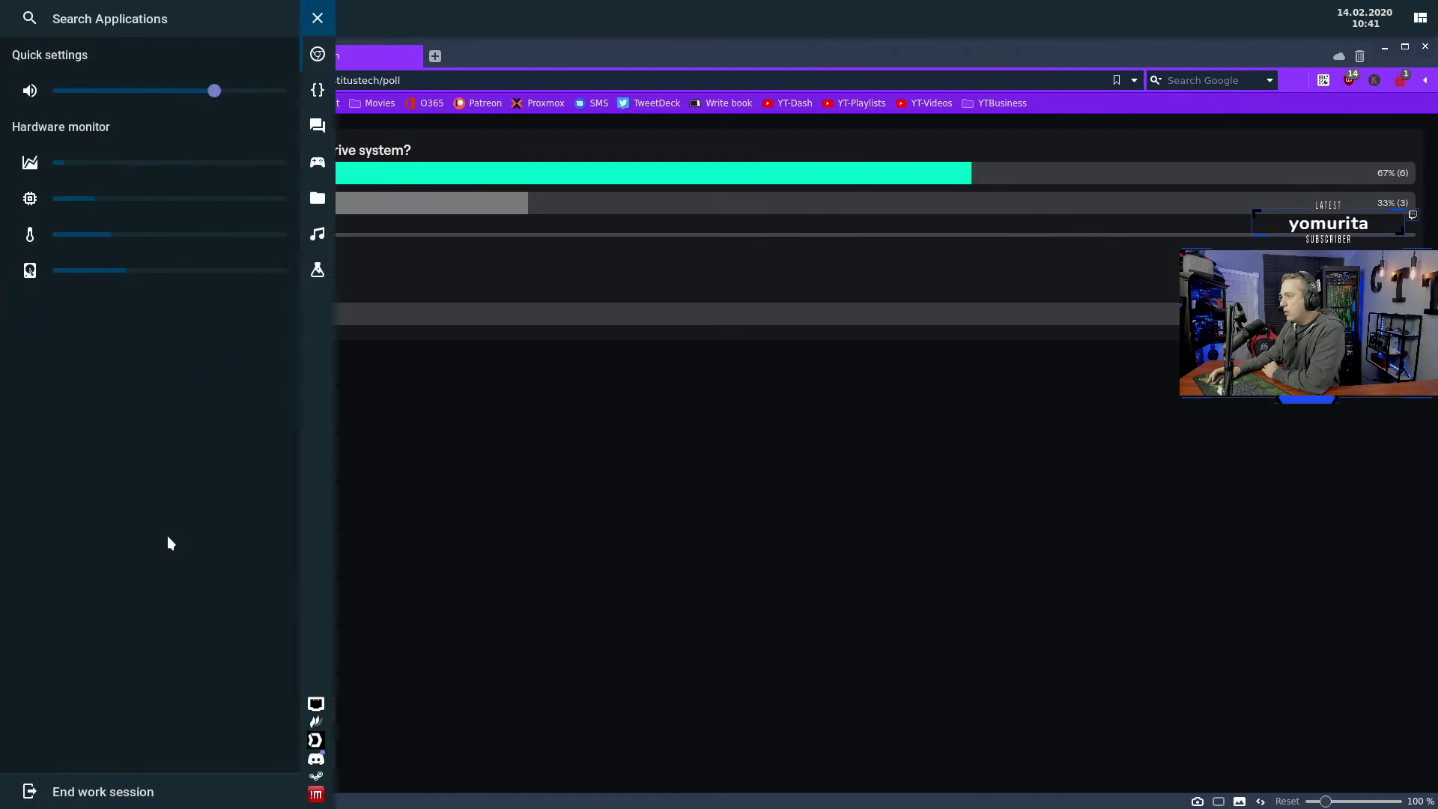
pyautogui.click(119, 794)
pyautogui.click(565, 436)
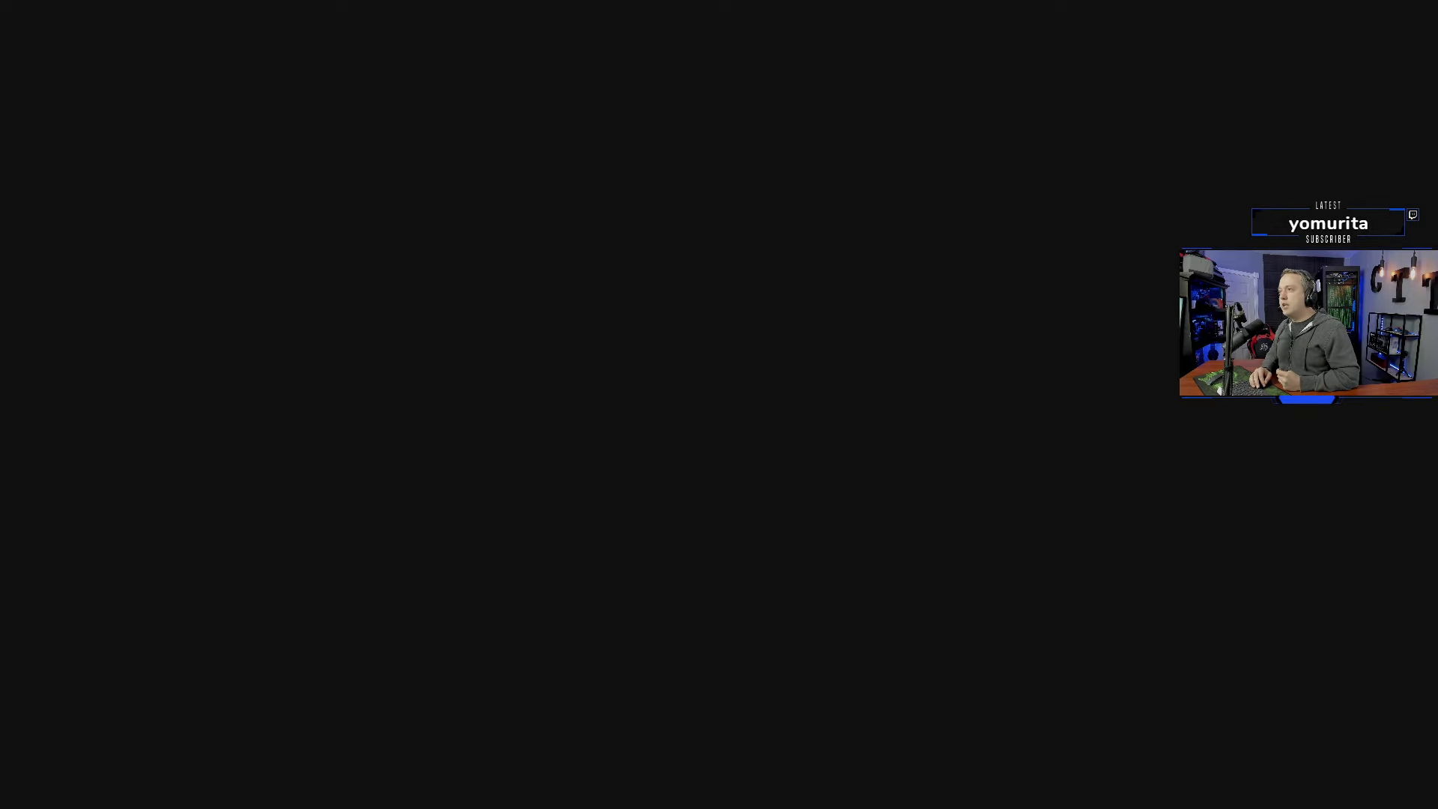
pyautogui.press('Down')
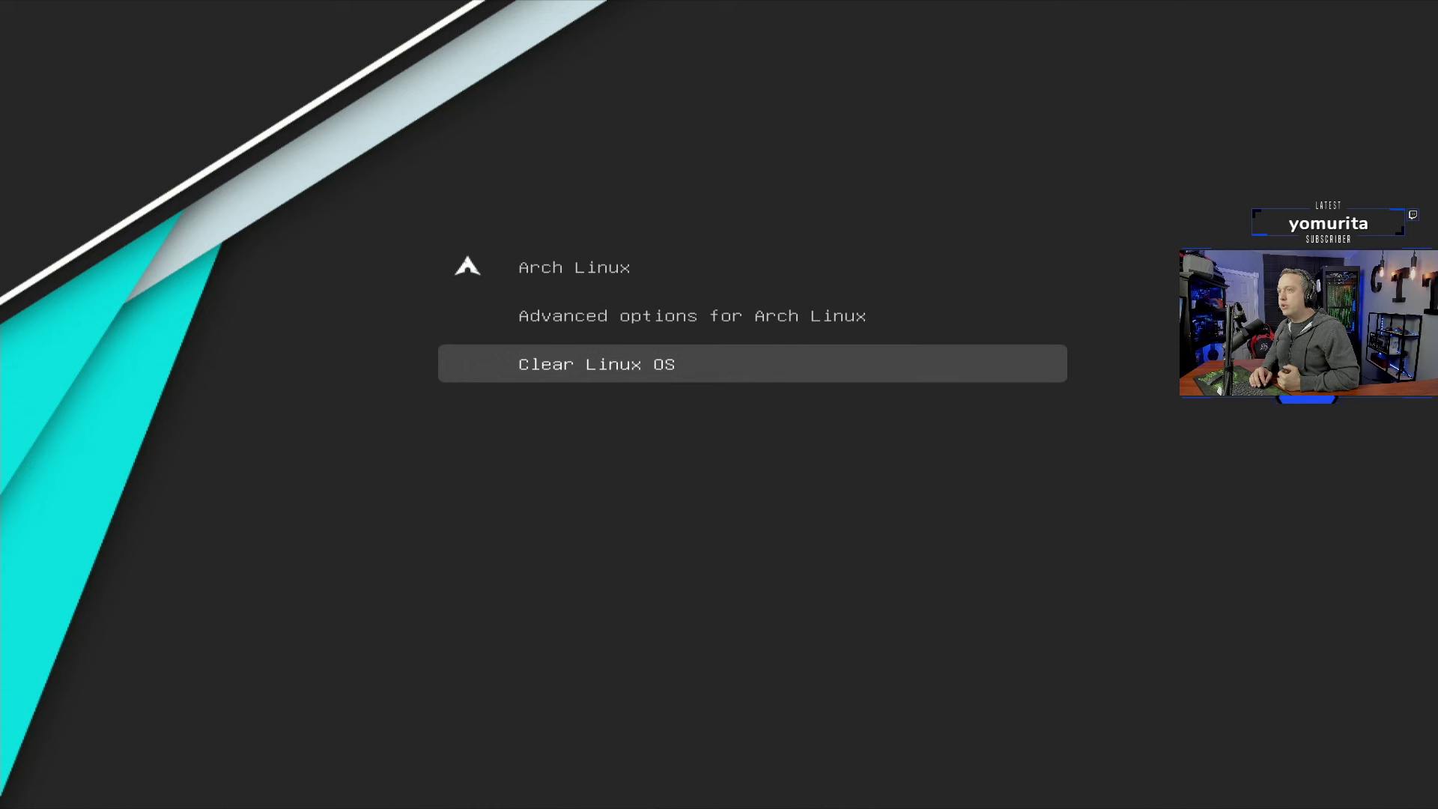
pyautogui.press('Return')
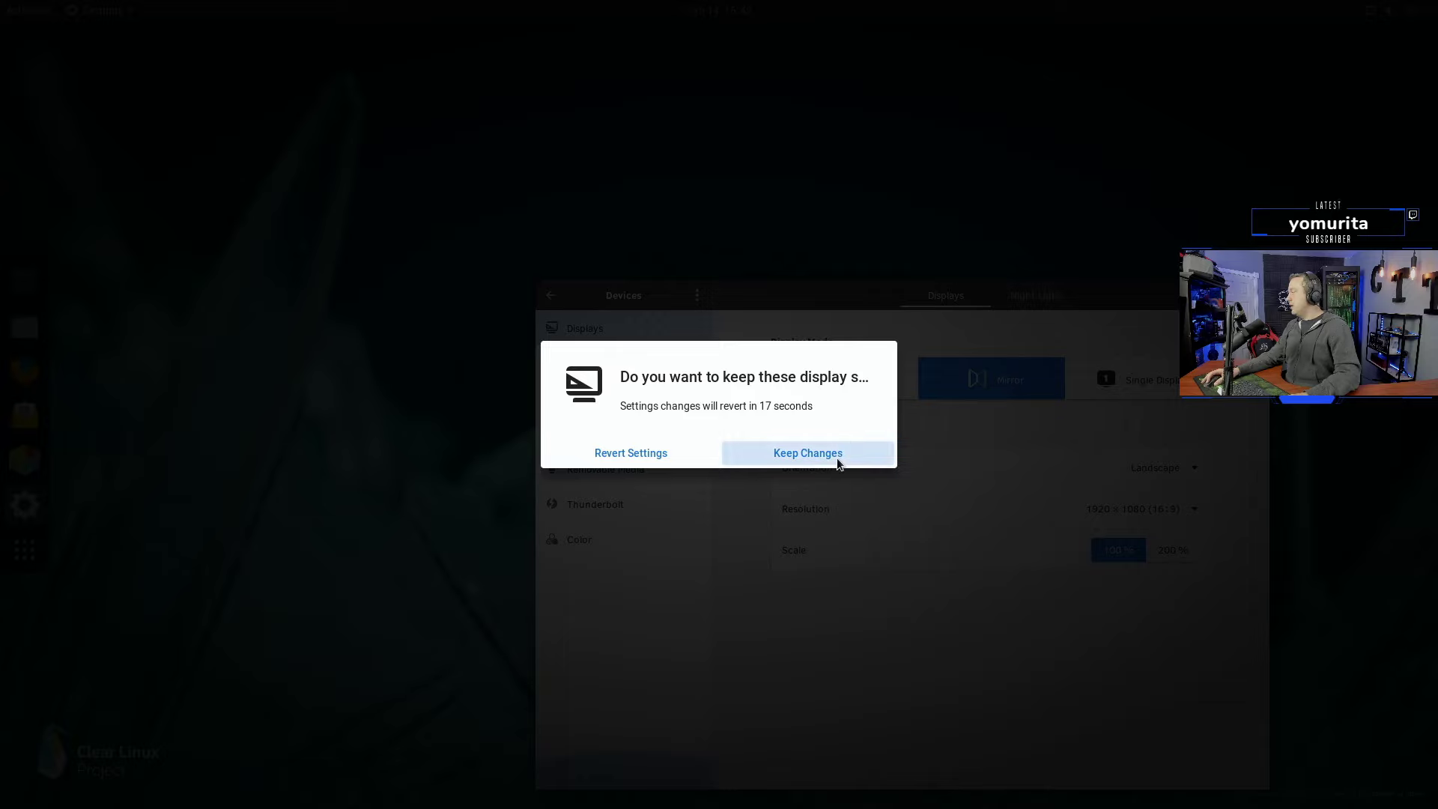
# Step: Keep the changed display settings and close the Settings window
pyautogui.click(834, 458)
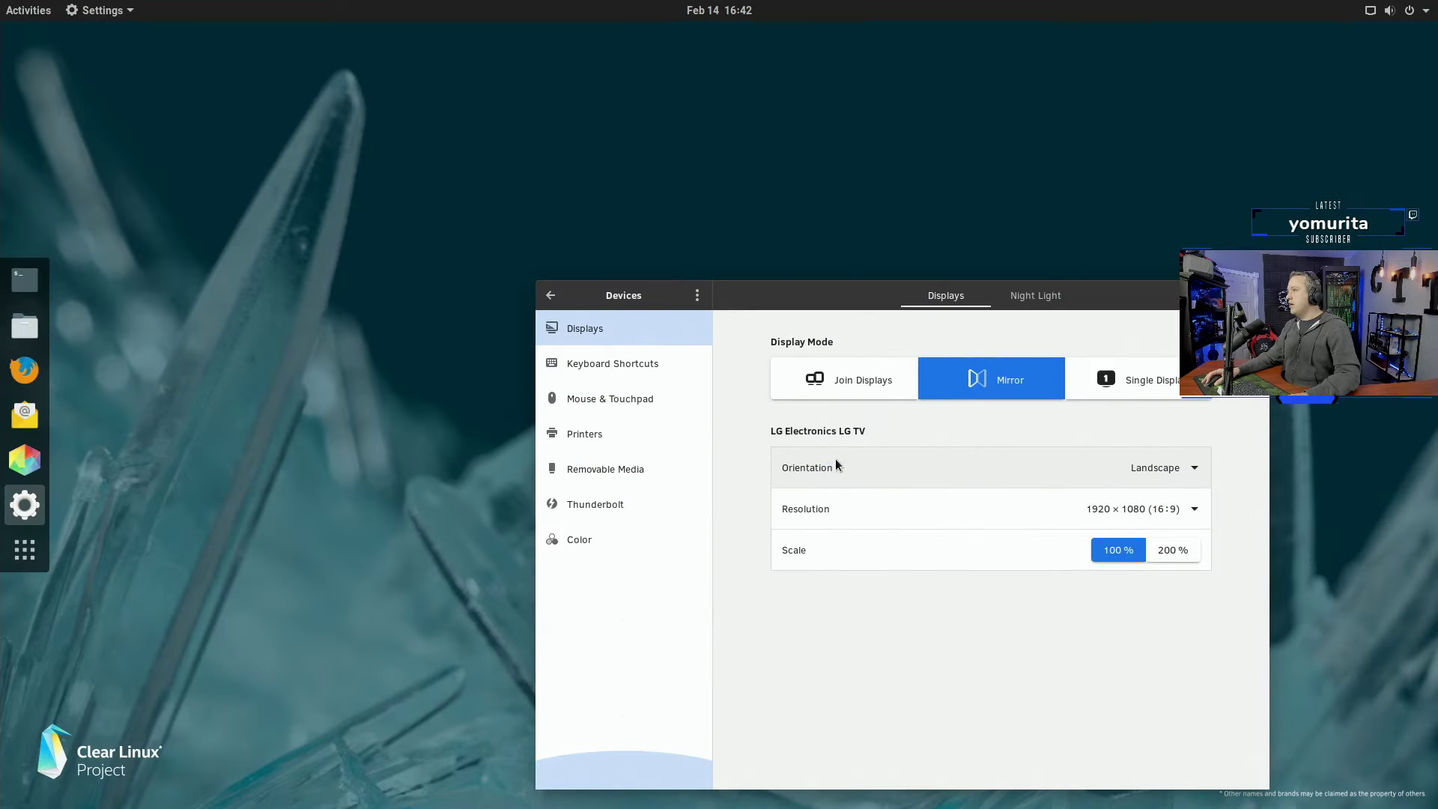
pyautogui.moveTo(811, 298); pyautogui.dragTo(540, 123)
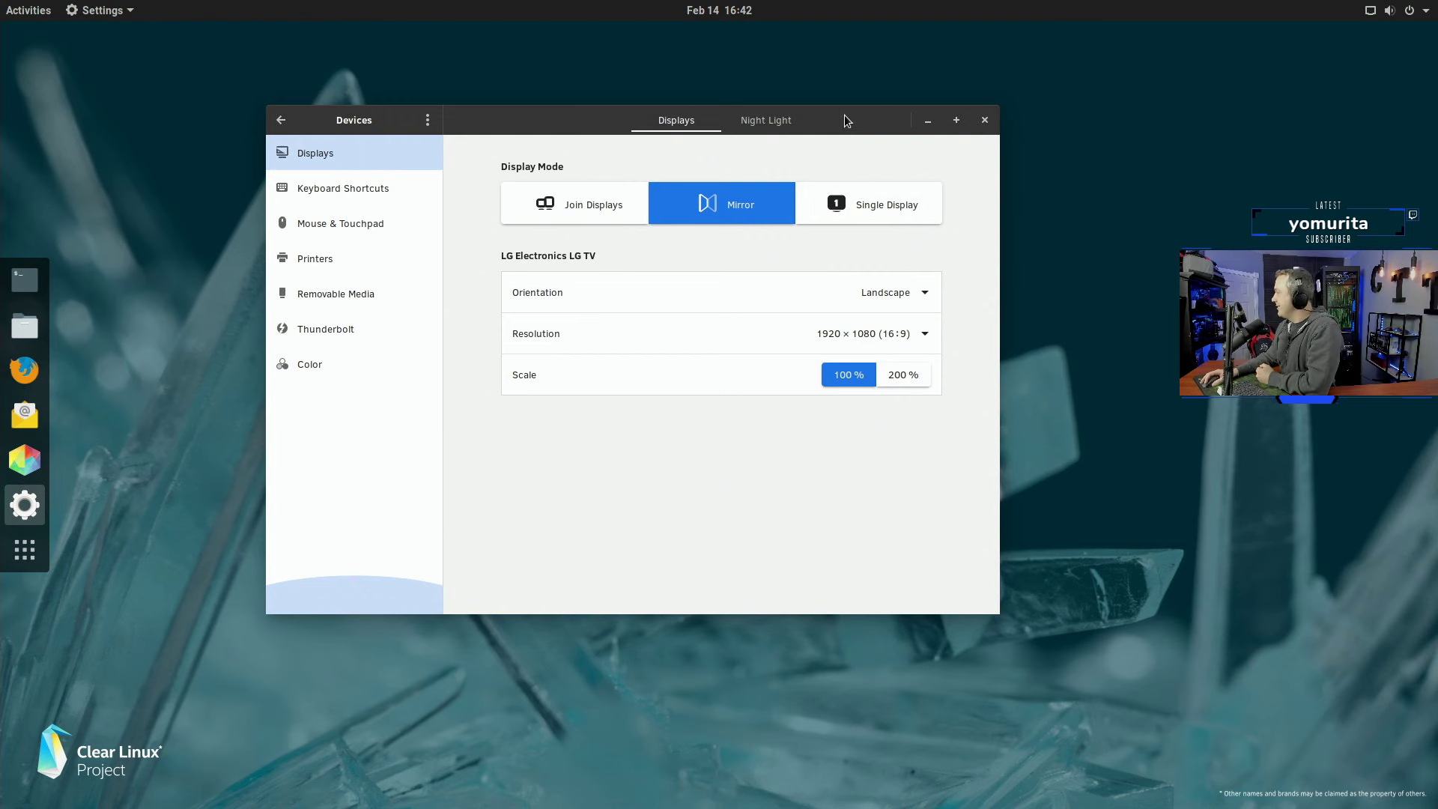
pyautogui.click(985, 120)
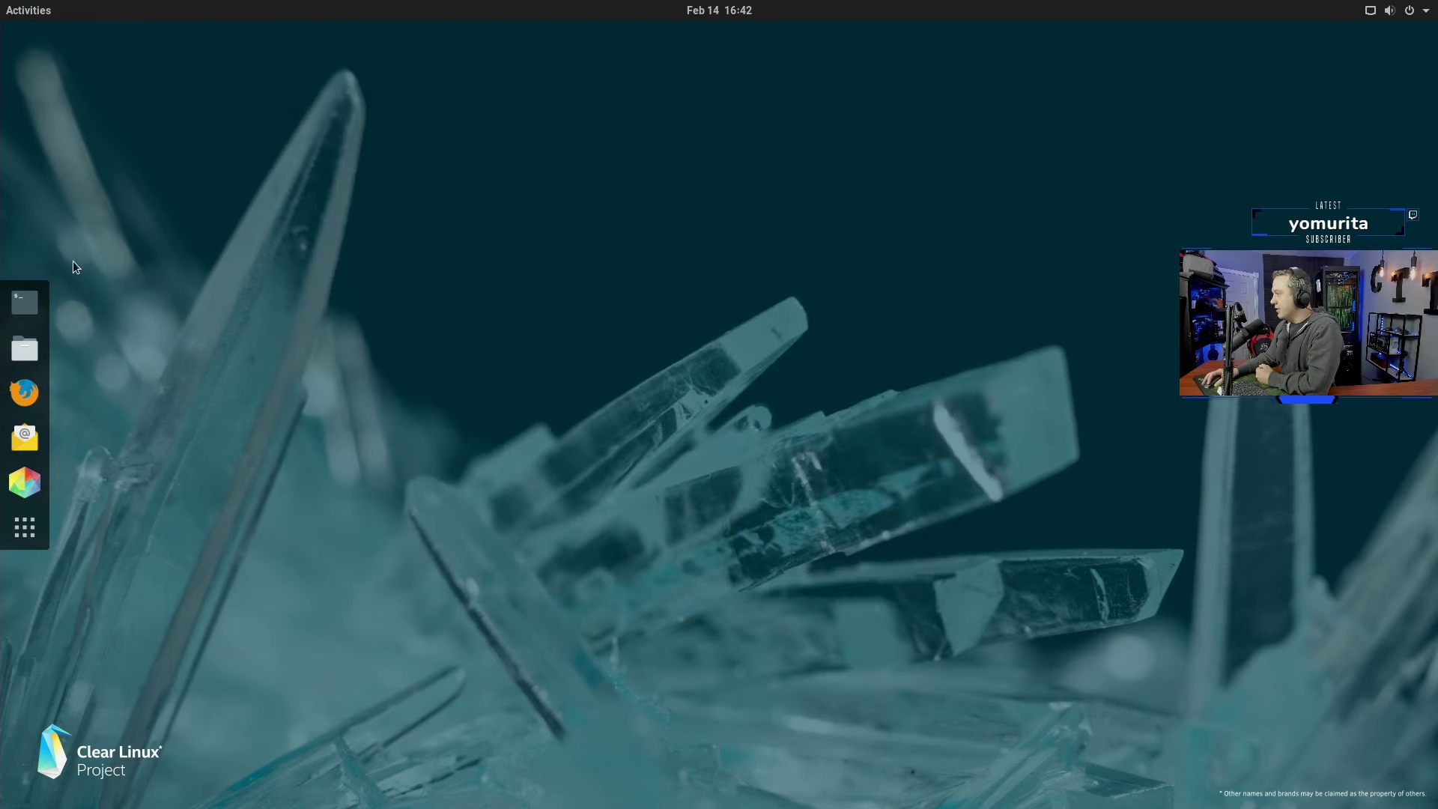
# Step: Open a terminal window and remove the Evolution mail app from the dock favorites
pyautogui.click(38, 305)
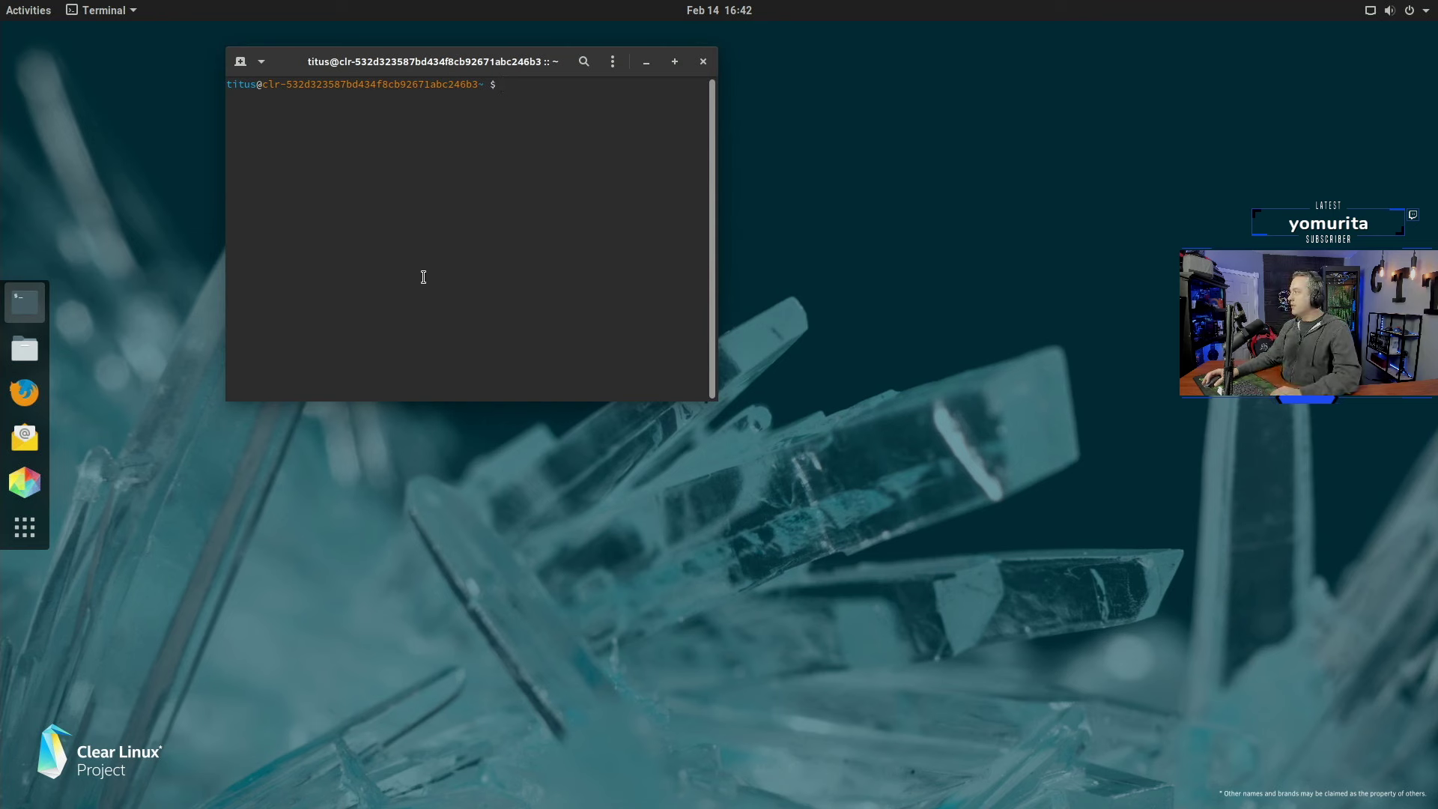
pyautogui.rightClick(25, 438)
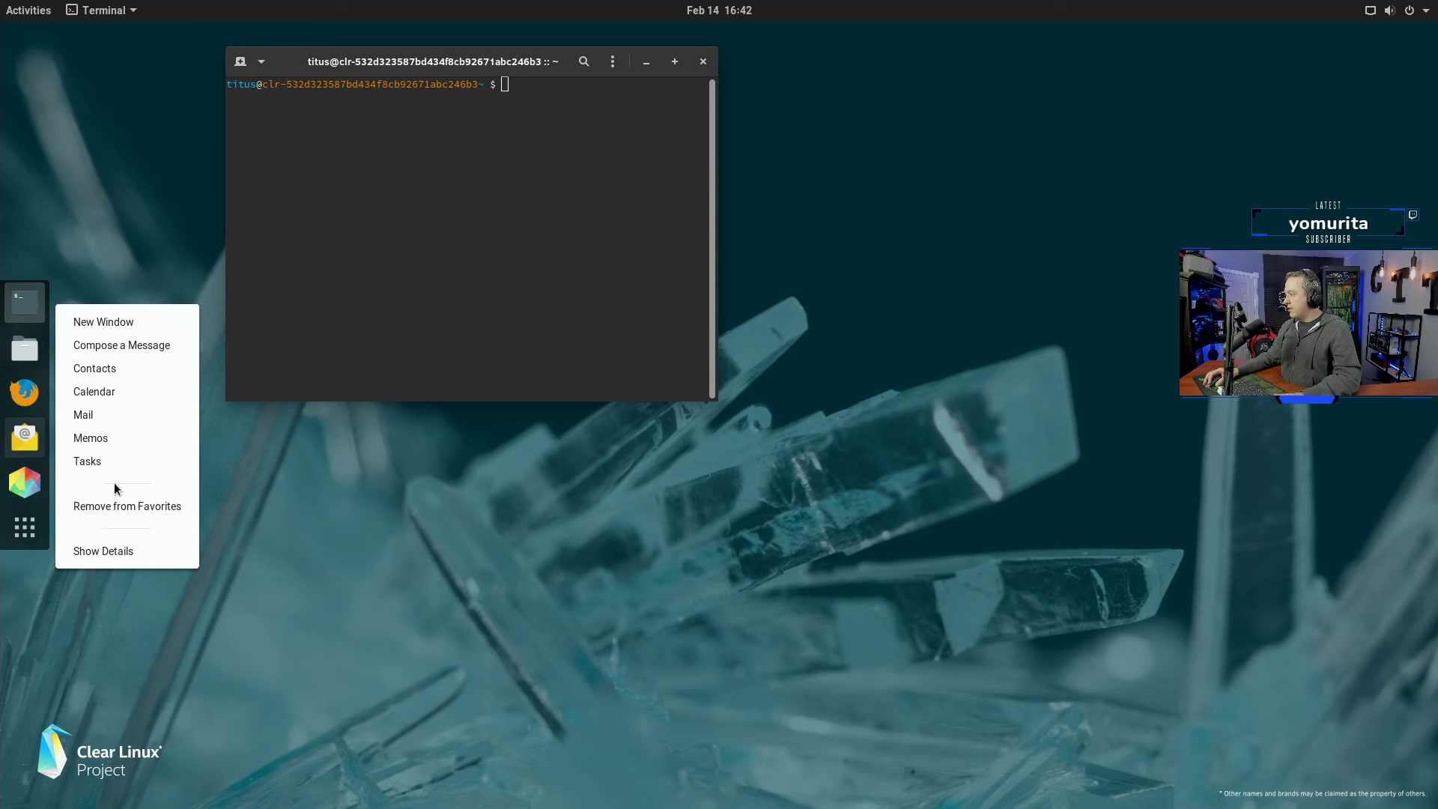
pyautogui.click(116, 507)
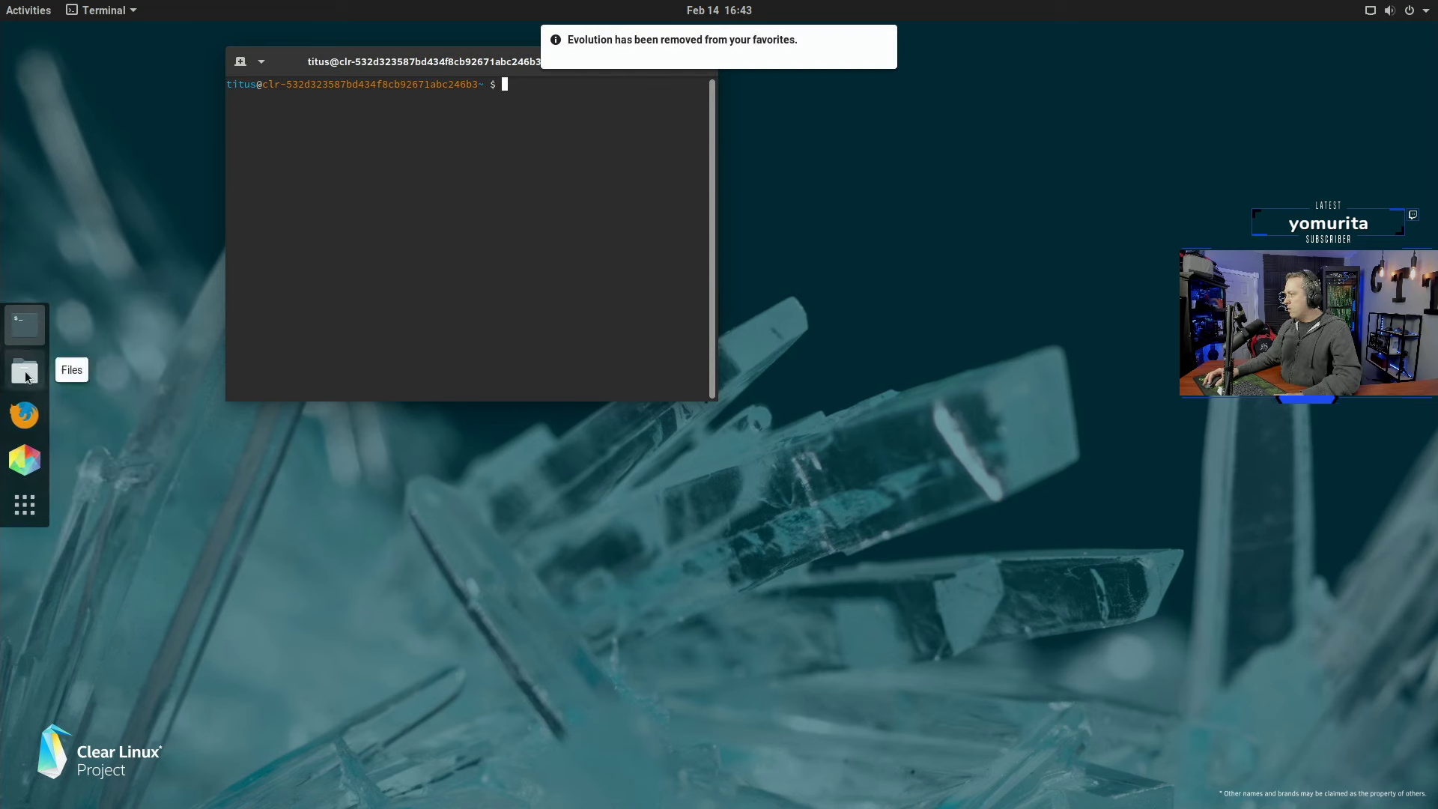
# Step: Launch Firefox in a maximized window, closing its privacy notice tab and the Join Firefox promotion
pyautogui.click(28, 516)
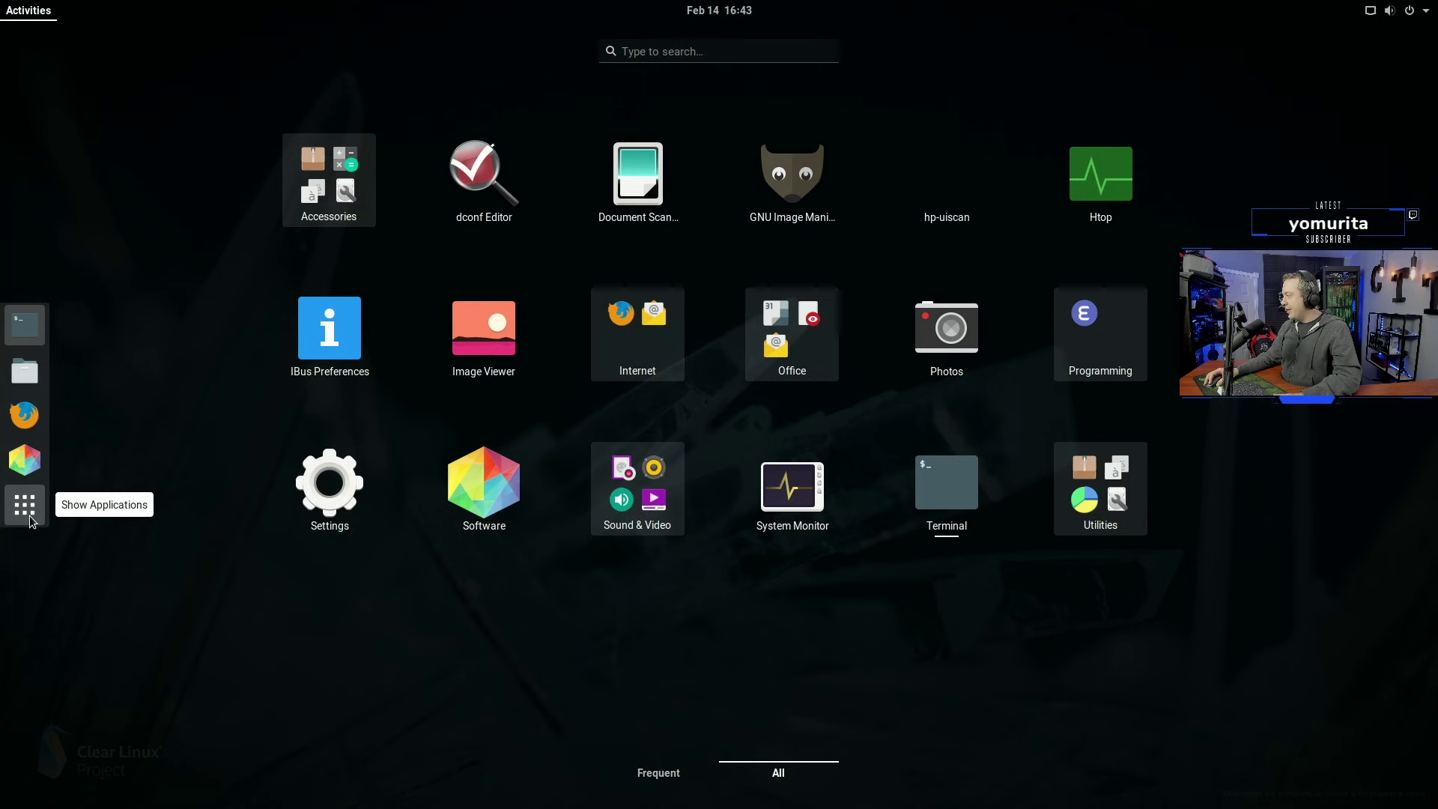
pyautogui.click(27, 515)
pyautogui.click(24, 414)
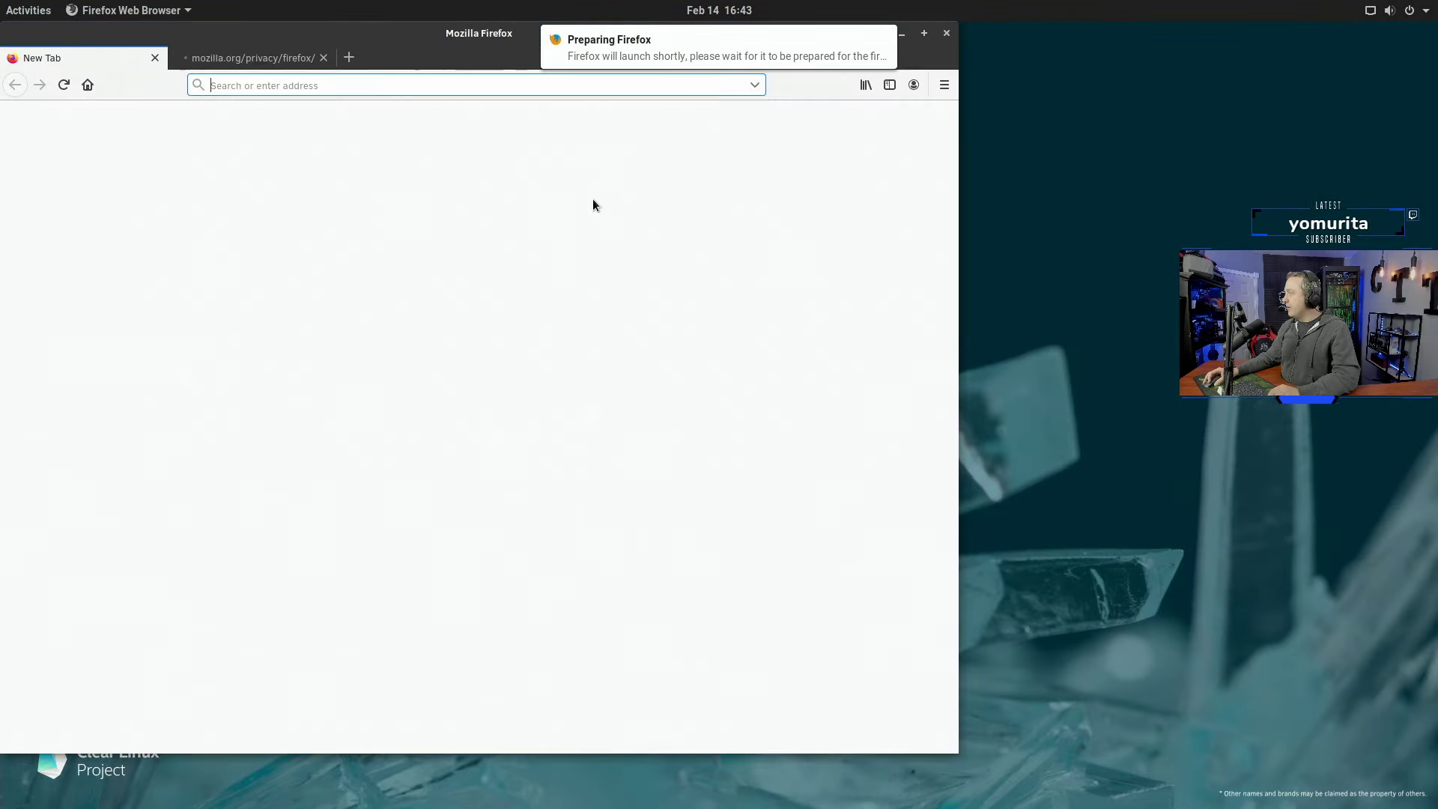
pyautogui.click(322, 58)
pyautogui.moveTo(322, 57); pyautogui.dragTo(454, 78)
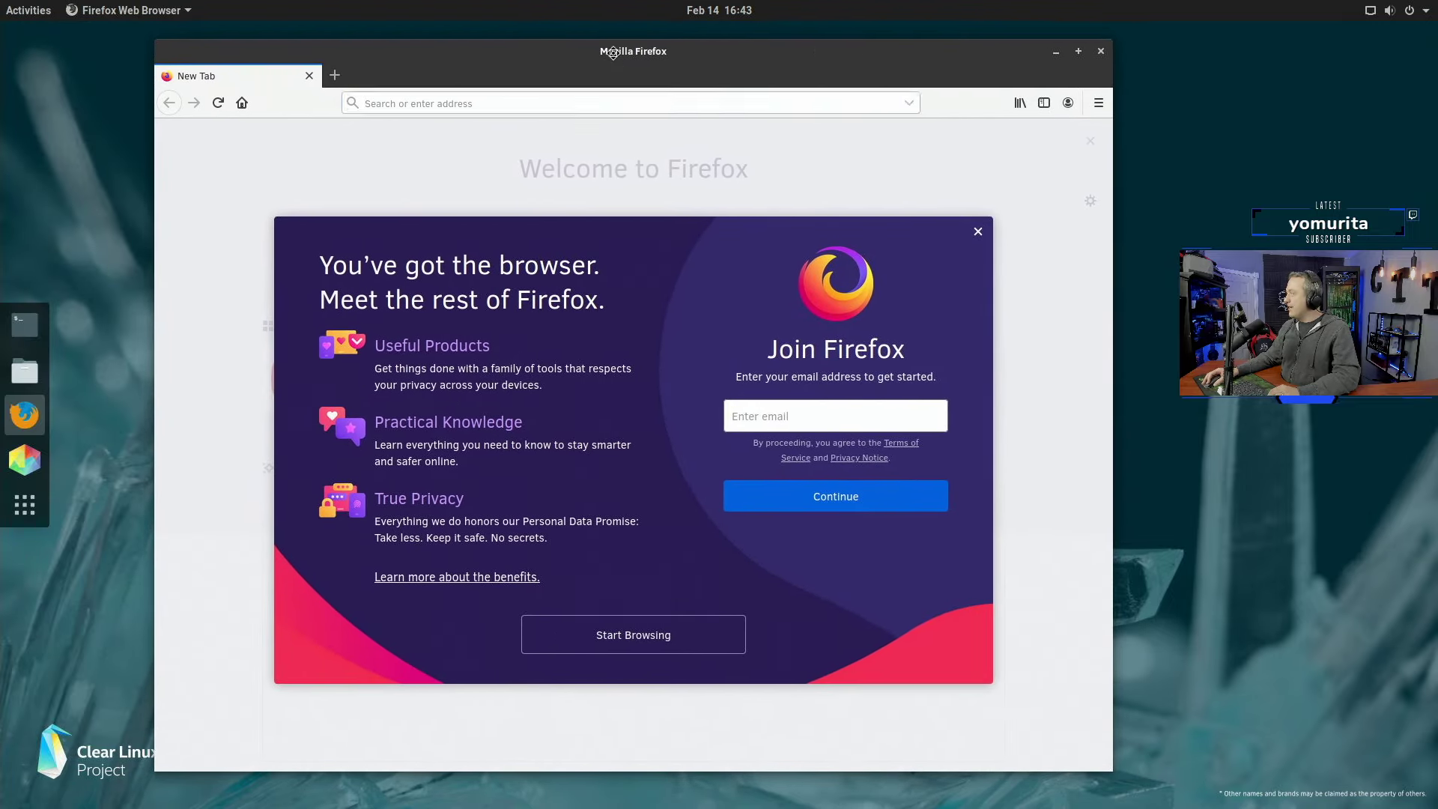
pyautogui.doubleClick(614, 56)
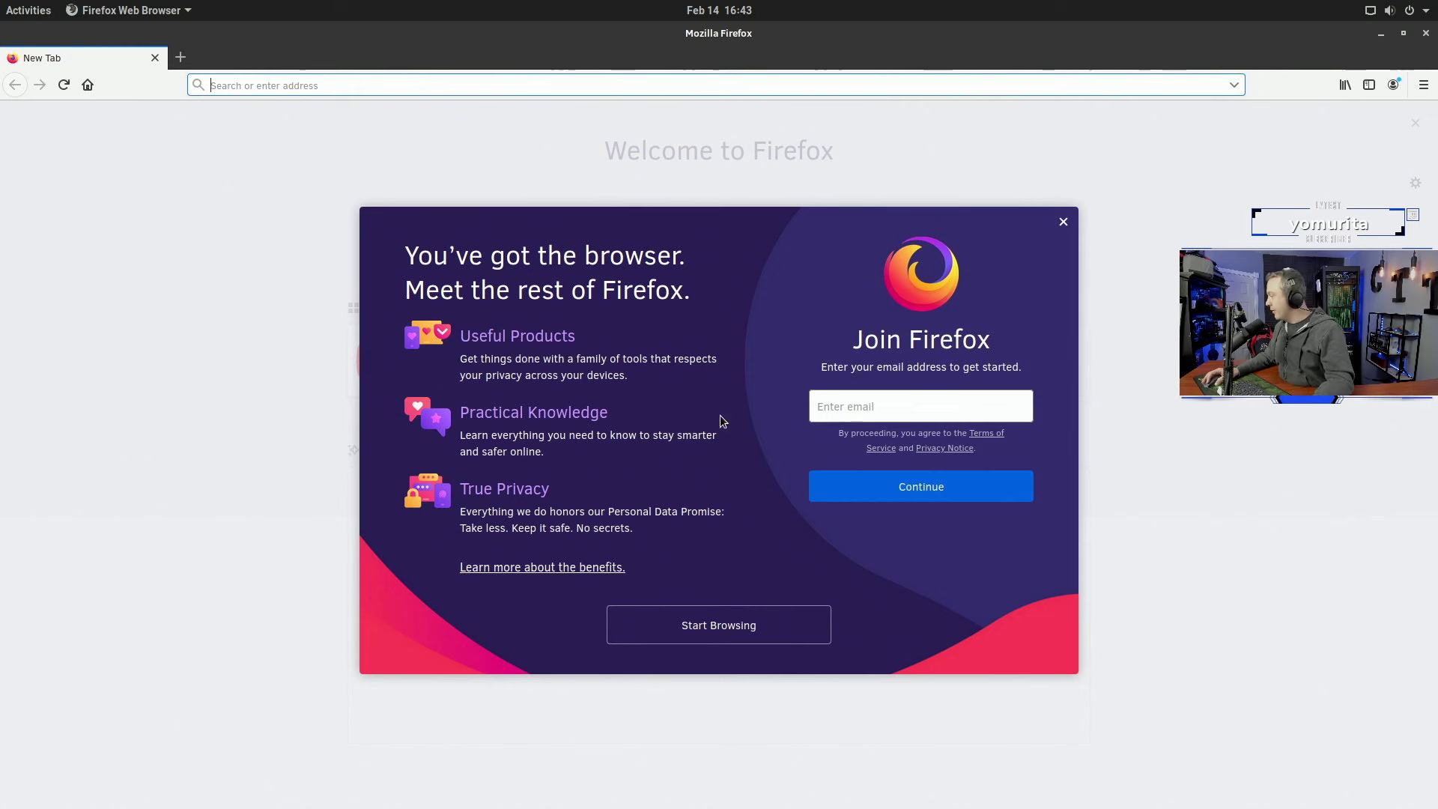
pyautogui.click(1063, 221)
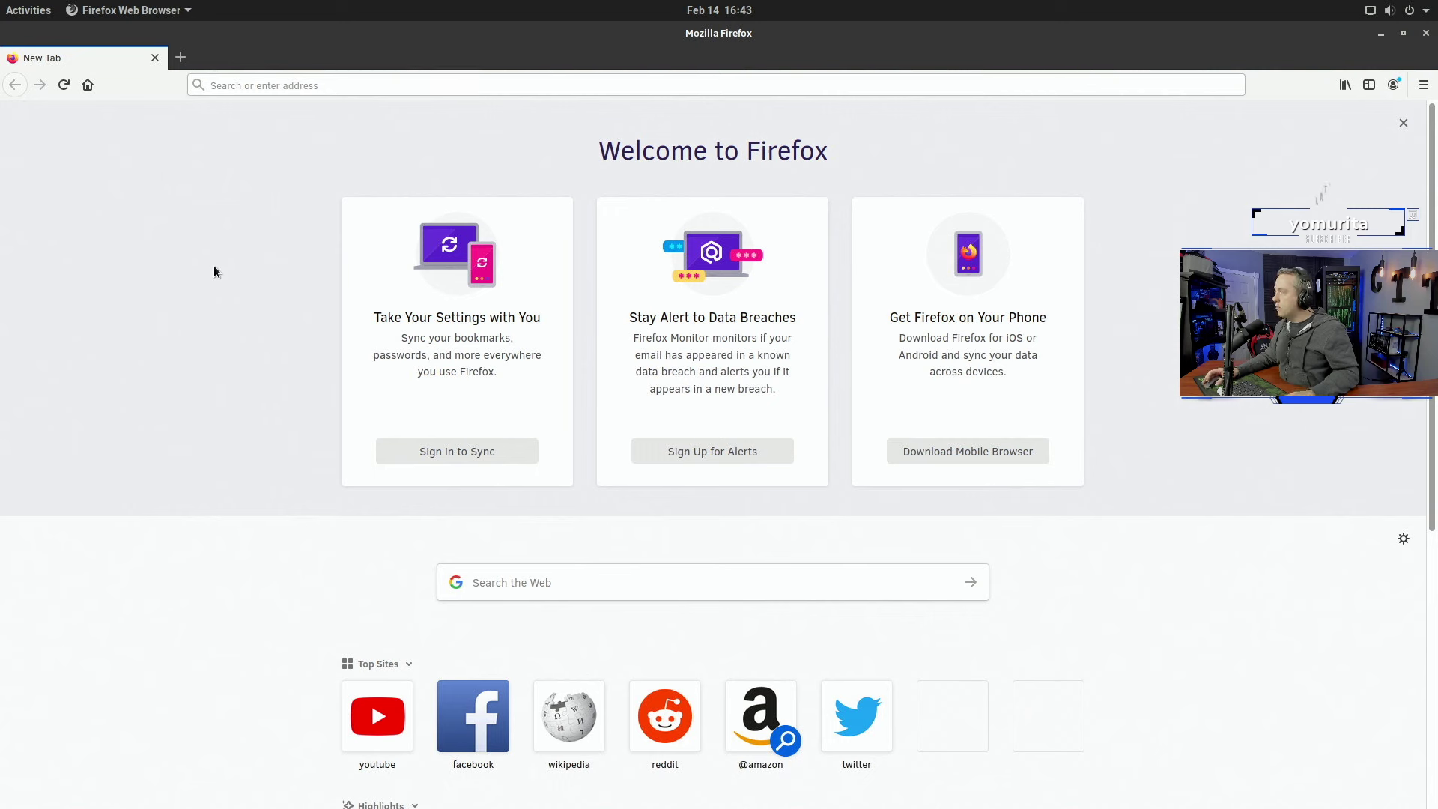
pyautogui.click(366, 86)
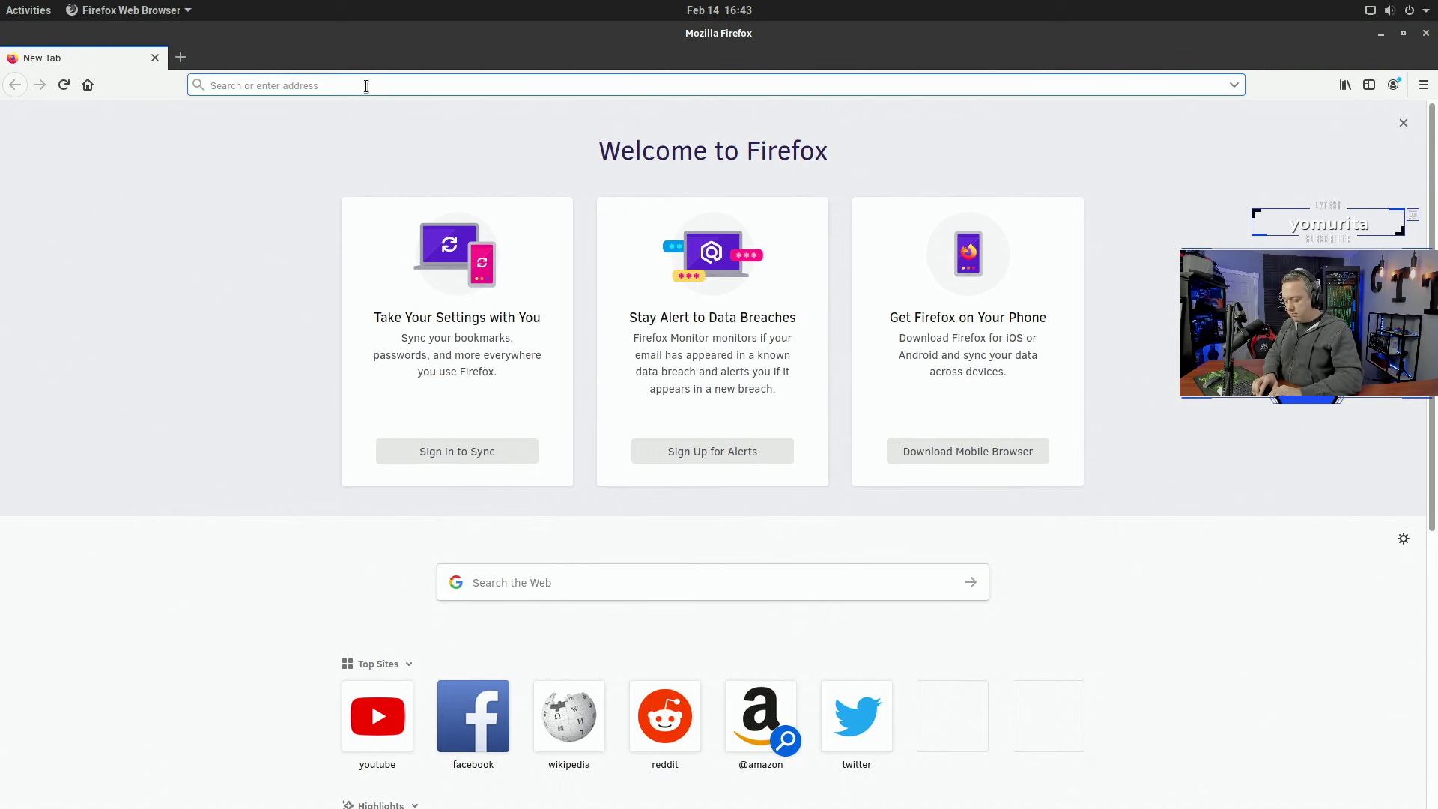
pyautogui.write('update')
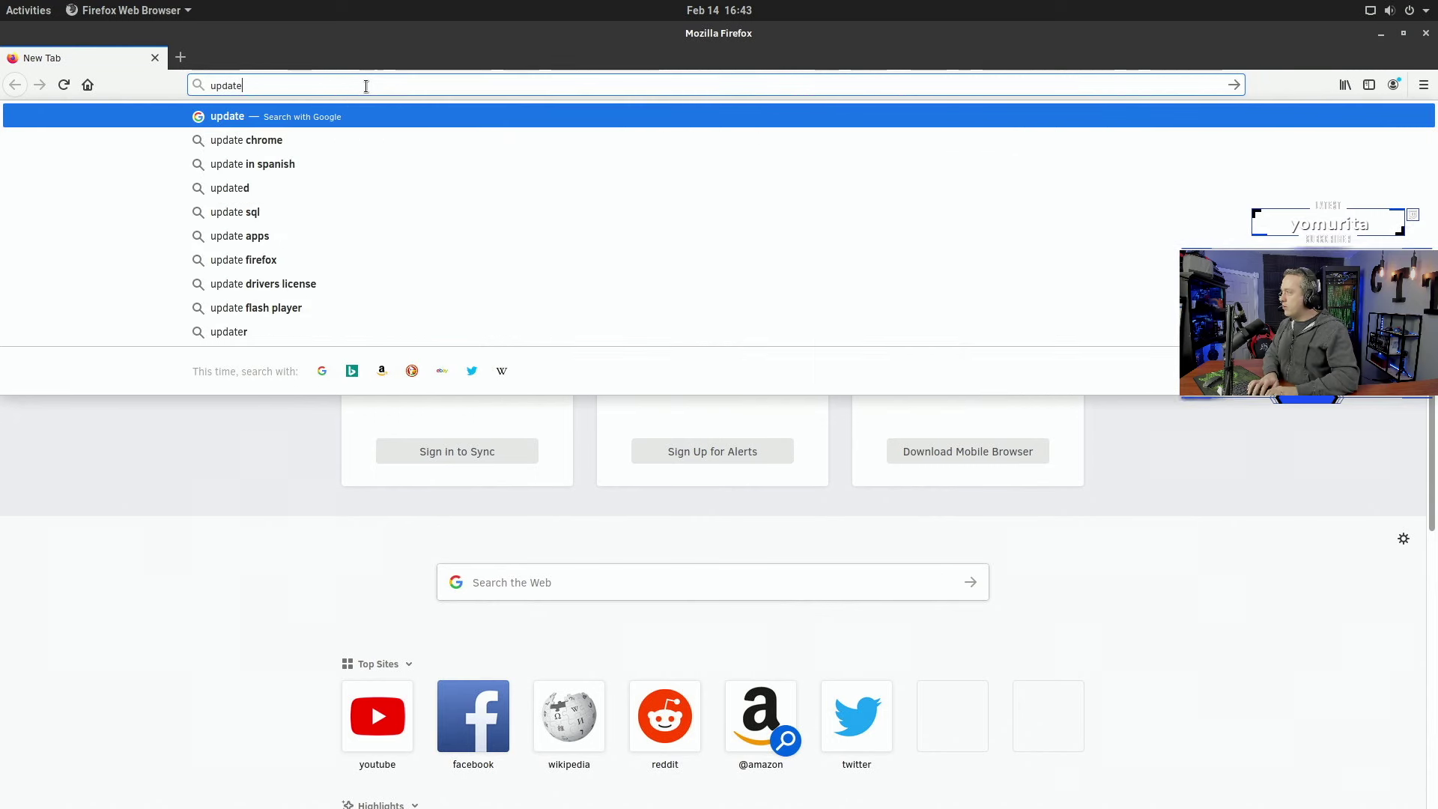
pyautogui.press('Escape')
pyautogui.press('Escape')
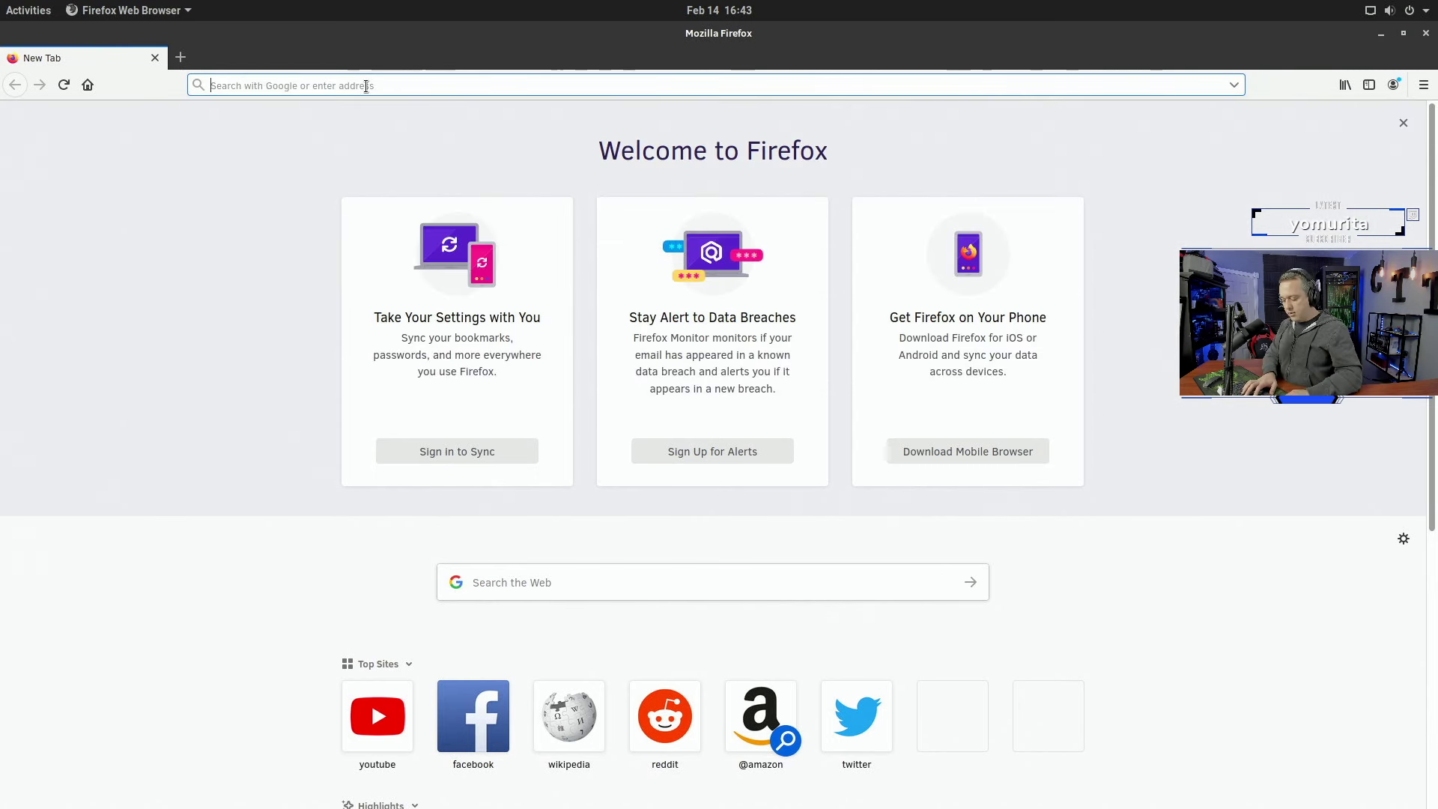
pyautogui.click(367, 87)
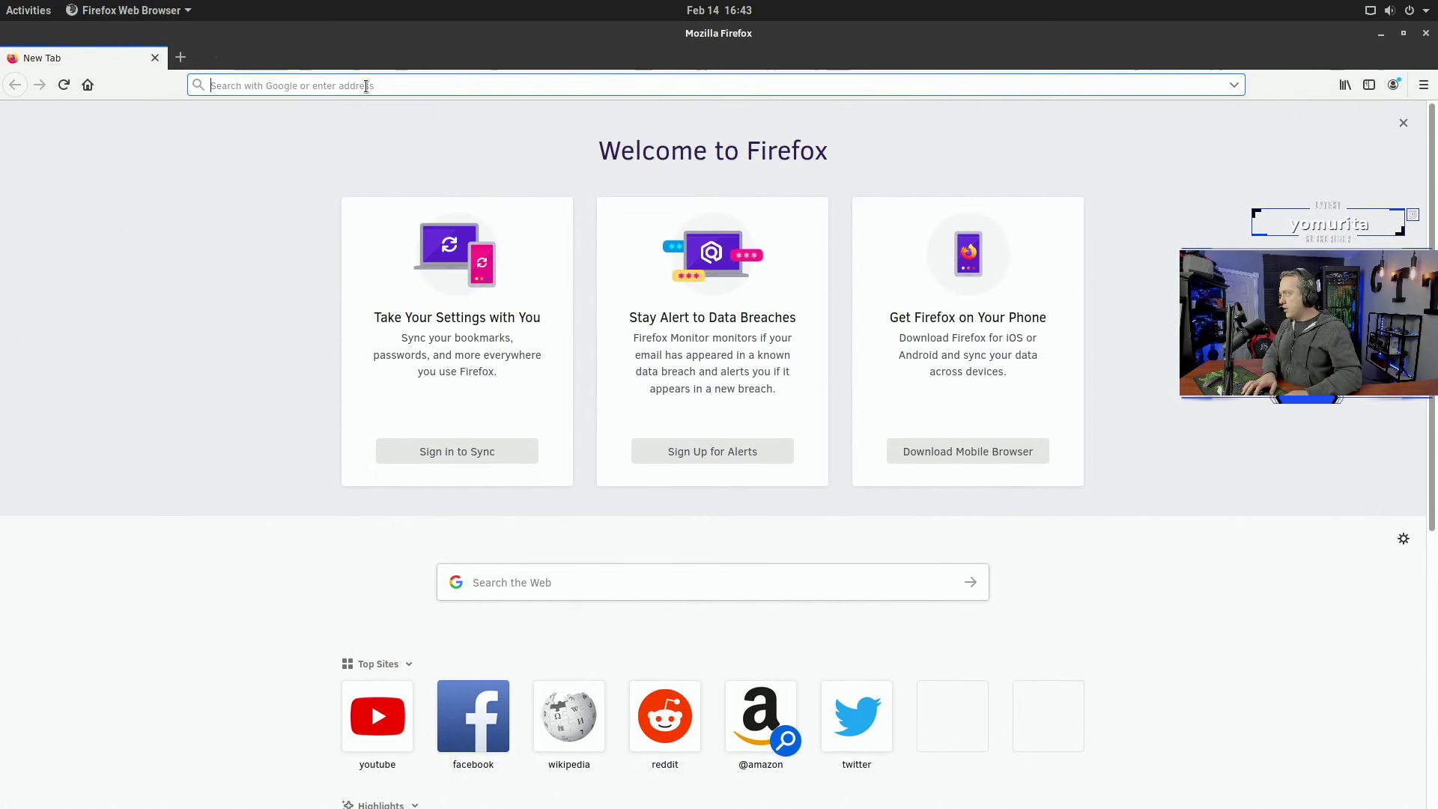
pyautogui.hotkey('alt', 'space')
pyautogui.press('Escape')
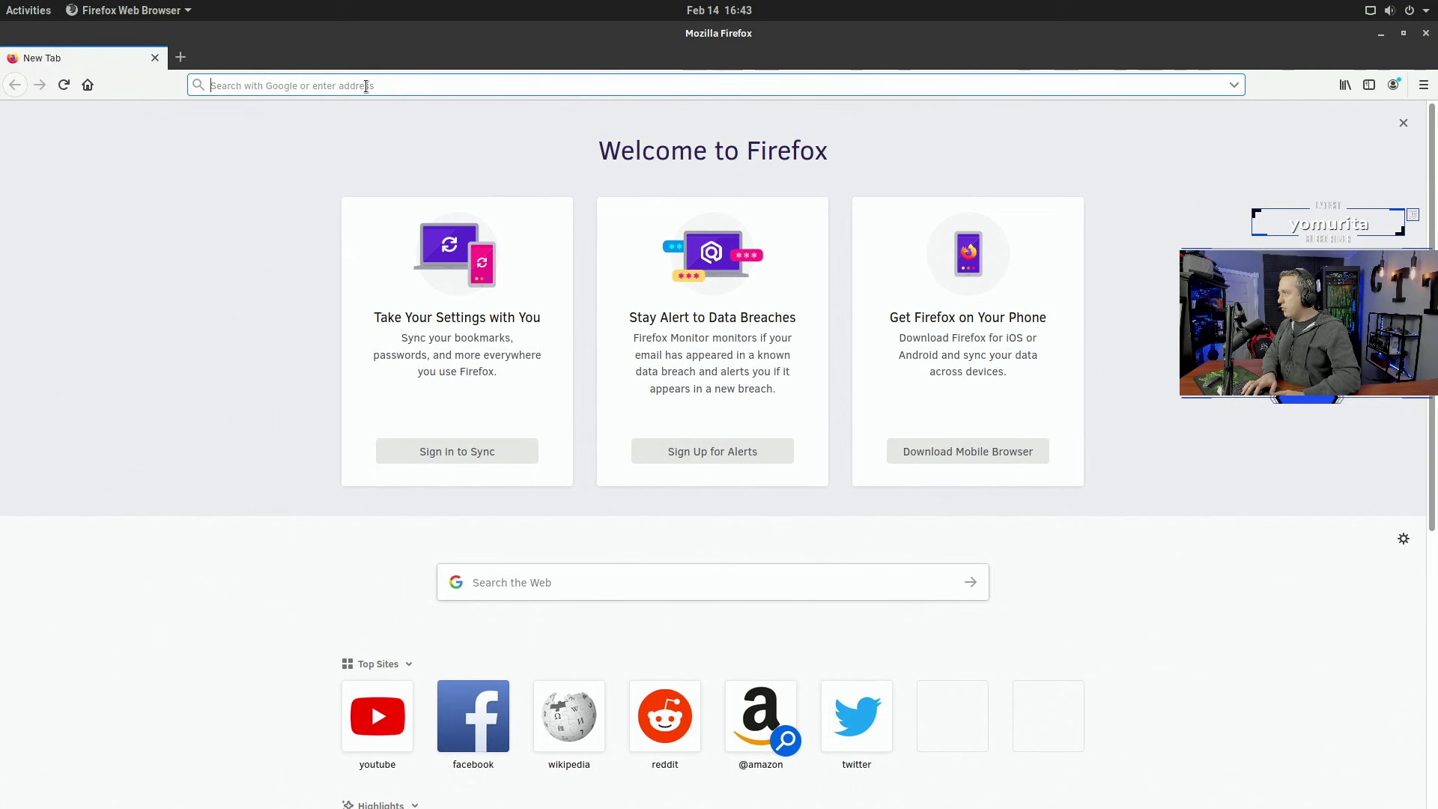
# Step: Open the system's keyboard shortcut settings and go through the list to the Custom Shortcuts section
pyautogui.click(1408, 10)
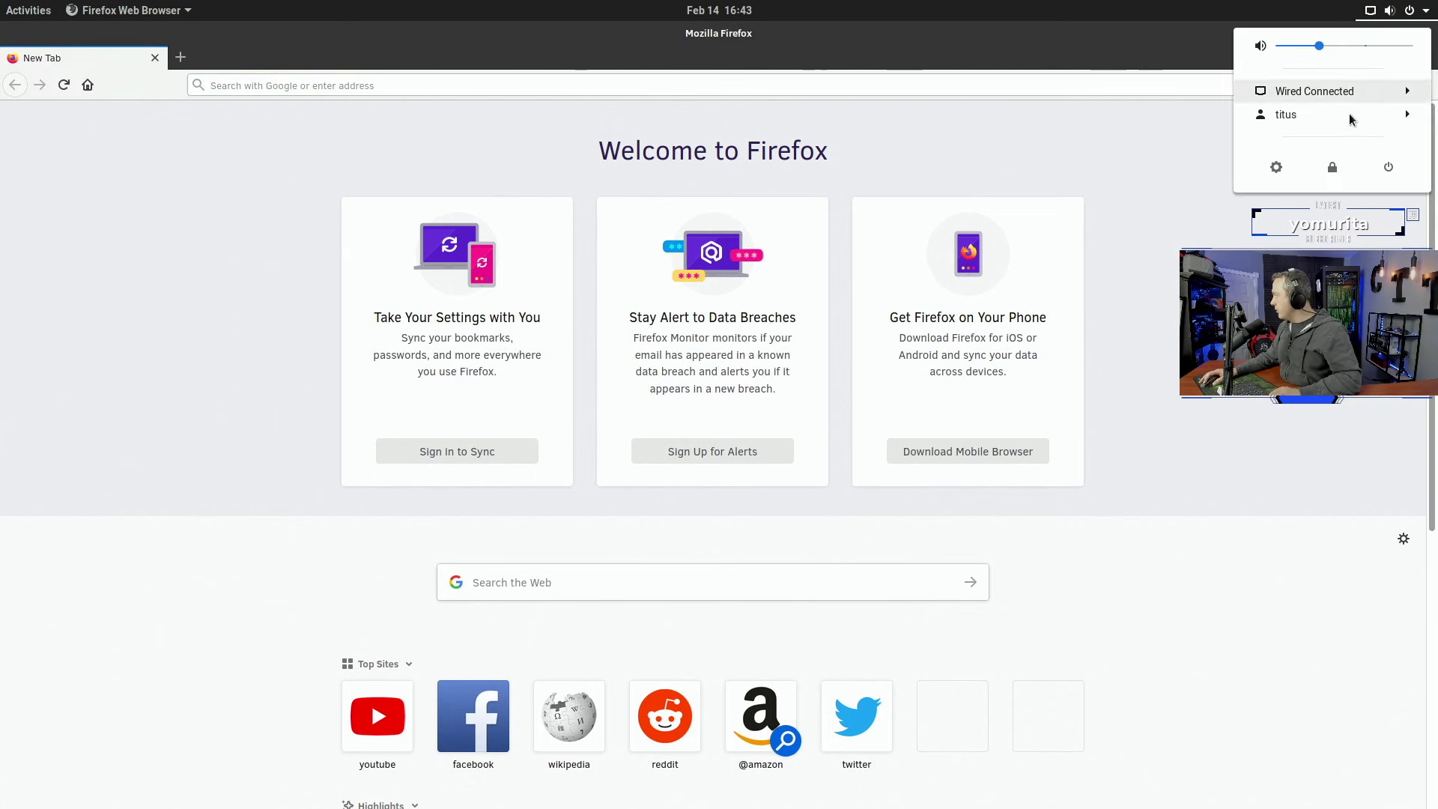
pyautogui.click(1274, 168)
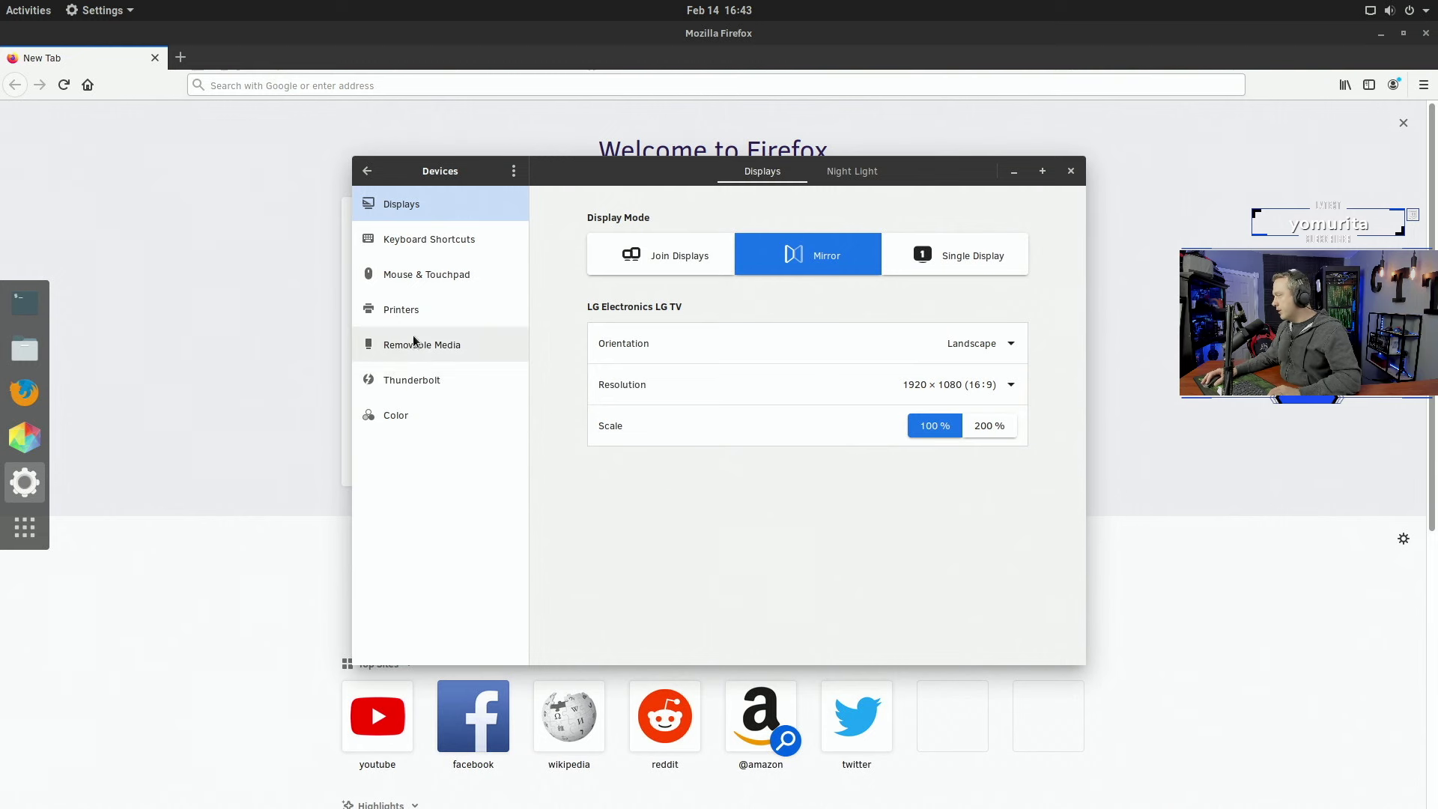
pyautogui.click(399, 243)
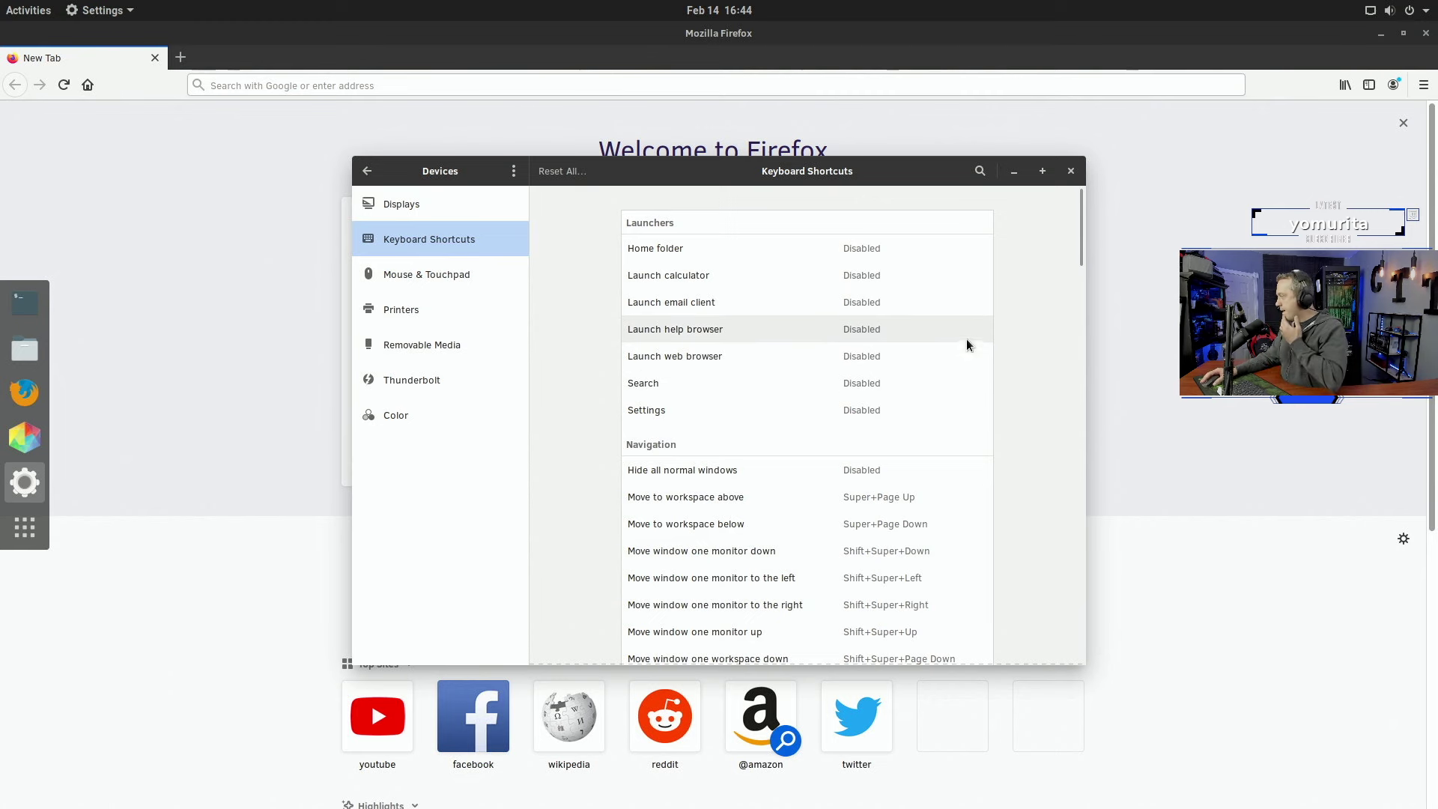
pyautogui.scroll(-10, 1003, 322)
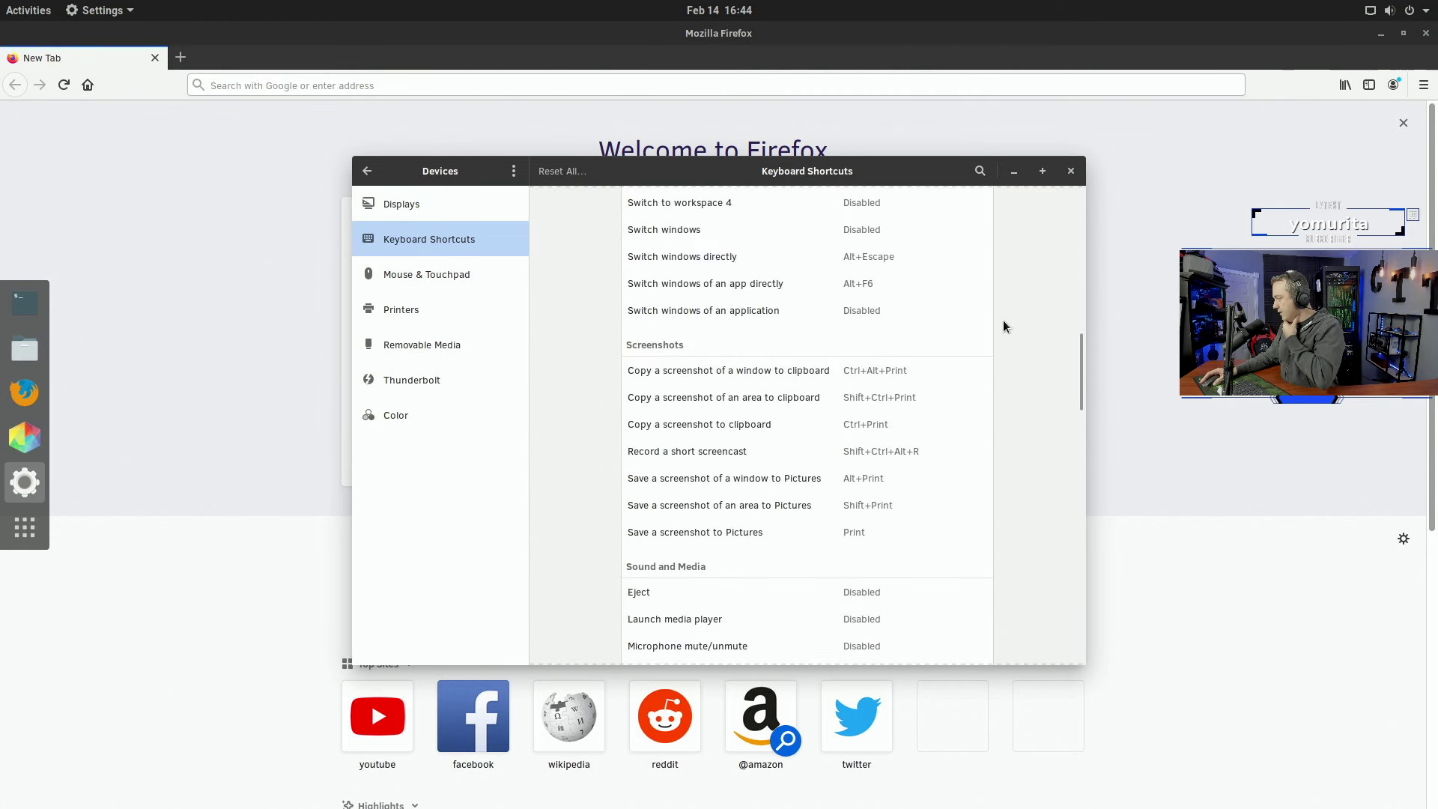
pyautogui.scroll(-12, 1003, 322)
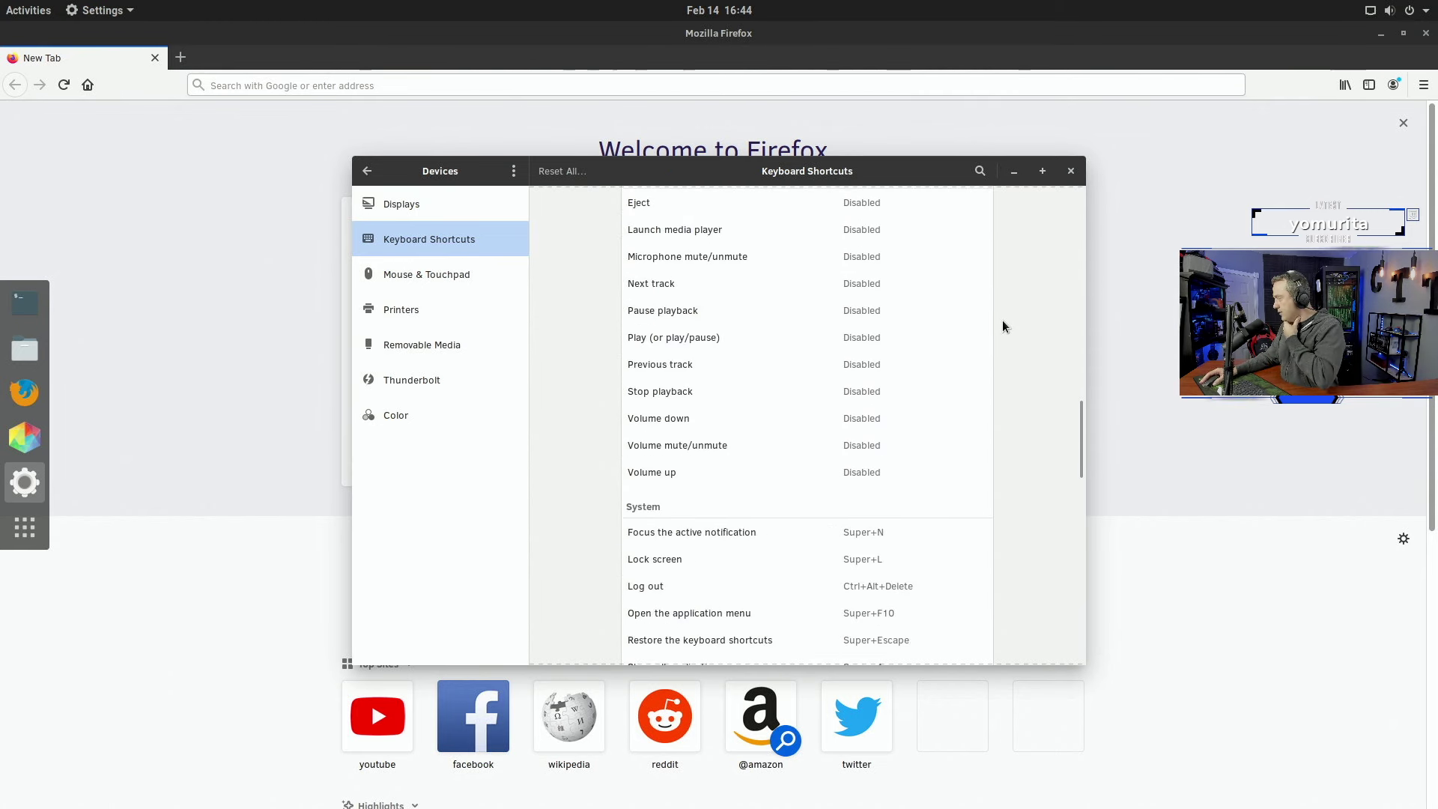
pyautogui.scroll(-15, 1001, 320)
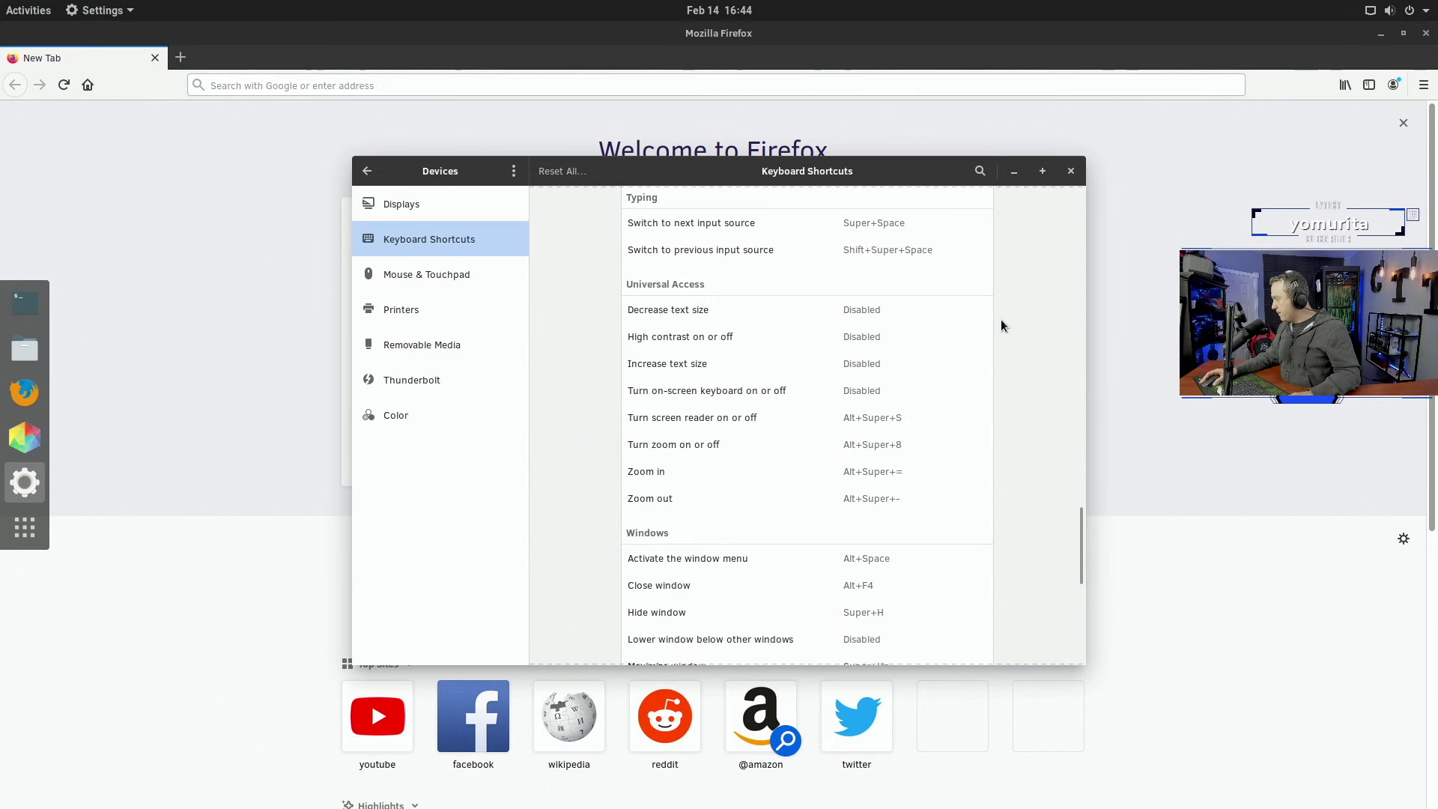
pyautogui.scroll(-3, 1000, 319)
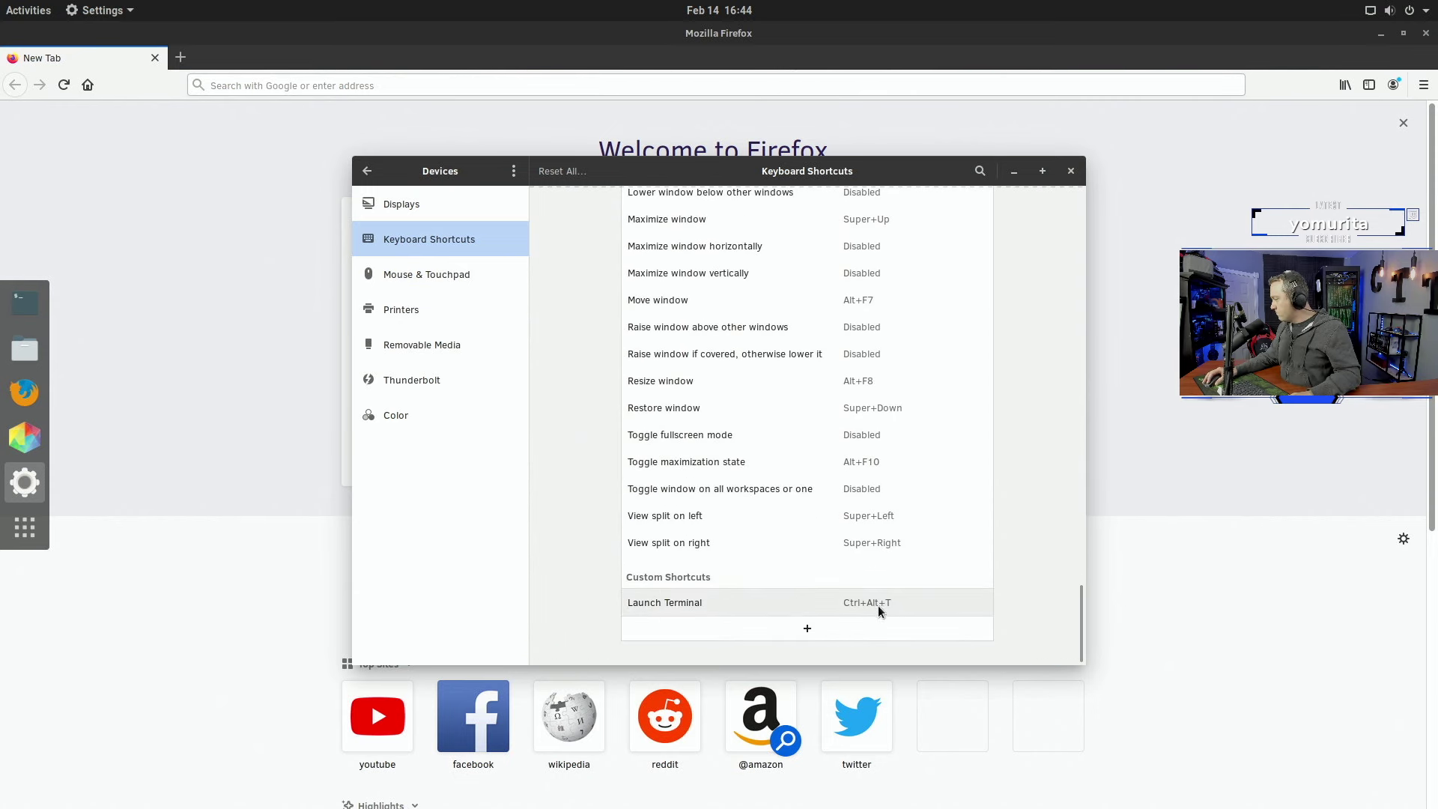
# Step: Try to enter a new key combination for the Launch Terminal custom shortcut, clearing its name and closing its dialog
pyautogui.click(878, 604)
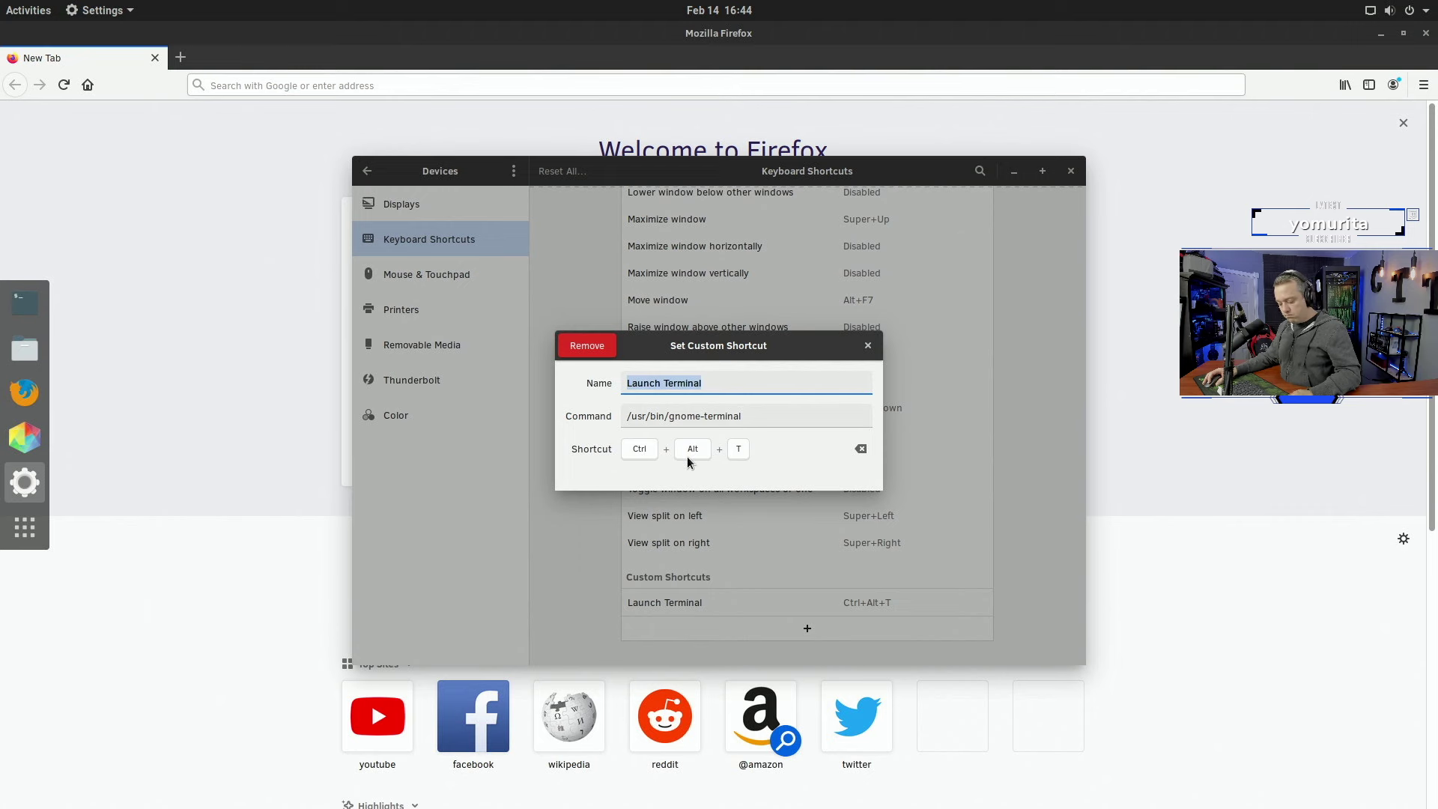
pyautogui.press('super')
pyautogui.press('super')
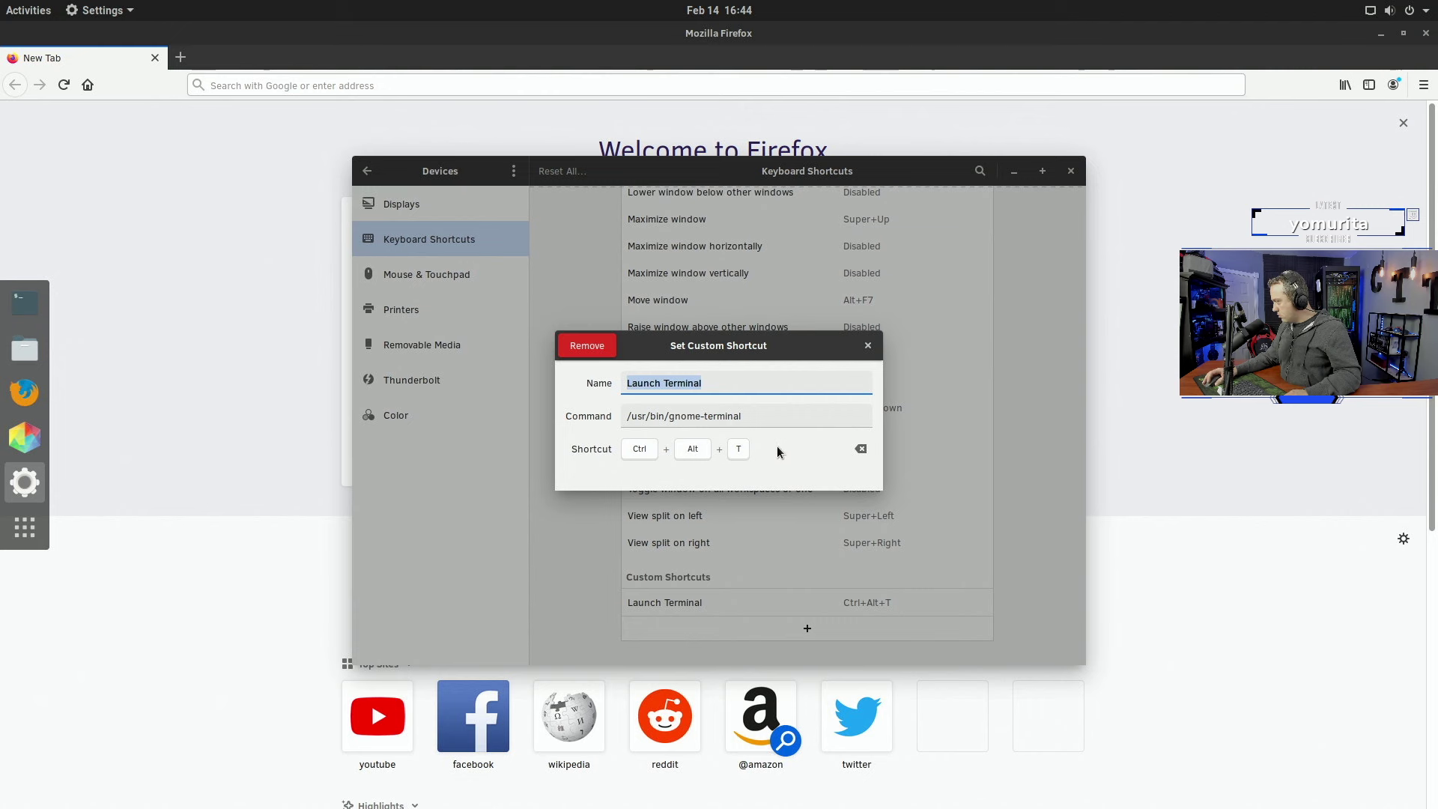
pyautogui.write('x')
pyautogui.press('BackSpace')
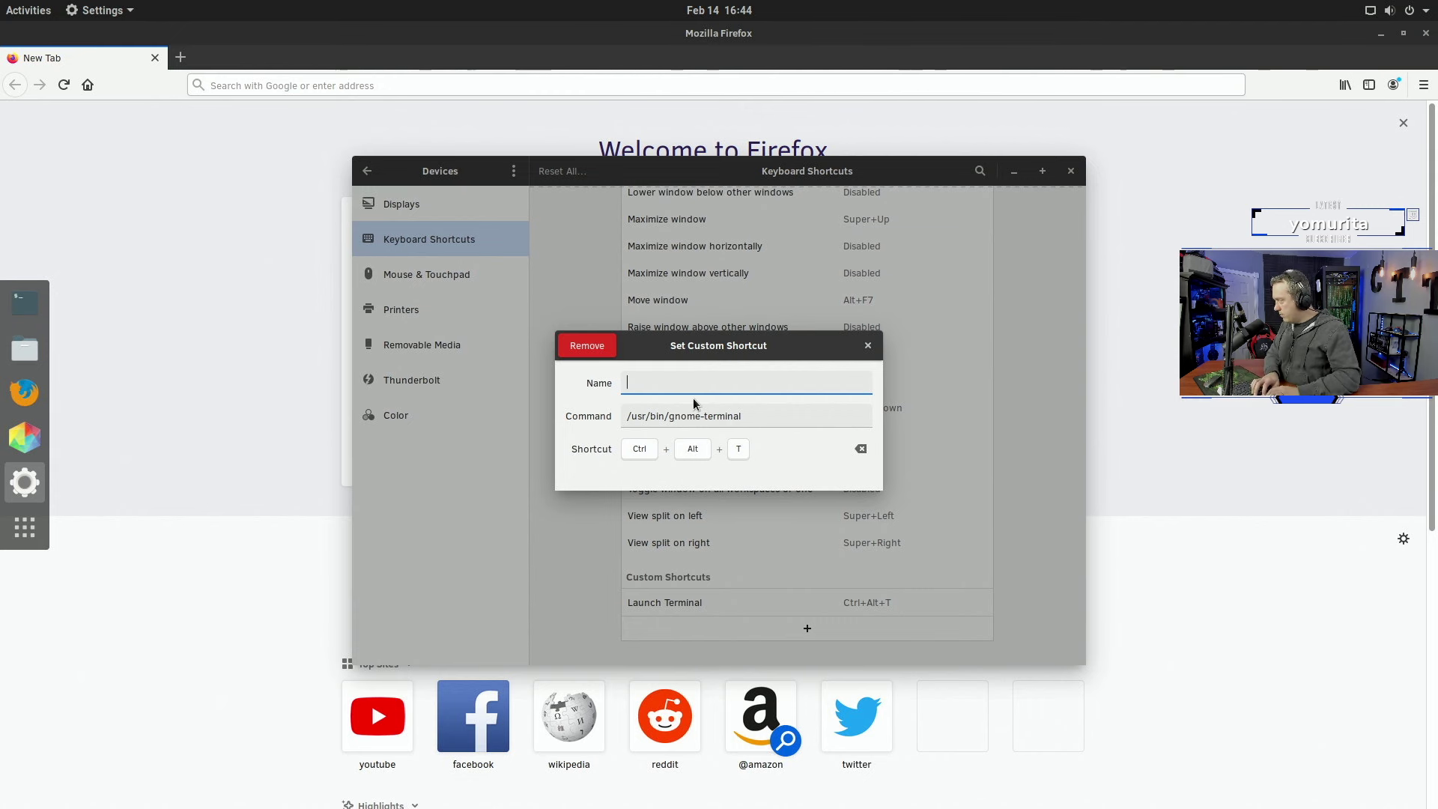
pyautogui.click(868, 346)
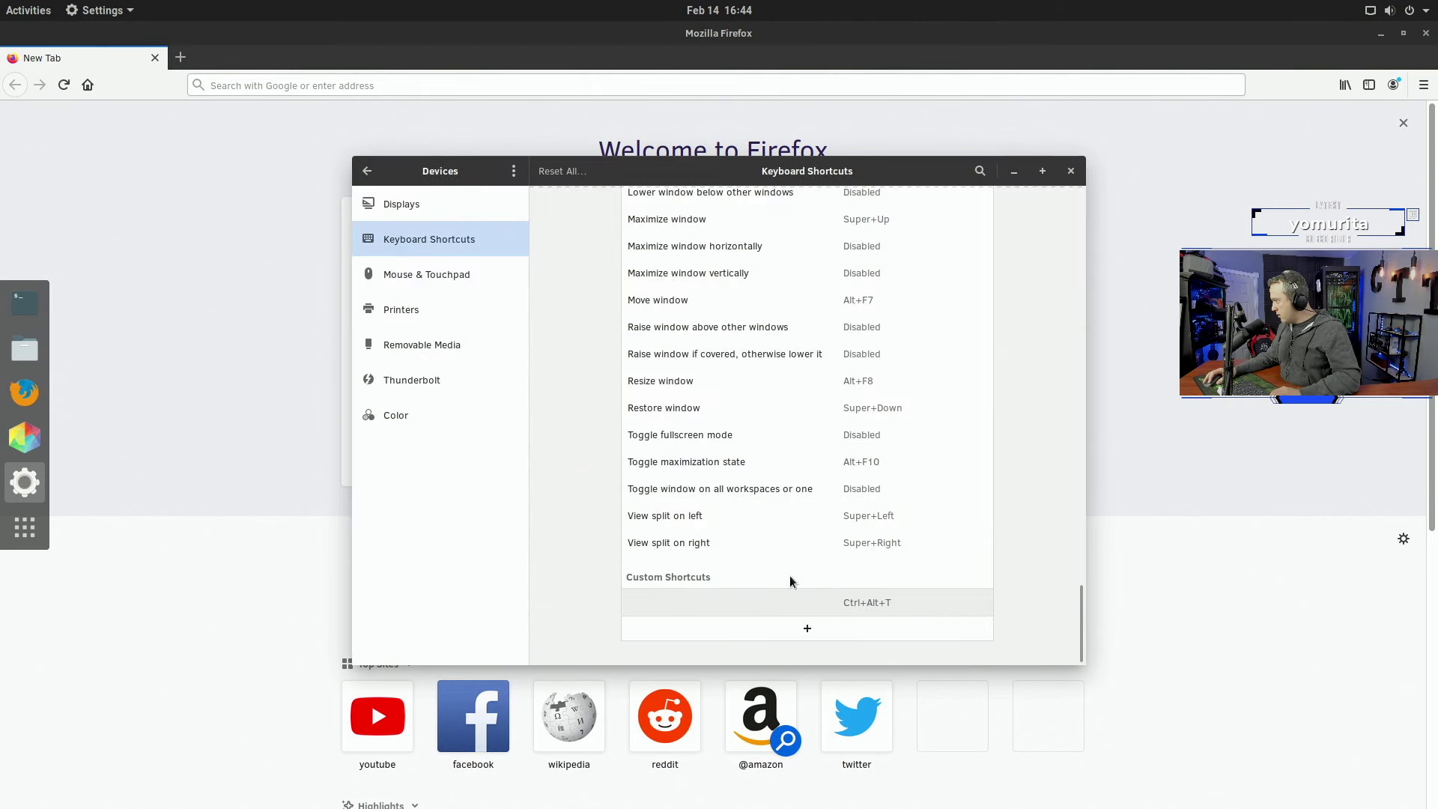
# Step: Name the unnamed custom shortcut Terminal and change its key combination to Super+X
pyautogui.click(747, 602)
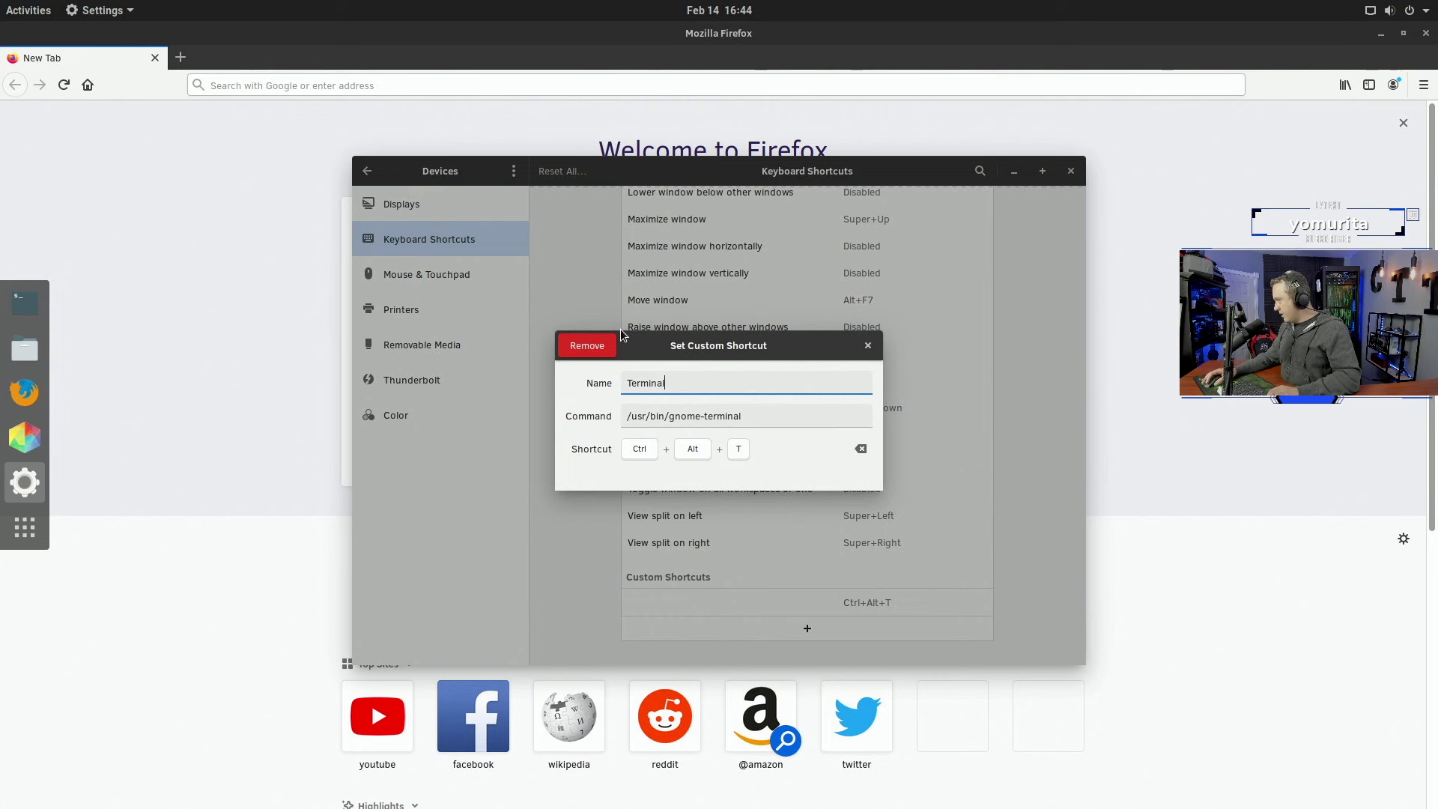
pyautogui.press('Tab')
pyautogui.press('Tab')
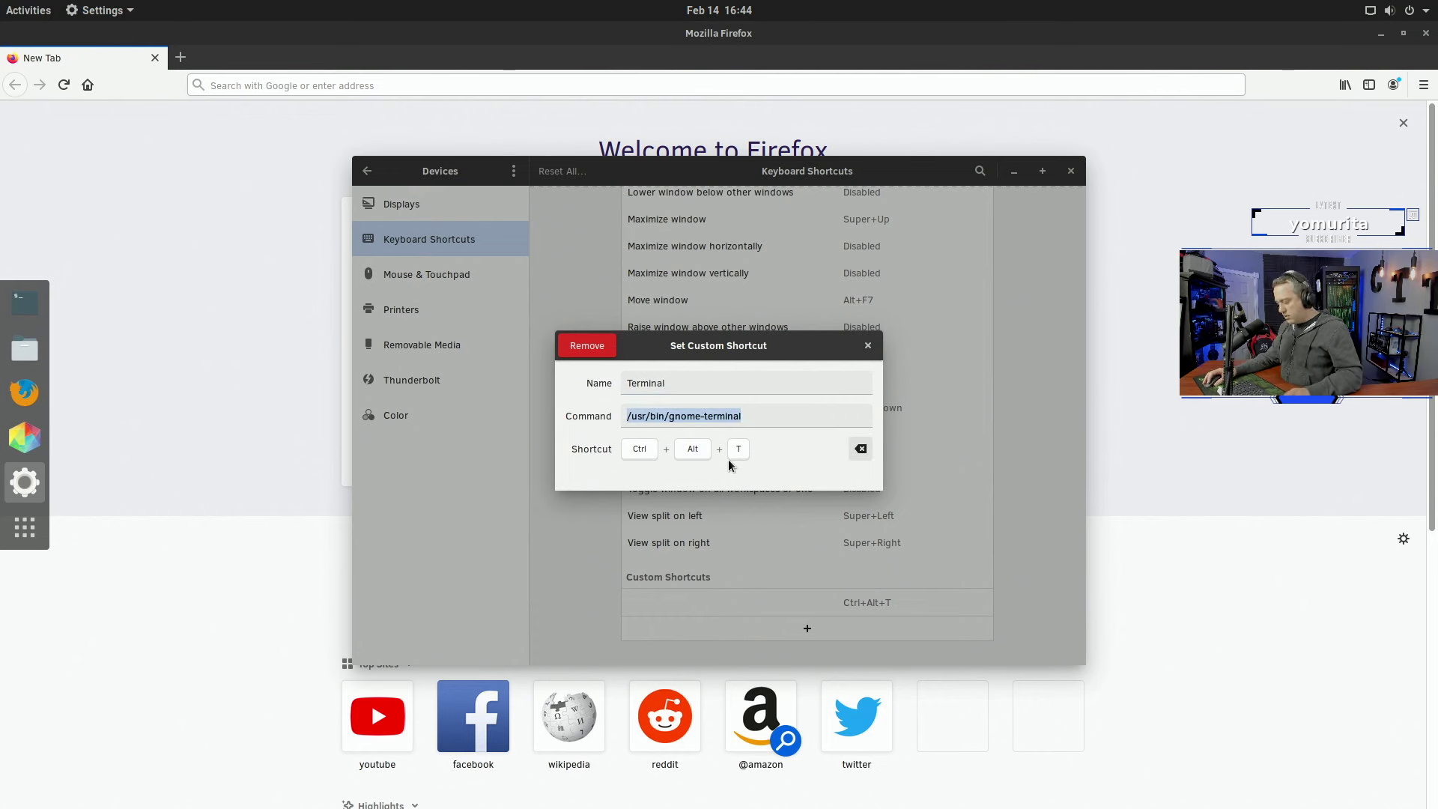
pyautogui.click(859, 449)
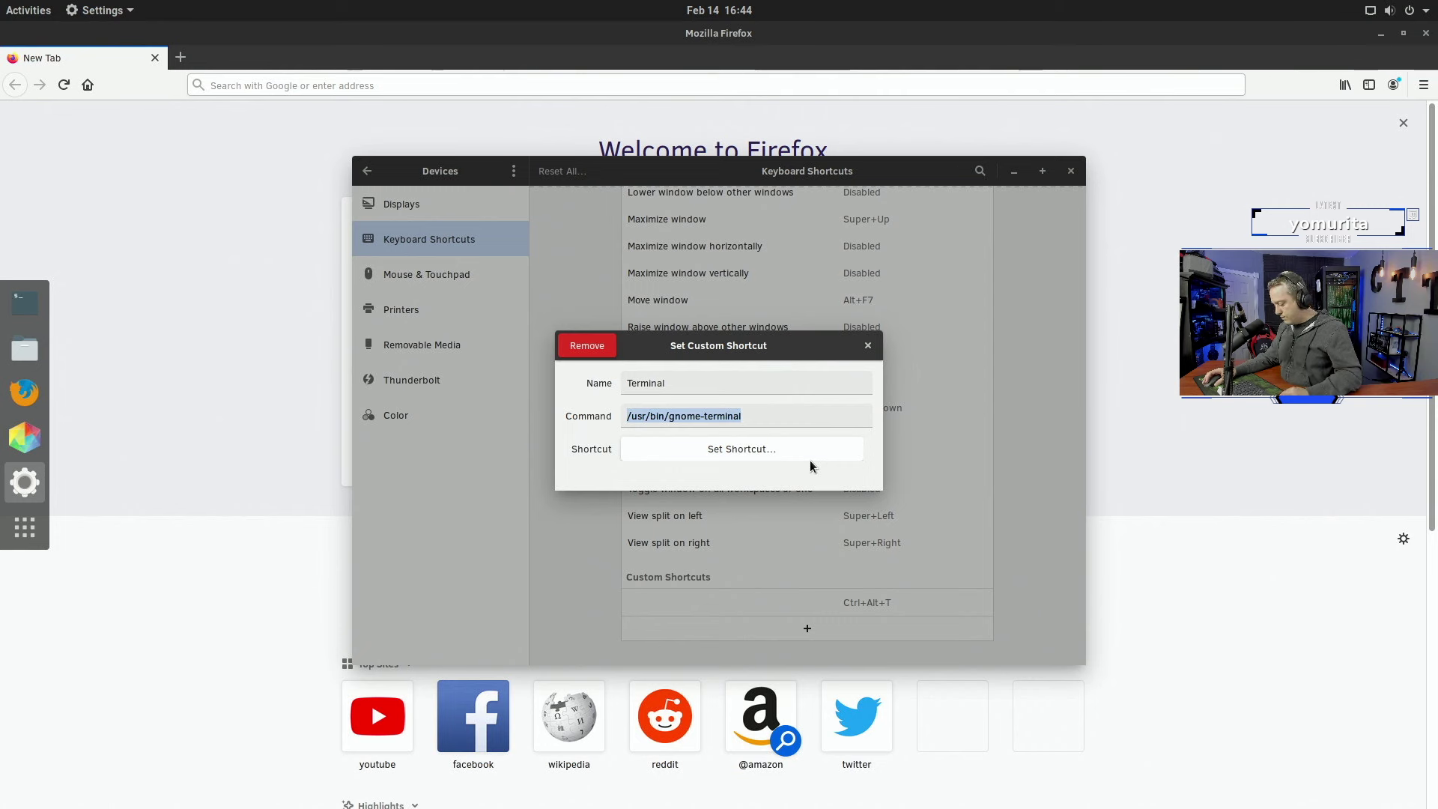
pyautogui.click(779, 457)
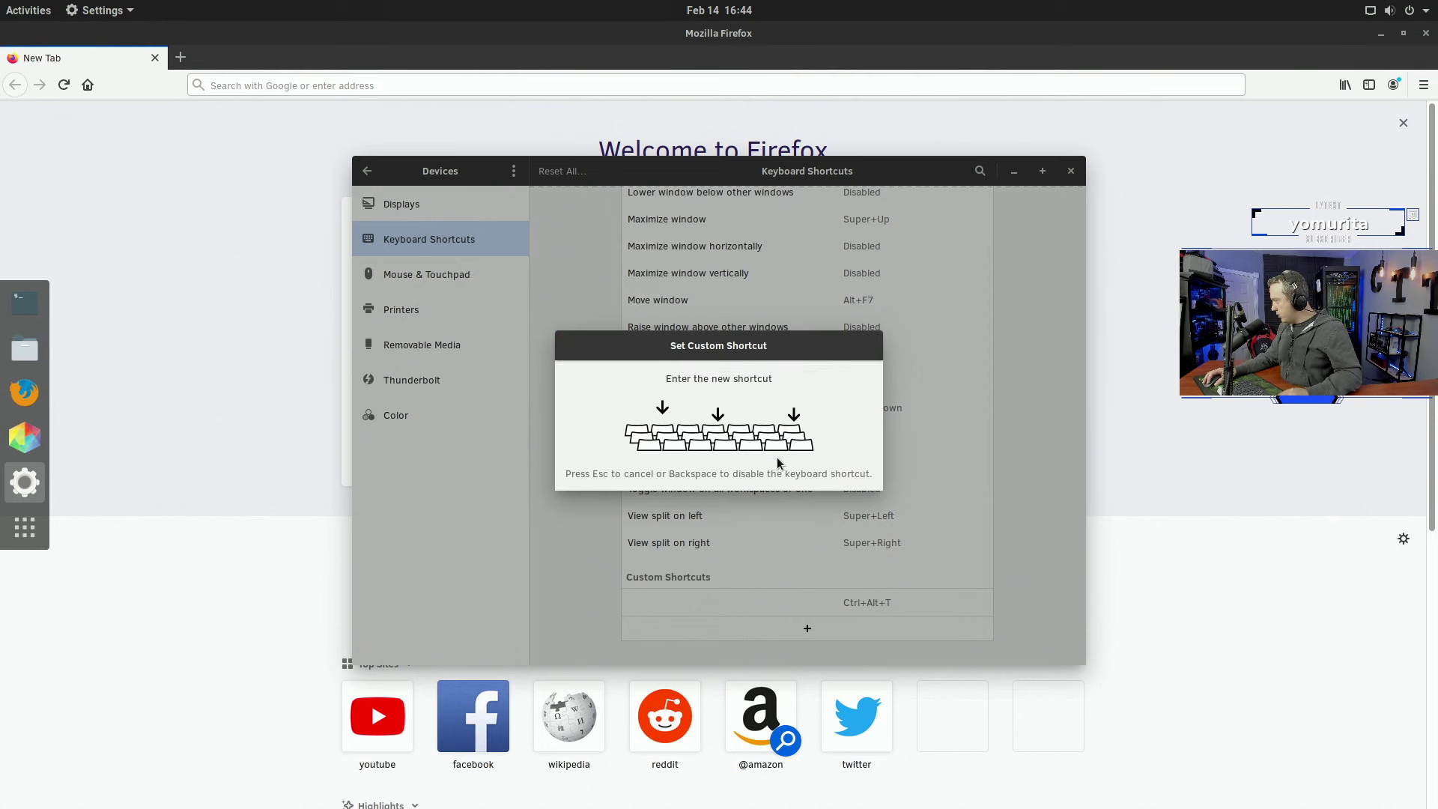
pyautogui.press('super+x')
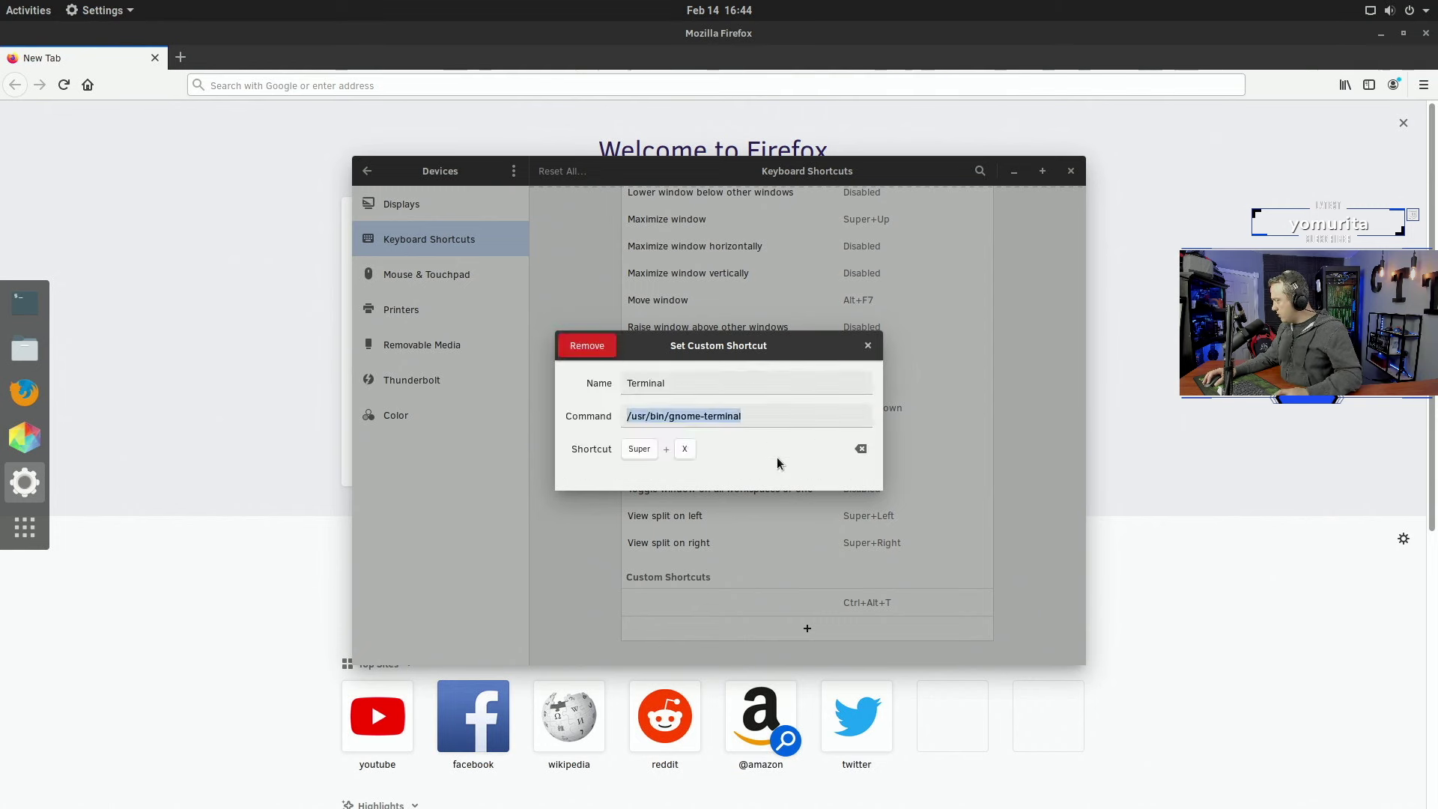
pyautogui.click(868, 346)
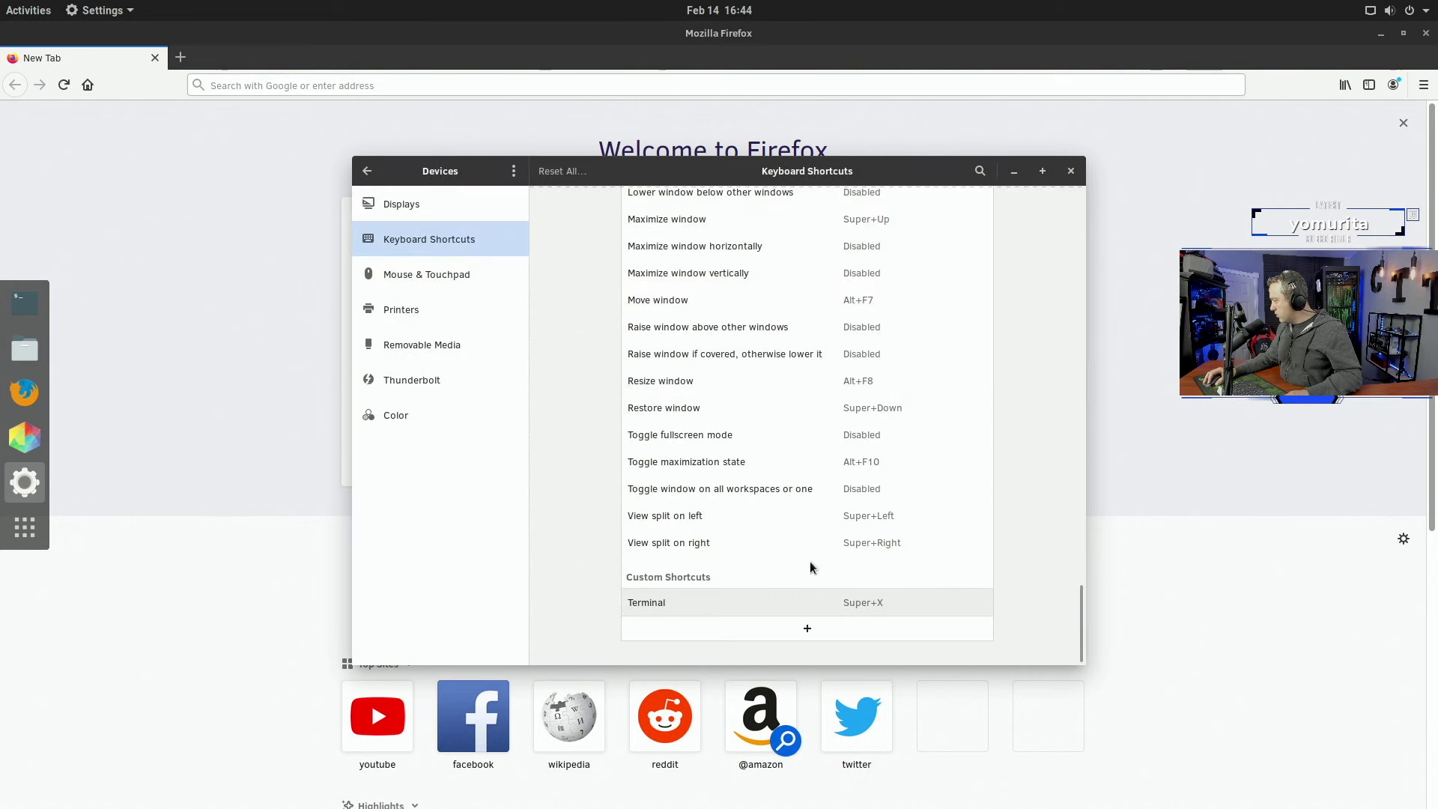
pyautogui.click(805, 629)
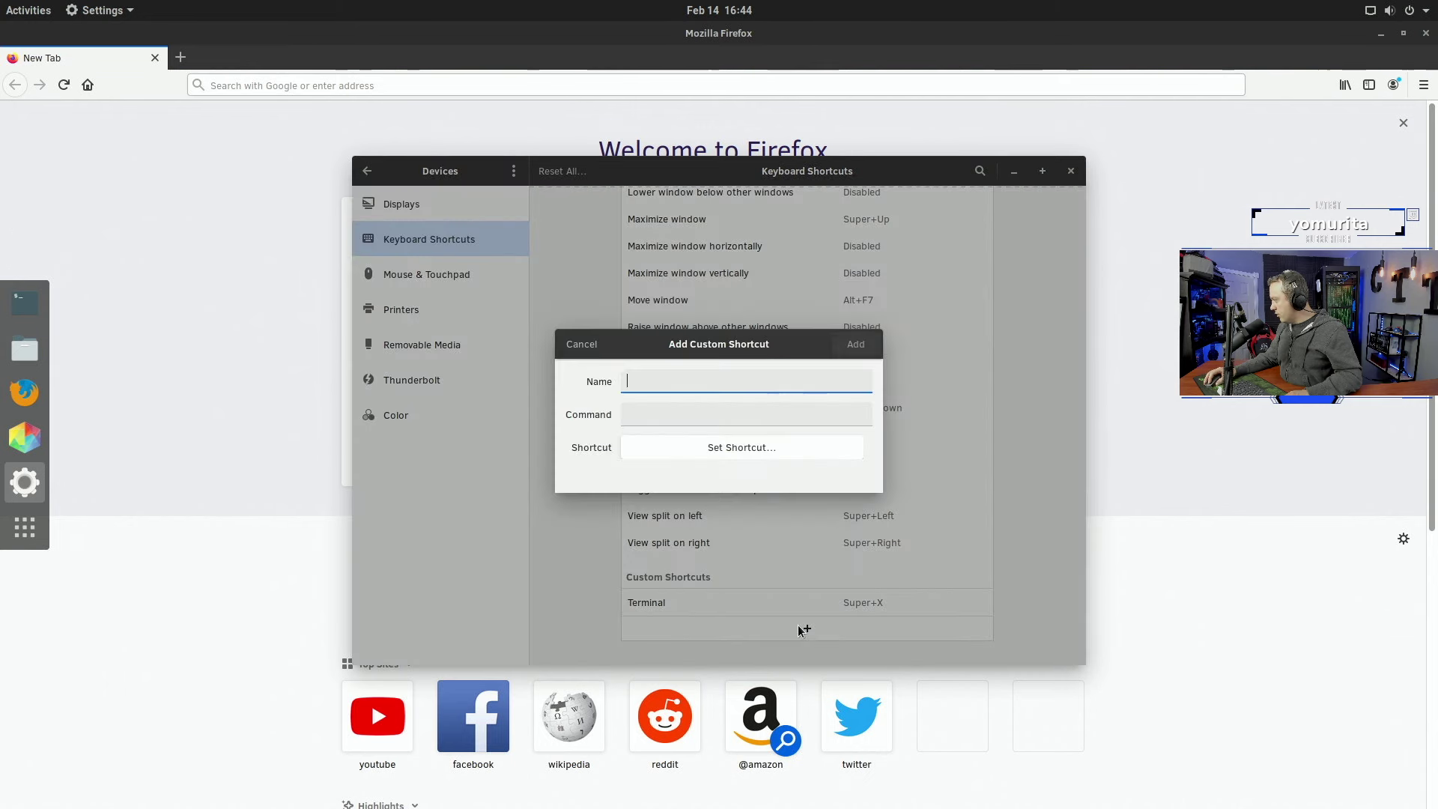
pyautogui.click(696, 415)
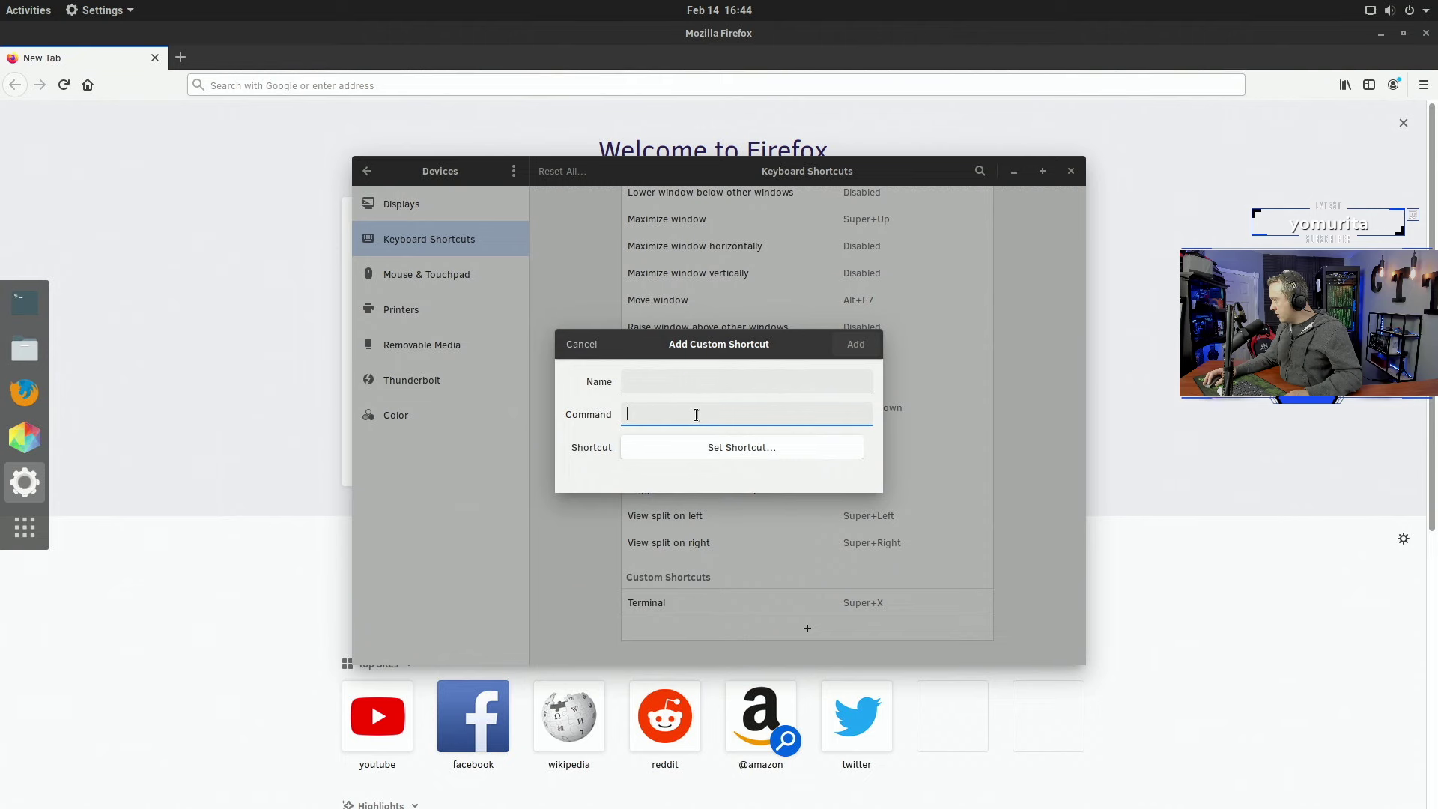
pyautogui.click(579, 346)
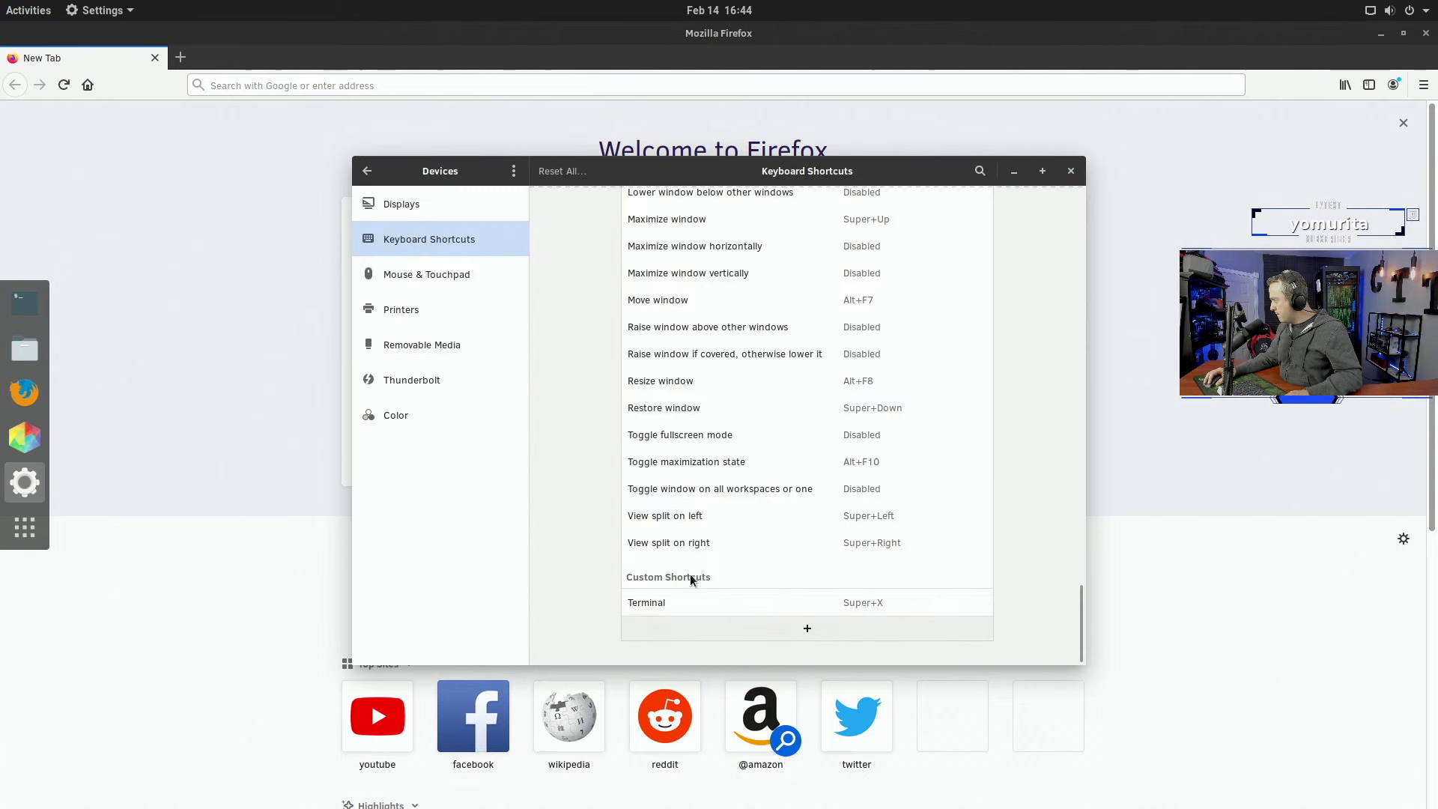
# Step: Assign the combination Super+E to the Home folder launcher in the keyboard shortcuts list
pyautogui.scroll(5, 712, 504)
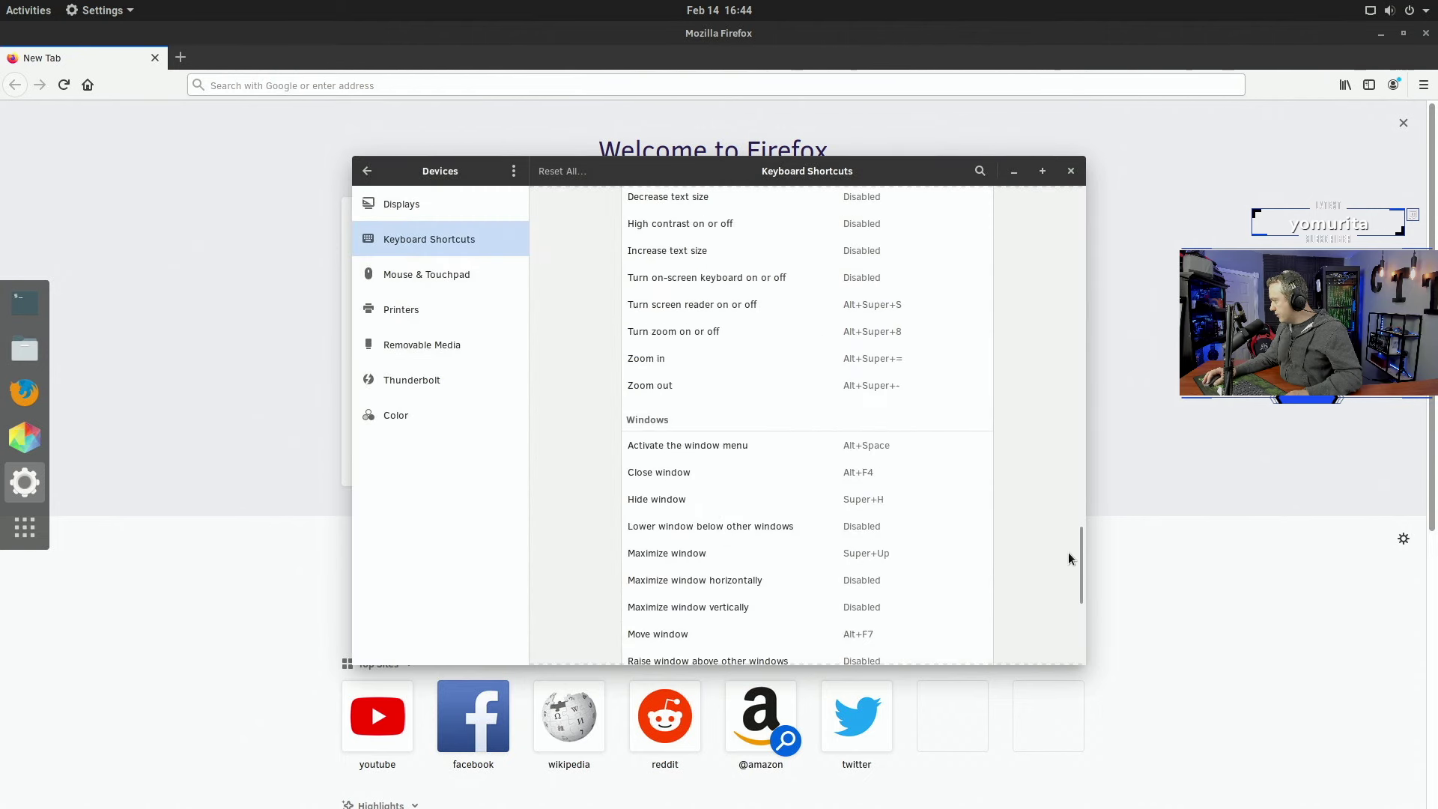
pyautogui.moveTo(1081, 550); pyautogui.dragTo(1040, 191)
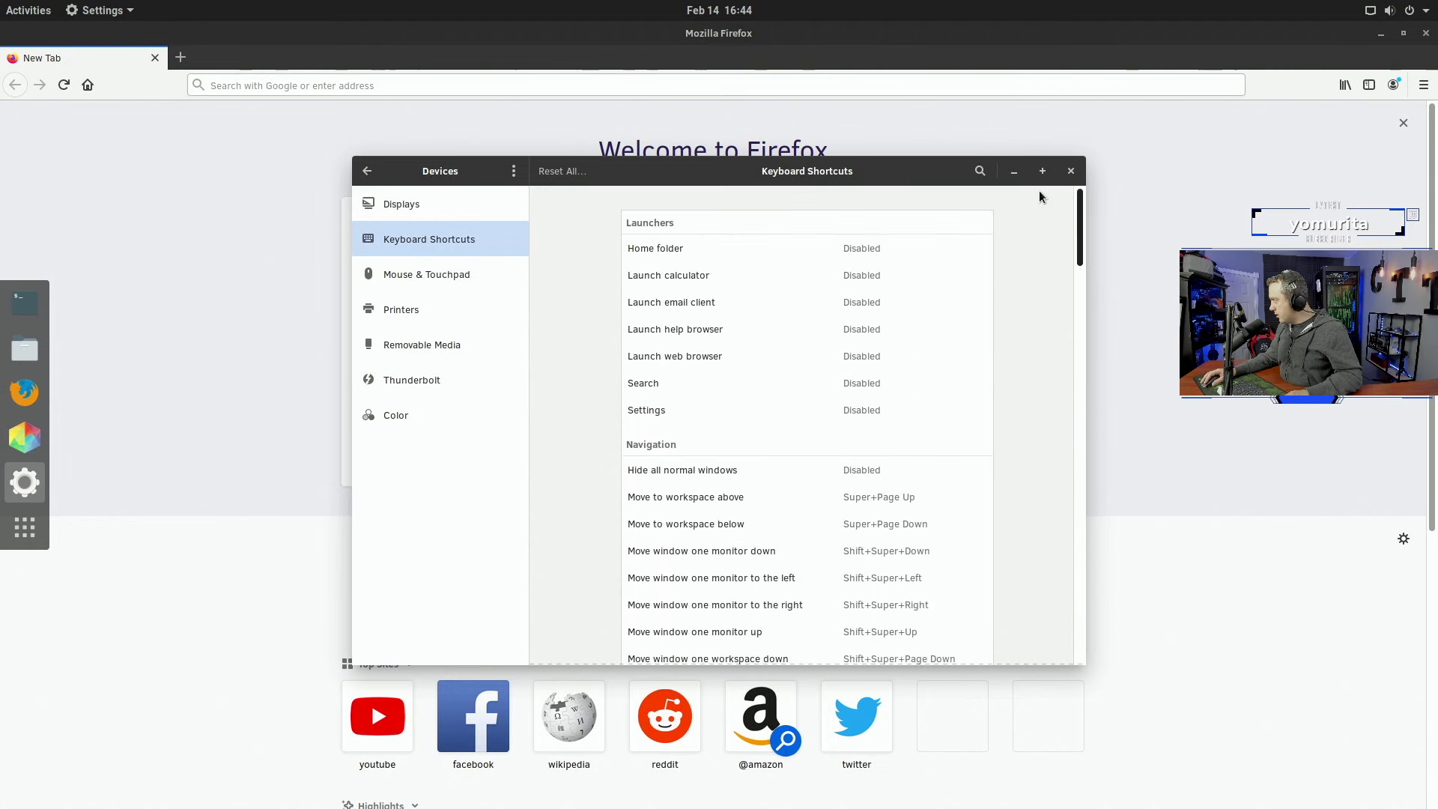
pyautogui.click(906, 247)
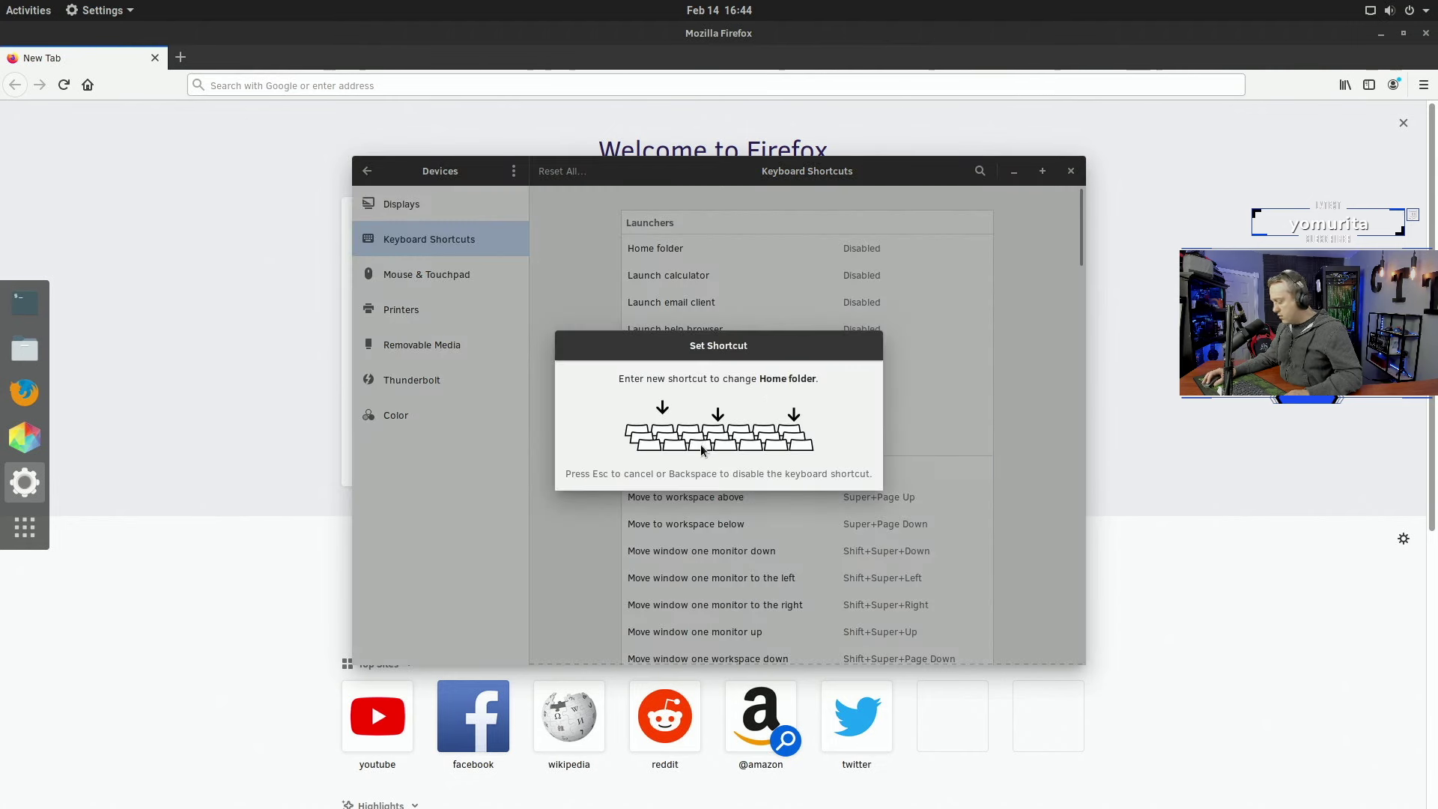
pyautogui.press('super+e')
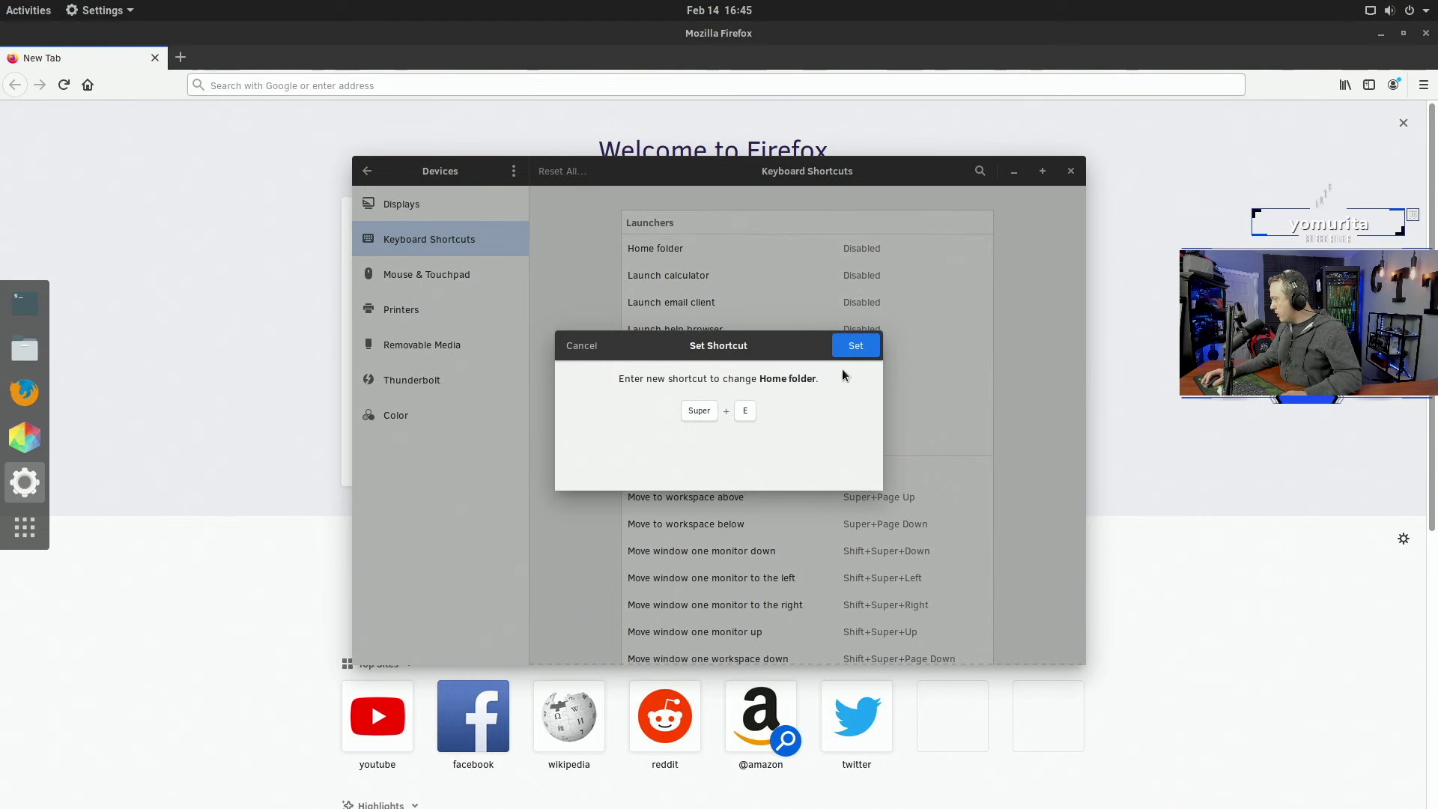
pyautogui.click(856, 346)
# Step: Test the new Super+E shortcut by opening the Home folder, and close both the Files and Settings windows
pyautogui.press('super+e')
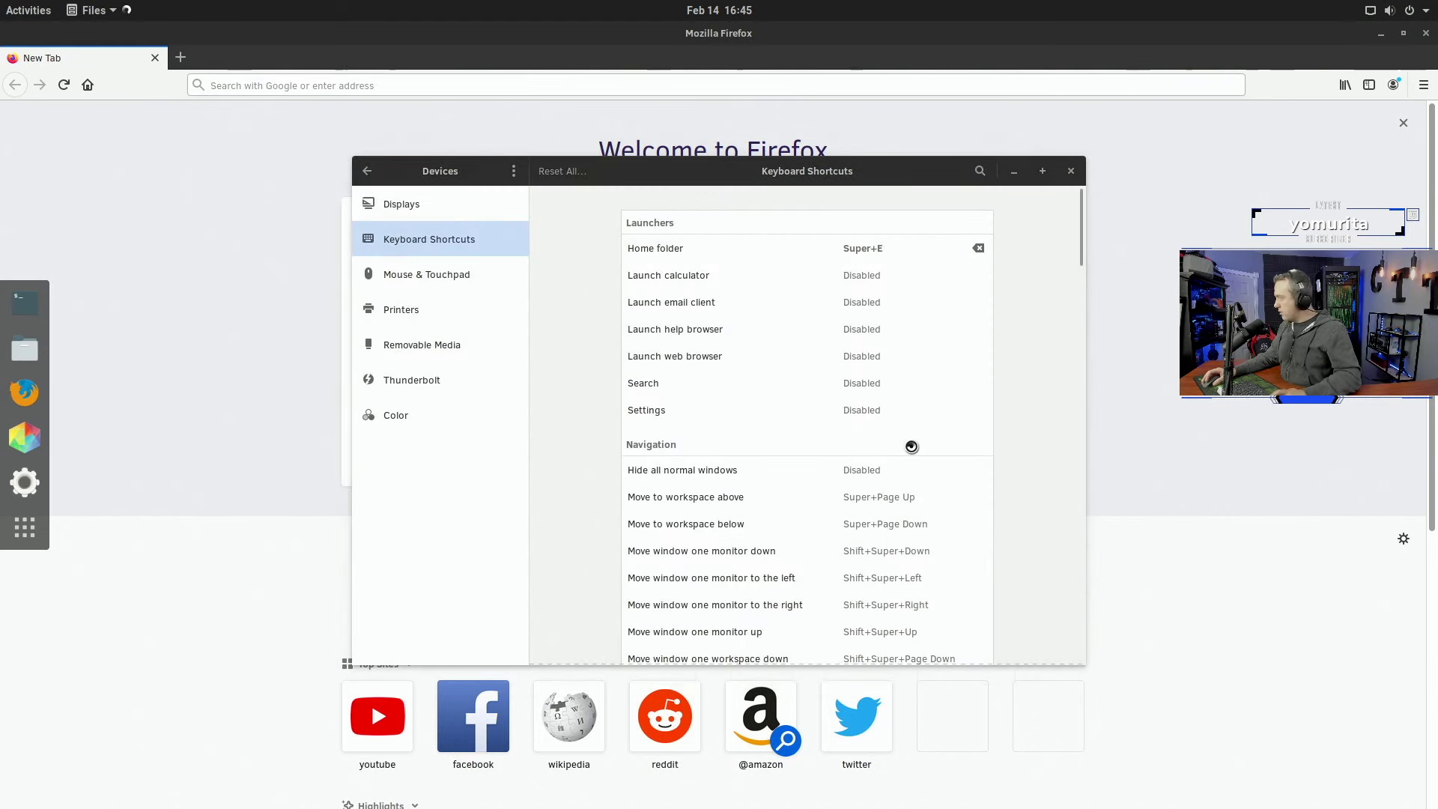
pyautogui.moveTo(321, 55); pyautogui.dragTo(449, 220)
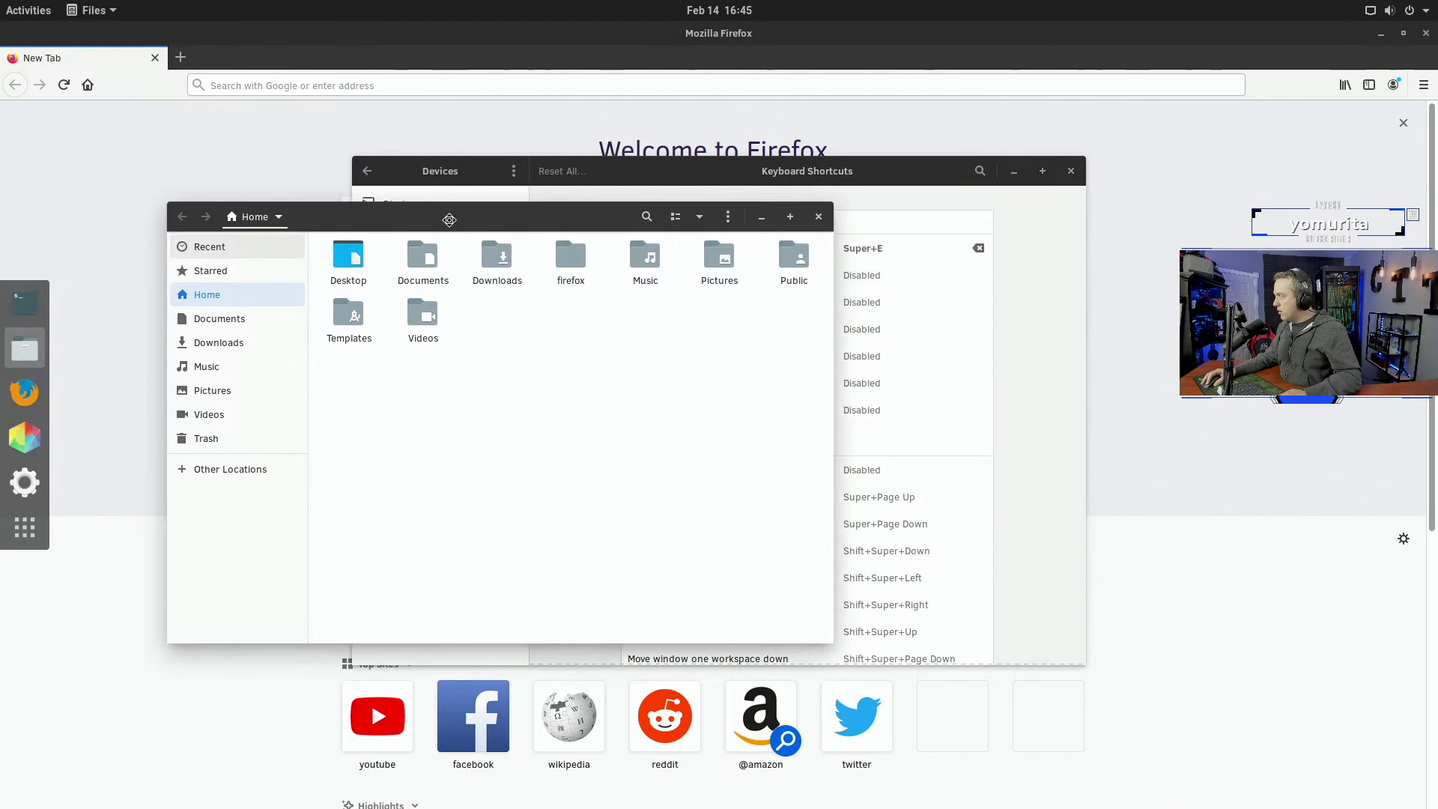
pyautogui.click(809, 218)
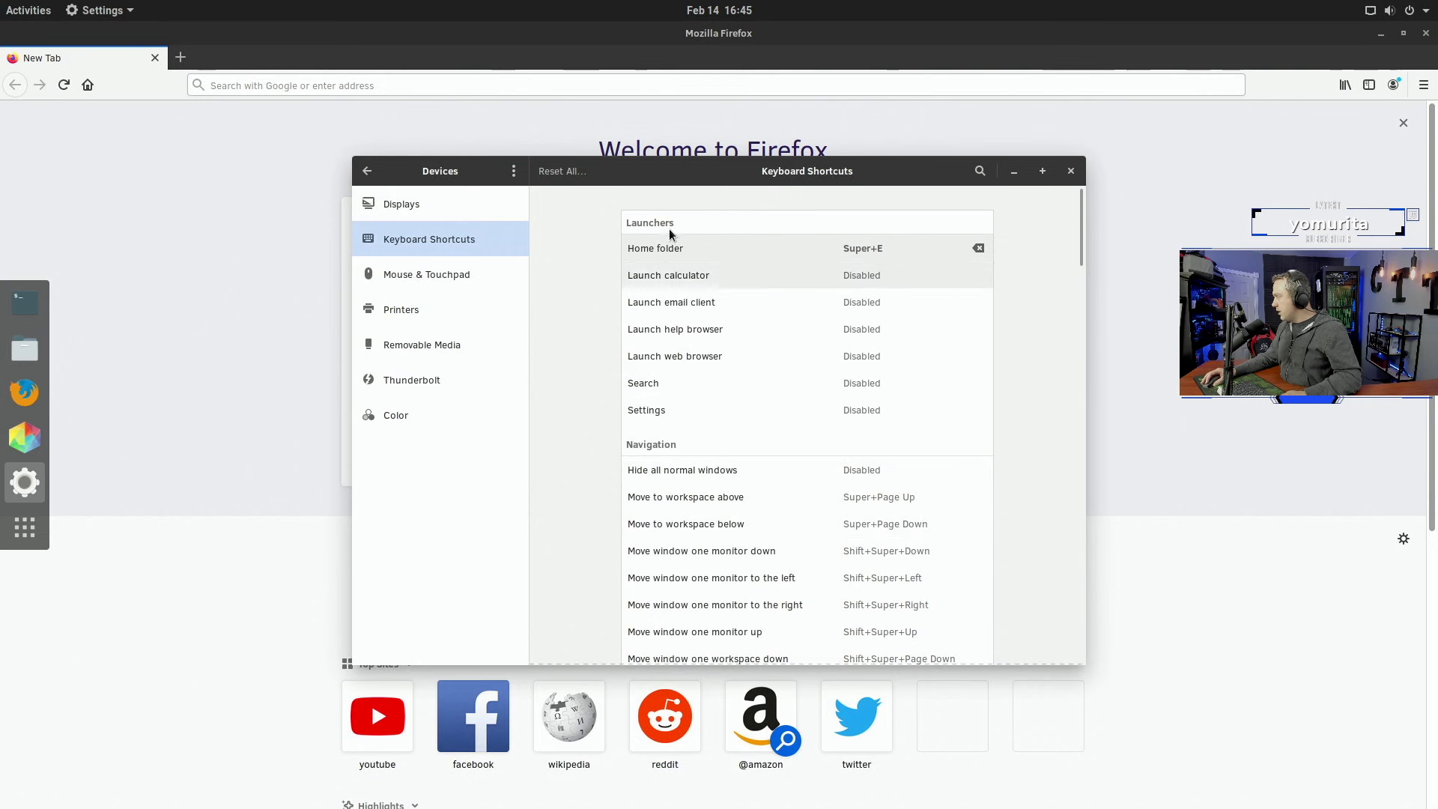
pyautogui.click(1071, 171)
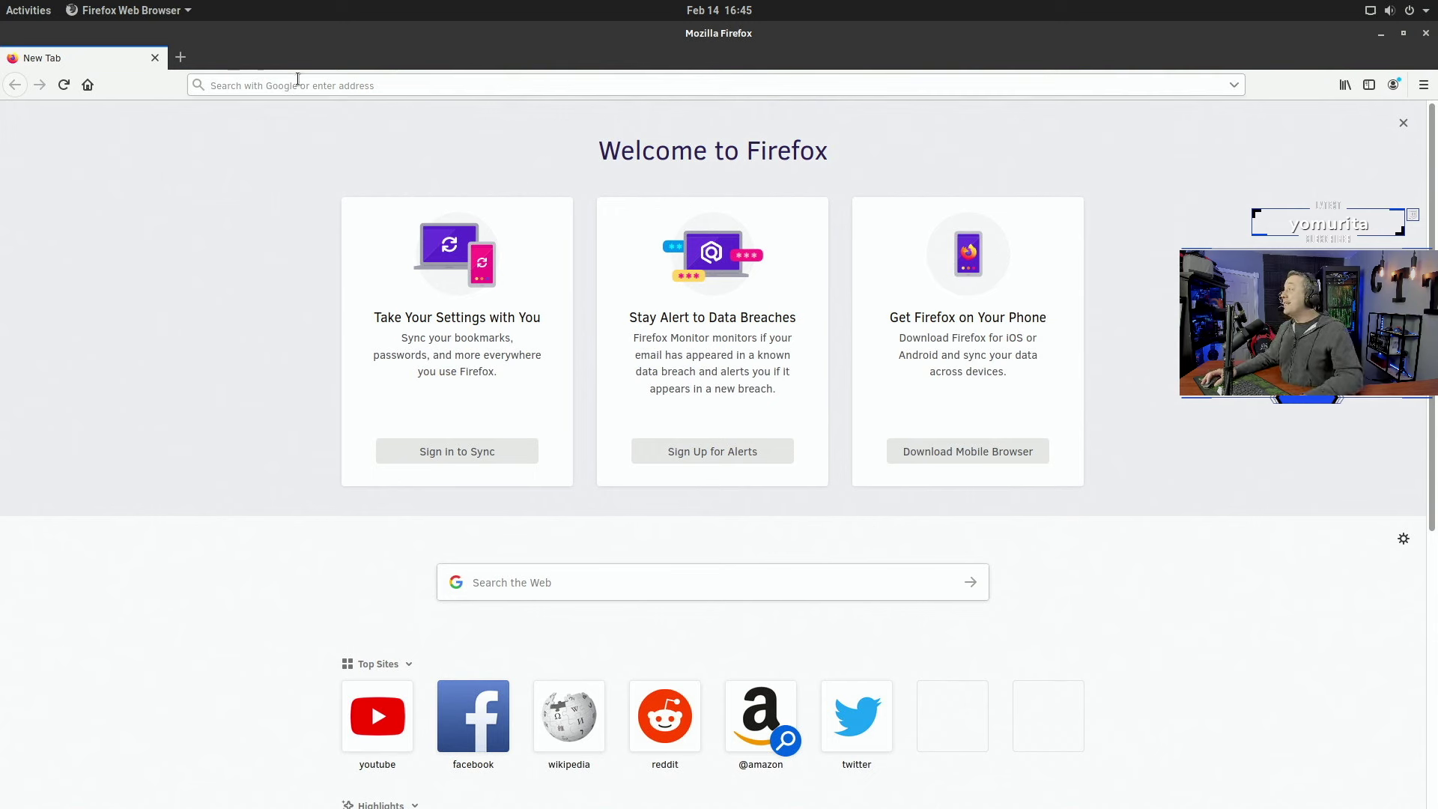
# Step: Minimize Firefox and try running the commands swapd and swapud in the terminal
pyautogui.click(225, 86)
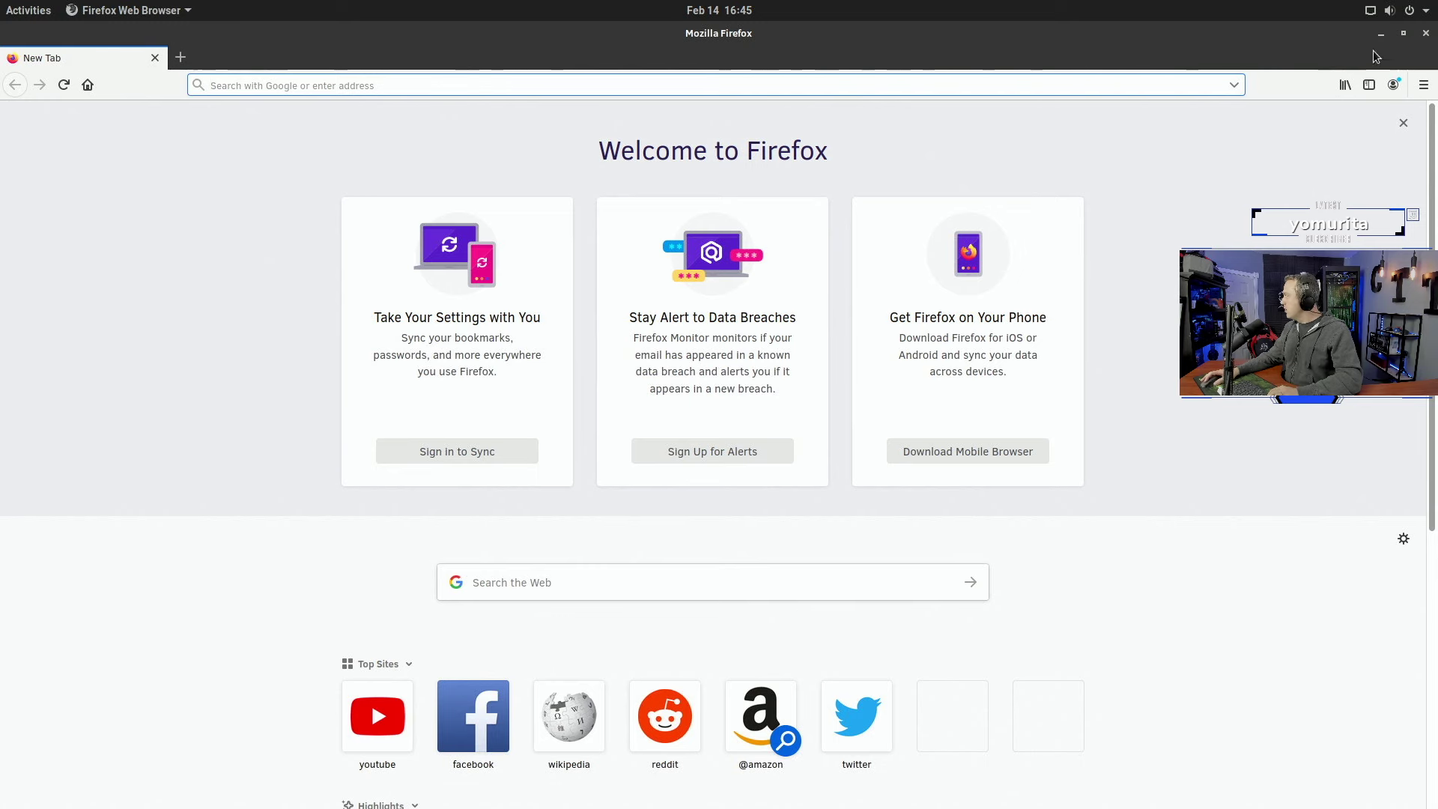
pyautogui.click(1380, 33)
pyautogui.write('swapd')
pyautogui.press('Return')
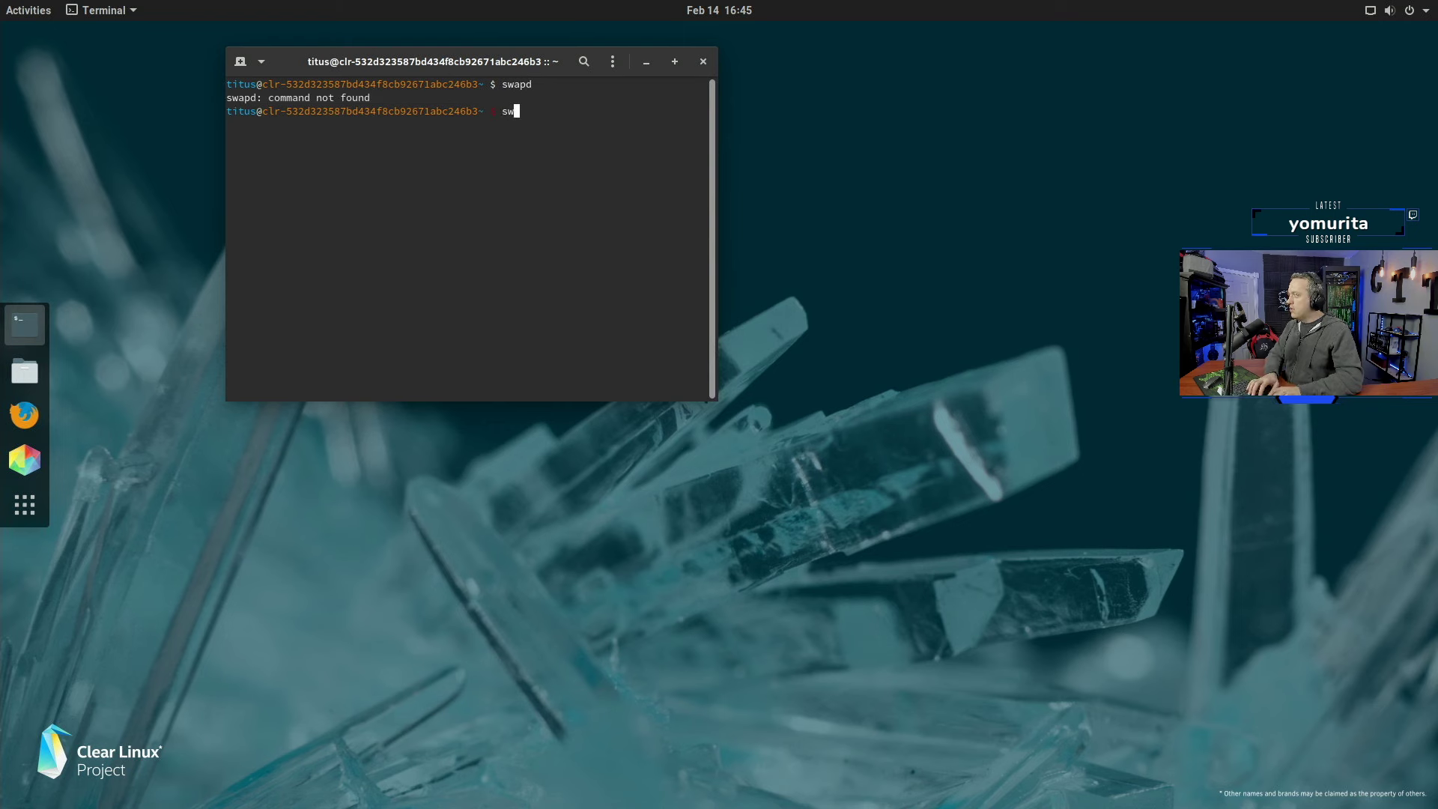
pyautogui.write('swapud')
pyautogui.press('Return')
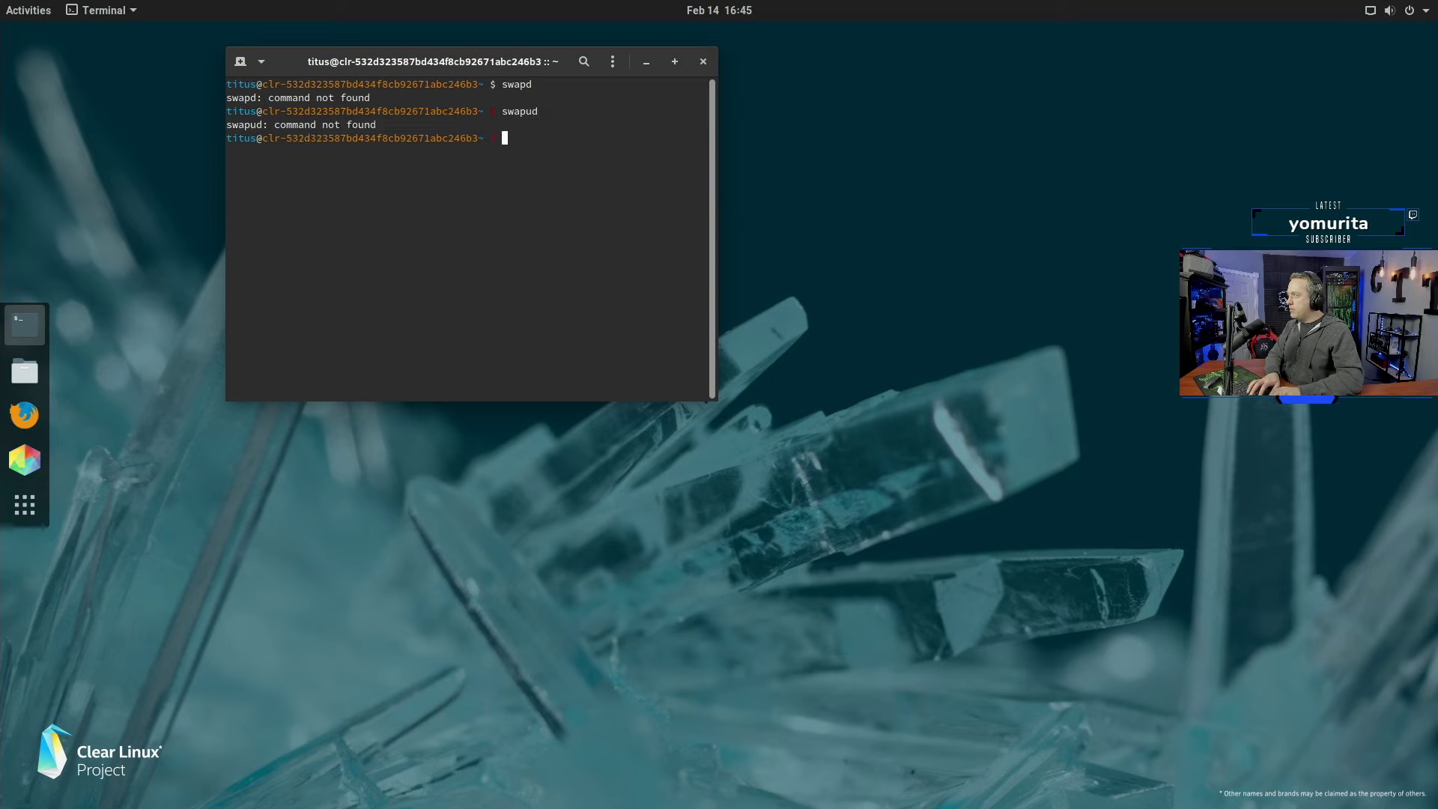
# Step: Switch to Firefox and search the web for "clear linux package manager"
pyautogui.click(25, 414)
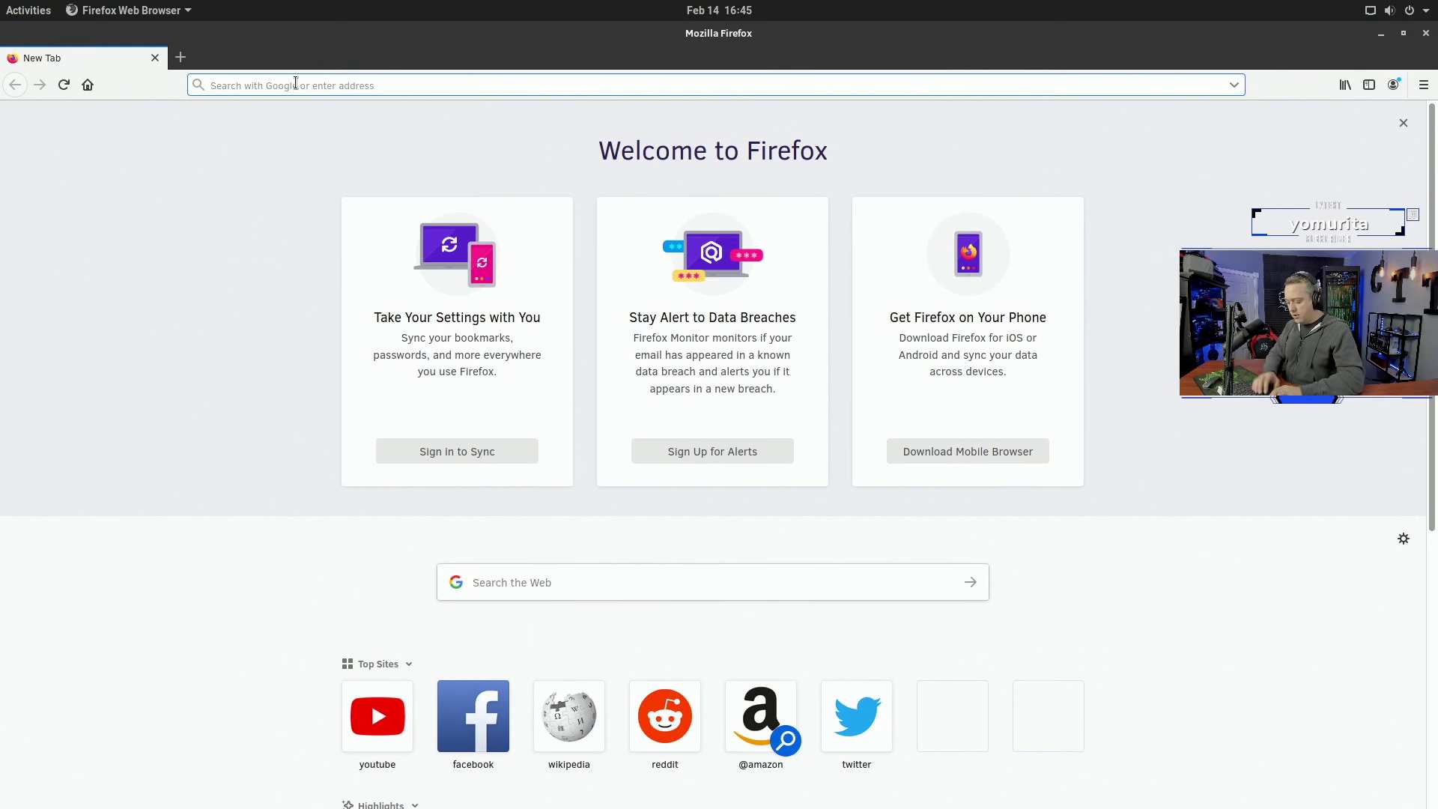
pyautogui.write('clear linux package manager')
pyautogui.press('Return')
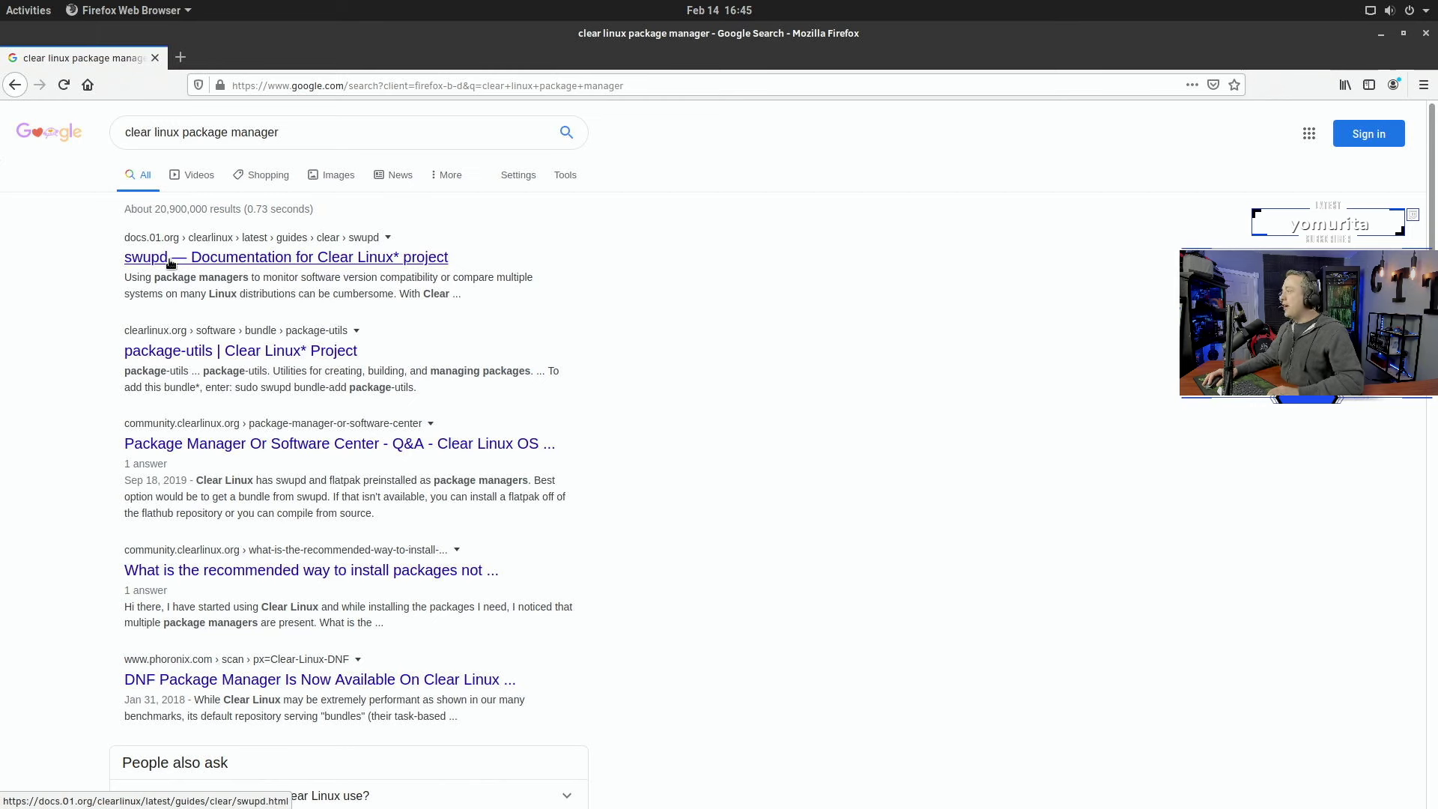
# Step: Return to the terminal by minimizing Firefox, run swupd to list its subcommands, and maximize the terminal window
pyautogui.click(1381, 33)
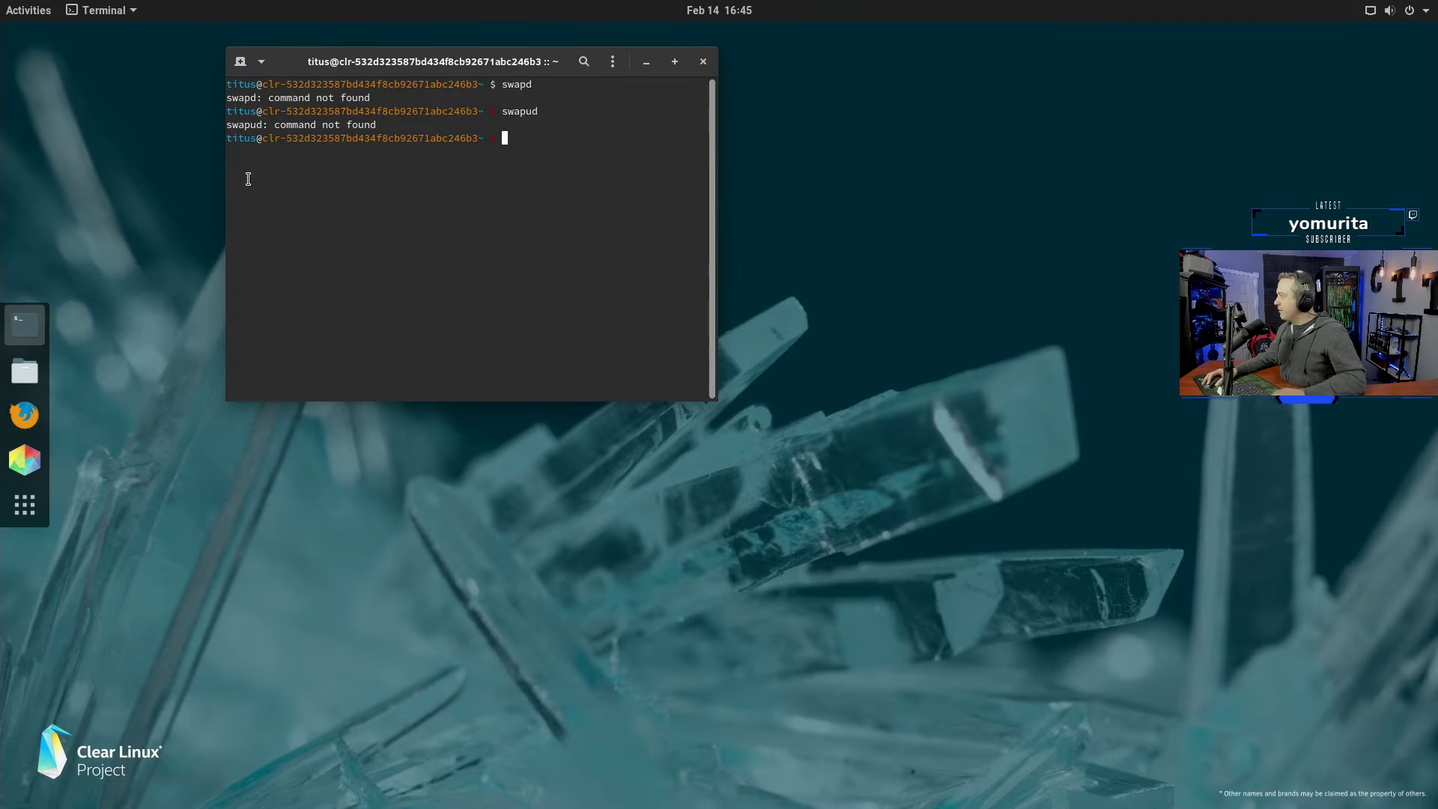
pyautogui.write('pd')
pyautogui.press('Return')
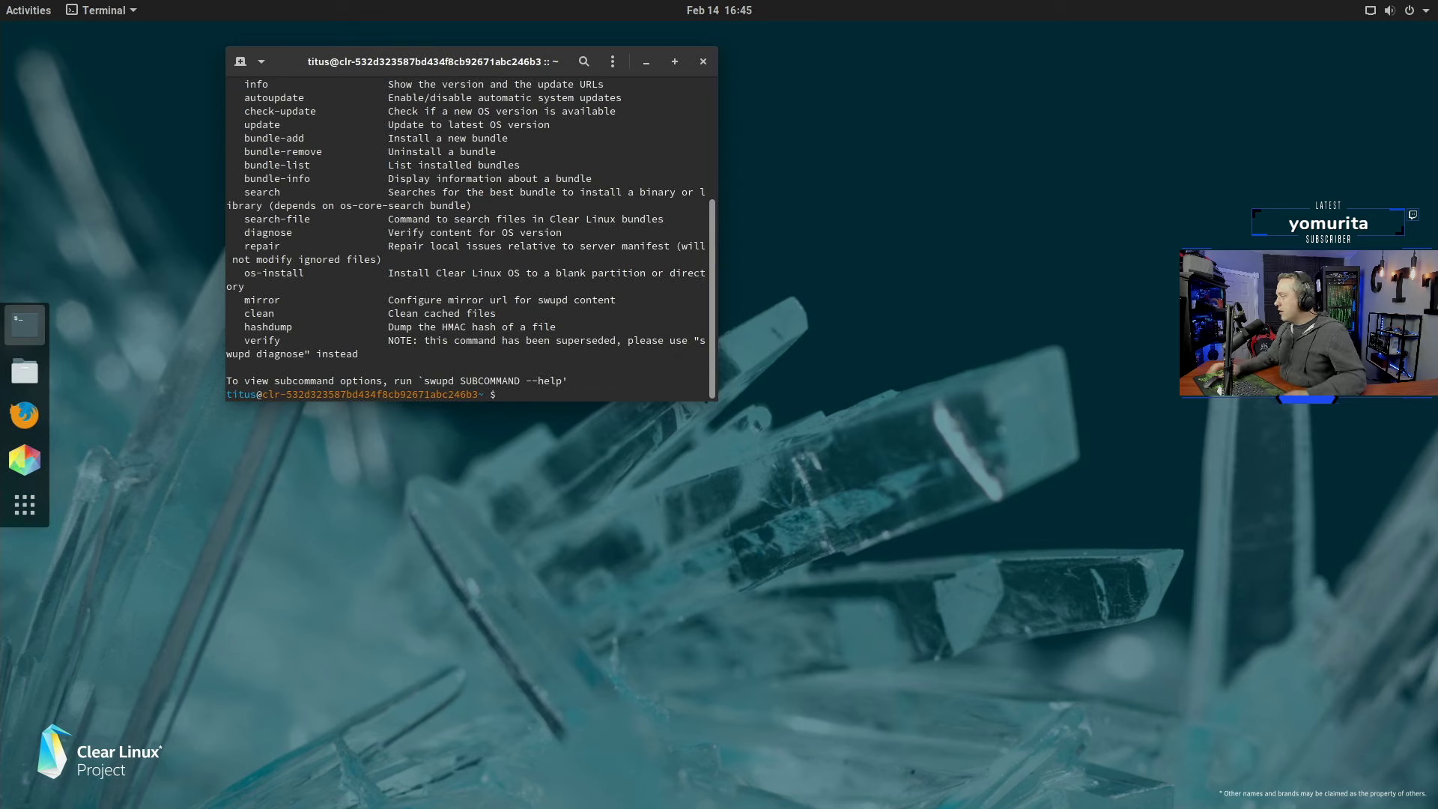
pyautogui.click(675, 62)
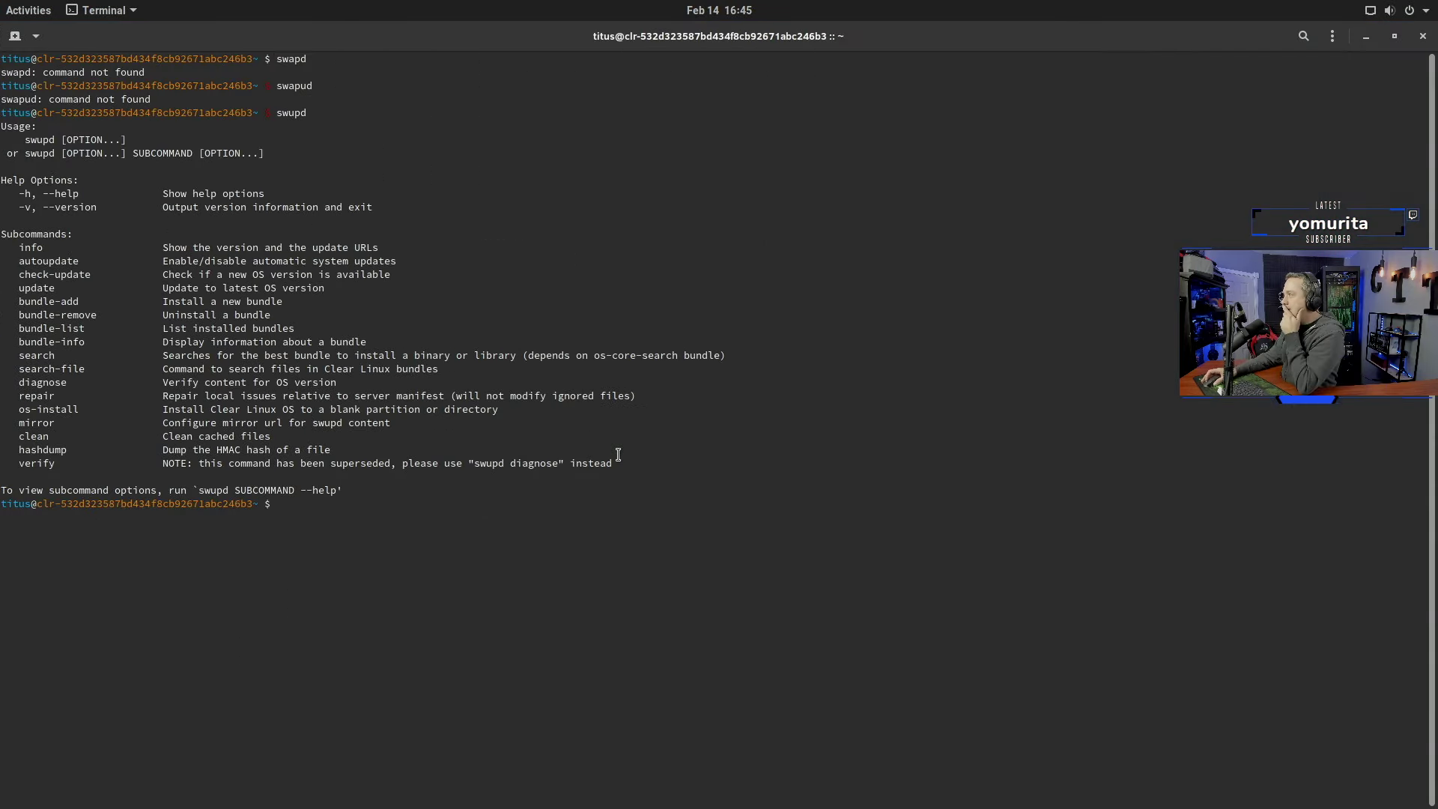
# Step: Enable a custom font in the terminal's profile preferences and set it to Monospace Regular at size 18
pyautogui.rightClick(838, 198)
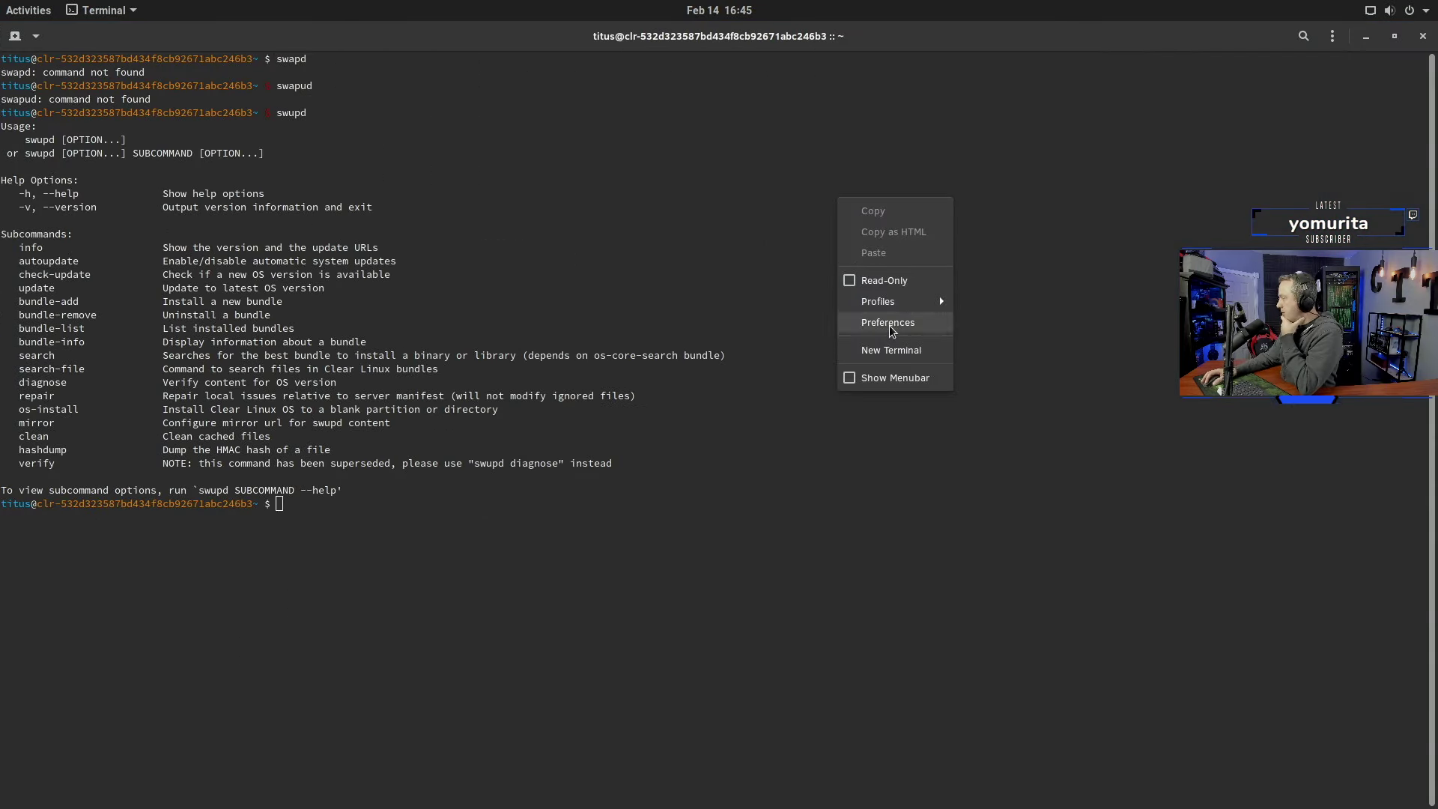
pyautogui.click(869, 320)
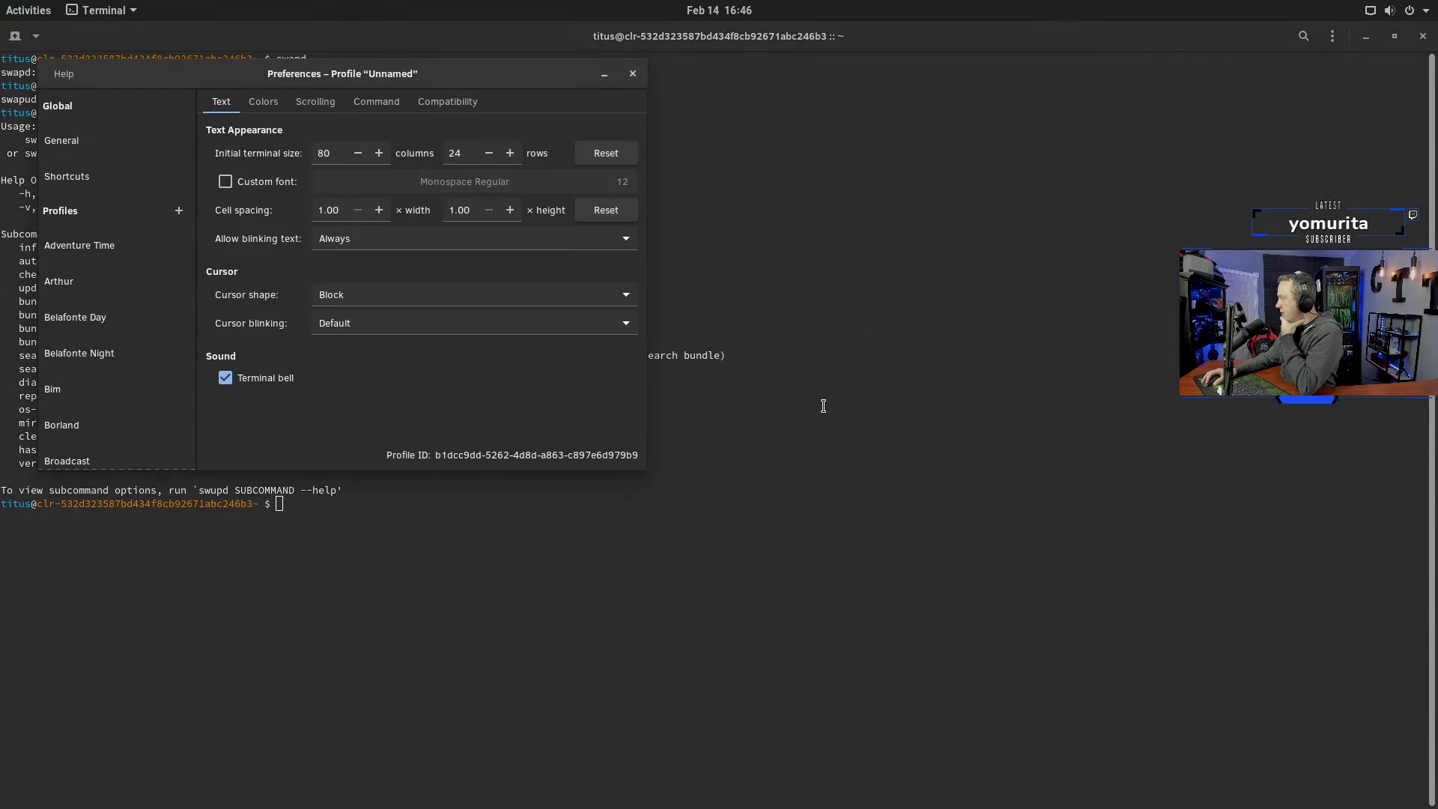
pyautogui.click(245, 186)
pyautogui.click(619, 186)
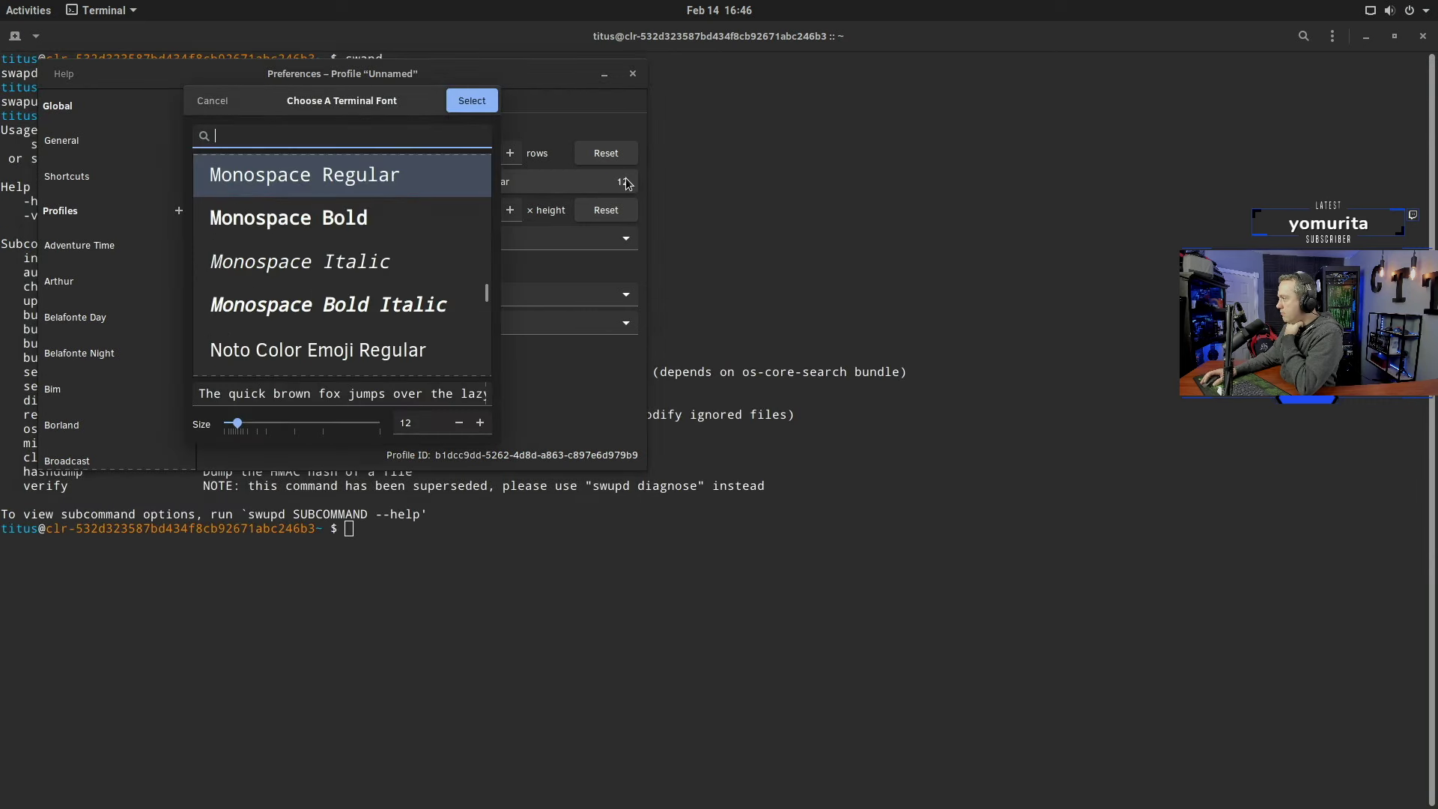
pyautogui.click(481, 424)
pyautogui.click(480, 424)
pyautogui.click(484, 428)
pyautogui.click(484, 428)
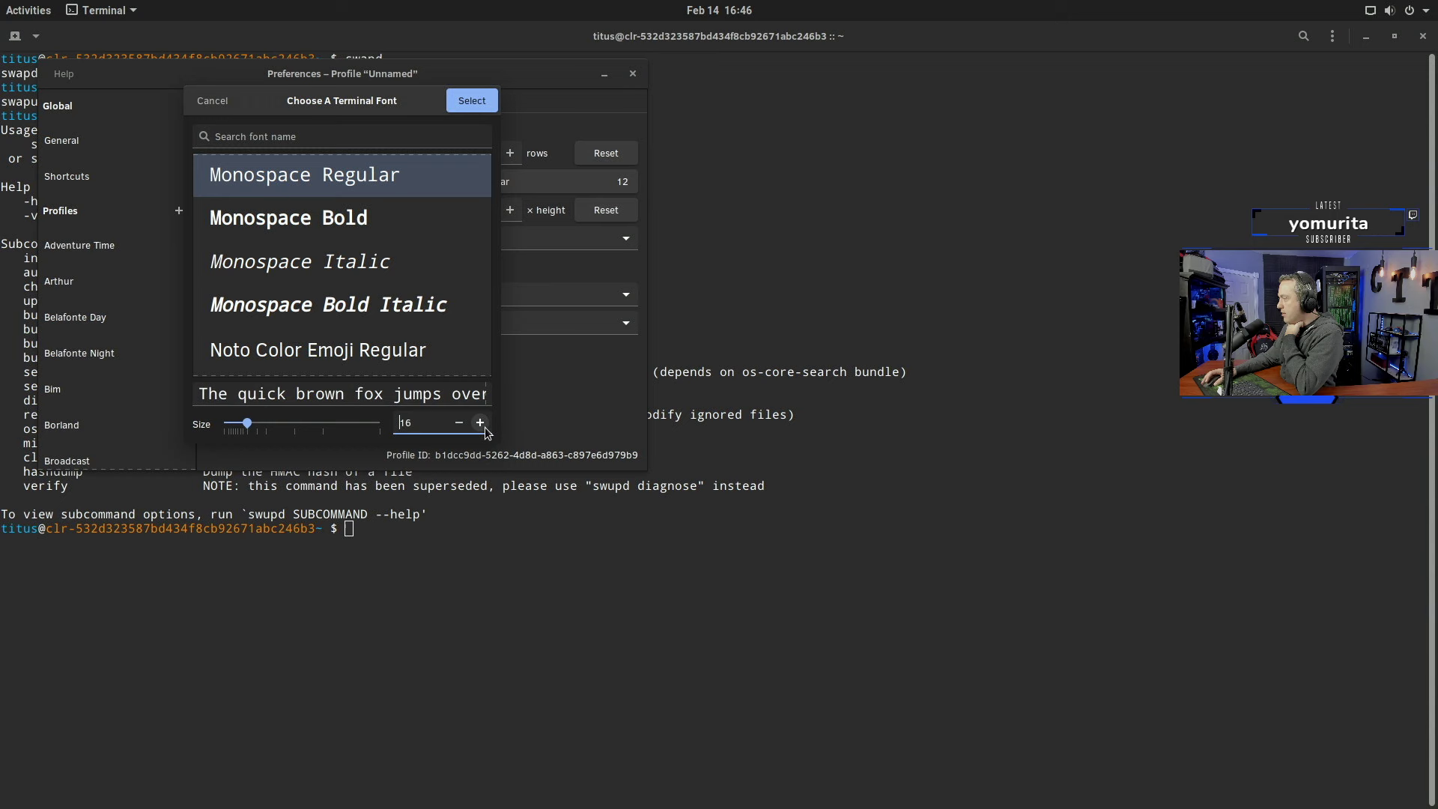
pyautogui.click(480, 423)
pyautogui.click(480, 422)
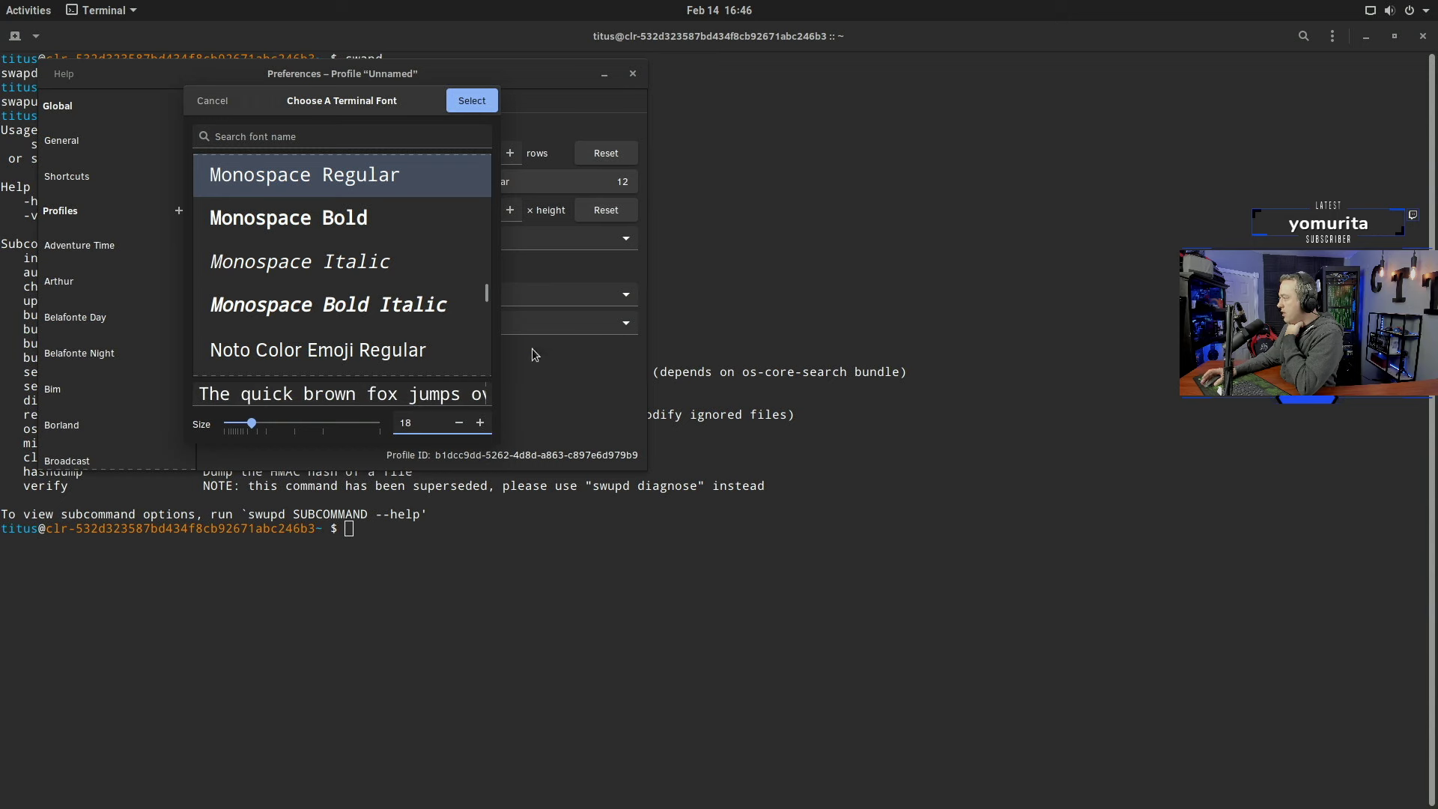
pyautogui.click(468, 98)
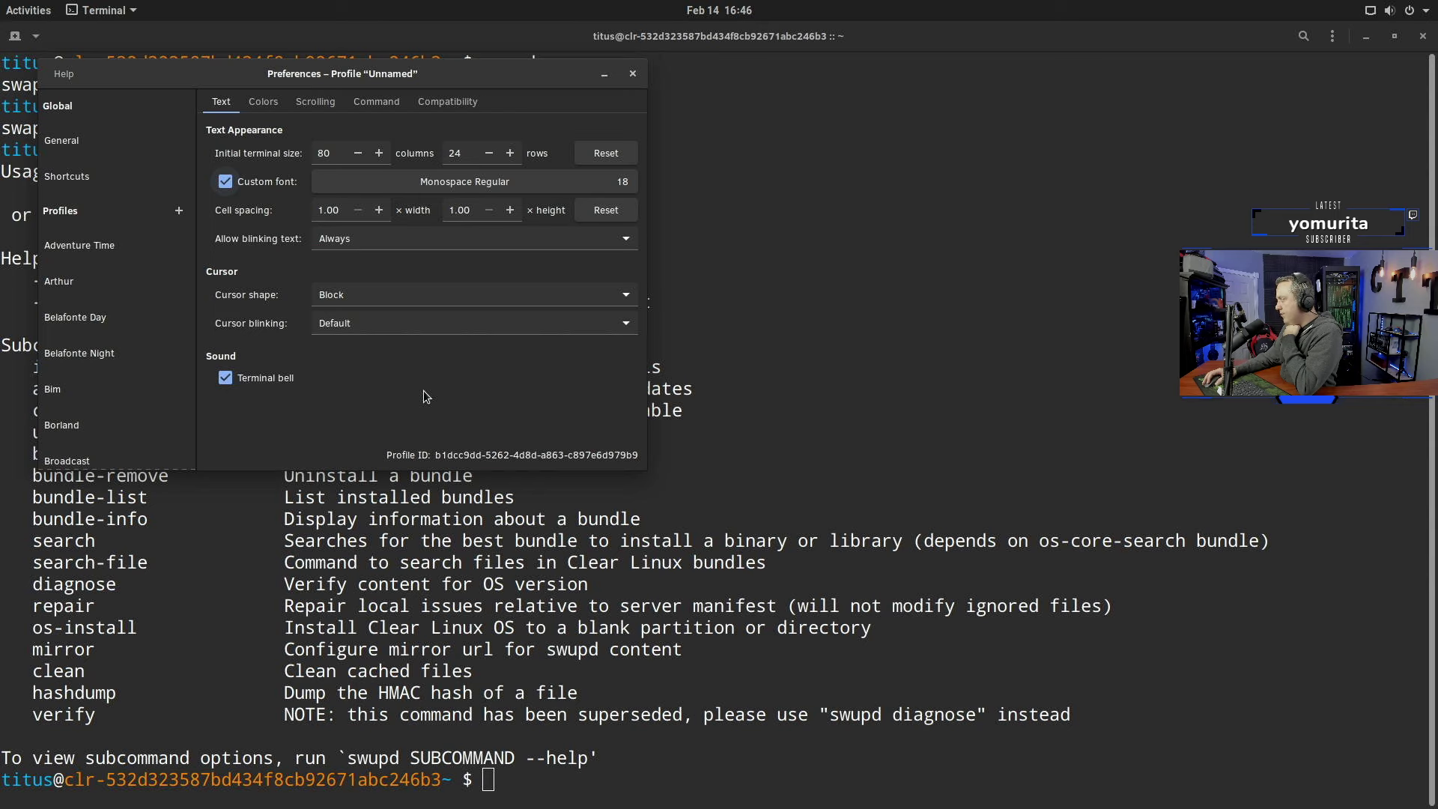
# Step: Stop the terminal profile from using the system theme's colors and apply the built-in Green on black scheme
pyautogui.click(253, 109)
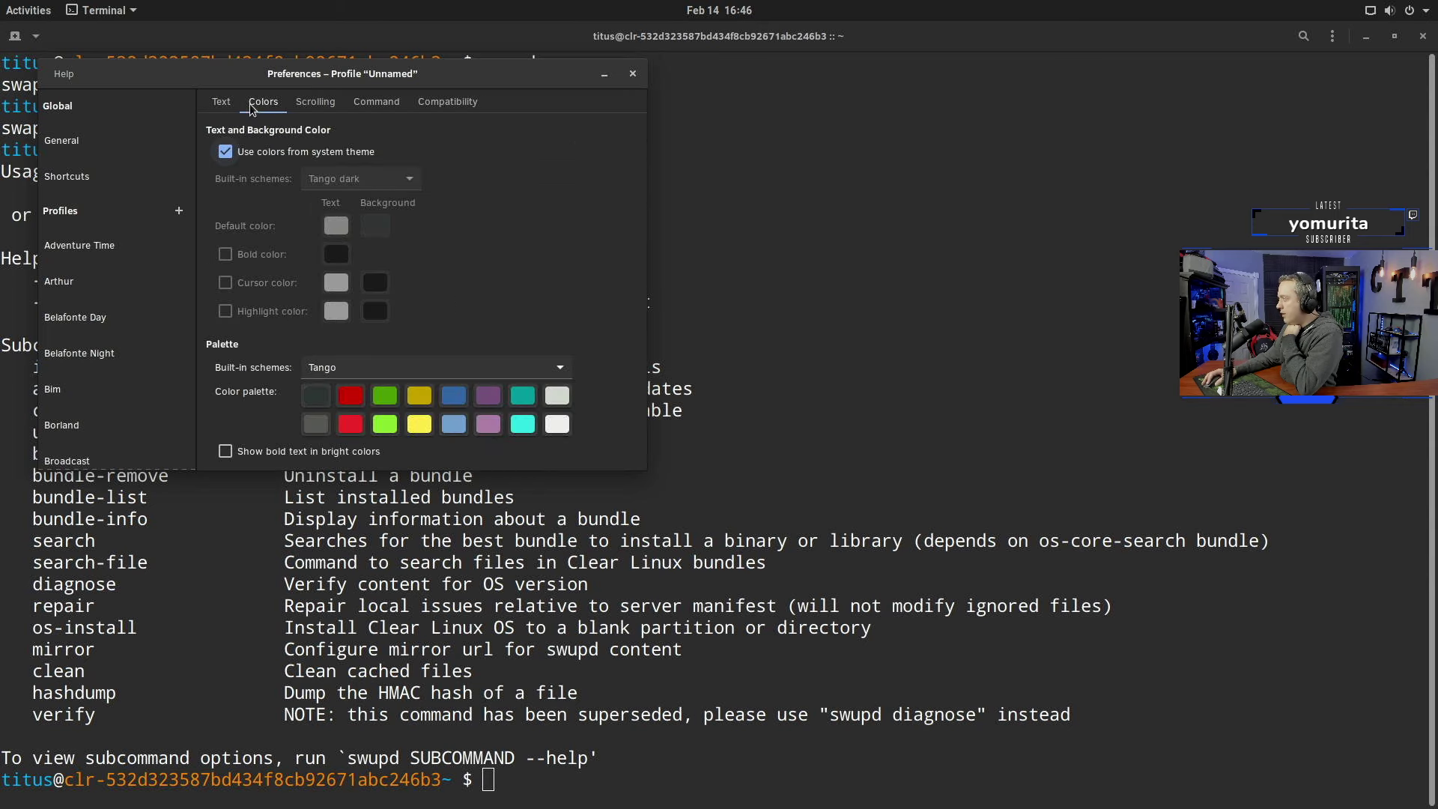
pyautogui.click(263, 155)
pyautogui.click(387, 184)
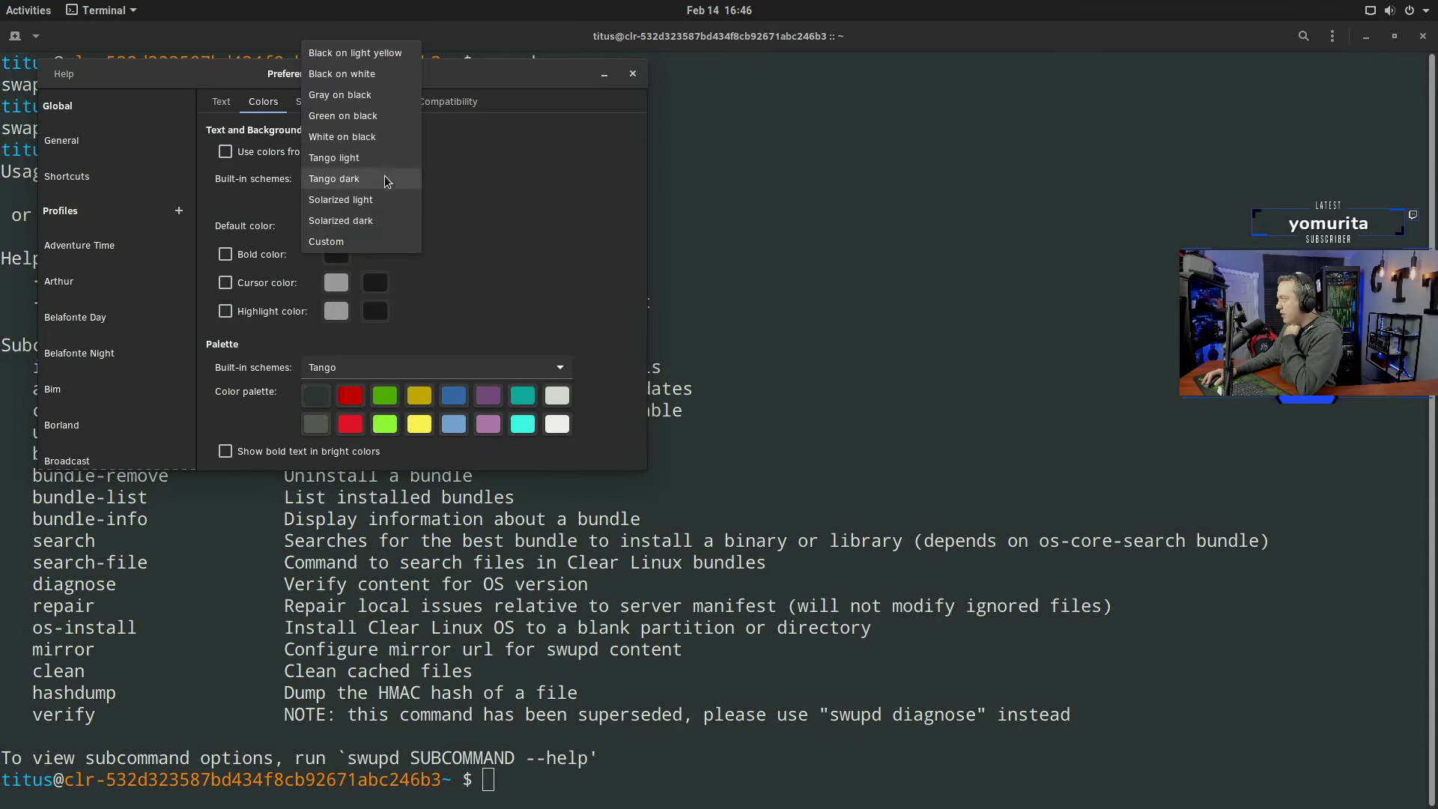
pyautogui.click(358, 119)
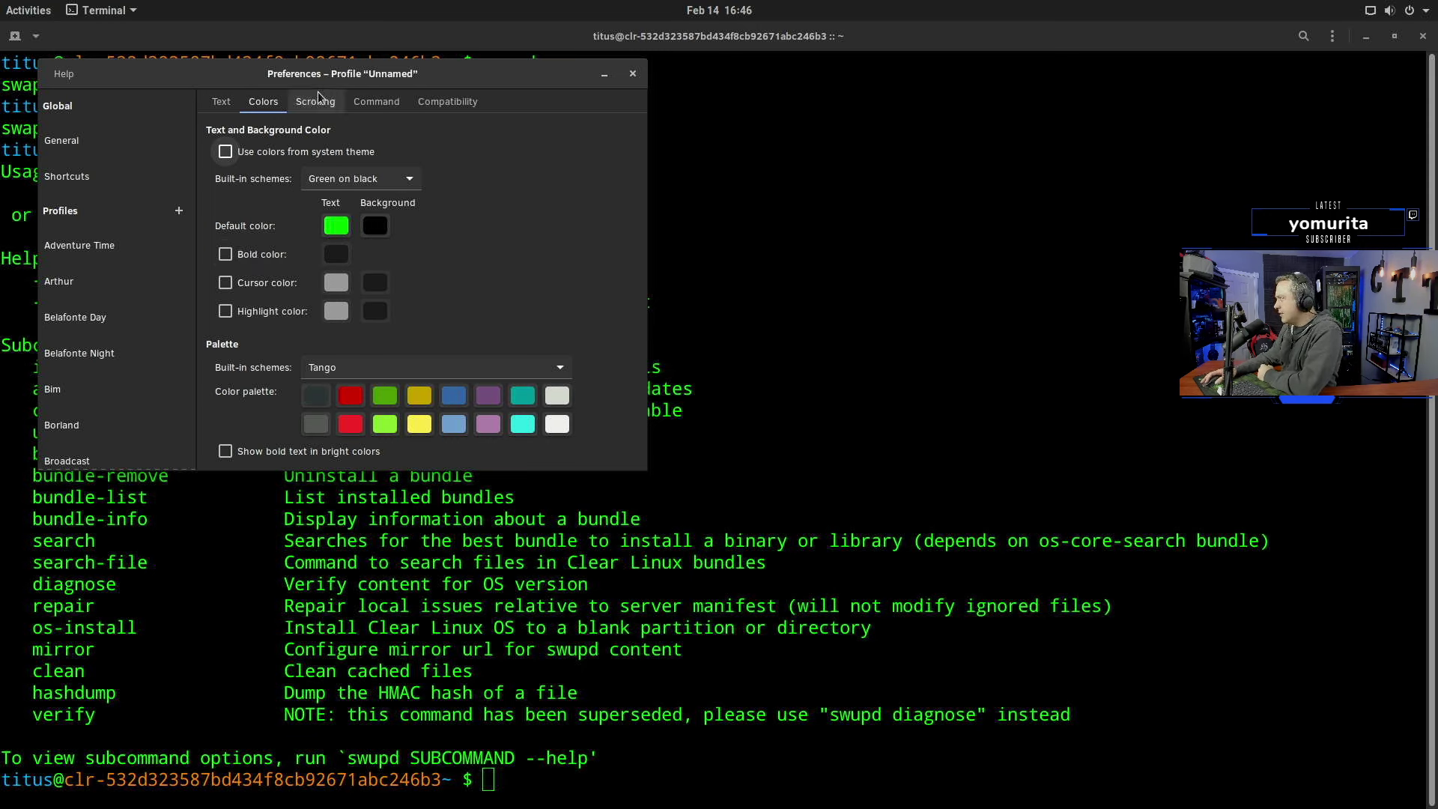
# Step: Look through the profile's text, command, compatibility and color settings for further appearance options
pyautogui.click(225, 103)
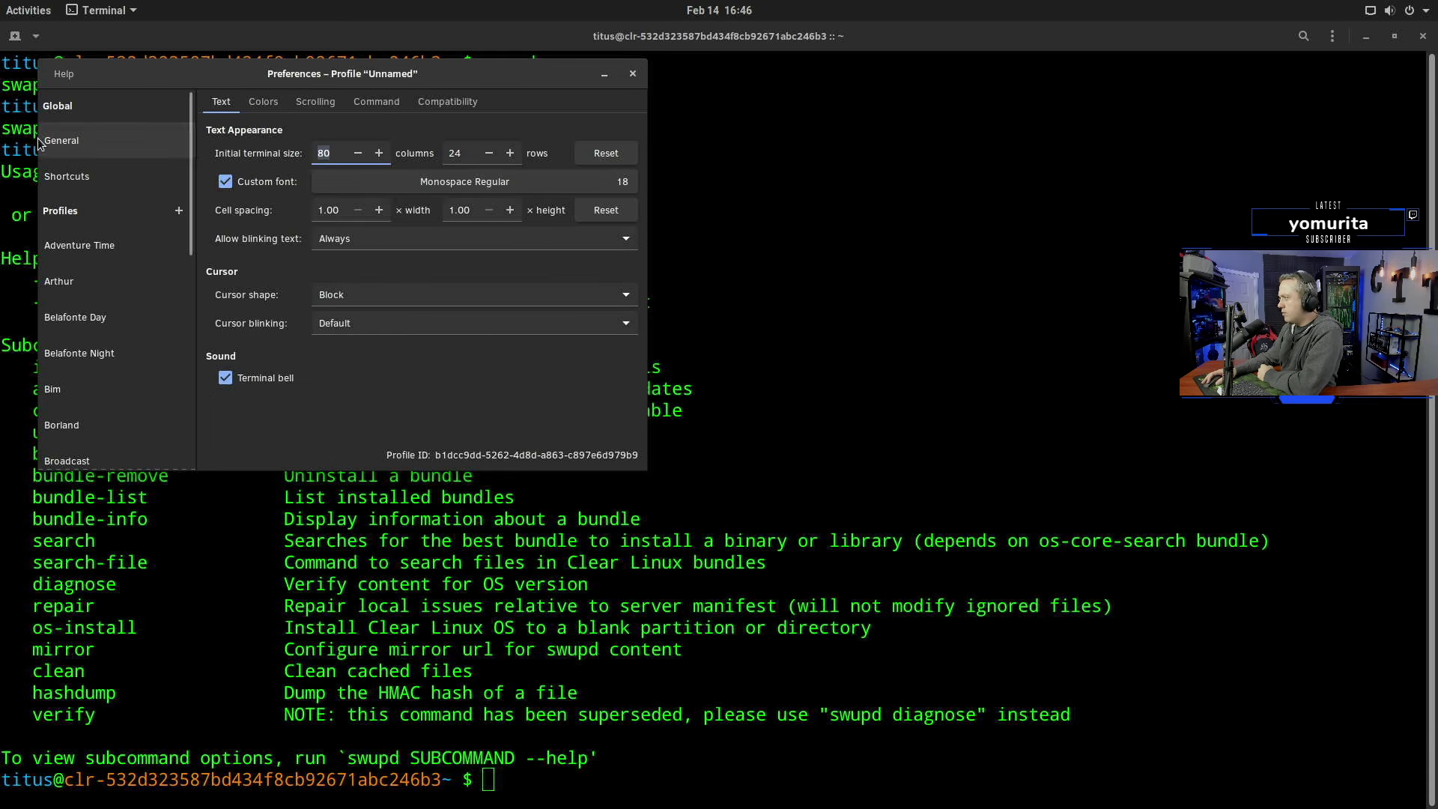
pyautogui.click(375, 101)
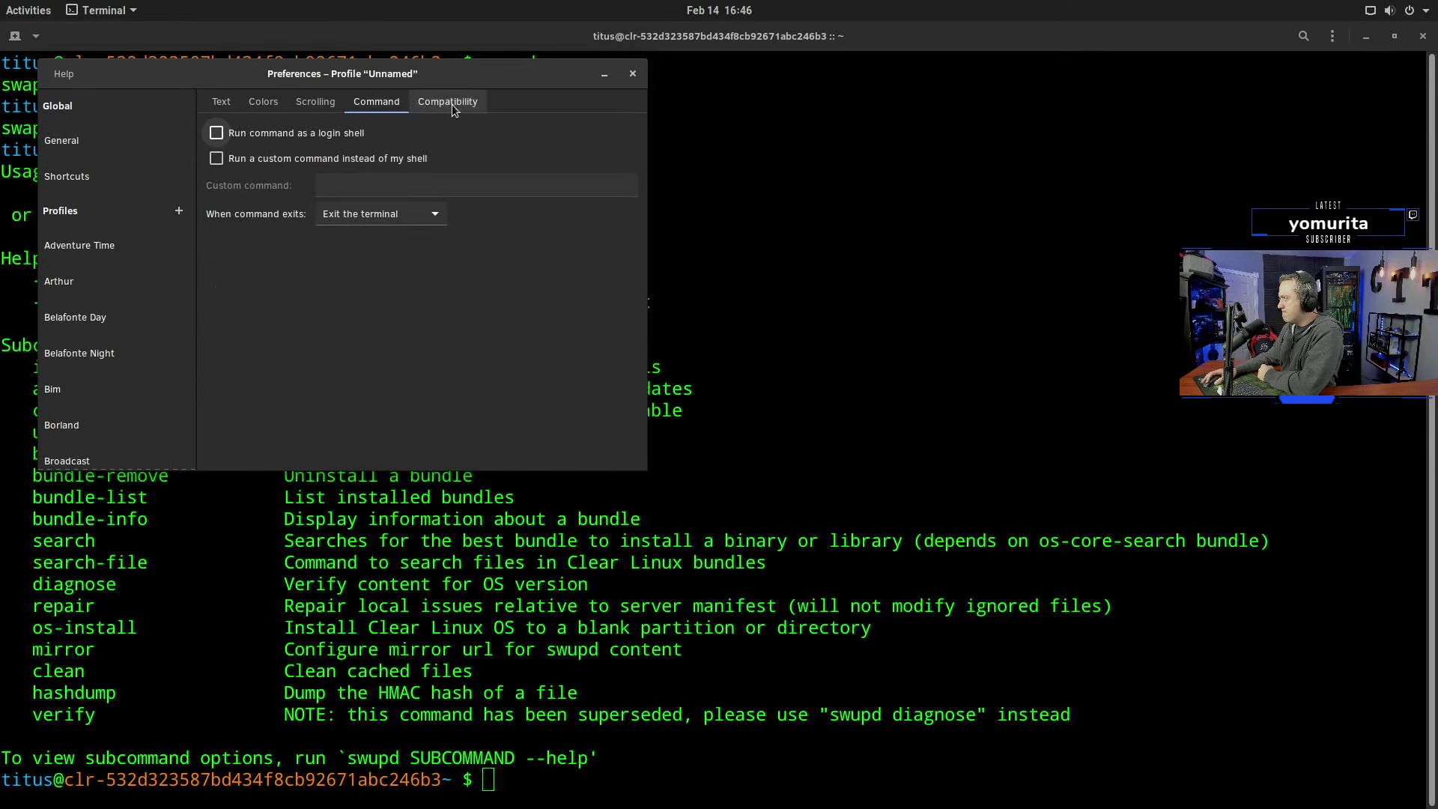
pyautogui.click(450, 103)
pyautogui.click(262, 102)
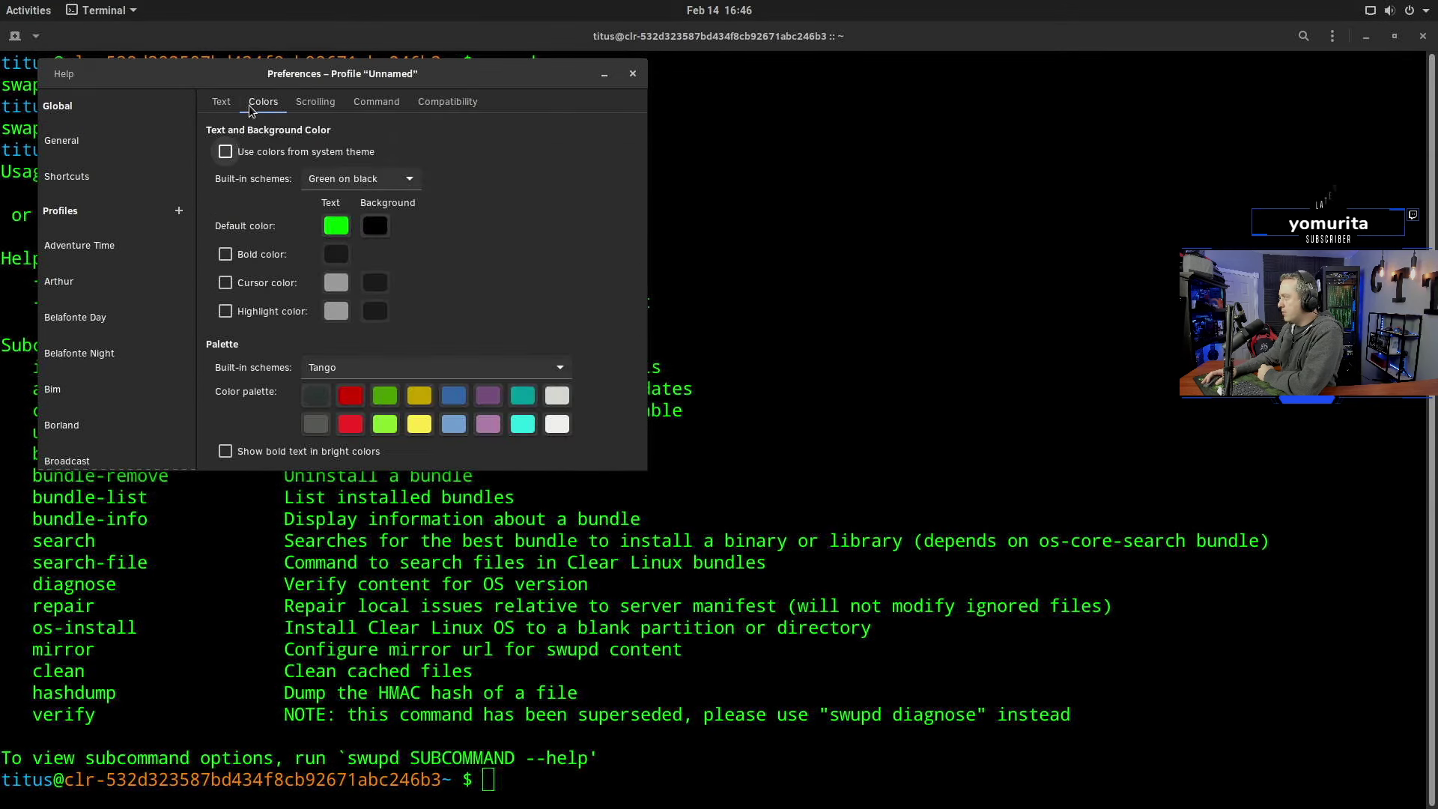
pyautogui.click(222, 101)
# Step: Examine the global General and Shortcuts preferences and the Arthur profile, and close the terminal preferences
pyautogui.click(83, 150)
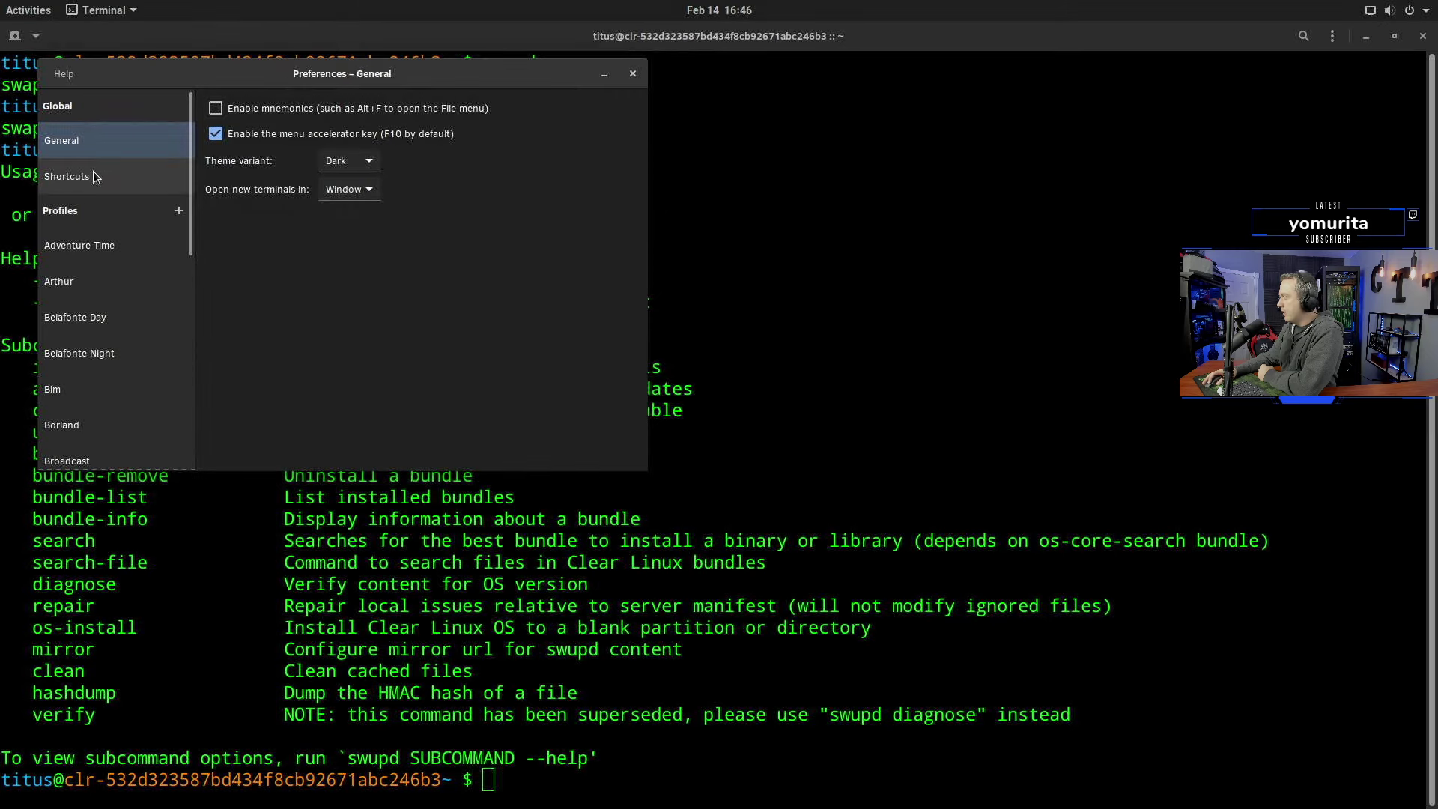
pyautogui.click(86, 178)
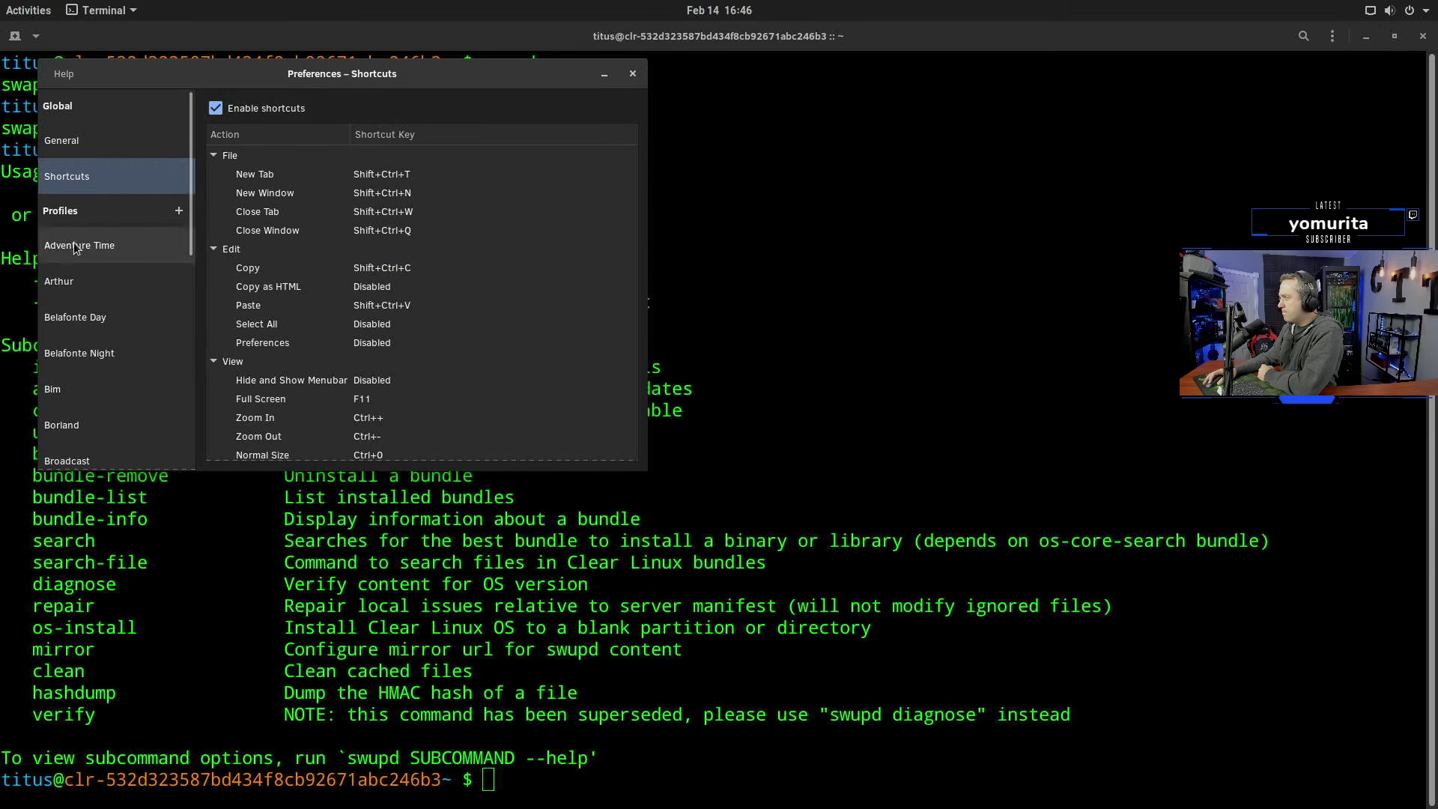
pyautogui.moveTo(249, 61); pyautogui.dragTo(738, 99)
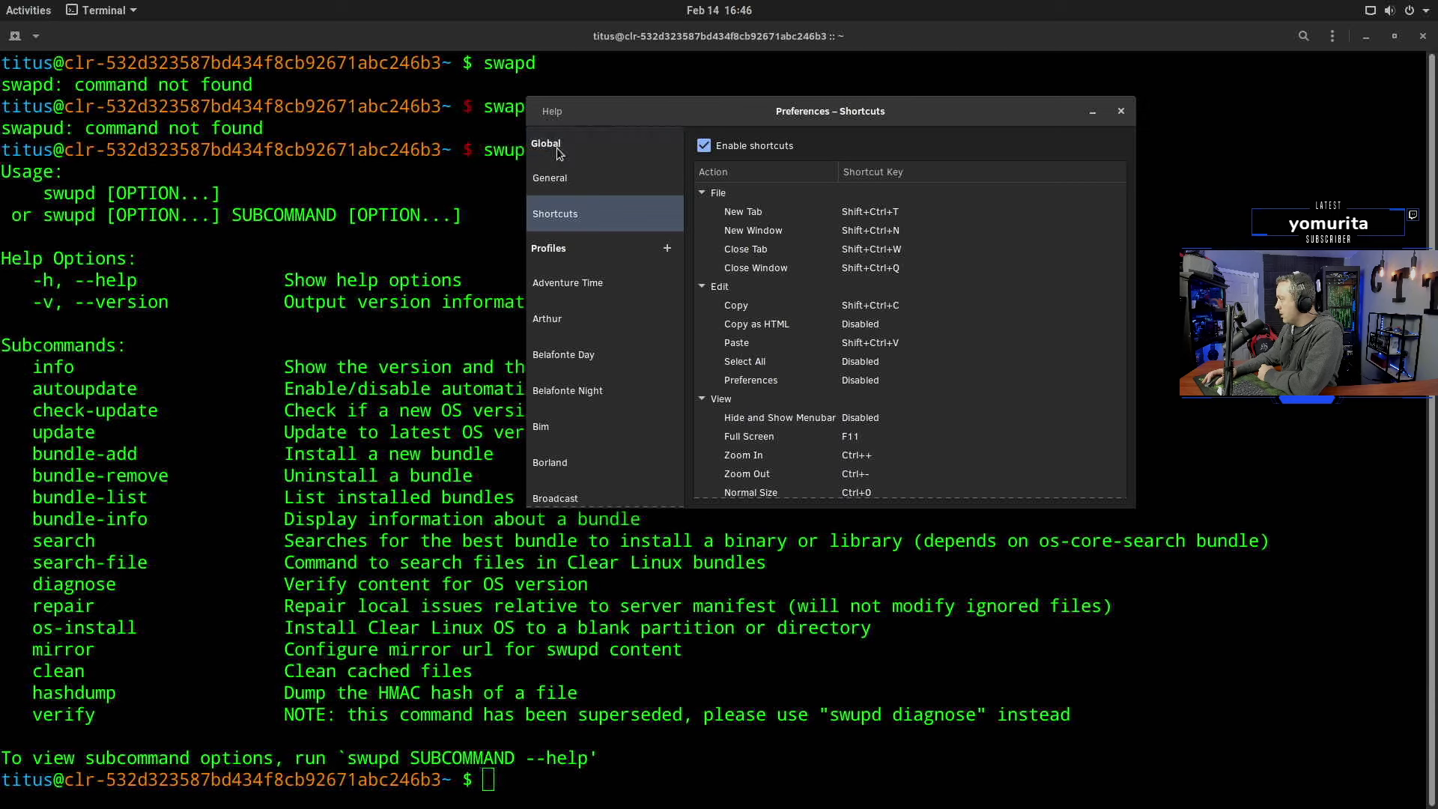
pyautogui.click(564, 184)
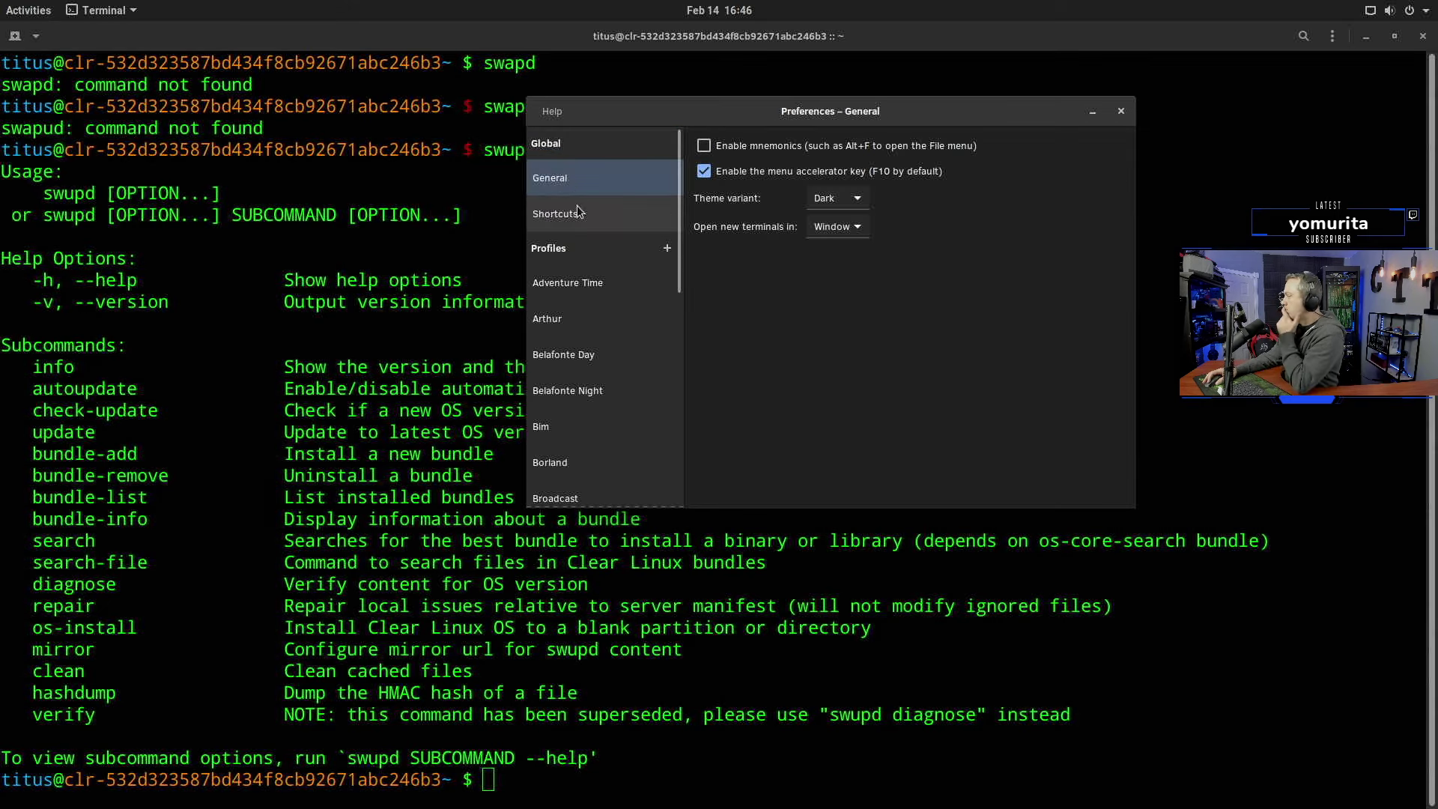
pyautogui.scroll(-1, 605, 348)
pyautogui.scroll(-1, 605, 344)
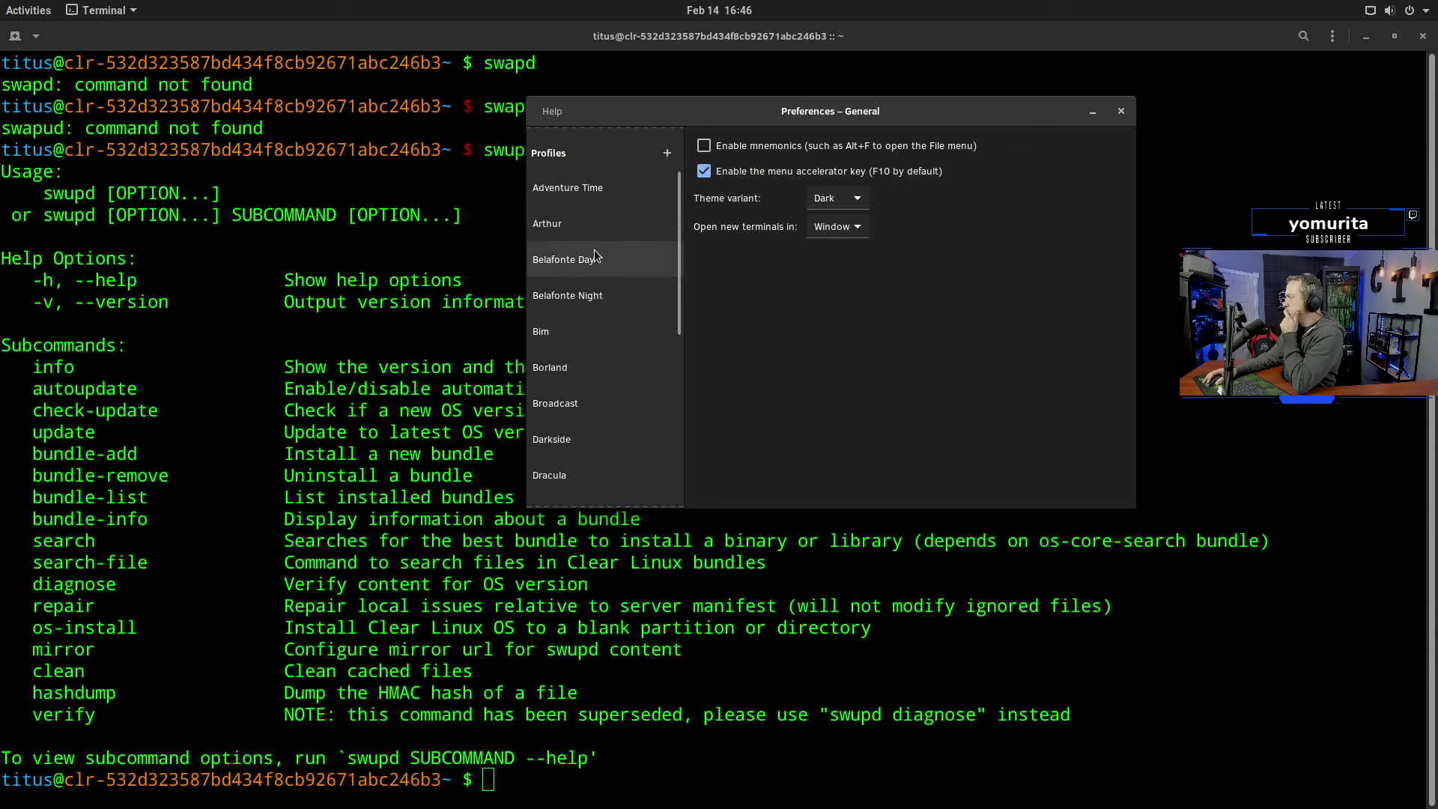
pyautogui.click(592, 223)
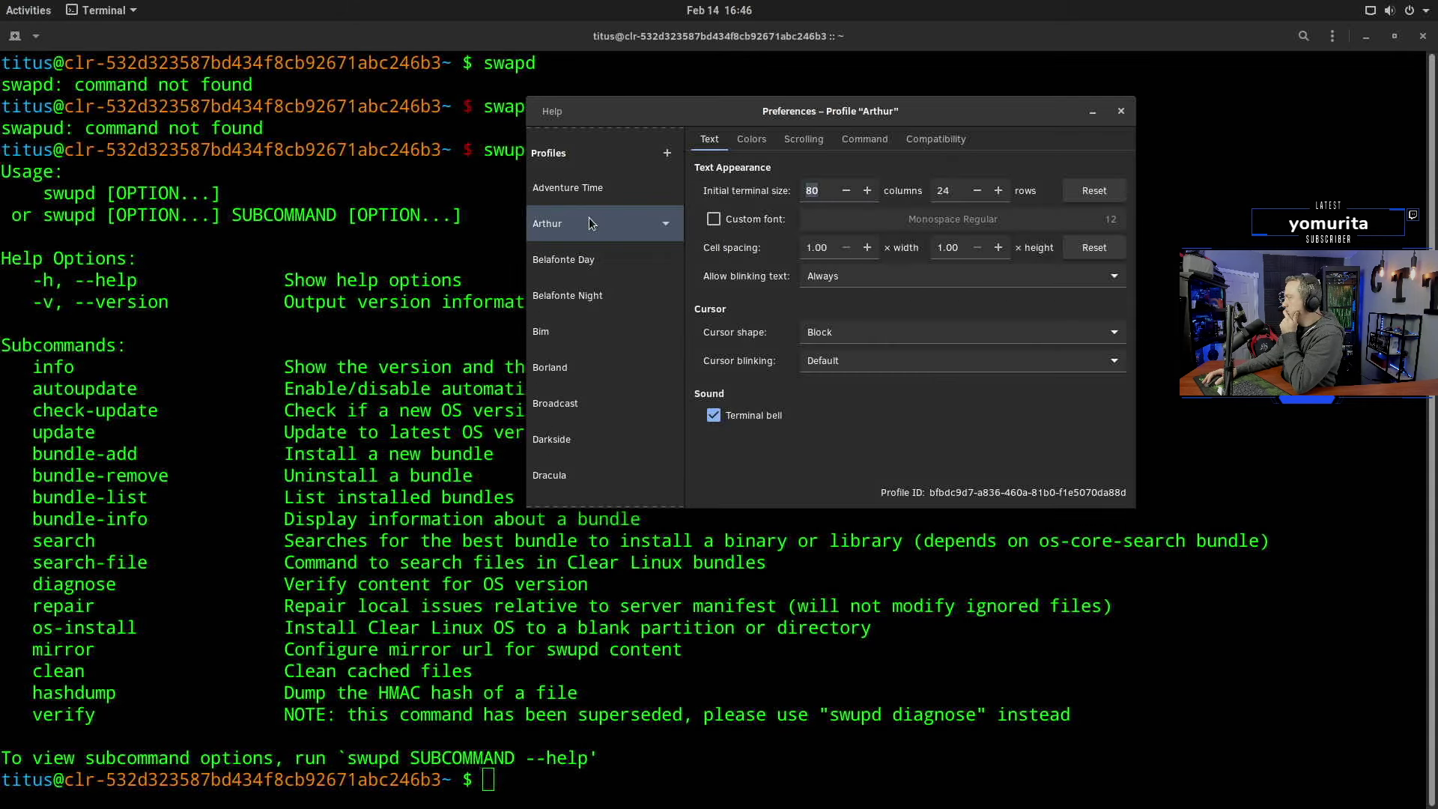
pyautogui.scroll(2, 592, 224)
pyautogui.click(580, 184)
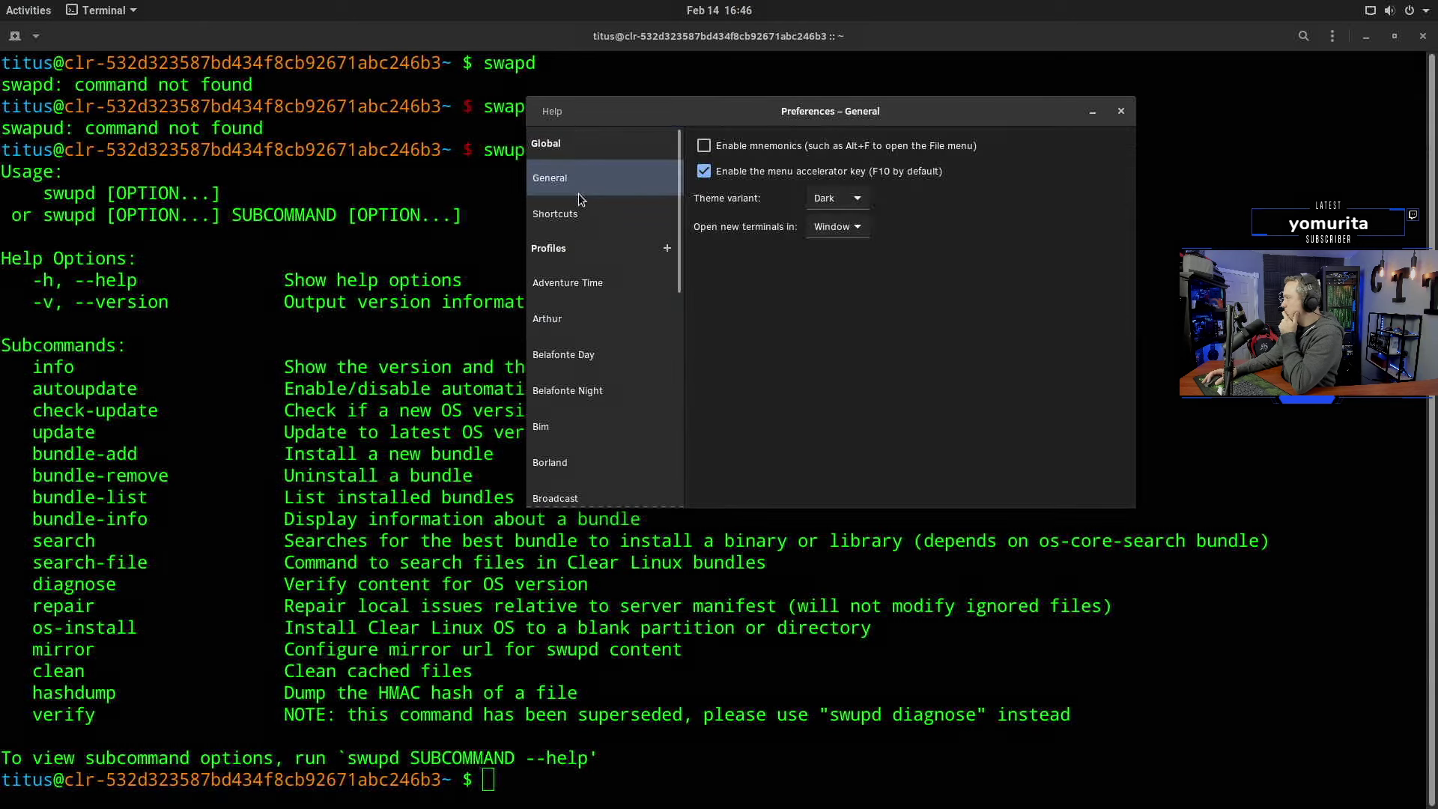
pyautogui.click(581, 212)
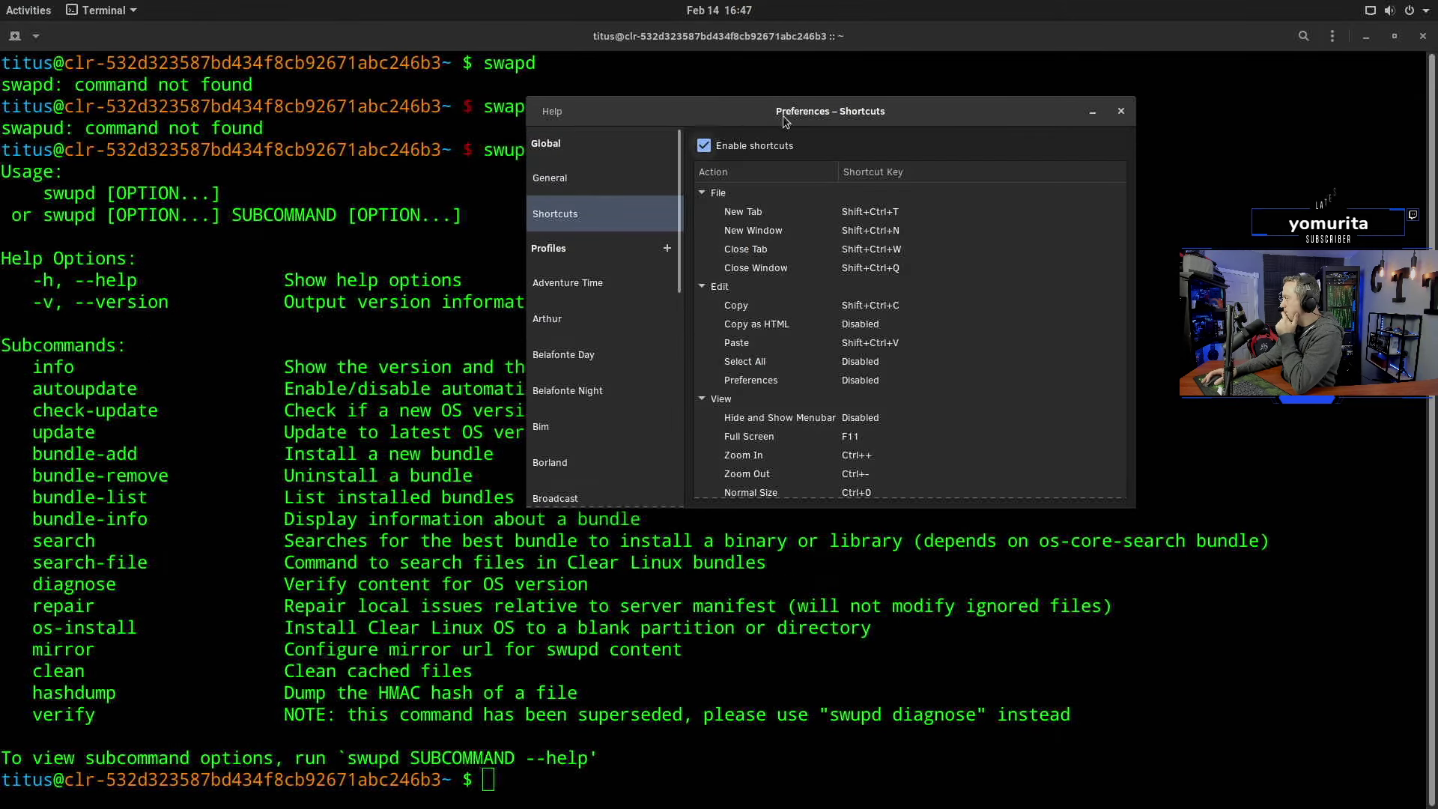
pyautogui.click(1120, 111)
# Step: Reopen the terminal preferences, review the profile's color, scrolling, command and compatibility settings, and close them
pyautogui.rightClick(697, 241)
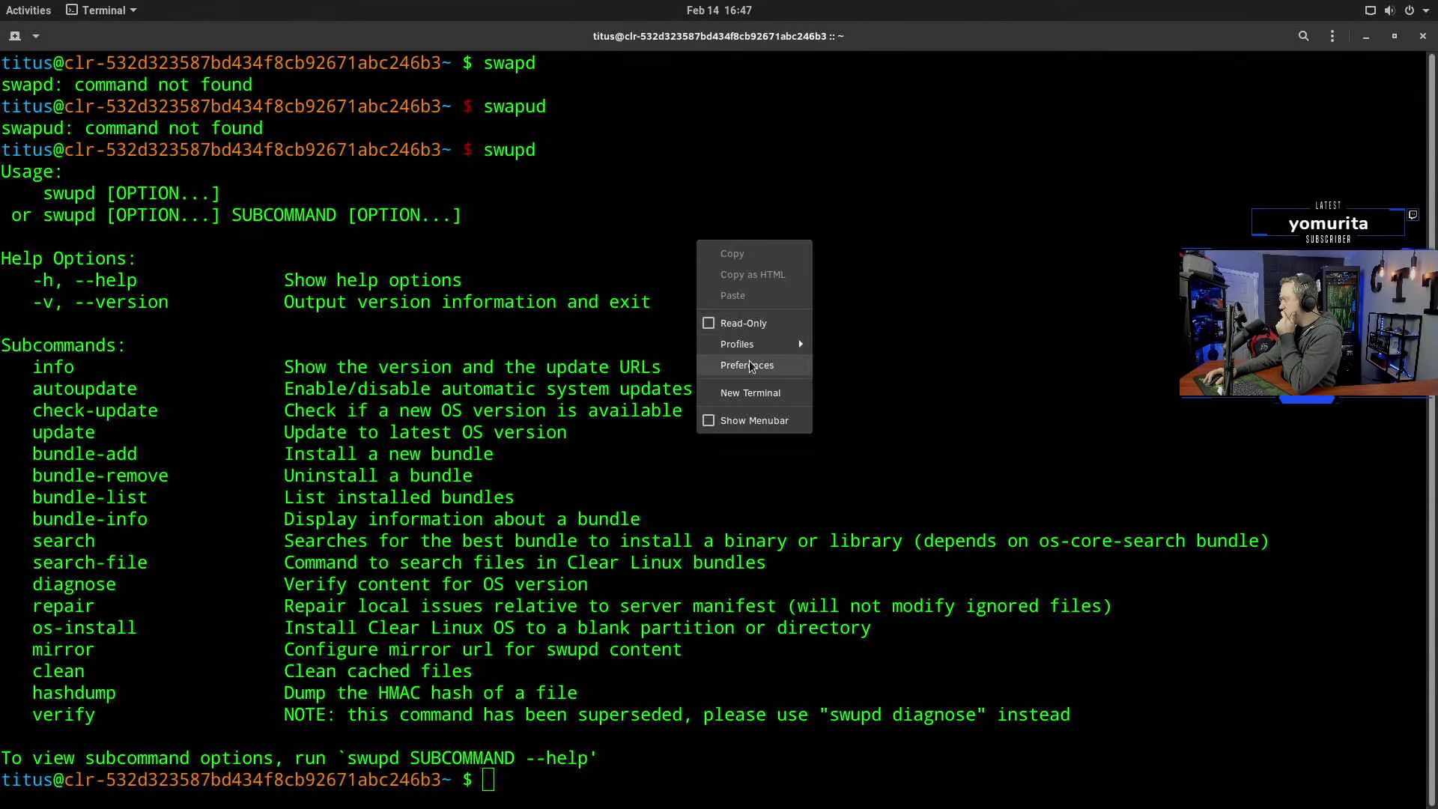
pyautogui.moveTo(756, 345)
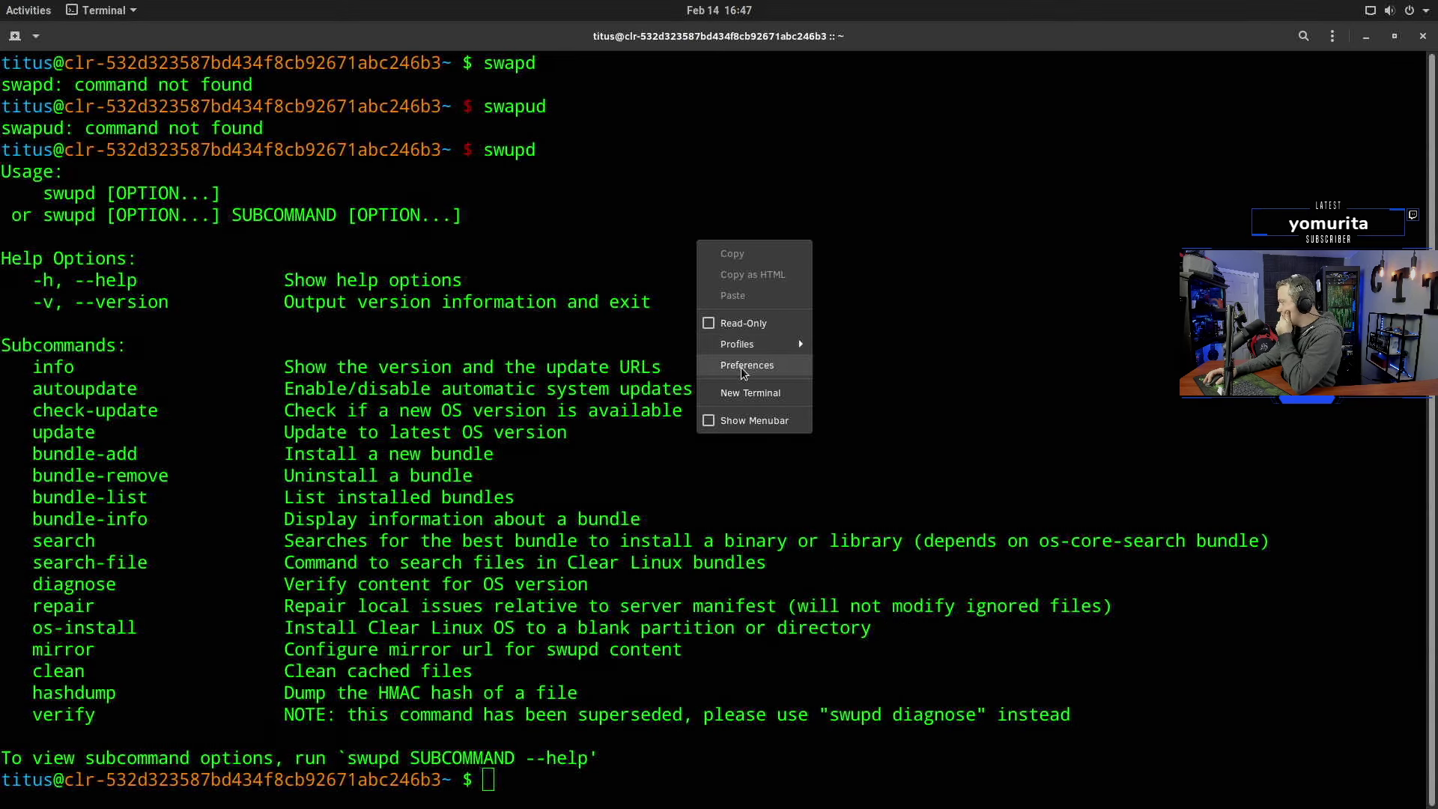
pyautogui.click(743, 366)
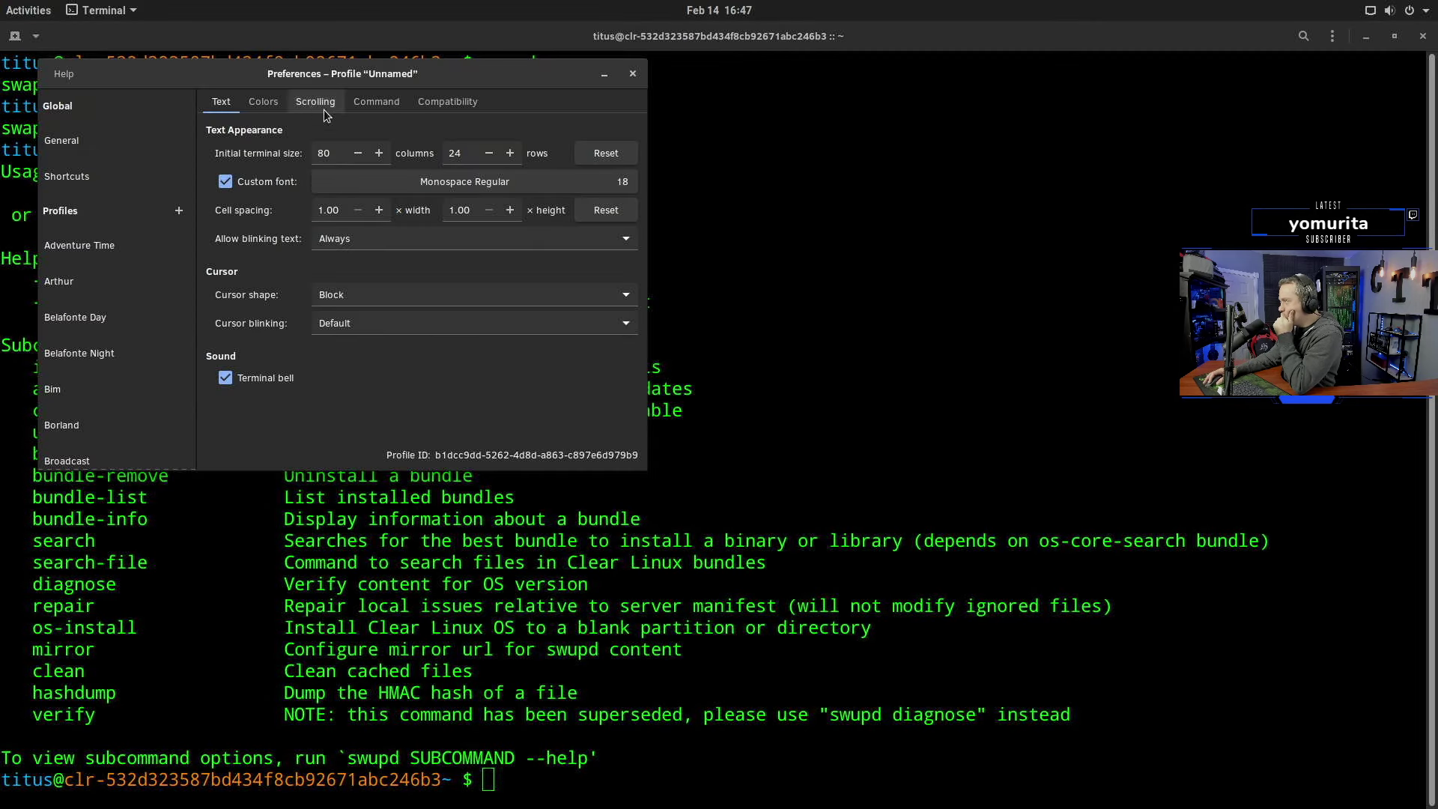
pyautogui.click(275, 103)
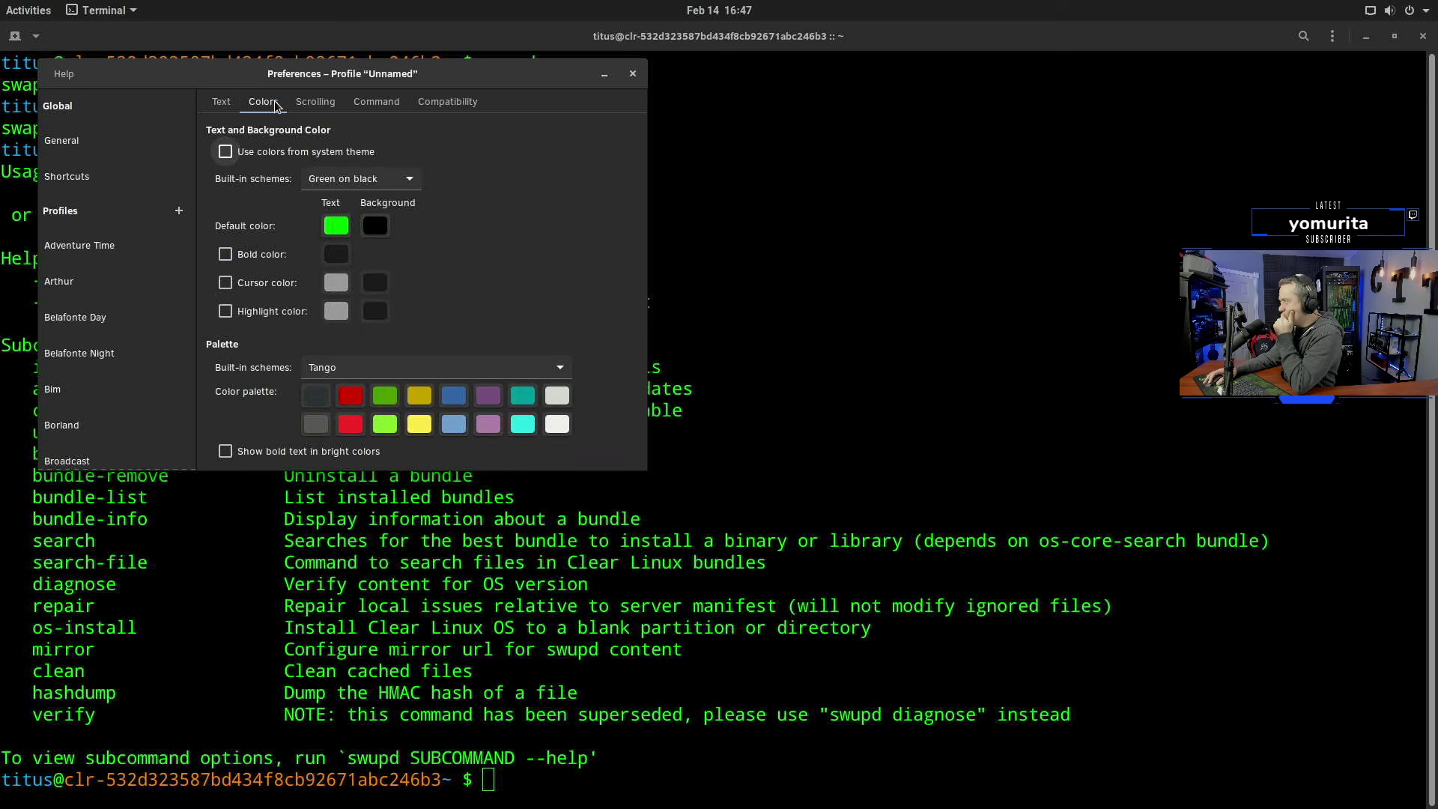
pyautogui.click(312, 106)
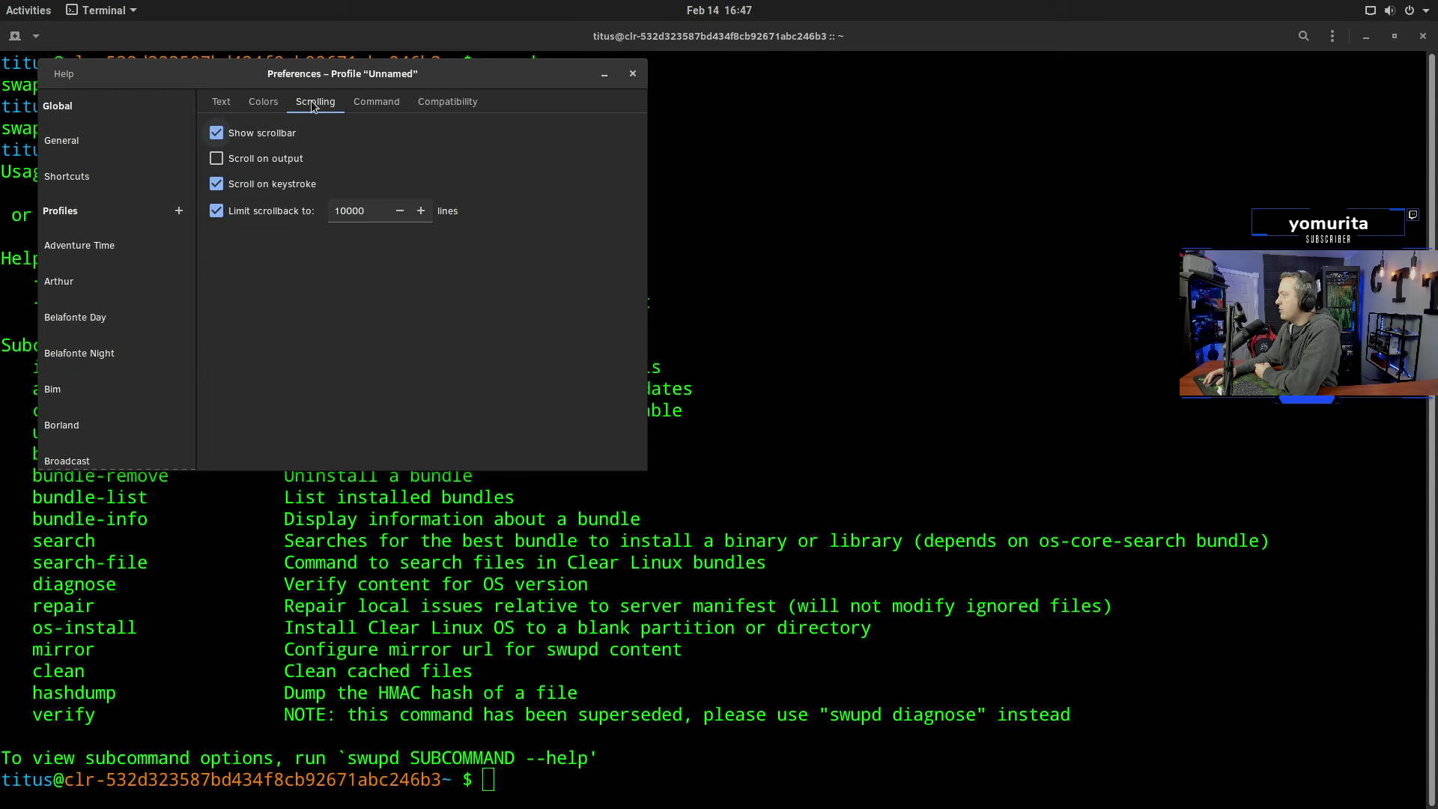
pyautogui.click(377, 107)
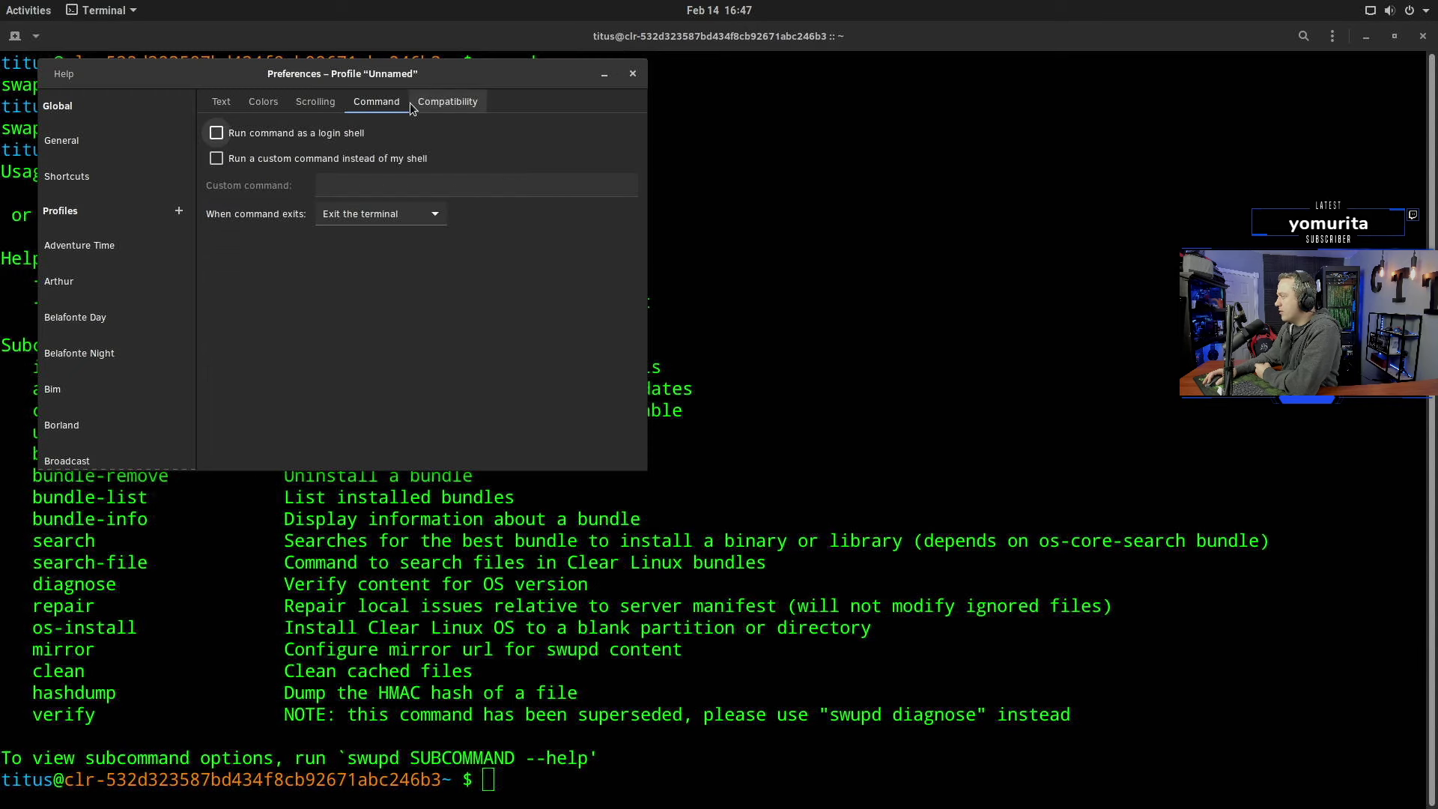
pyautogui.click(437, 107)
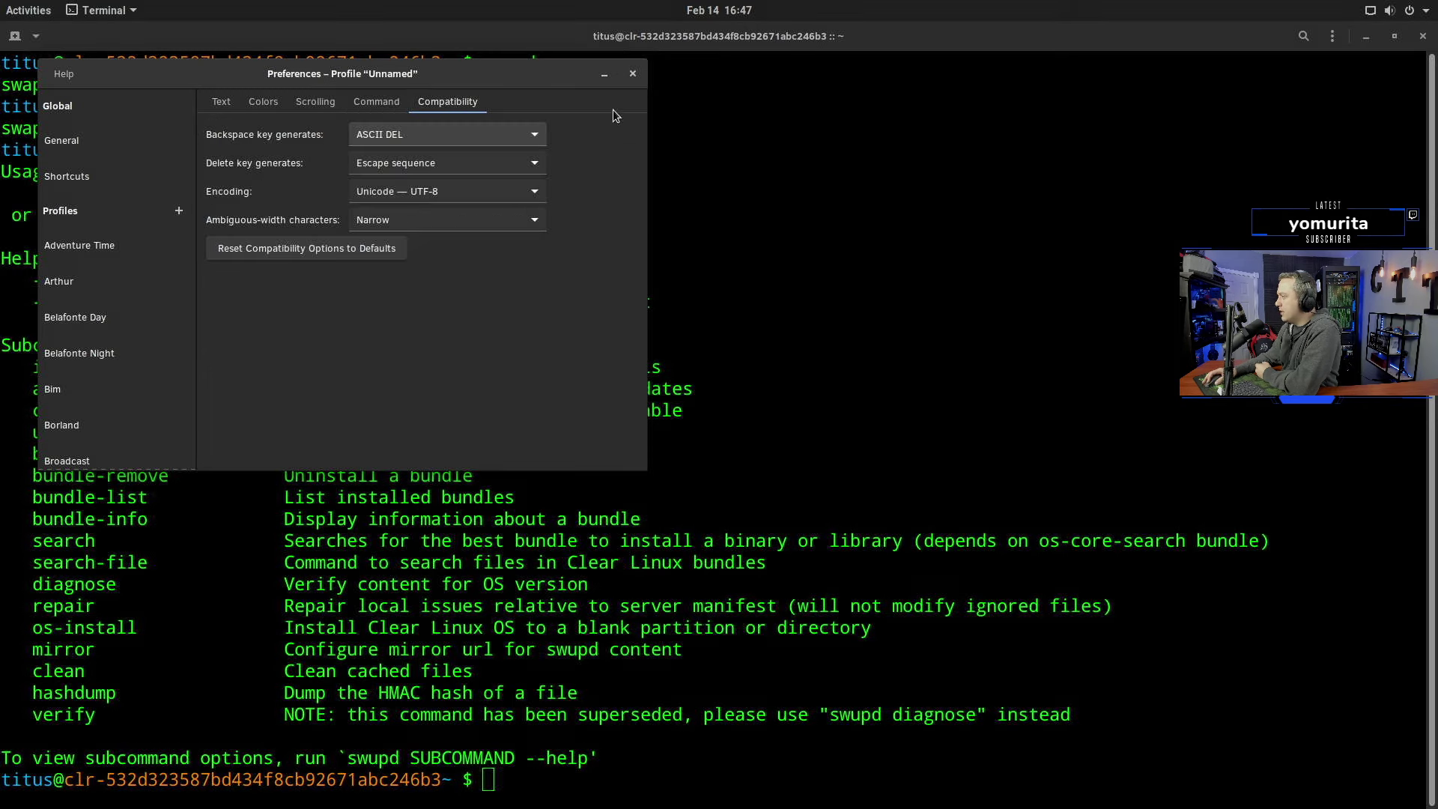
pyautogui.click(634, 74)
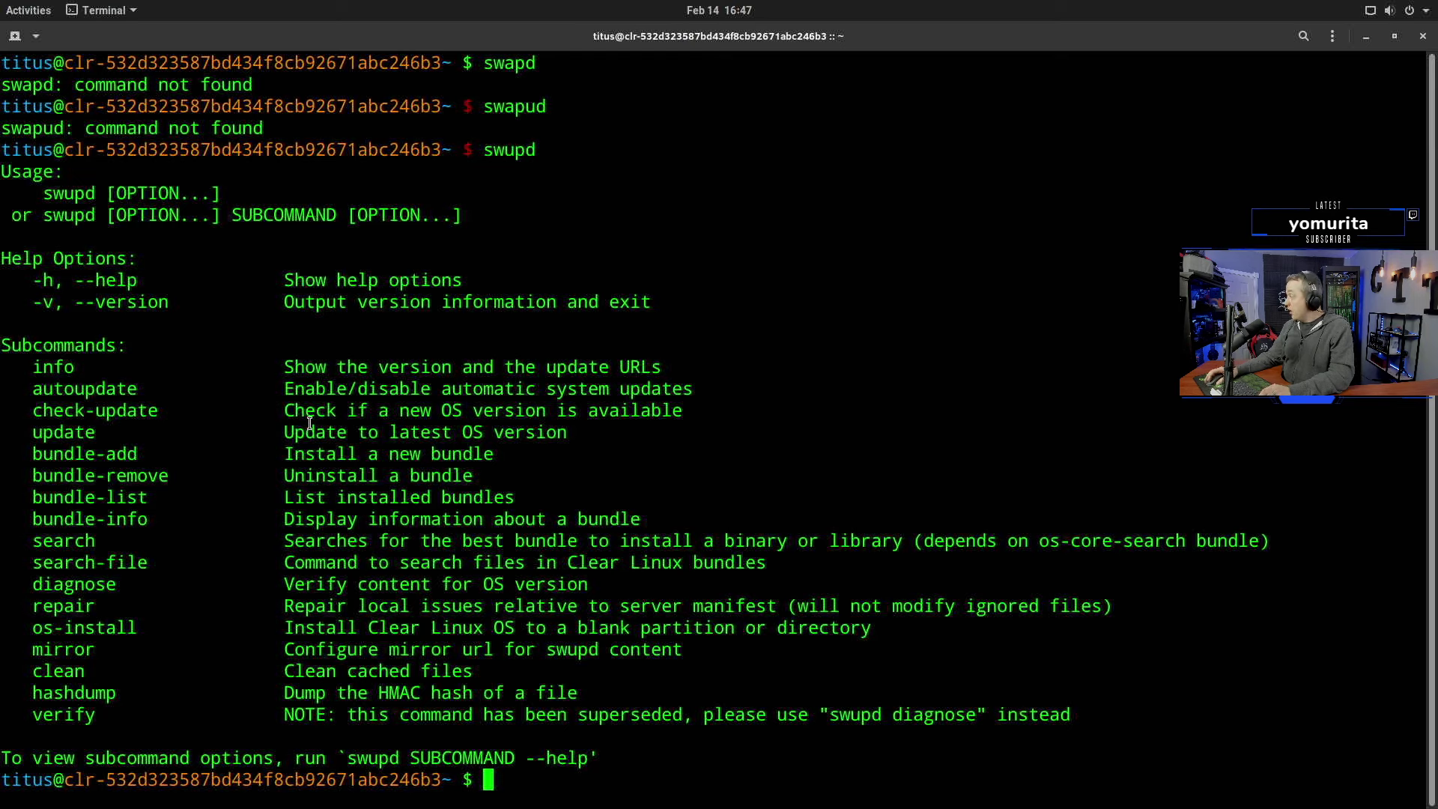
# Step: Run sudo swupd autoupdate in the terminal and enter the account password
pyautogui.write('sudo swa')
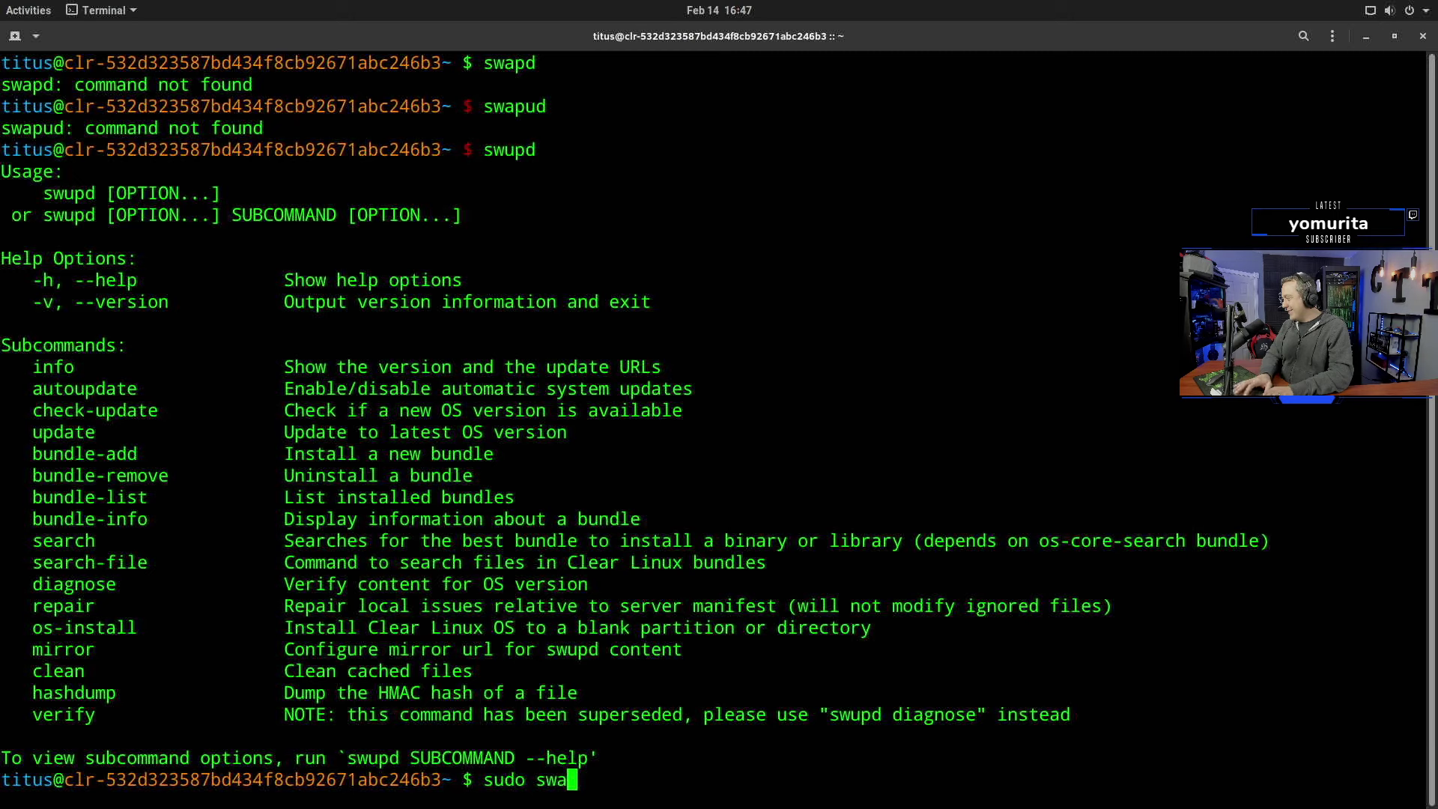
pyautogui.press('BackSpace')
pyautogui.write('upd aut')
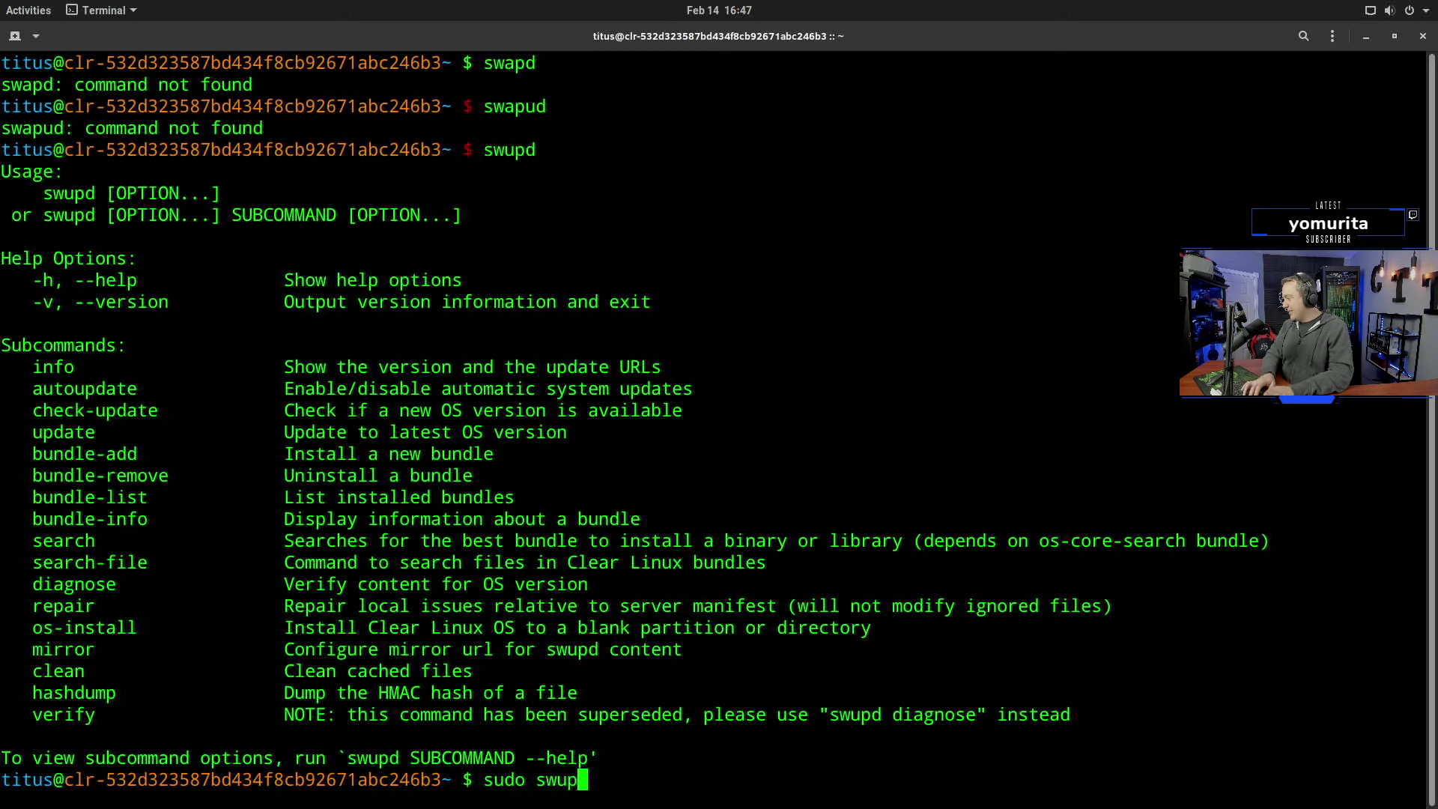
pyautogui.write('pdate')
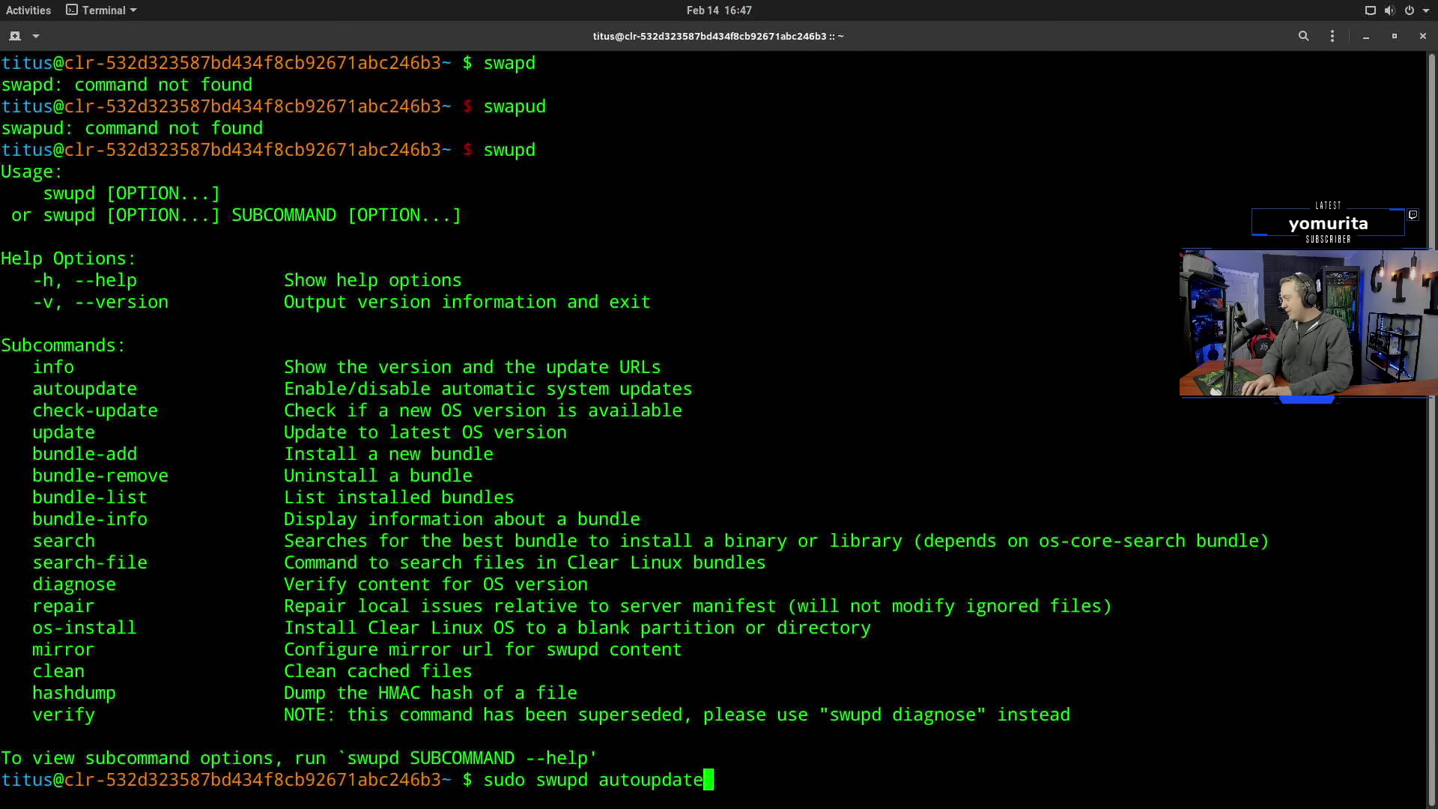
pyautogui.press('Return')
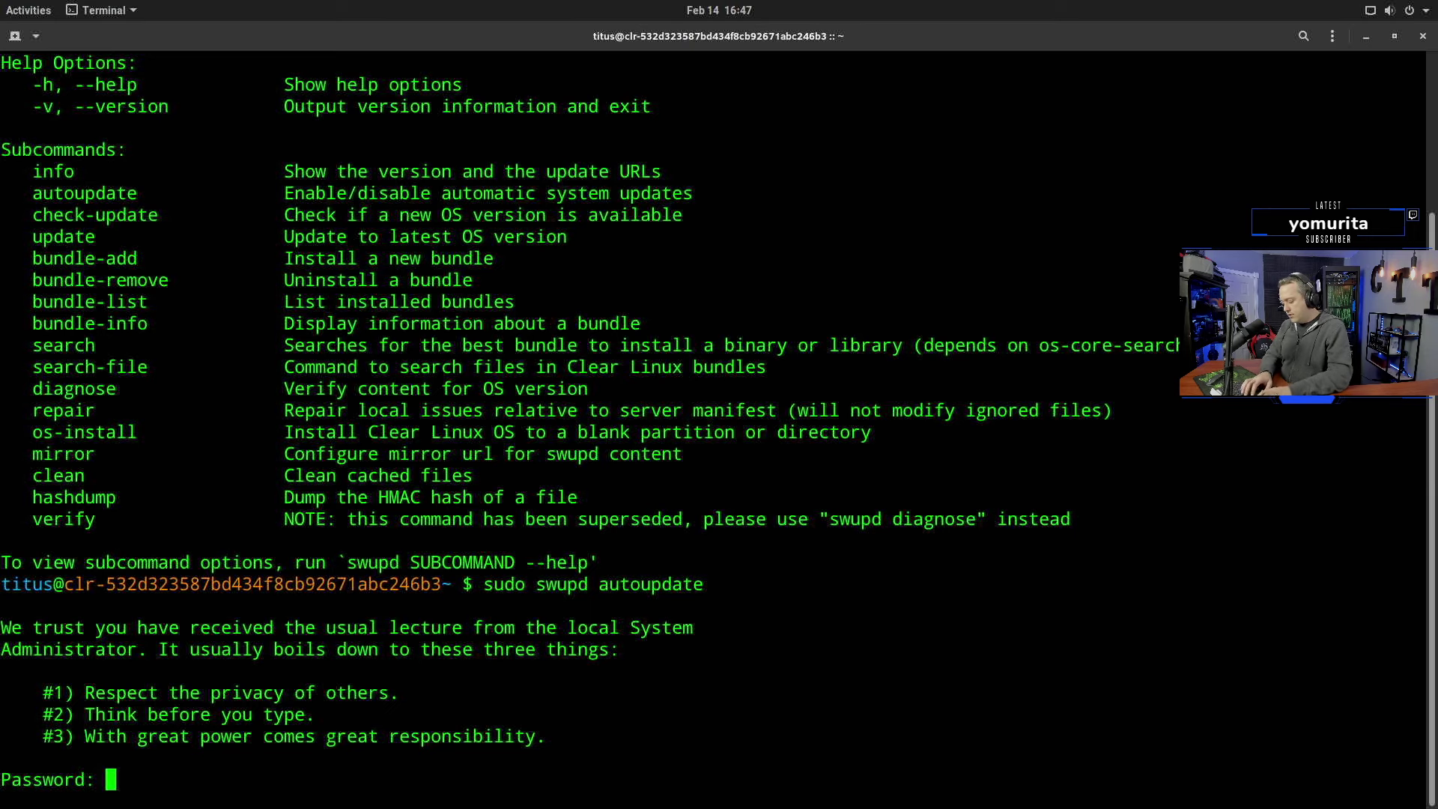
pyautogui.press('Return')
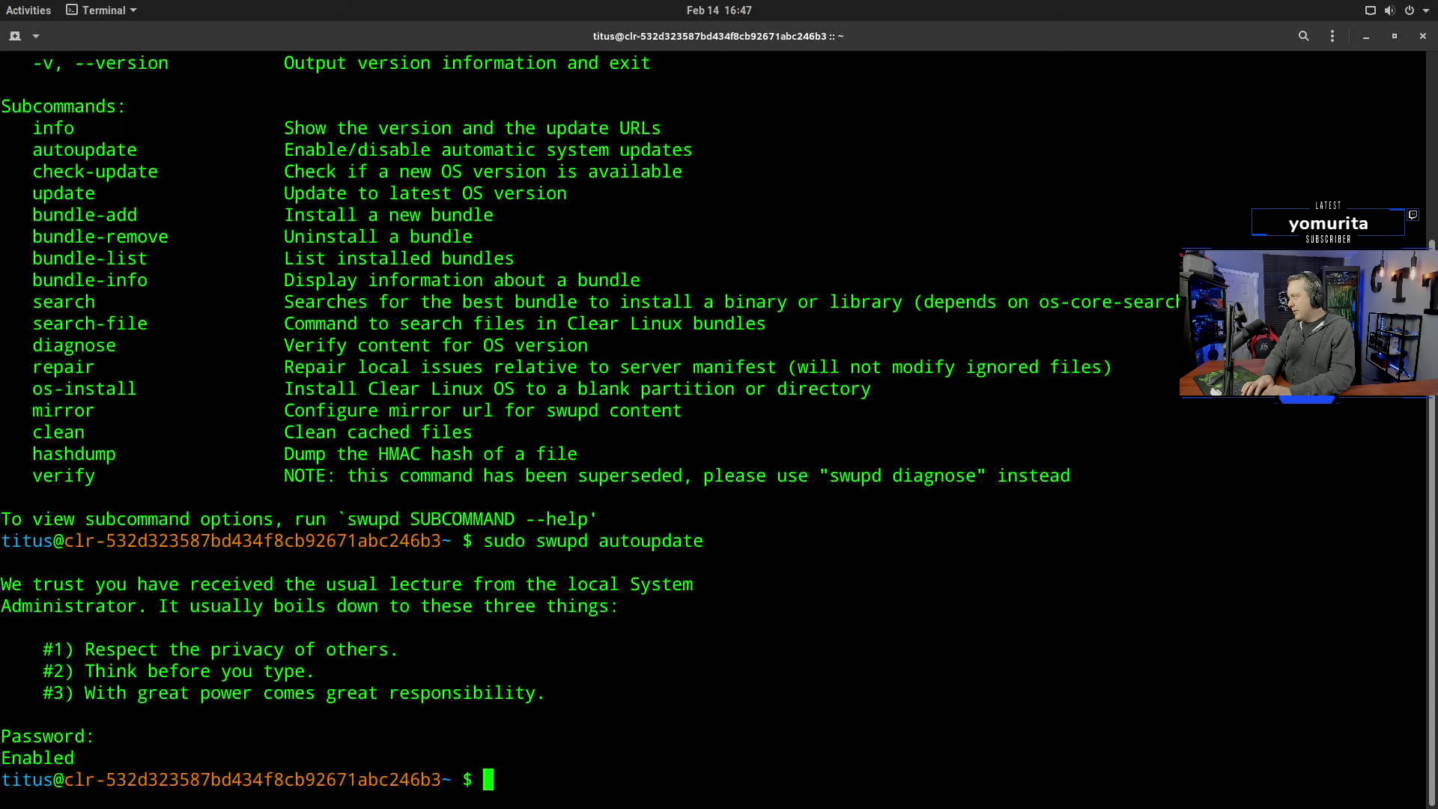
# Step: Edit the previous command to sudo swupd update and run it to update the system to the latest OS version
pyautogui.press('Up')
pyautogui.press('BackSpace')
pyautogui.press('BackSpace')
pyautogui.press('BackSpace')
pyautogui.press('BackSpace')
pyautogui.press('BackSpace')
pyautogui.press('BackSpace')
pyautogui.press('BackSpace')
pyautogui.press('BackSpace')
pyautogui.press('BackSpace')
pyautogui.press('BackSpace')
pyautogui.write('update')
pyautogui.press('Return')
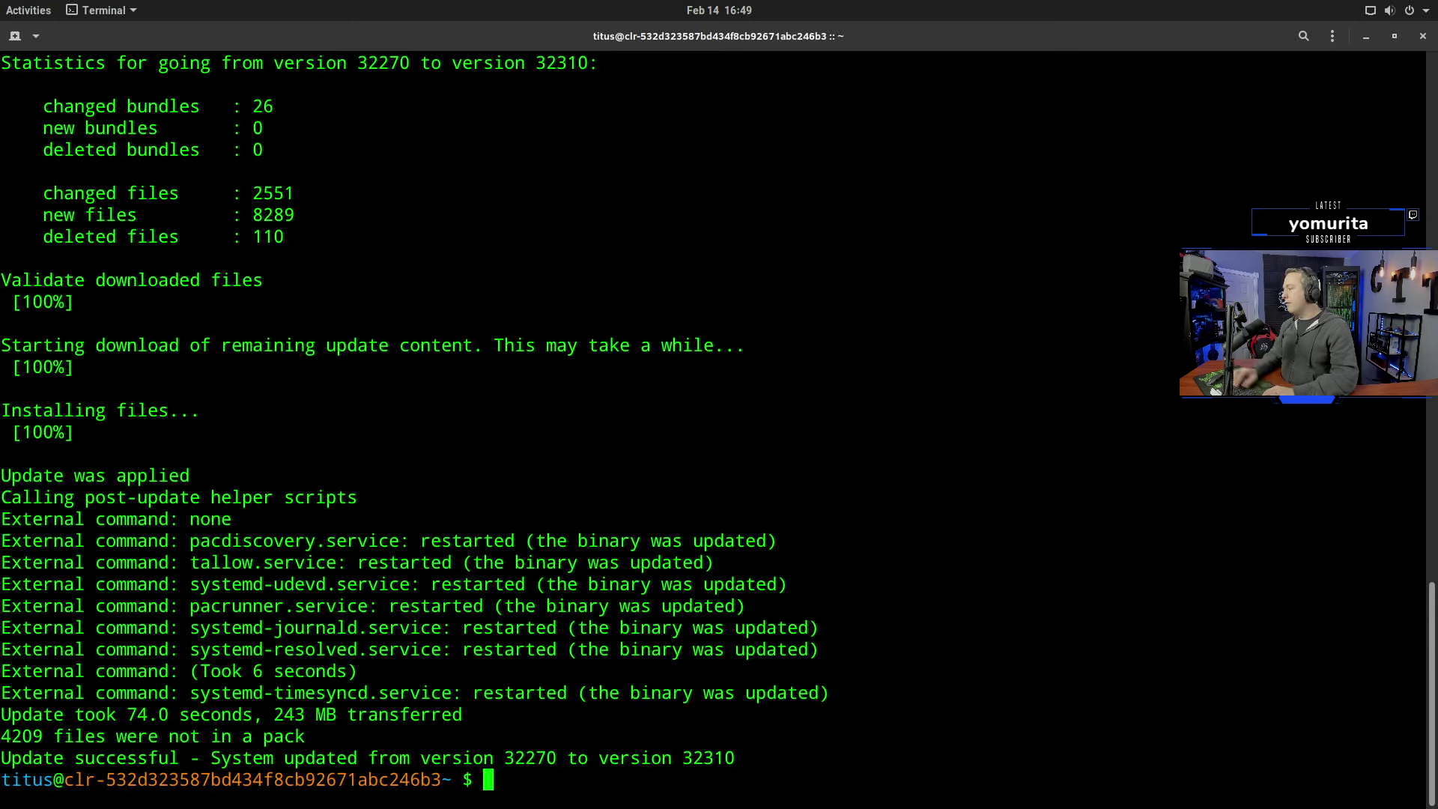
# Step: Switch to Firefox and change the Google search to "clear linux vivaldi"
pyautogui.moveTo(2, 2)
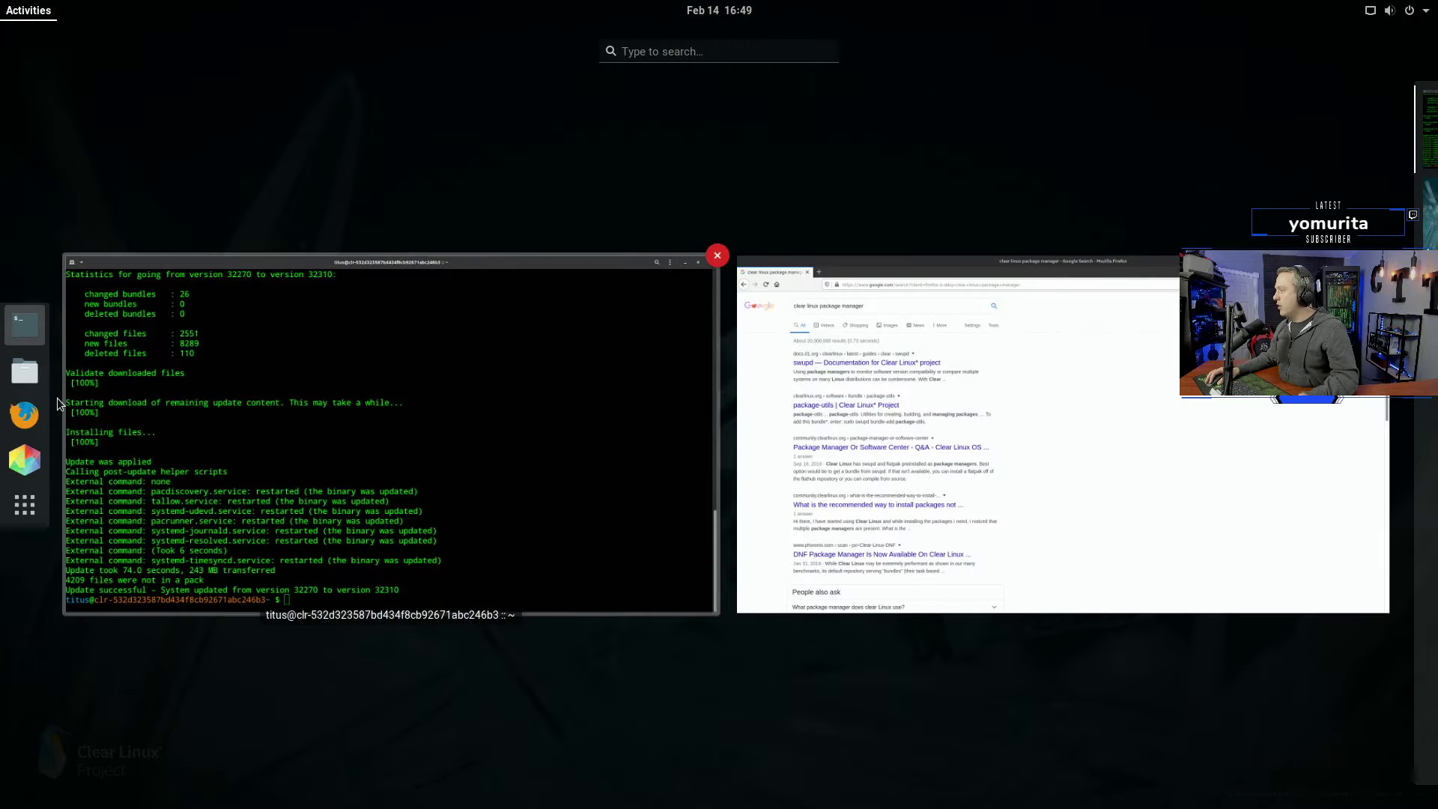
pyautogui.click(24, 414)
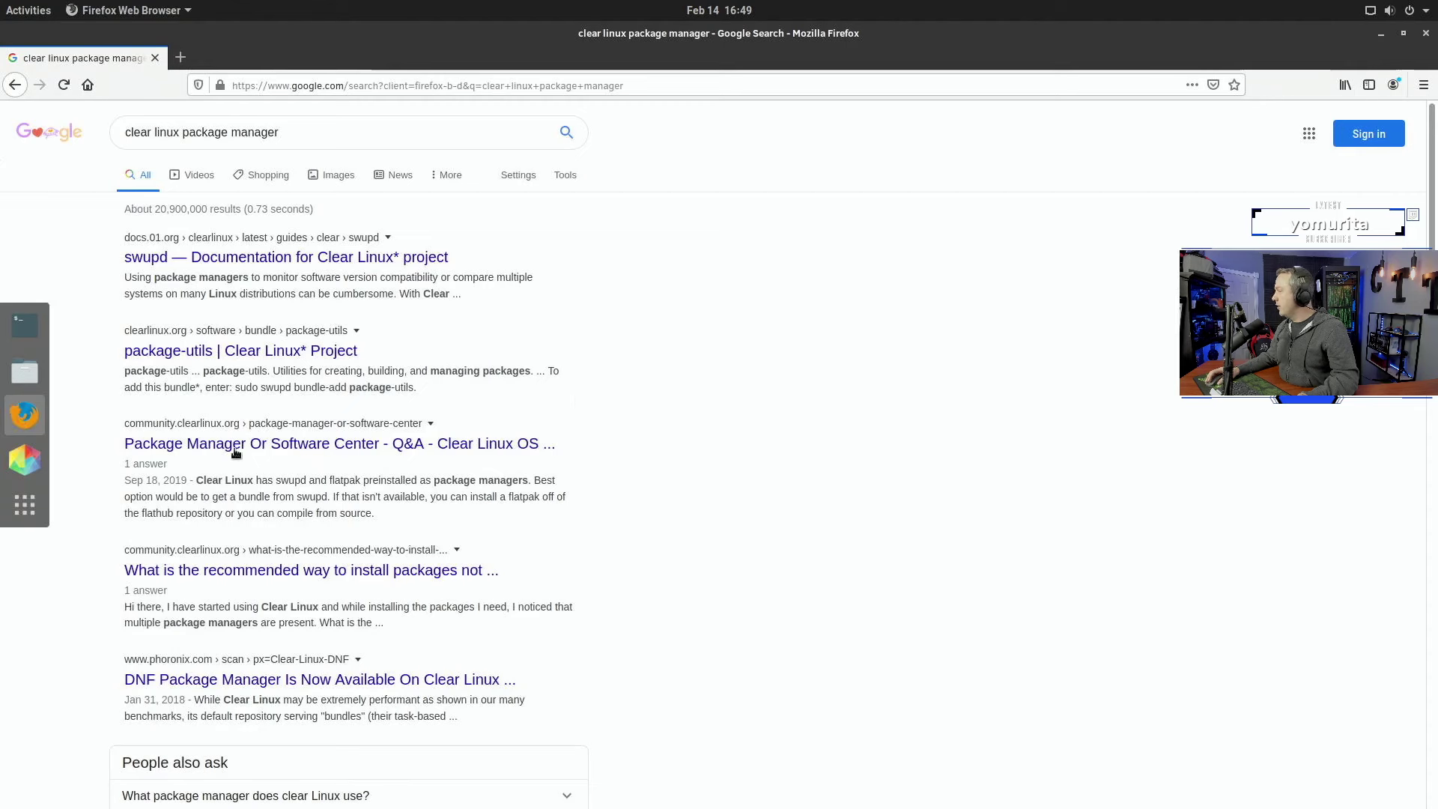
pyautogui.click(321, 132)
pyautogui.moveTo(321, 132); pyautogui.dragTo(183, 131)
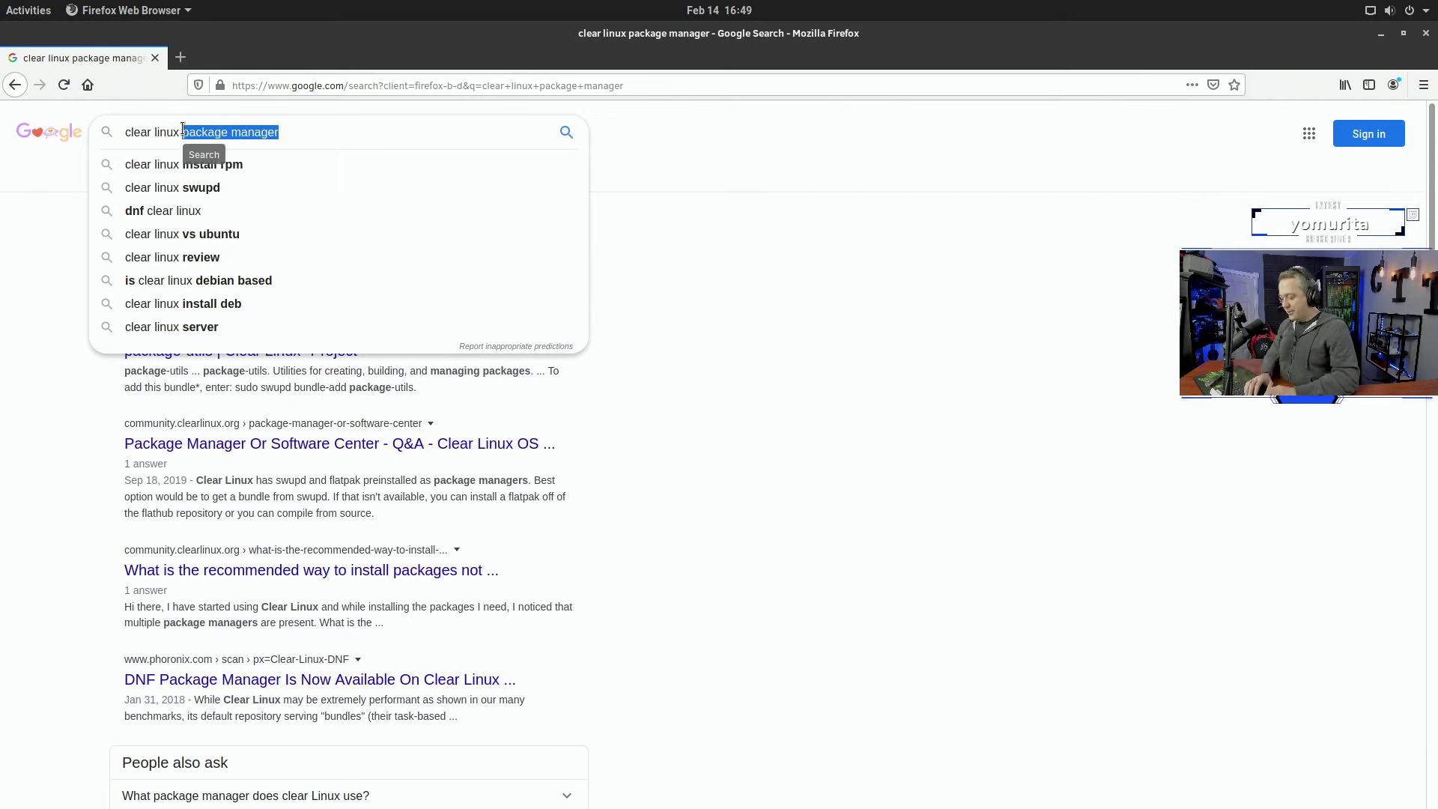
pyautogui.write('vivaldi')
pyautogui.press('Escape')
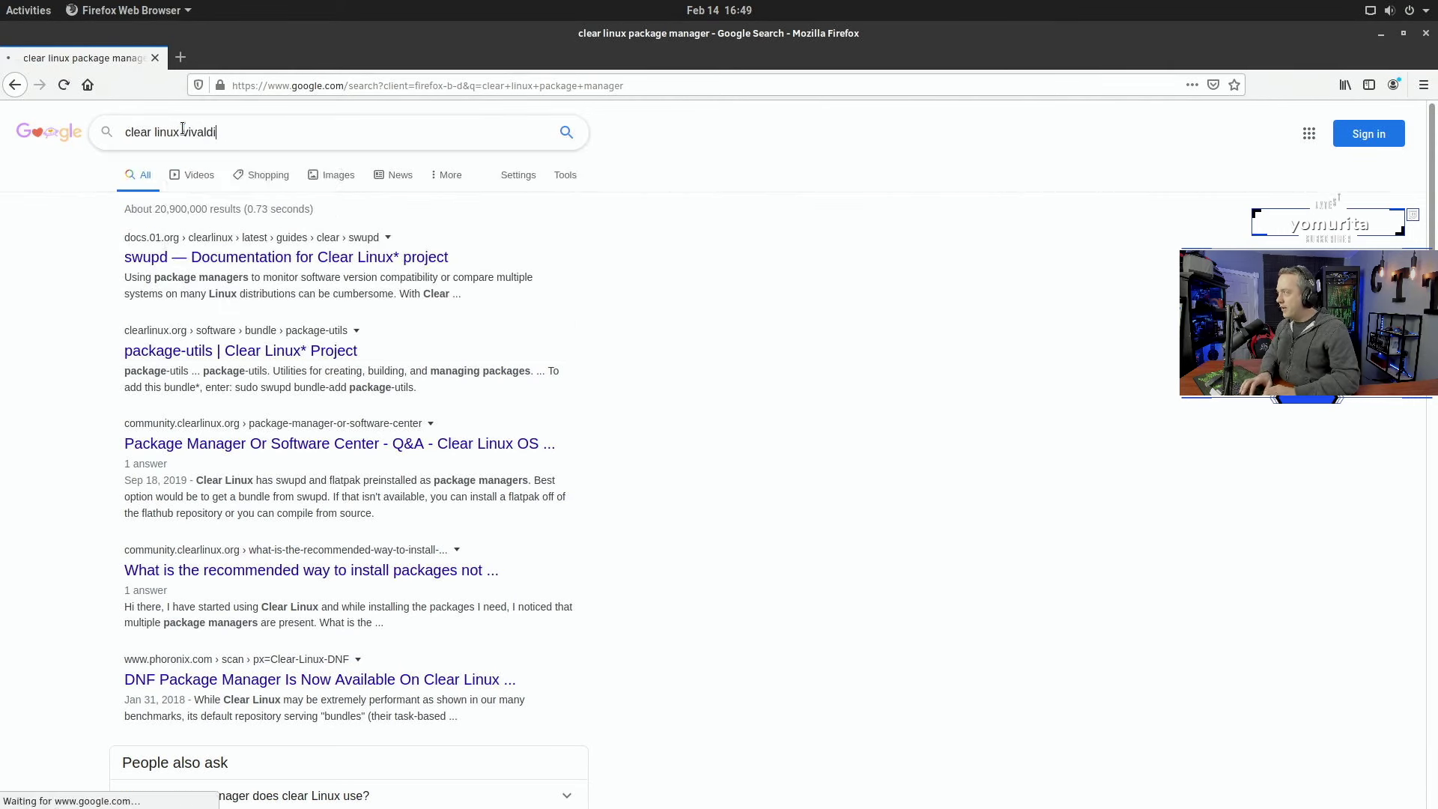
pyautogui.press('Return')
# Step: Open the Clear Linux forum thread "If you need another browser" and read its Vivaldi installation instructions and replies
pyautogui.click(287, 258)
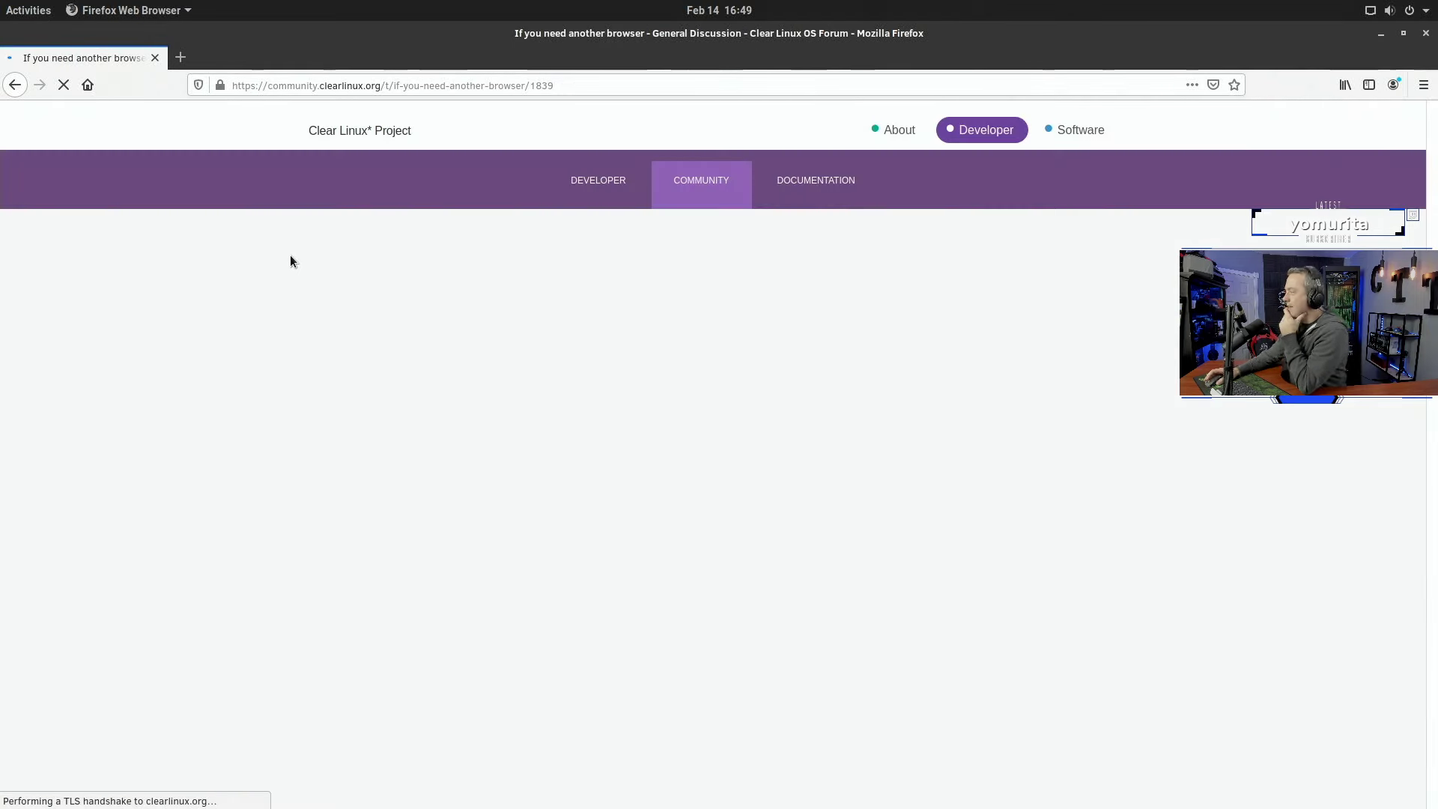
pyautogui.scroll(-3, 236, 465)
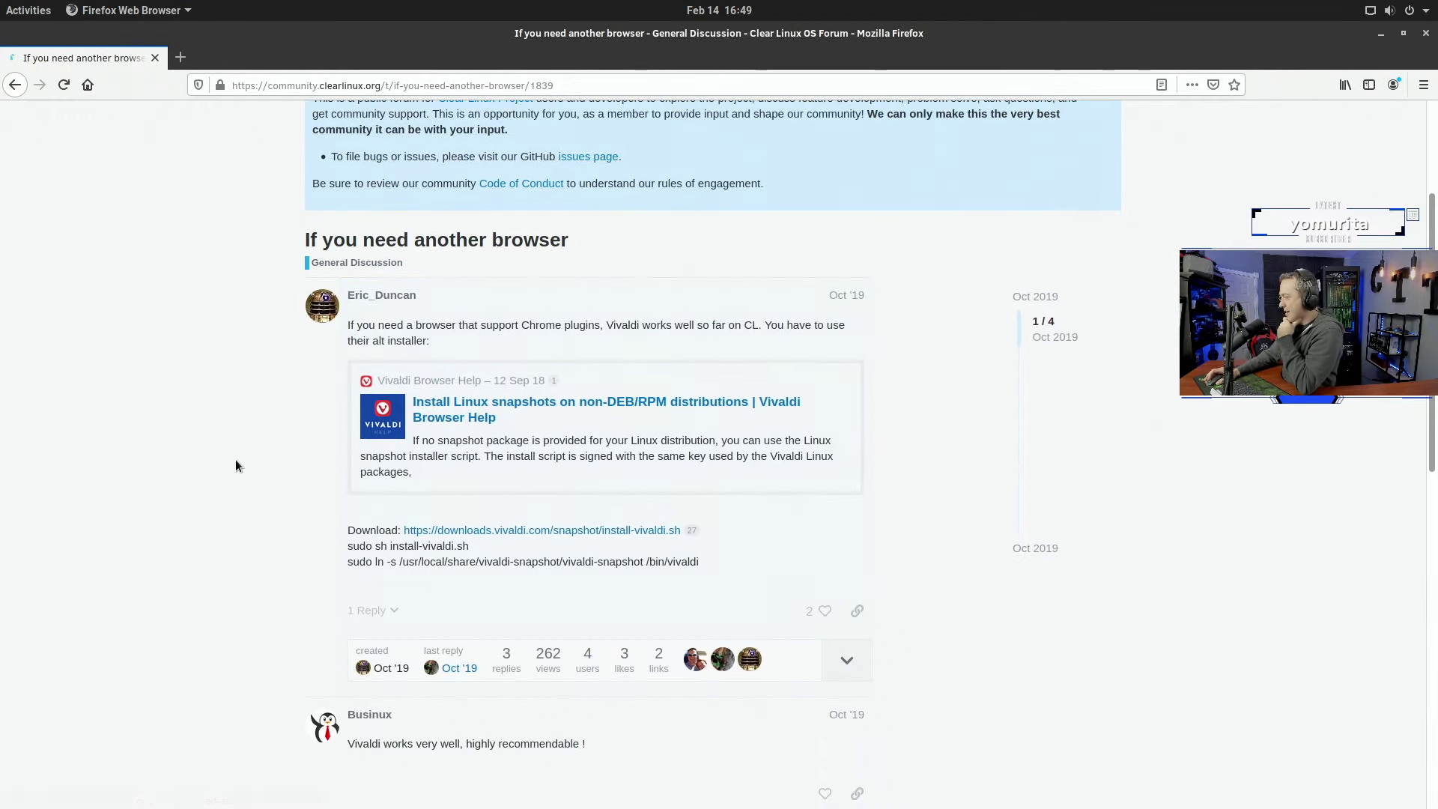
pyautogui.scroll(-3, 222, 476)
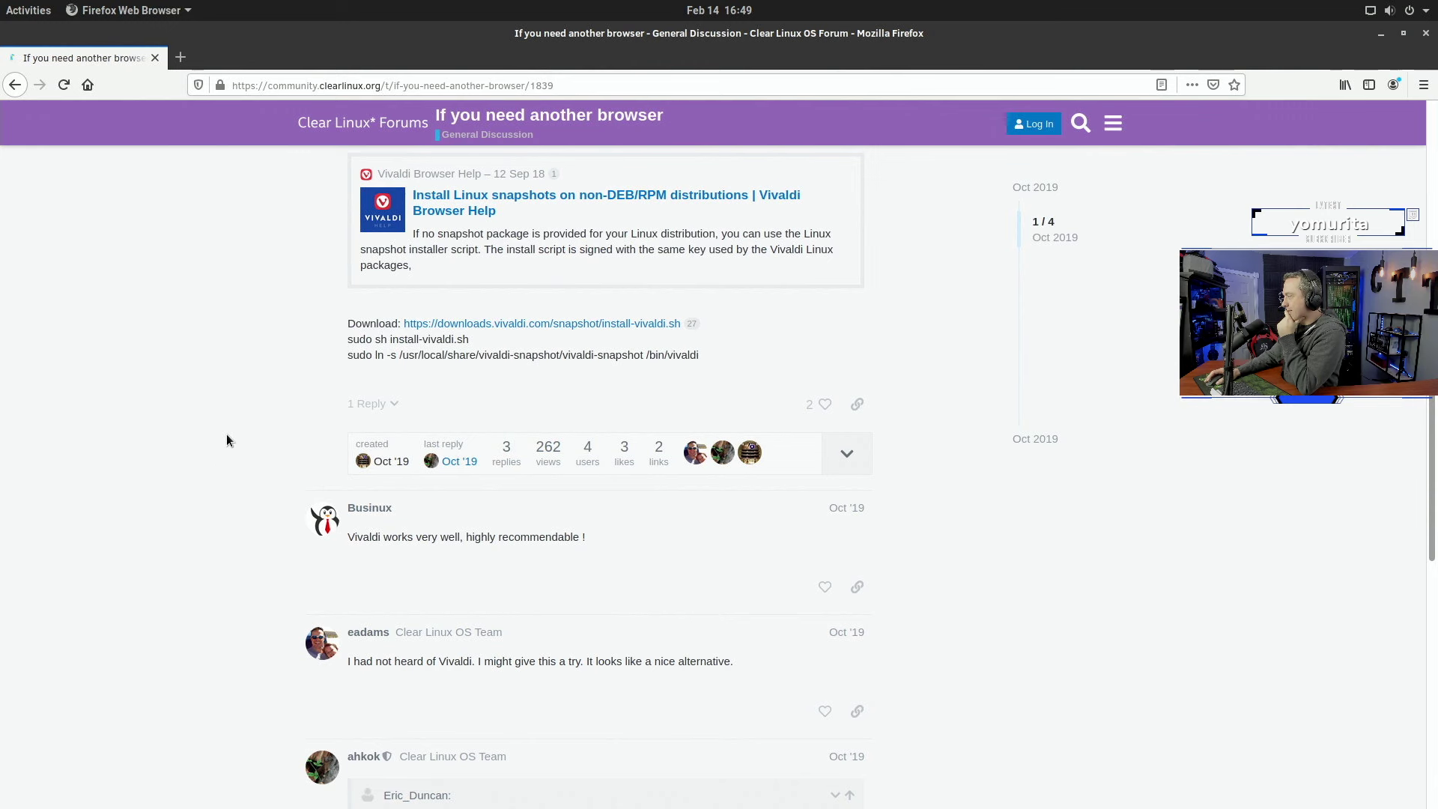
# Step: Read the remaining replies in the forum thread, including the advice on where to symlink Vivaldi
pyautogui.scroll(-4, 227, 438)
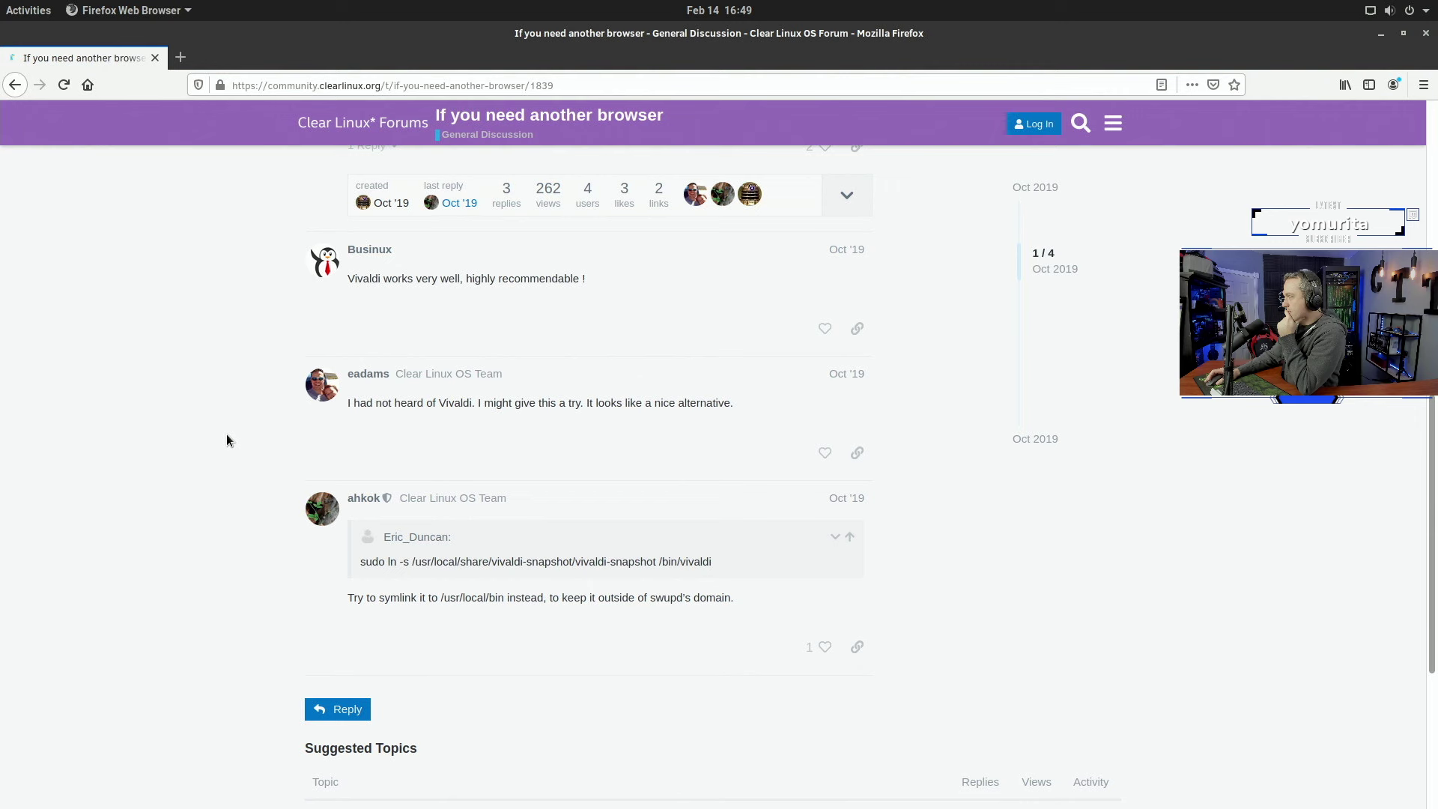
pyautogui.scroll(-1, 226, 439)
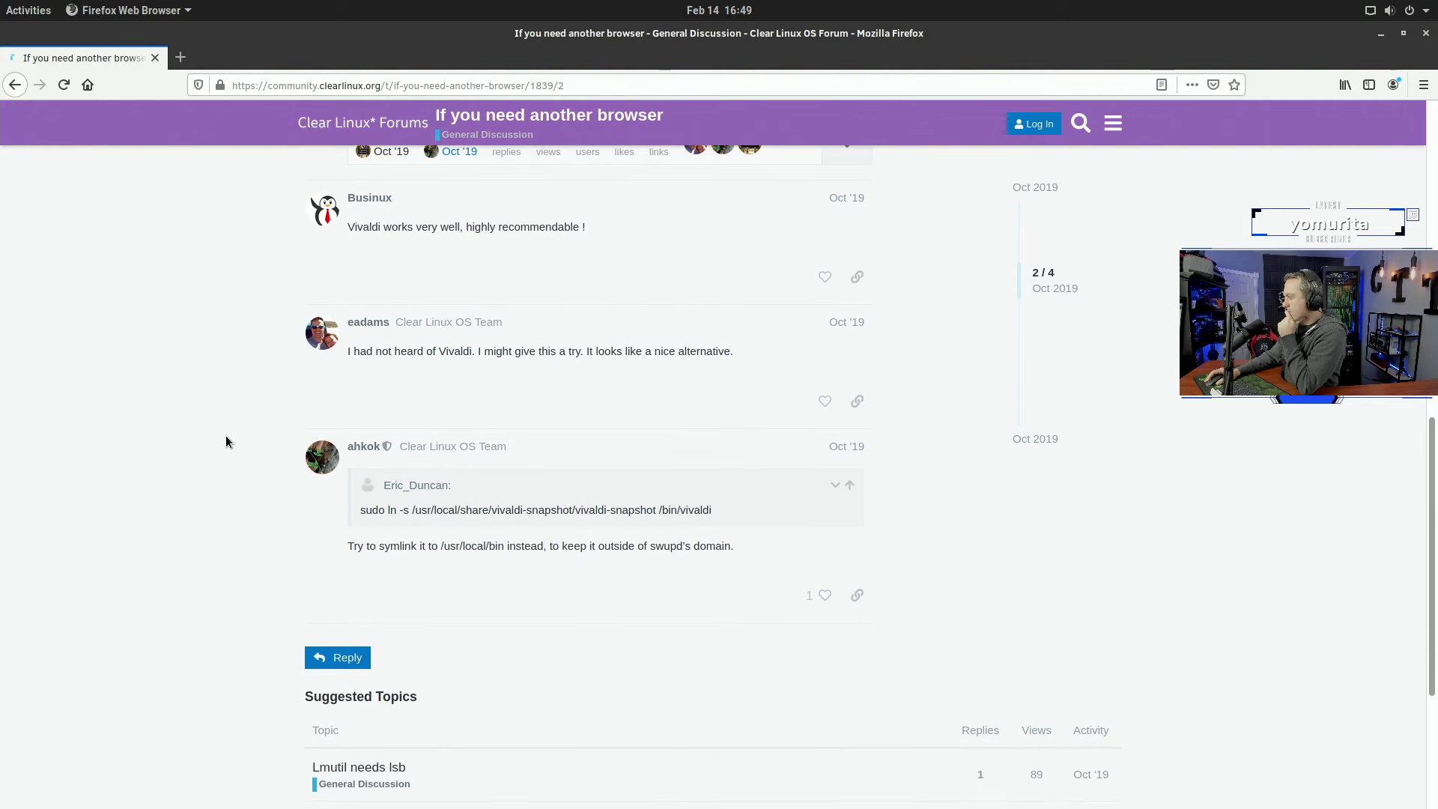
pyautogui.scroll(-4, 227, 442)
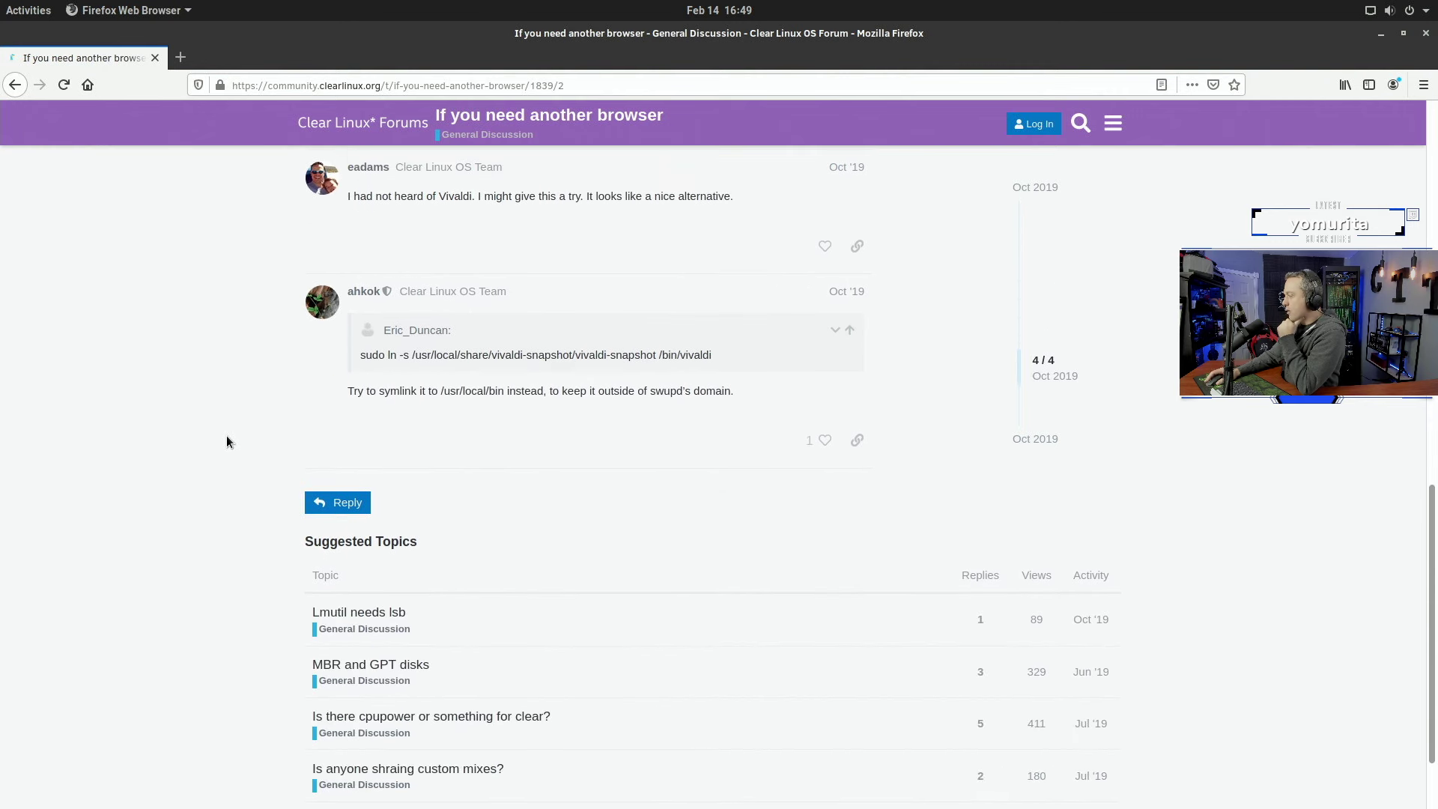
pyautogui.scroll(12, 226, 438)
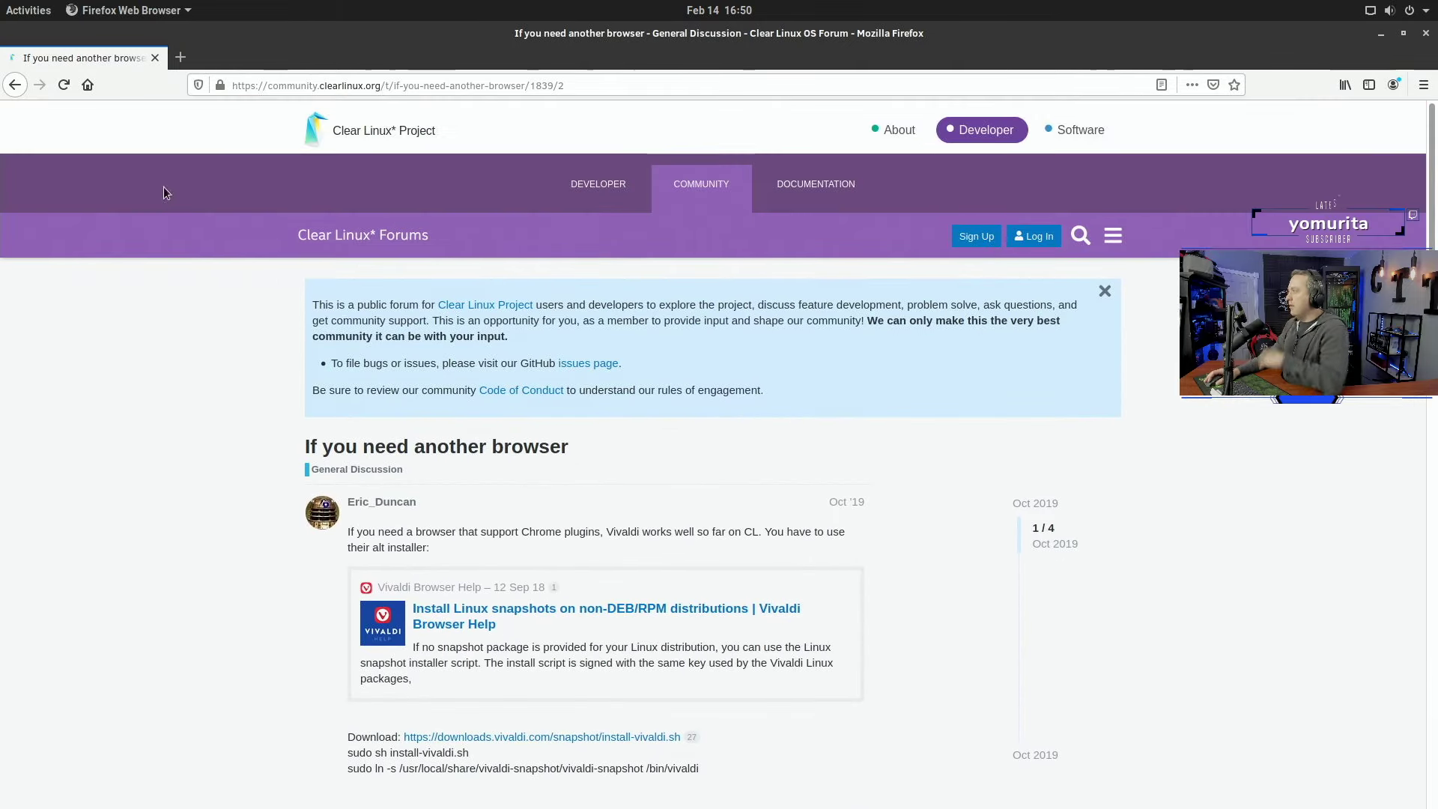
# Step: Search Google for "clear linux video" in a new browser tab
pyautogui.click(179, 58)
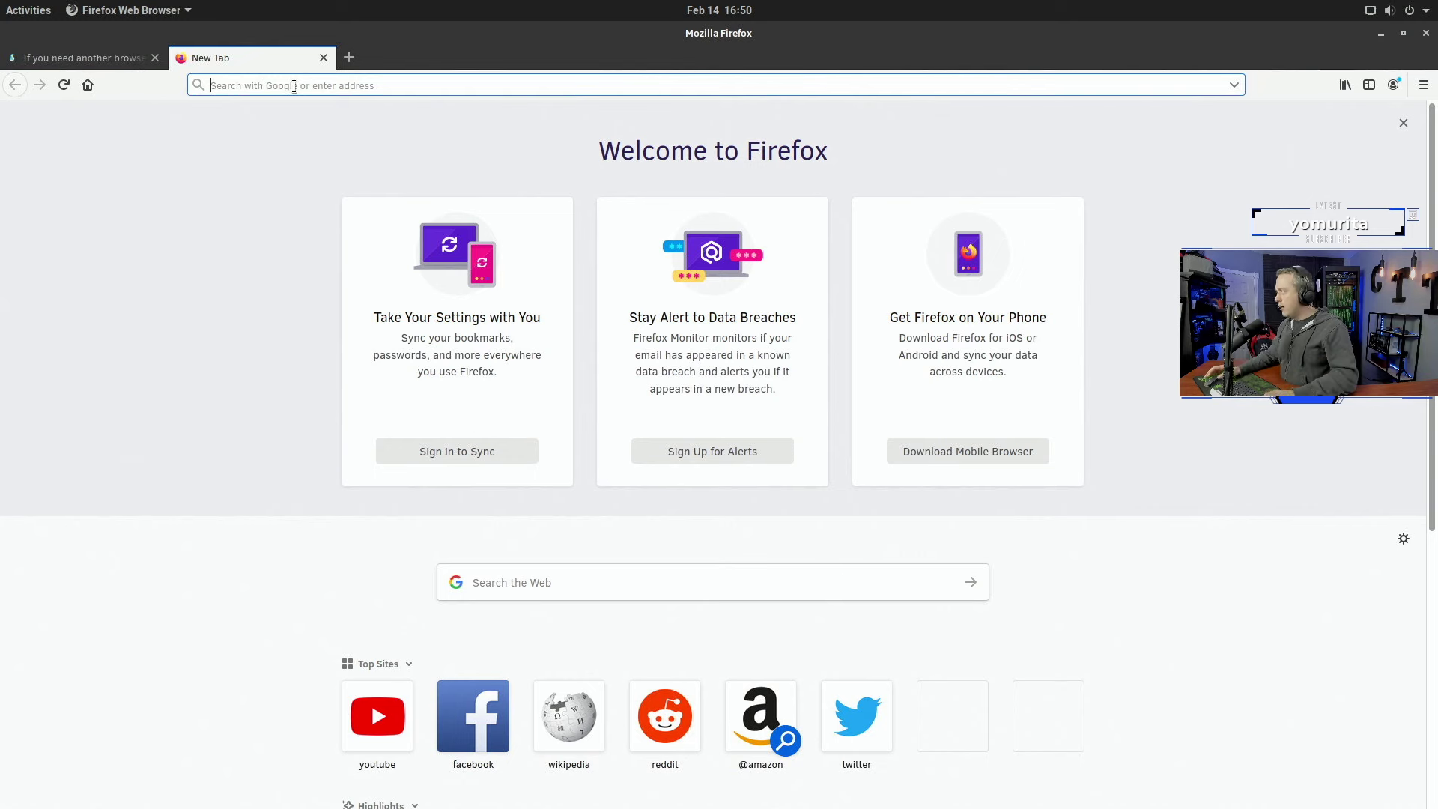
pyautogui.write('clear ')
pyautogui.write('li')
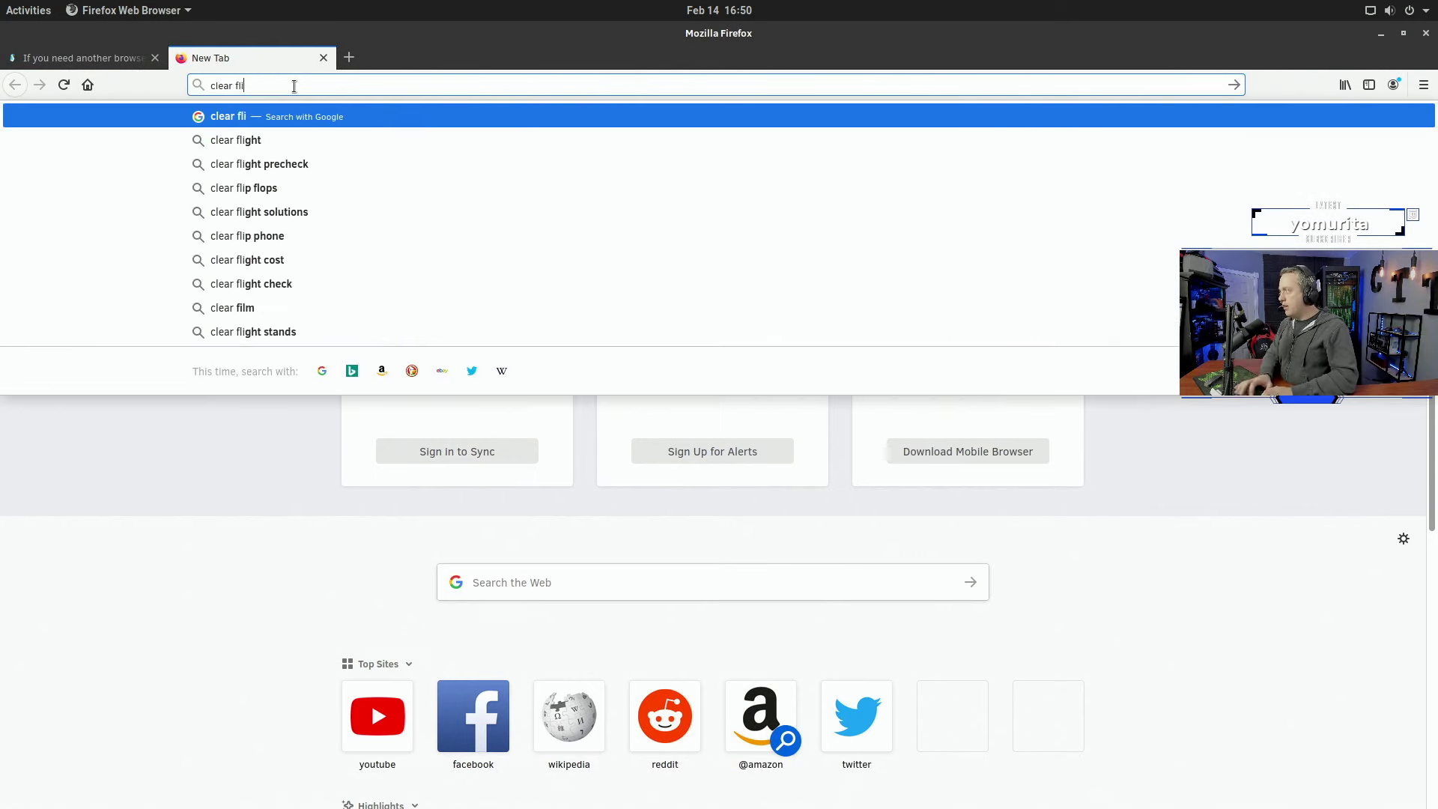
pyautogui.write('nux video')
pyautogui.press('Return')
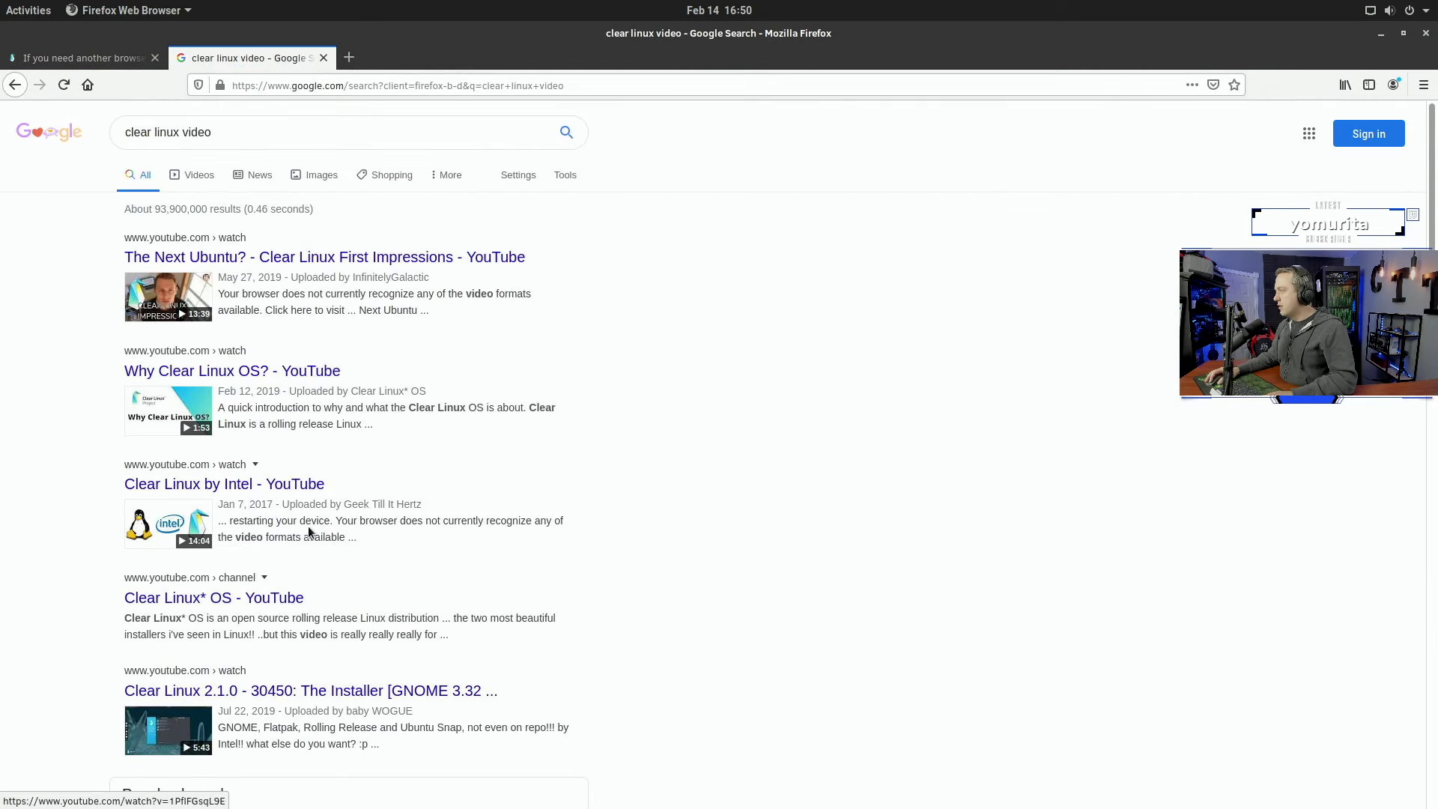
# Step: Open the YouTube video "Why Clear Linux OS?" from the search results, then play it briefly and pause it
pyautogui.click(173, 418)
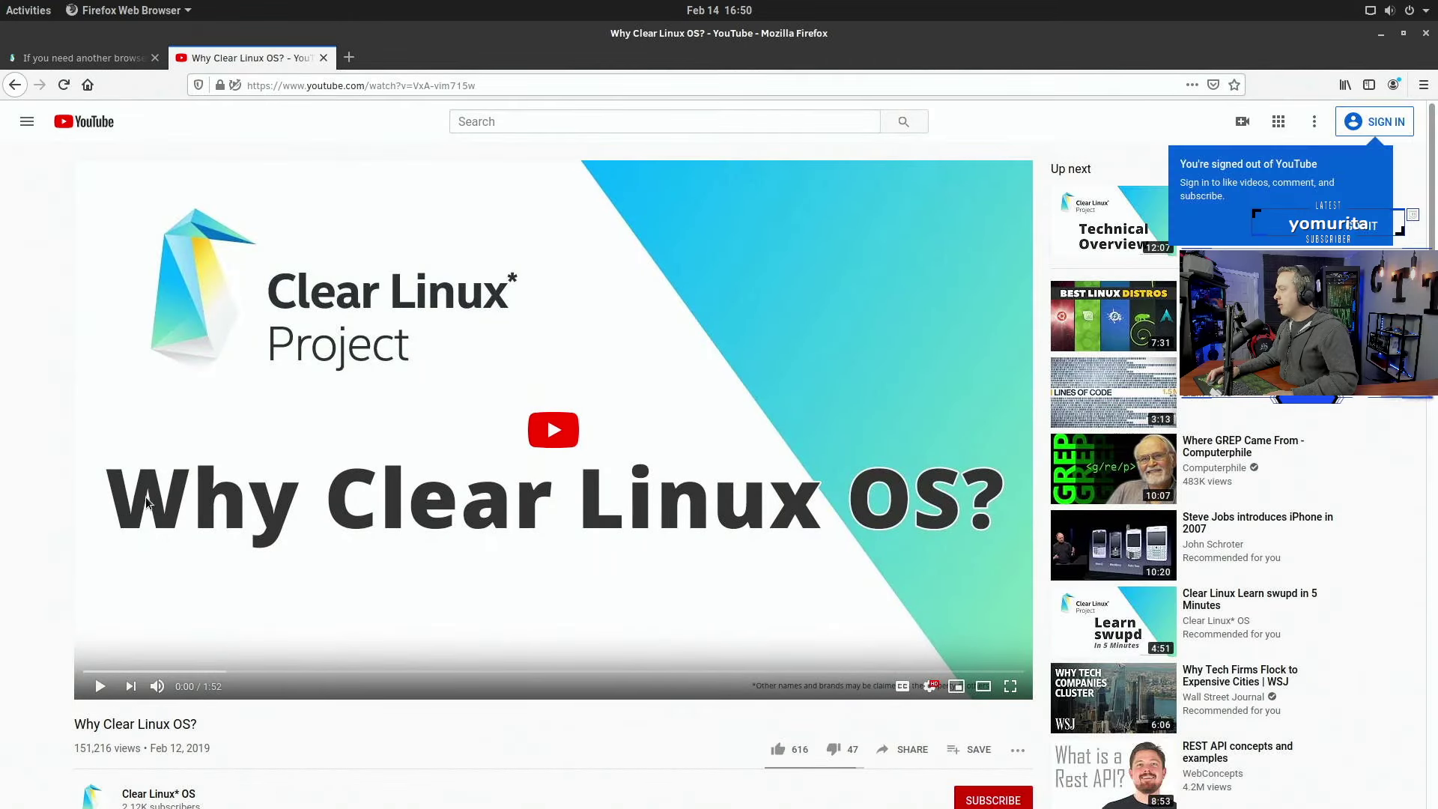
pyautogui.click(401, 404)
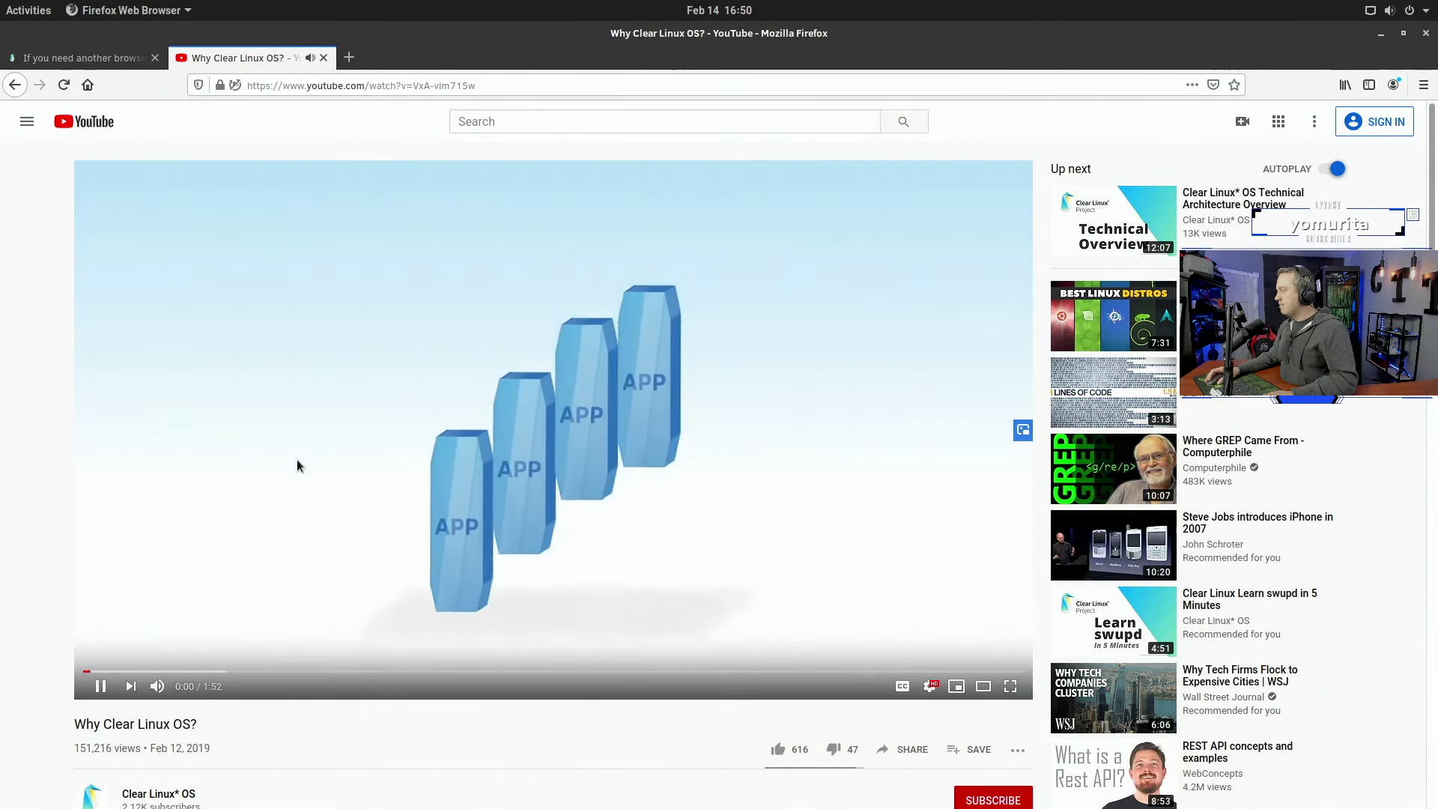
pyautogui.click(330, 451)
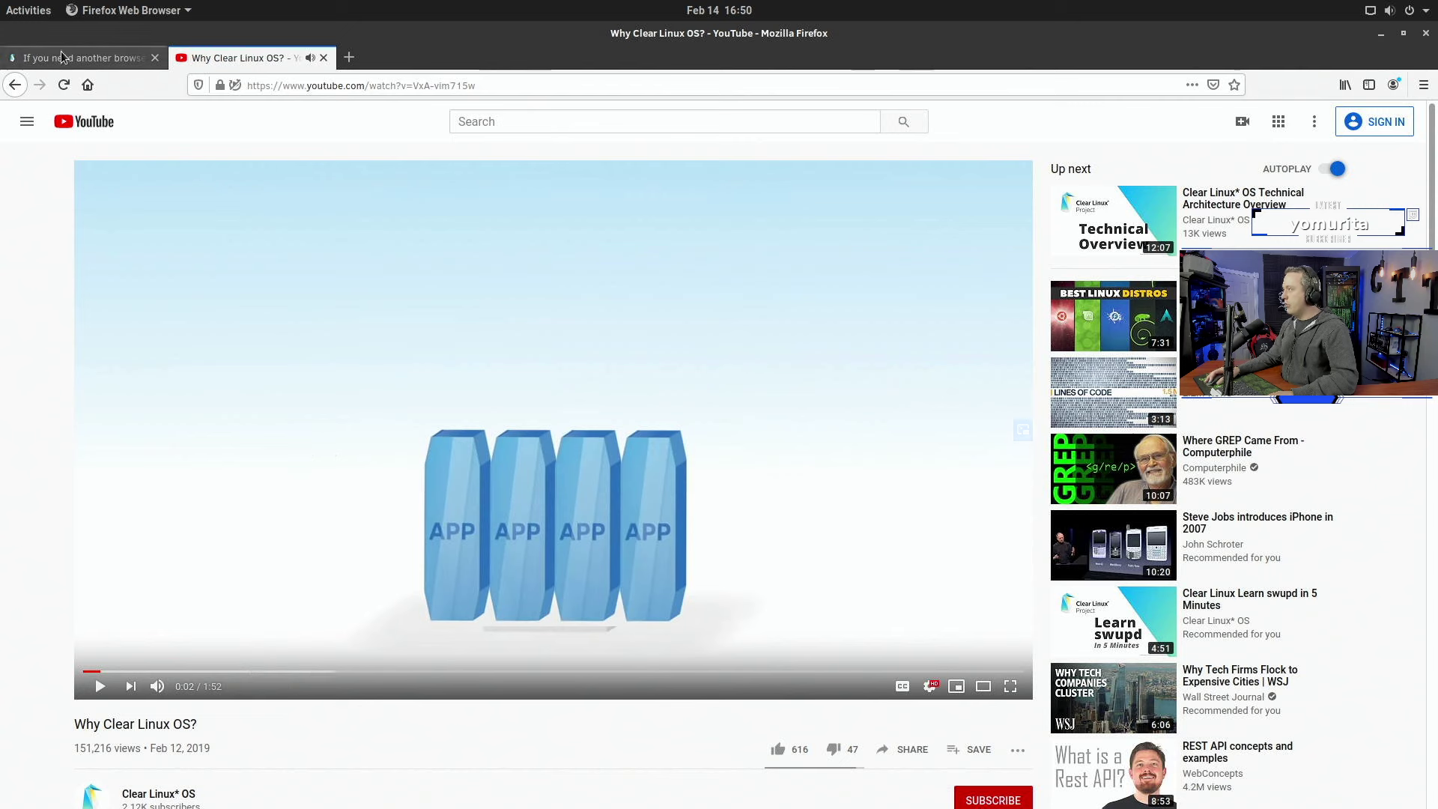
# Step: Raise the system volume to the maximum and play the video for a few seconds to check its sound, leaving it paused
pyautogui.click(1425, 9)
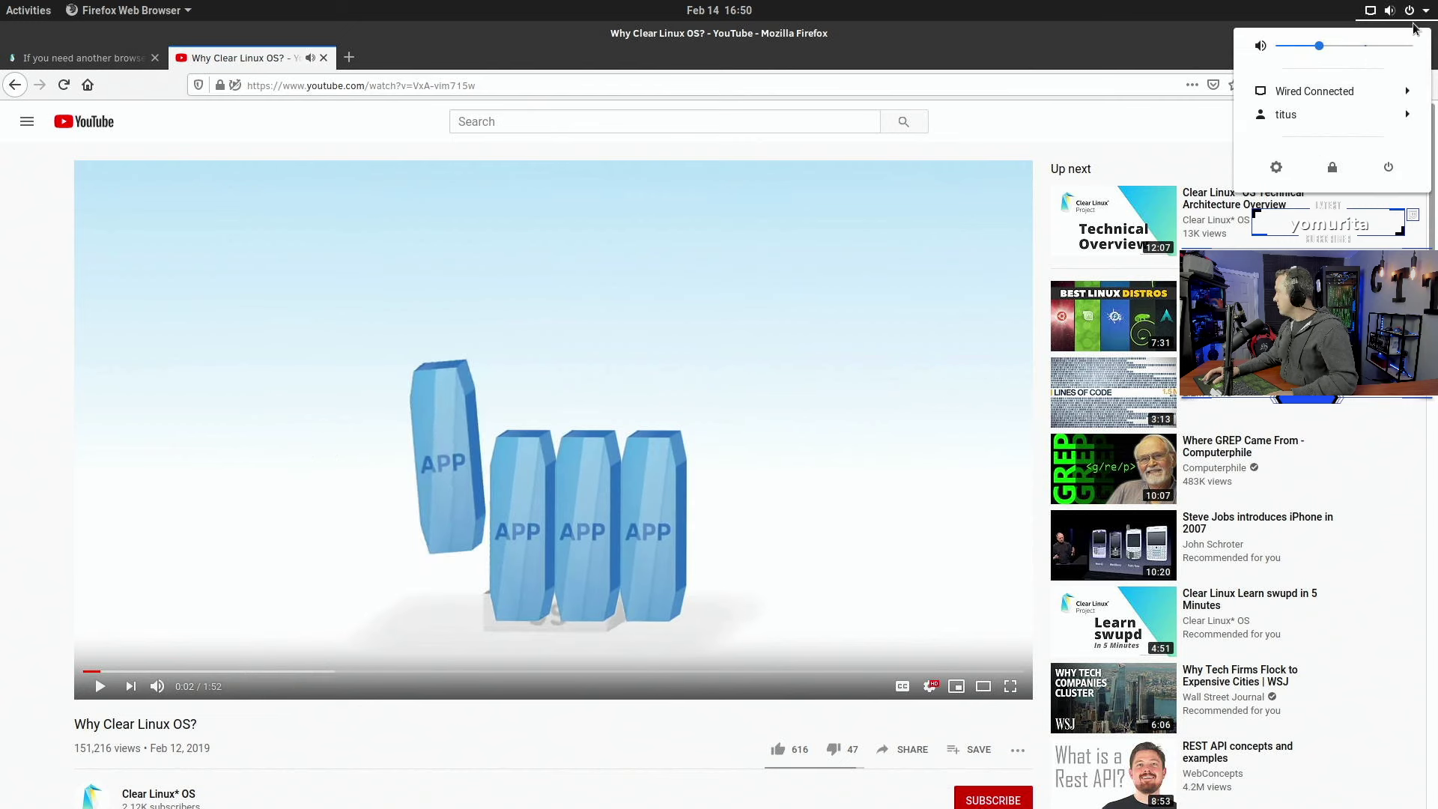
pyautogui.moveTo(1318, 46); pyautogui.dragTo(1409, 46)
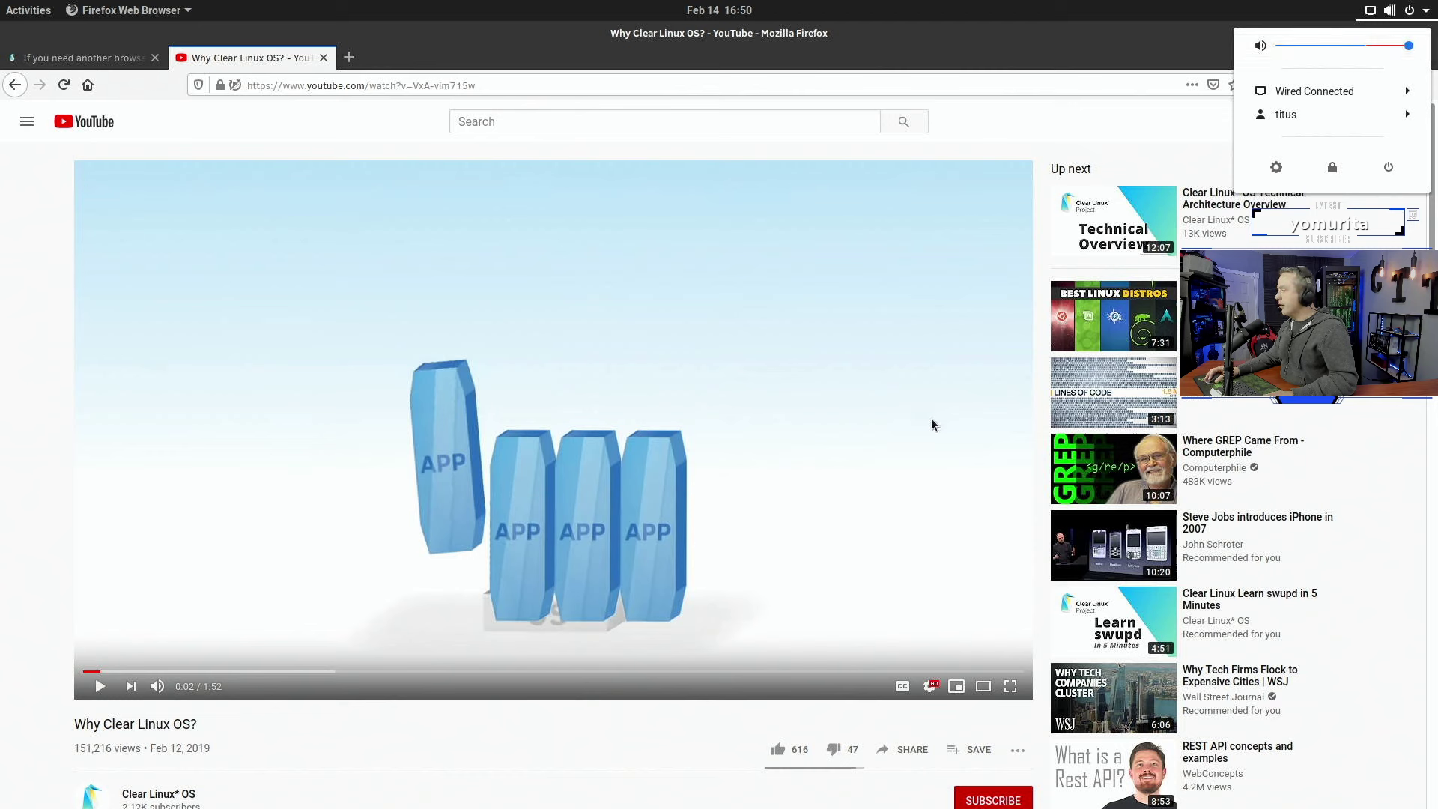
pyautogui.click(462, 397)
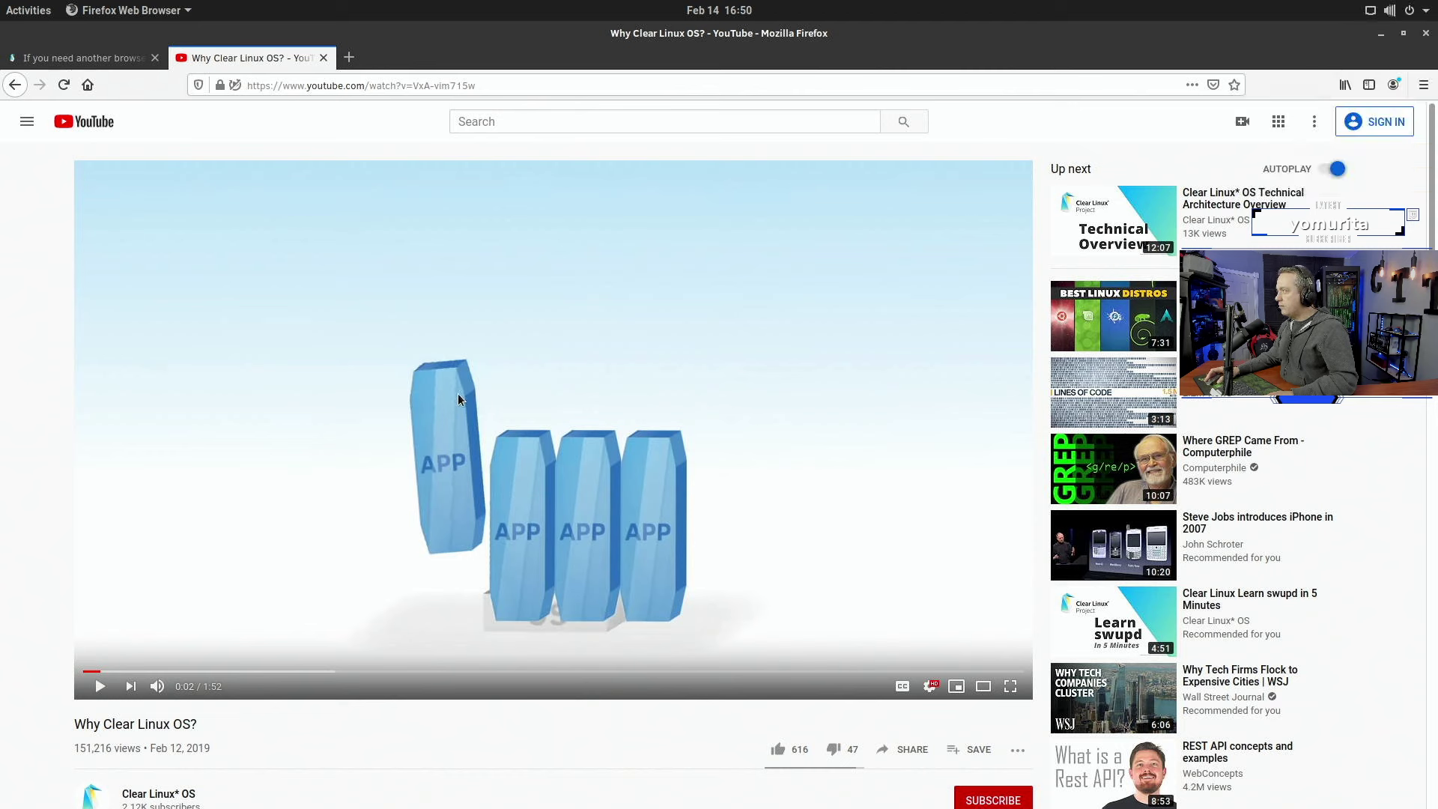
pyautogui.click(507, 460)
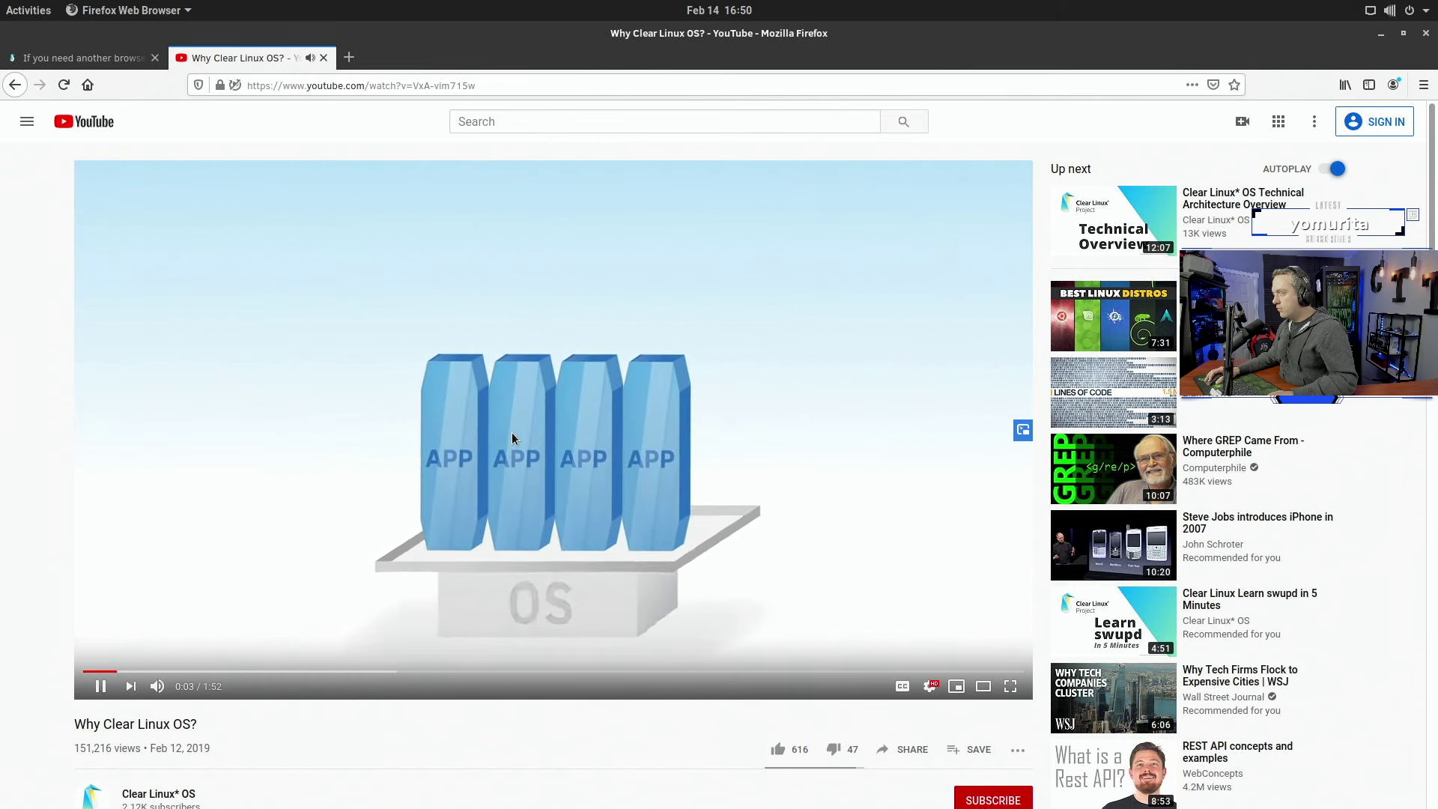
pyautogui.click(513, 438)
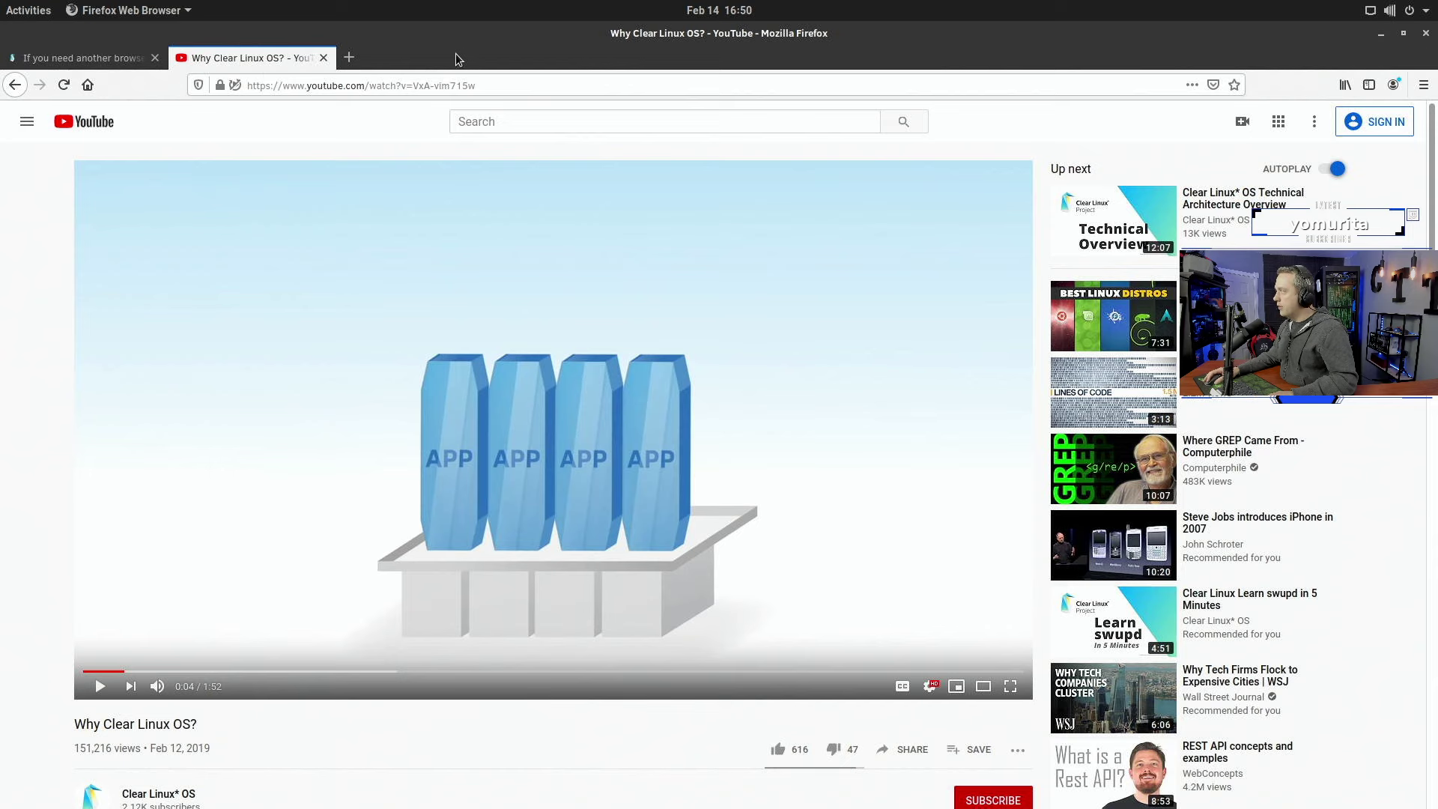
# Step: Open the Soundcraft Ui mixer at 192.168.69.45 in a new browser tab and enter its mixer view
pyautogui.click(349, 63)
pyautogui.write('1')
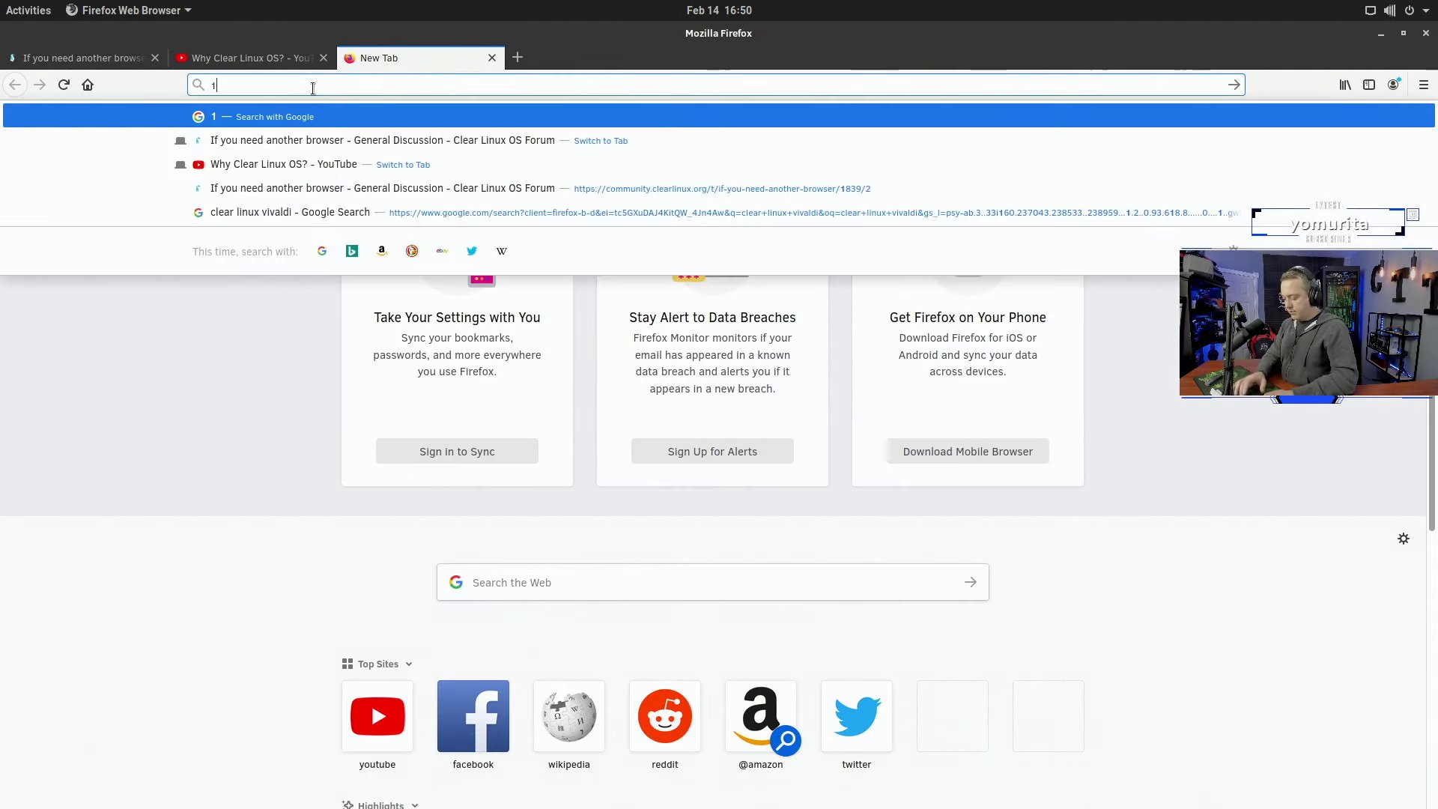
pyautogui.write('92.168.69.45')
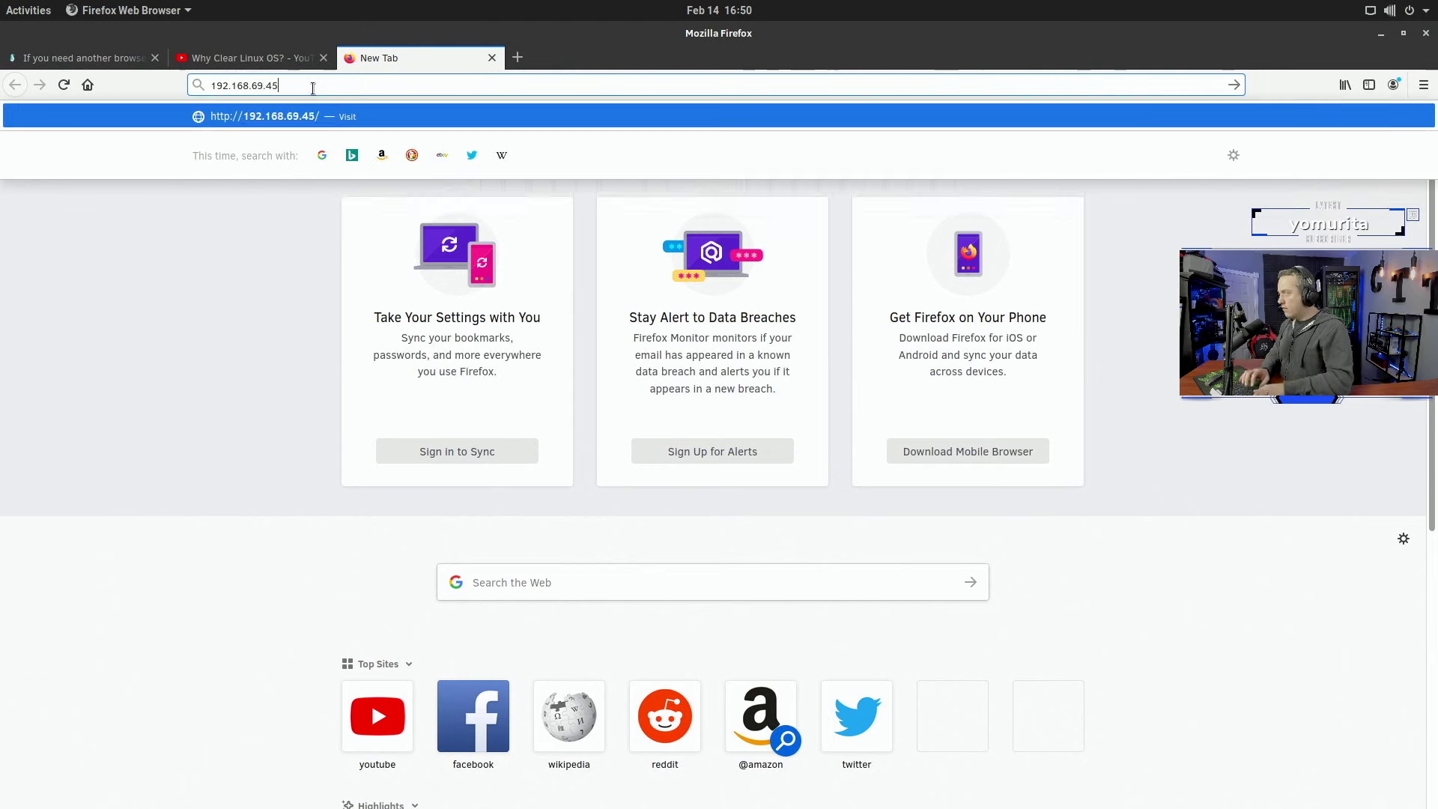
pyautogui.press('Return')
pyautogui.click(875, 515)
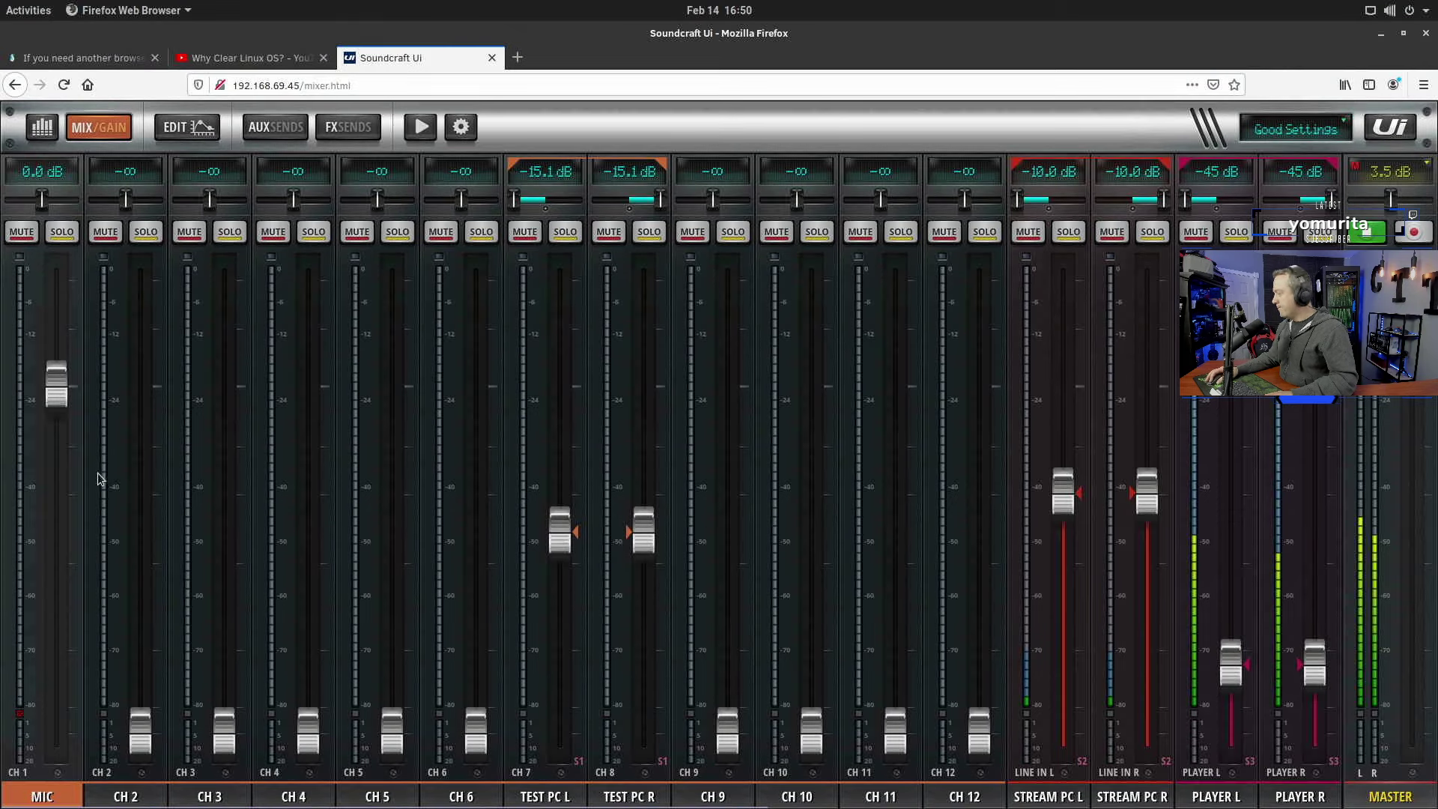
# Step: Open the mixer's channel assignment for view group 1 and add the MIC channel to it
pyautogui.click(1426, 146)
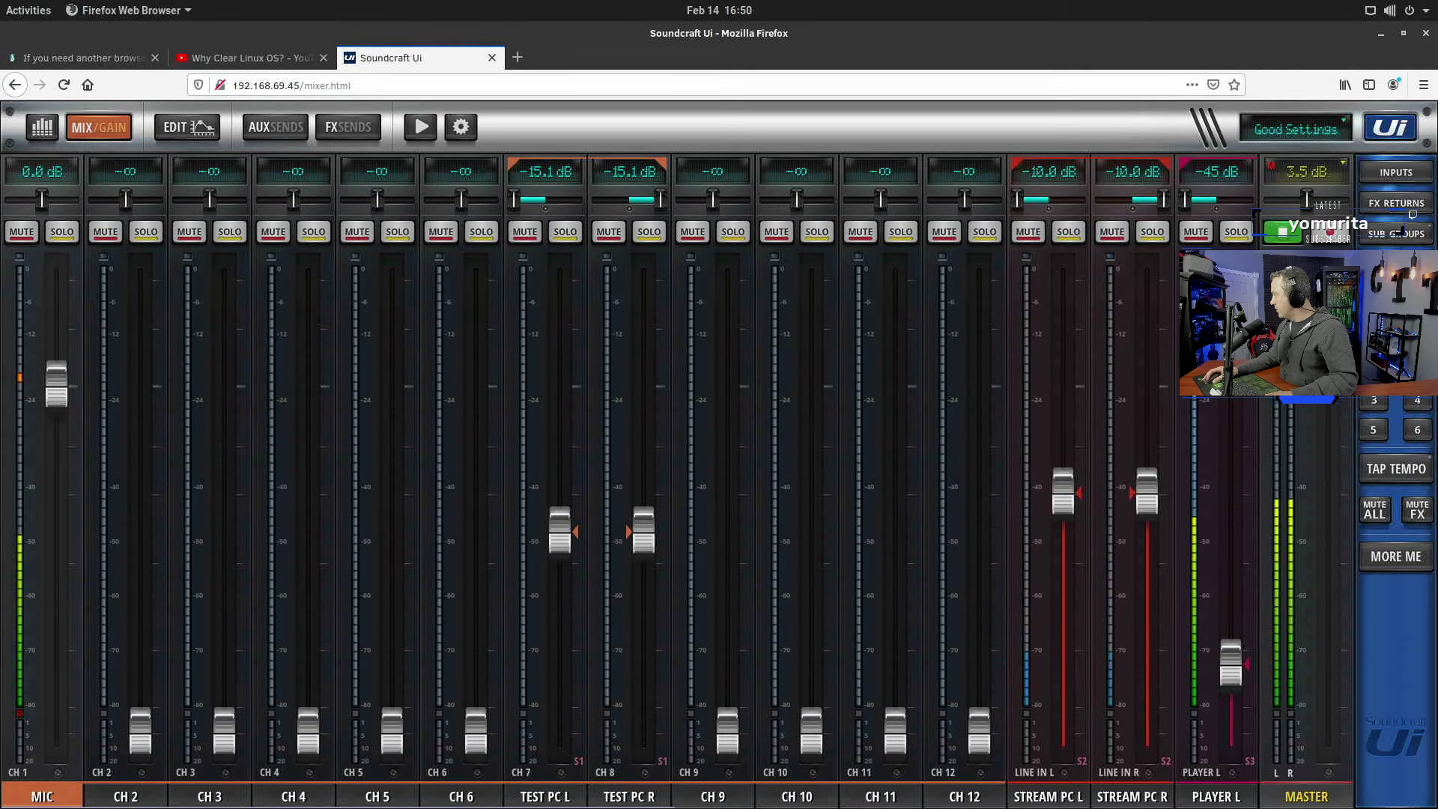
pyautogui.click(1395, 175)
pyautogui.click(1374, 370)
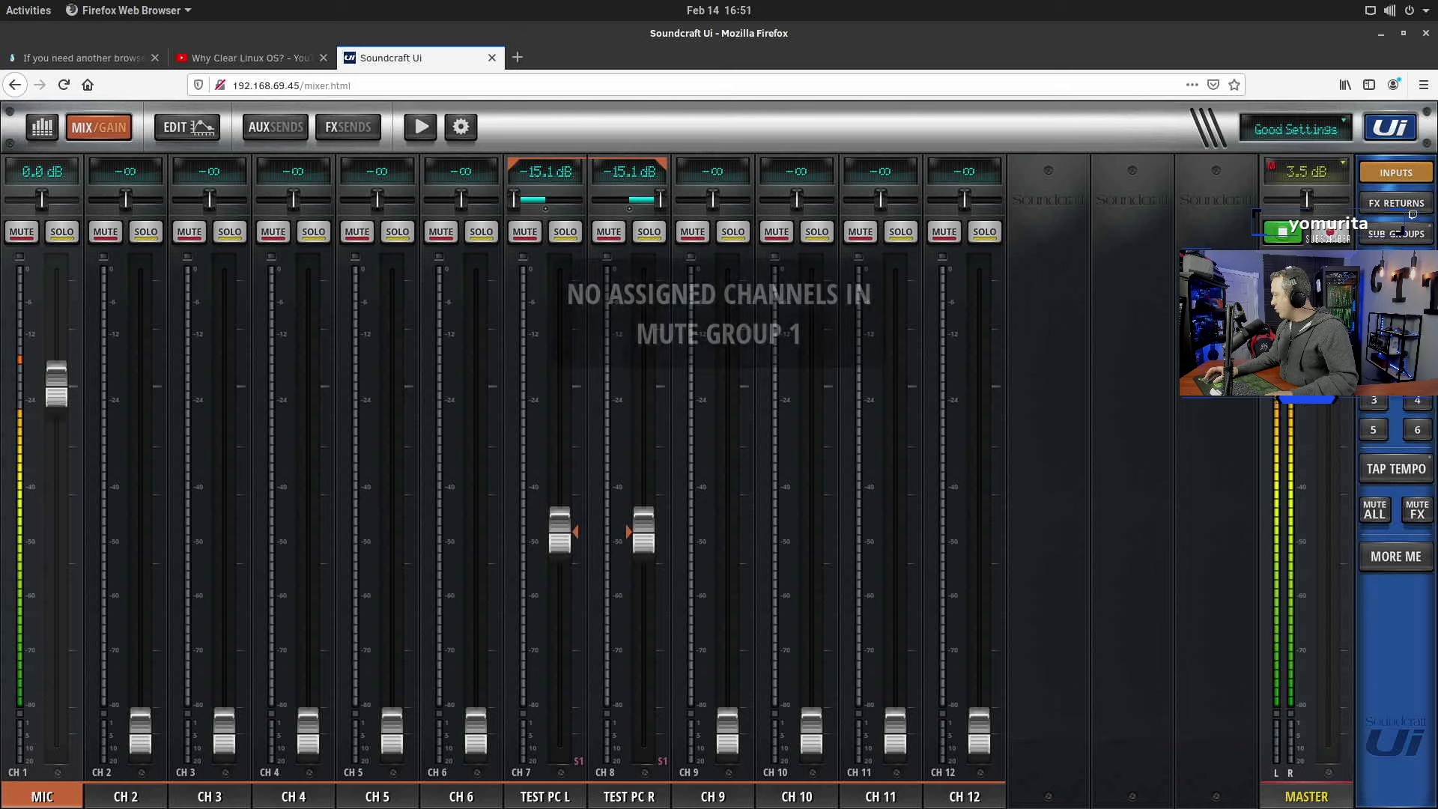
pyautogui.click(1402, 180)
pyautogui.click(1374, 370)
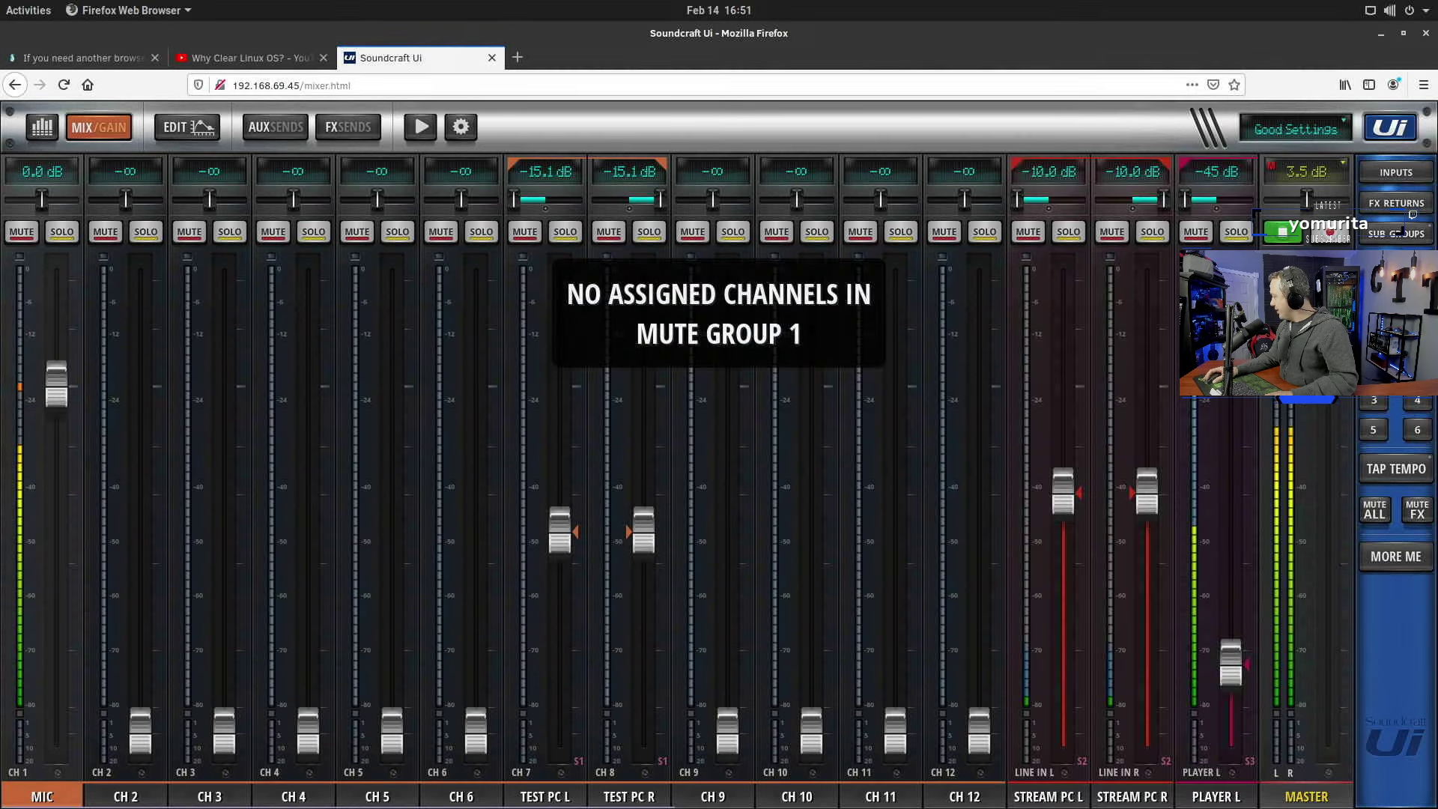
pyautogui.click(1374, 370)
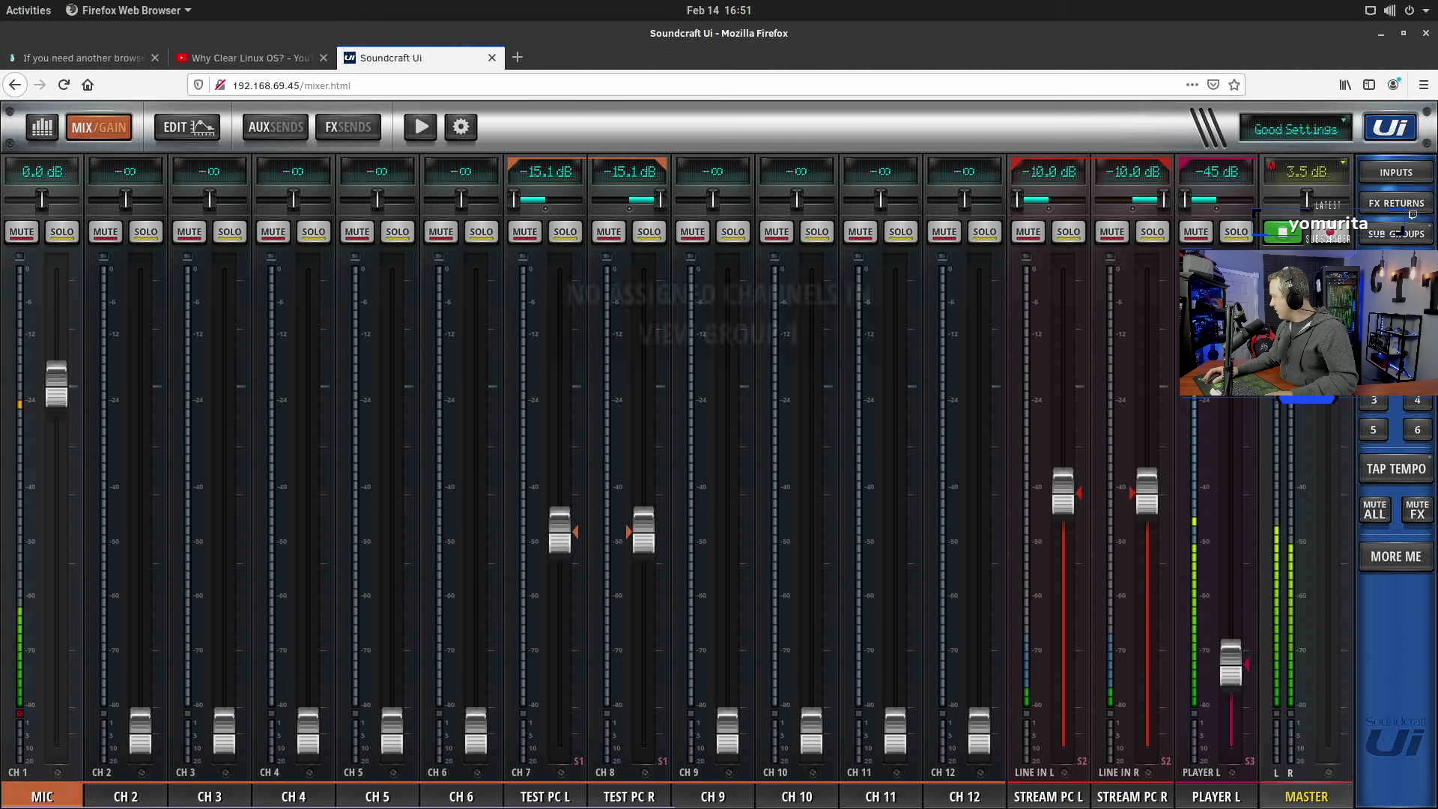
pyautogui.click(1374, 370)
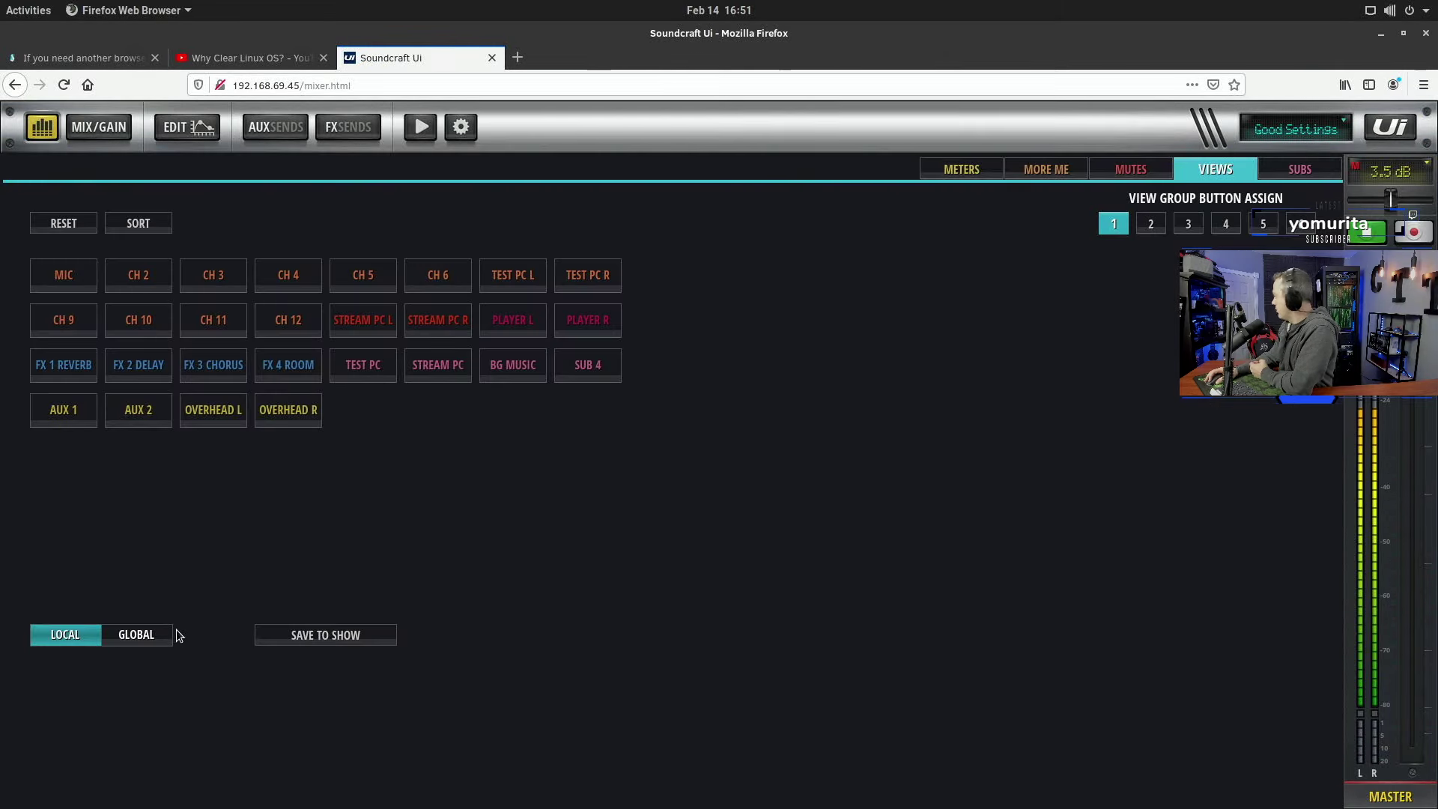
pyautogui.click(54, 290)
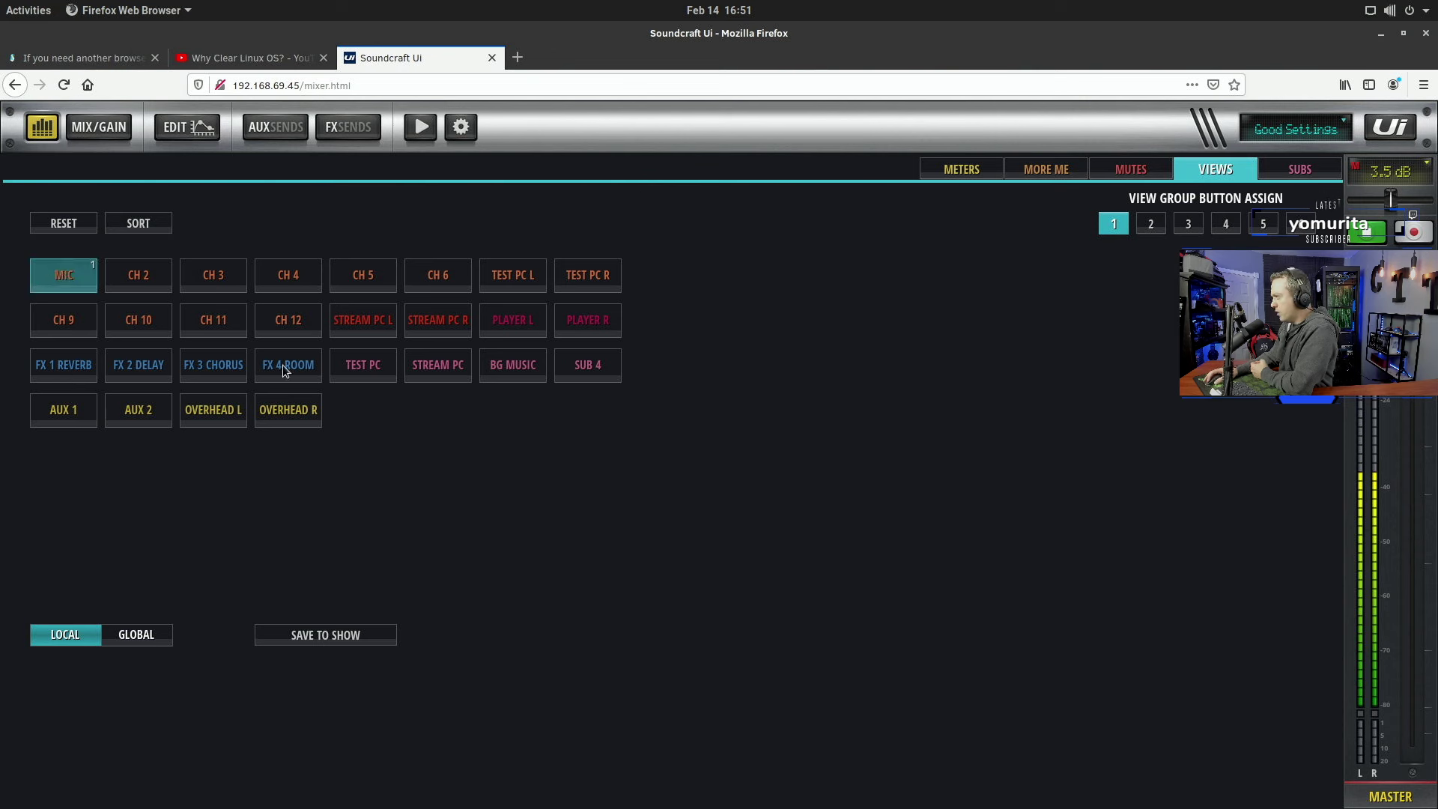
pyautogui.click(365, 323)
pyautogui.click(452, 335)
pyautogui.click(501, 326)
pyautogui.click(617, 320)
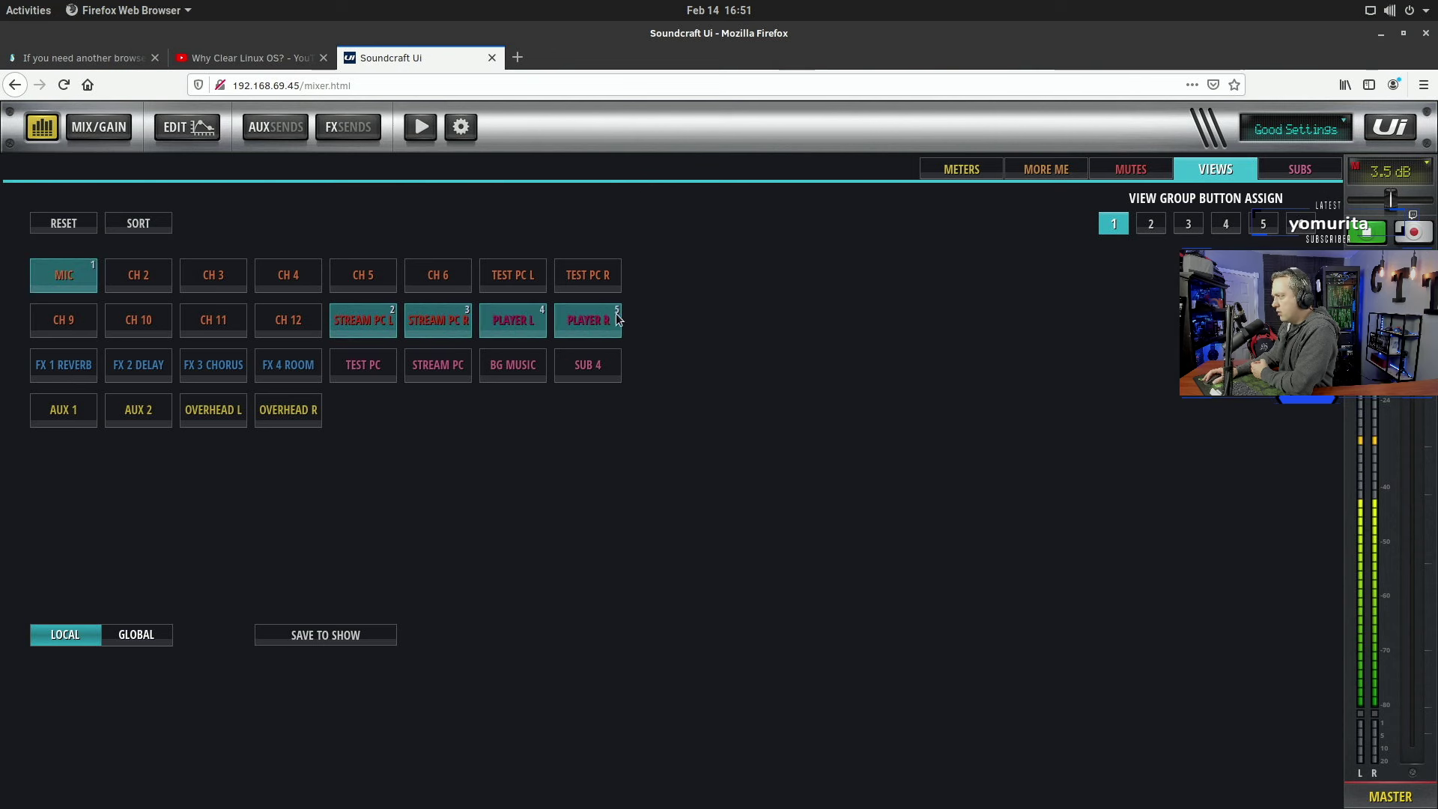
pyautogui.click(374, 337)
pyautogui.click(438, 325)
pyautogui.click(524, 326)
pyautogui.click(578, 324)
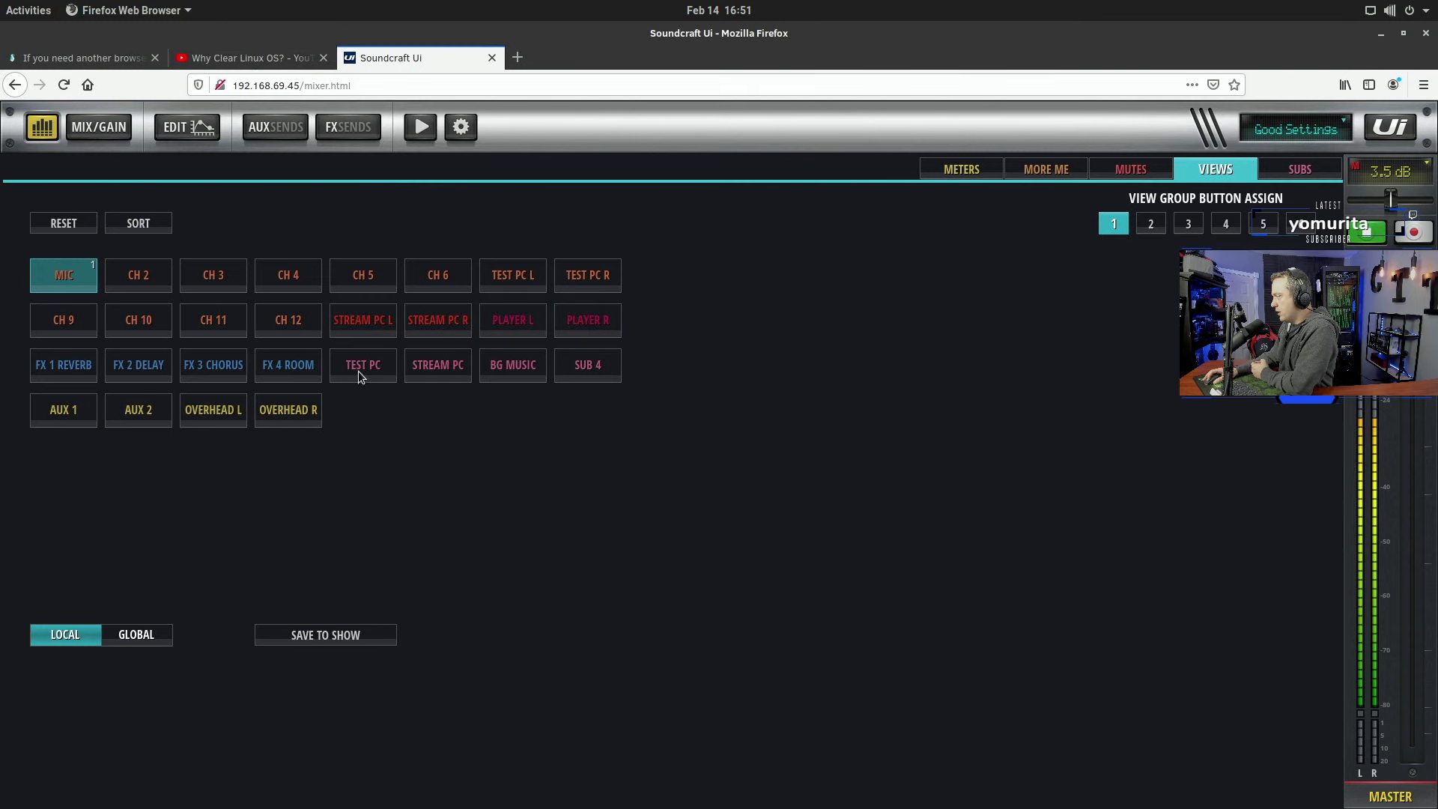
# Step: Add TEST PC, STREAM PC, BG MUSIC, OVERHEAD L and OVERHEAD R to view group 1 and save the view groups to the show
pyautogui.click(359, 377)
pyautogui.click(446, 370)
pyautogui.click(515, 372)
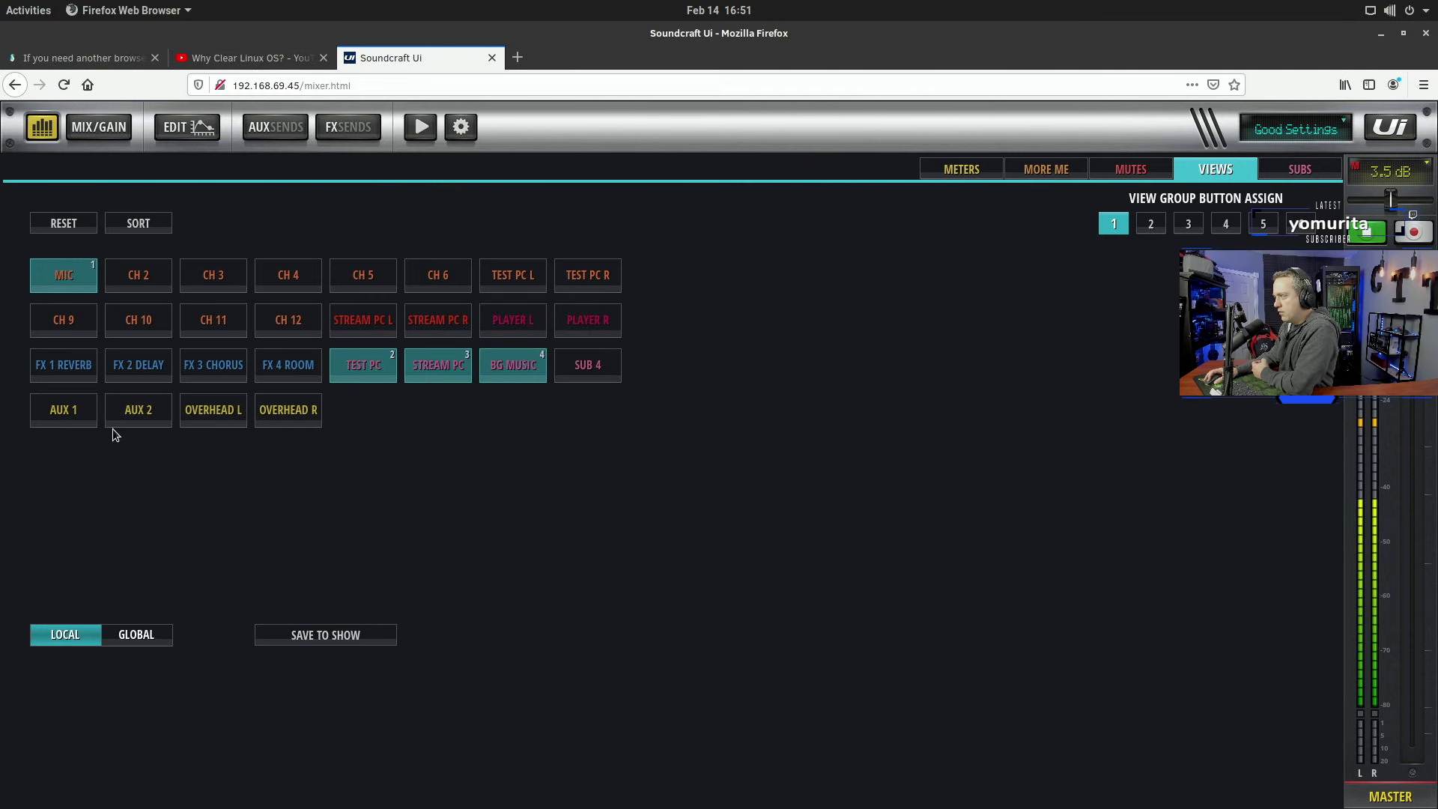
pyautogui.click(197, 418)
pyautogui.click(263, 402)
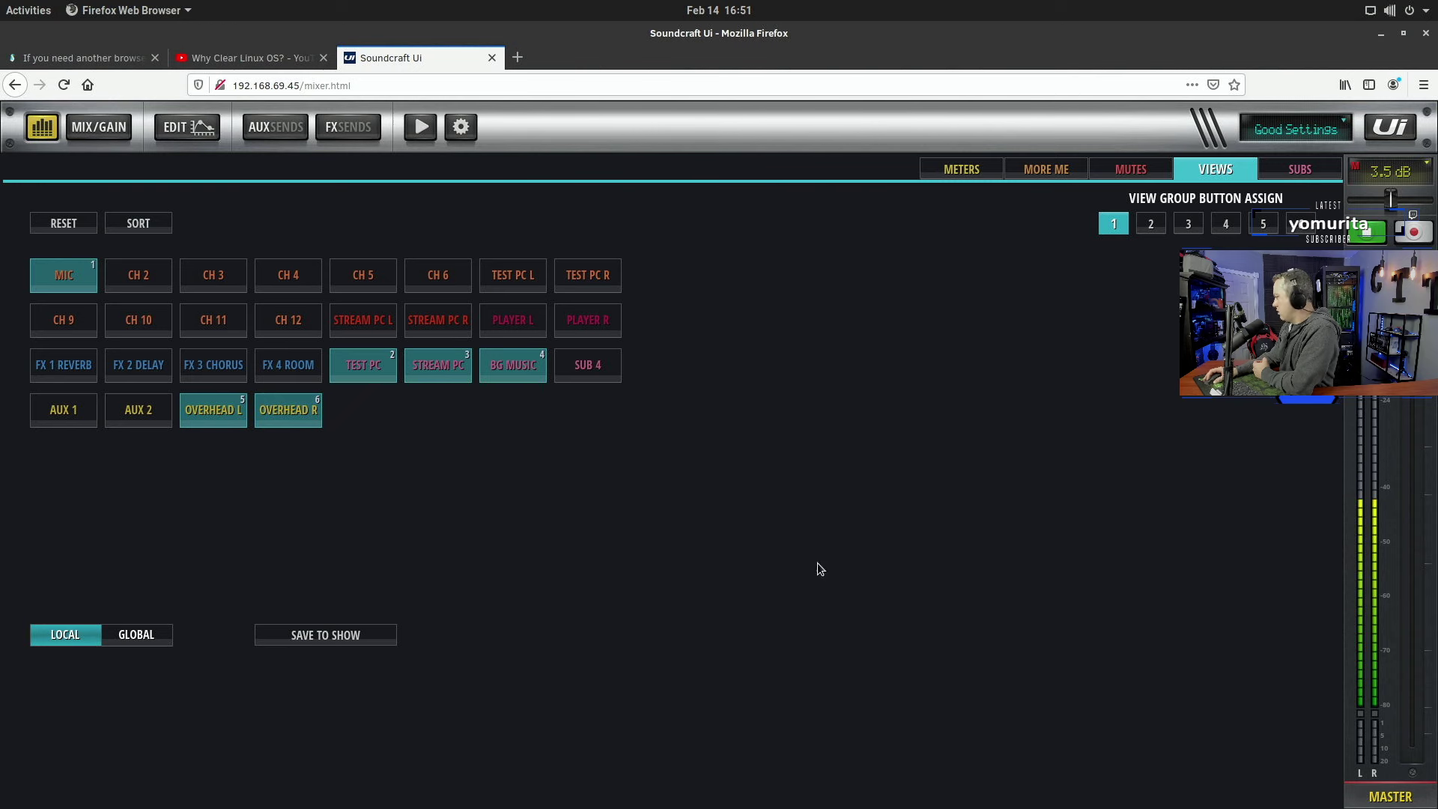
pyautogui.click(343, 636)
pyautogui.click(655, 360)
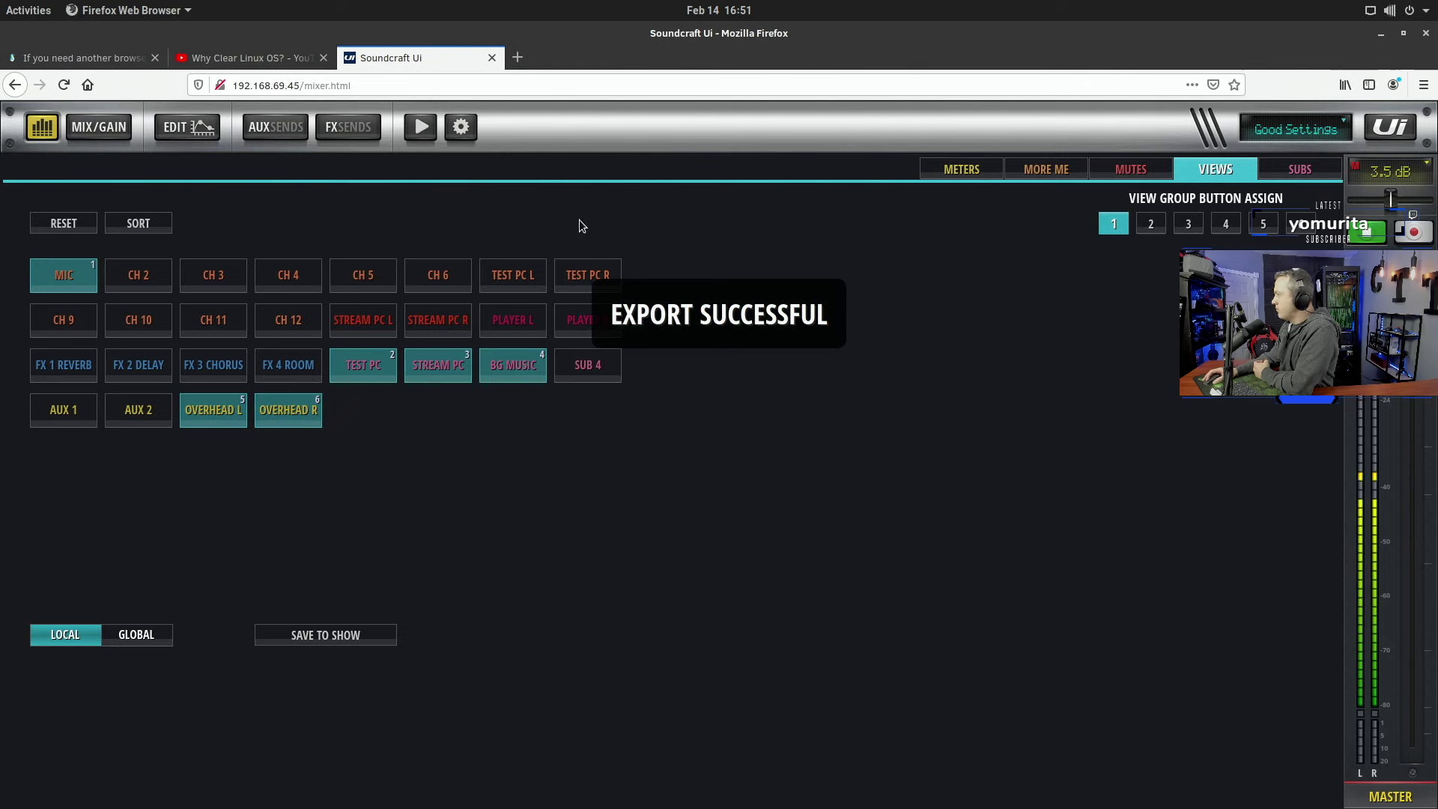
# Step: Show view group 1 in the mixer's fader view and raise the TEST PC subgroup fader to 10.0 dB
pyautogui.click(76, 131)
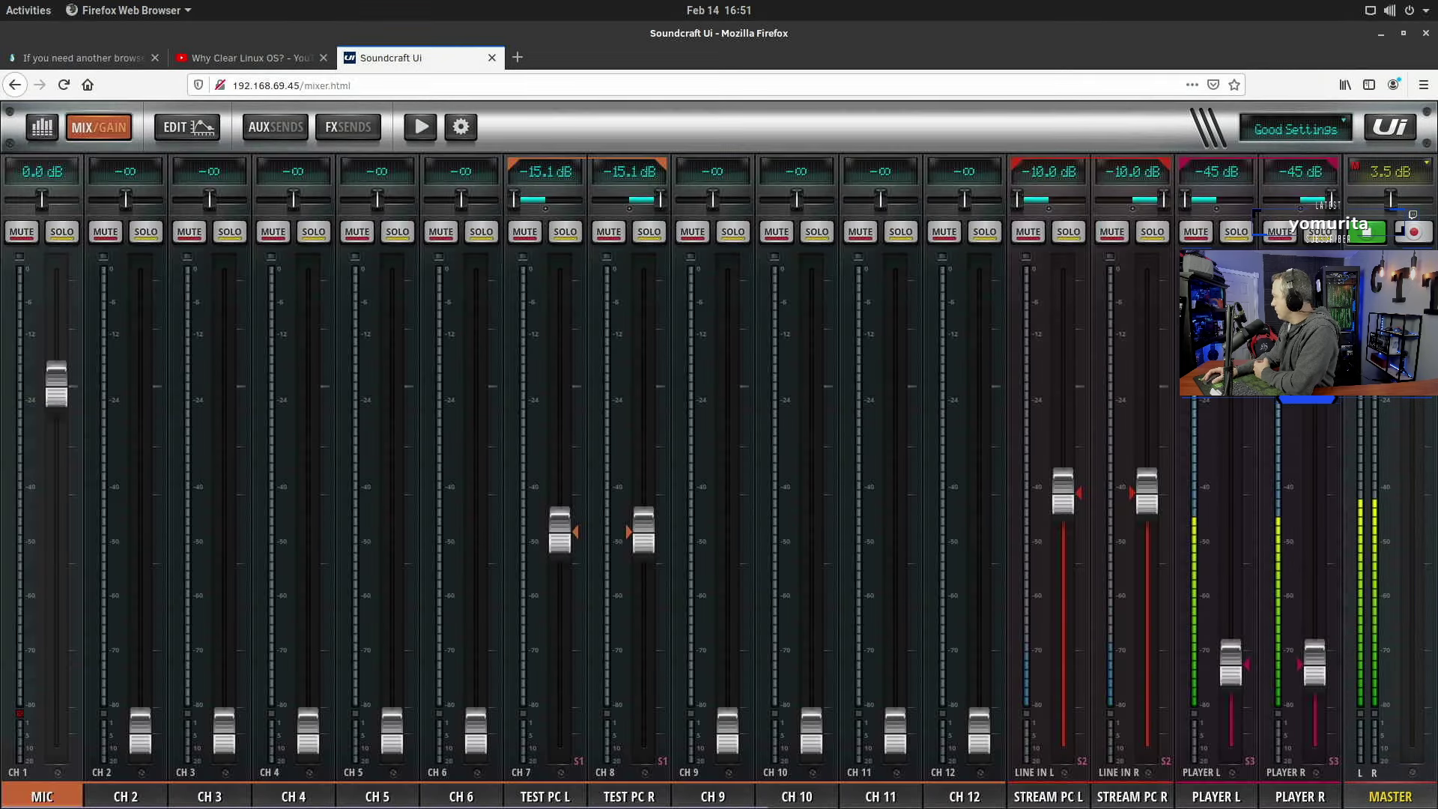
pyautogui.click(1391, 133)
pyautogui.click(1374, 370)
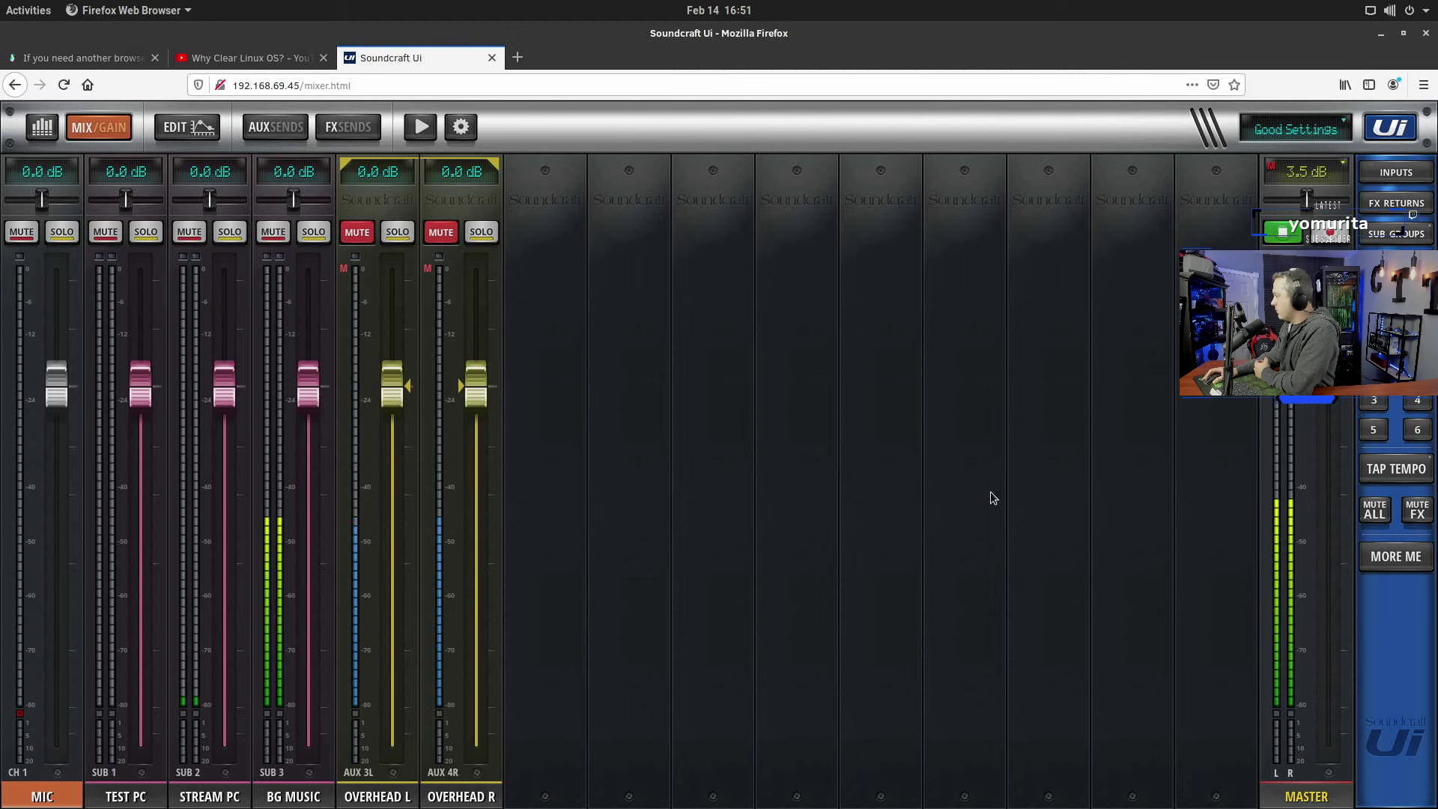
pyautogui.moveTo(140, 386); pyautogui.dragTo(140, 279)
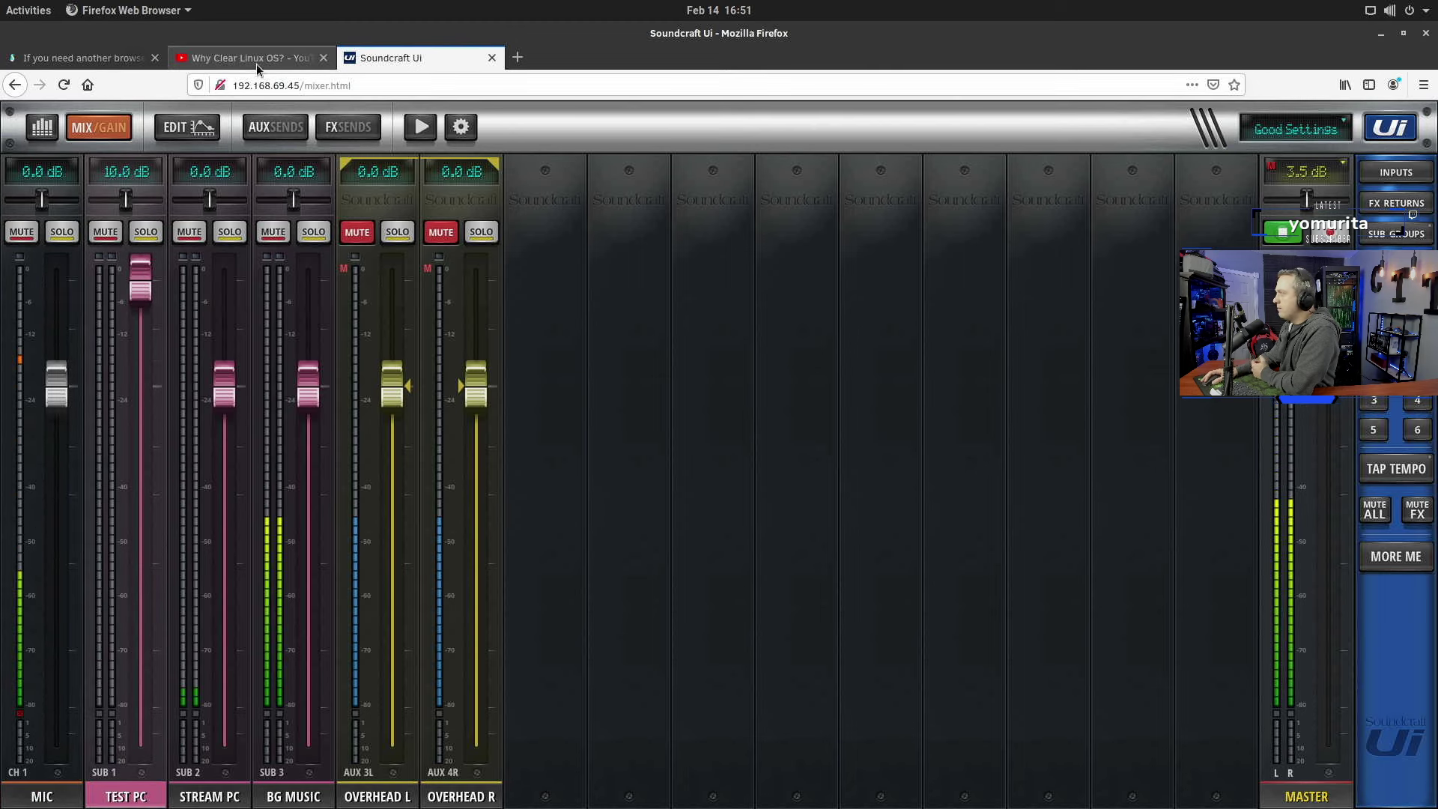
# Step: Return to the "Why Clear Linux OS?" video, check its sound against the system volume, and replay it from the start
pyautogui.click(247, 58)
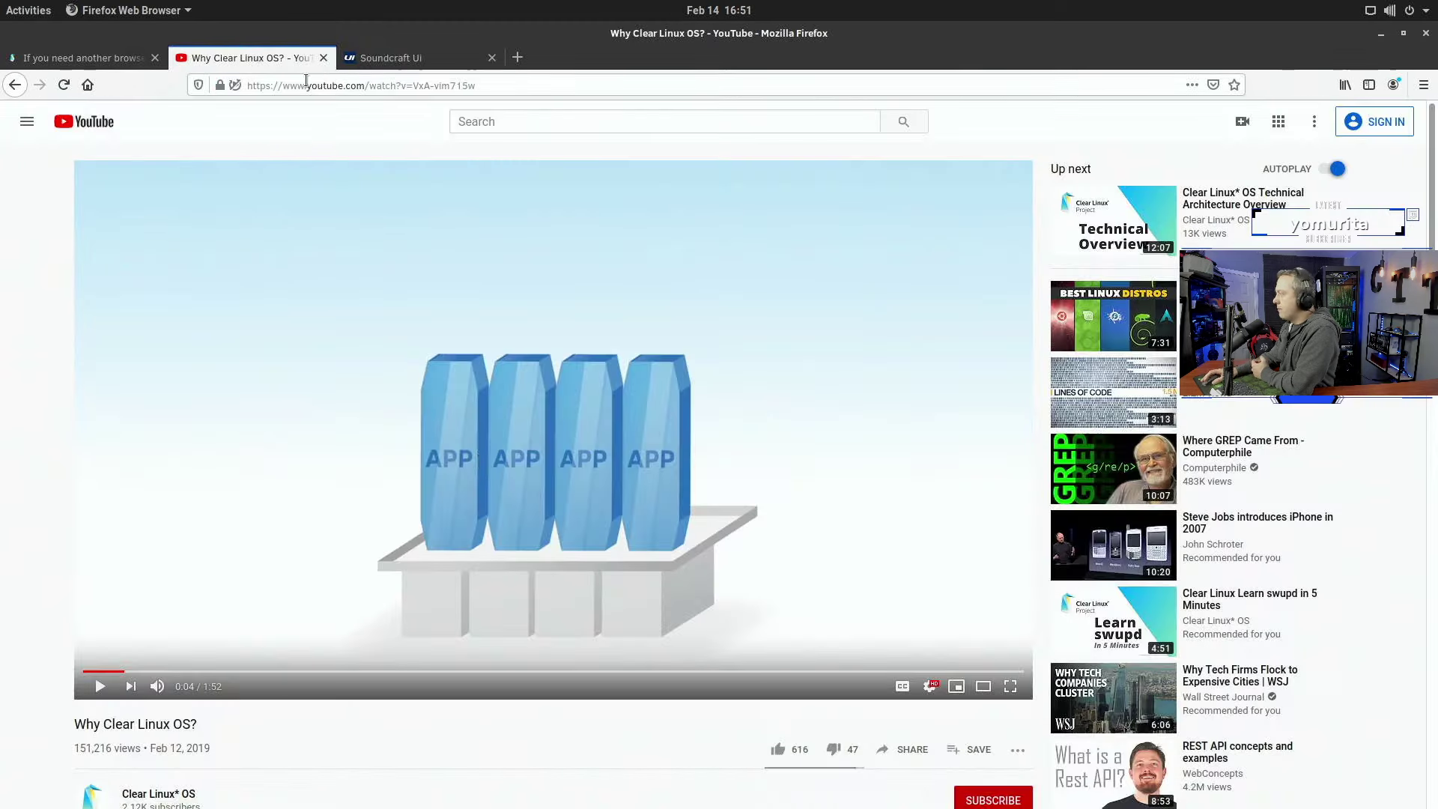
pyautogui.click(492, 426)
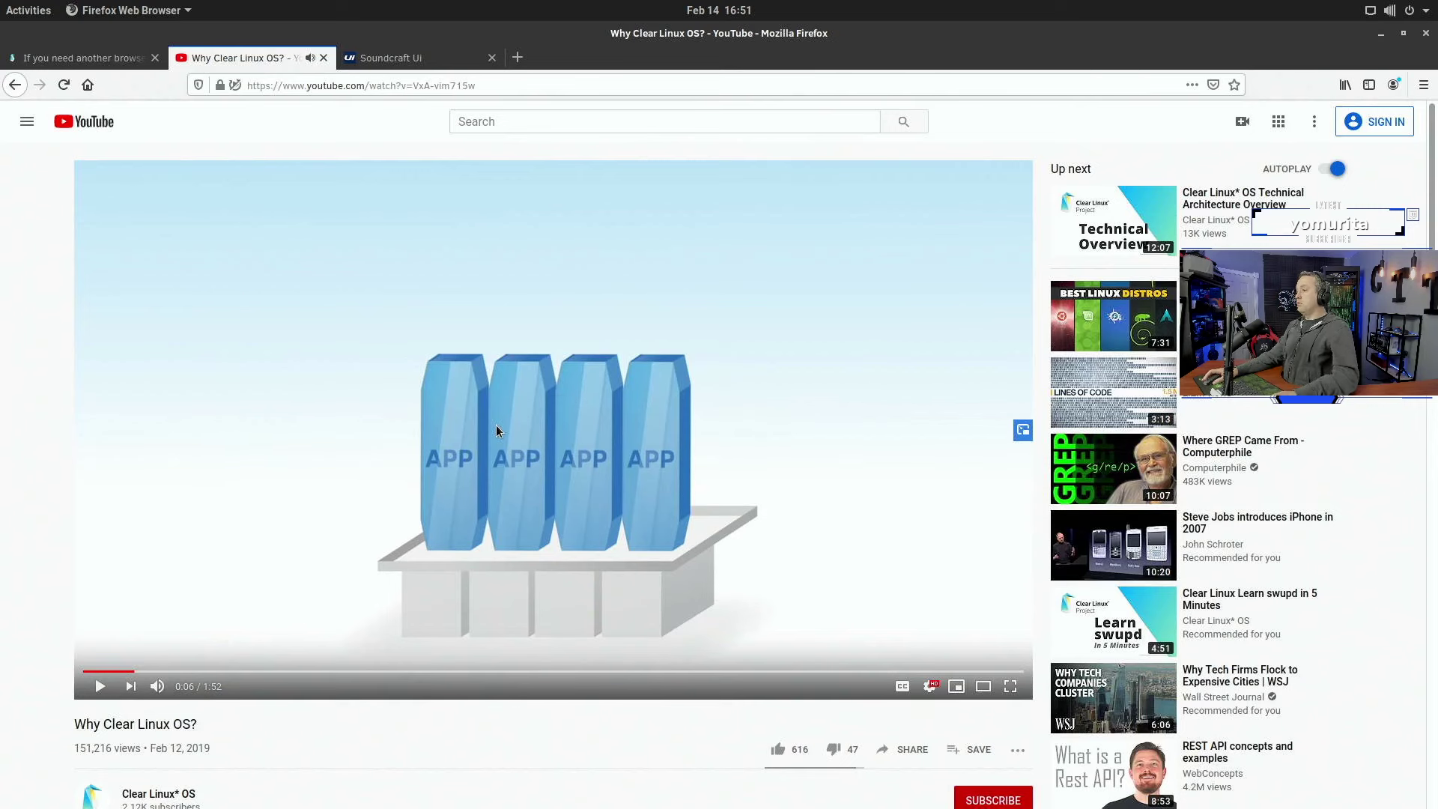
pyautogui.click(1416, 11)
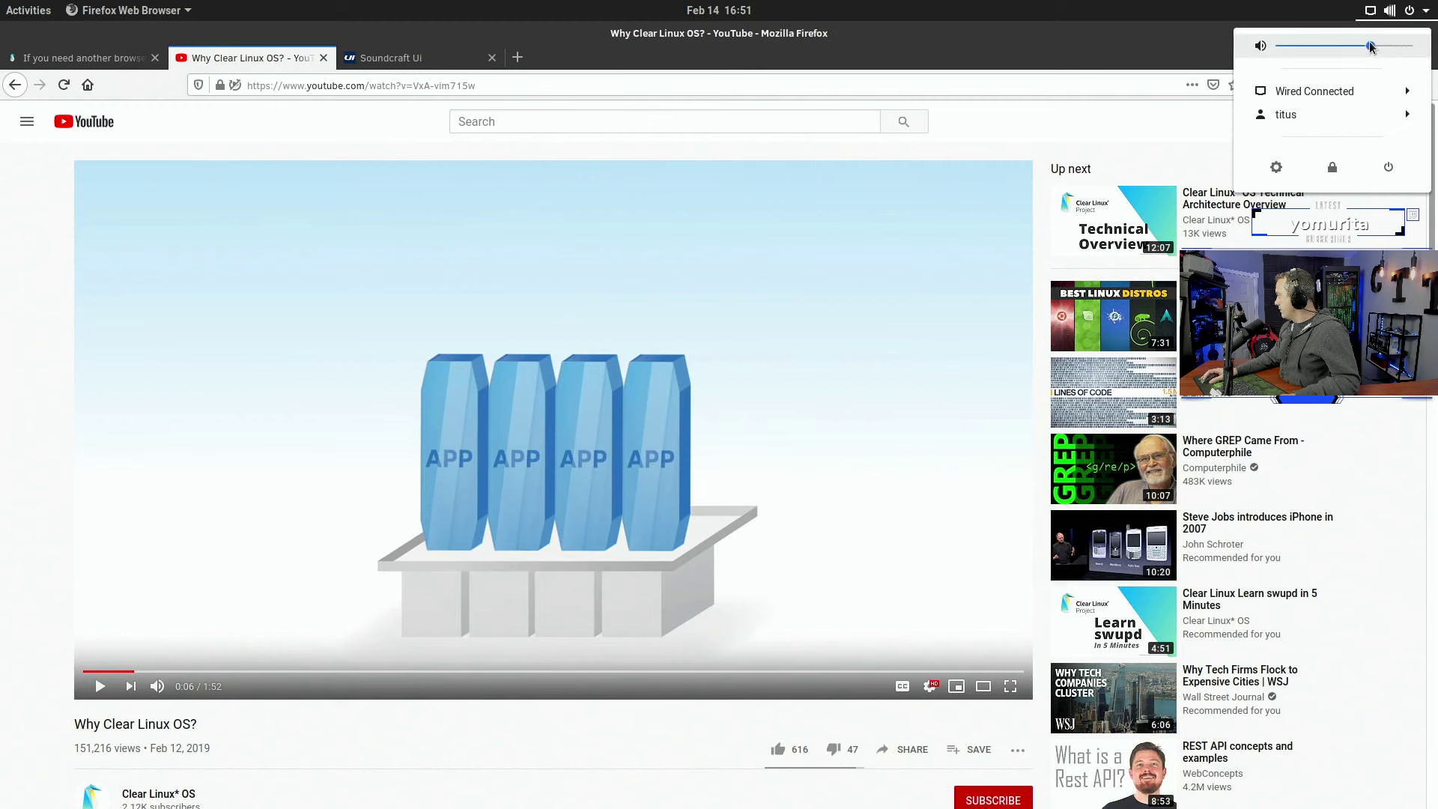
pyautogui.click(456, 424)
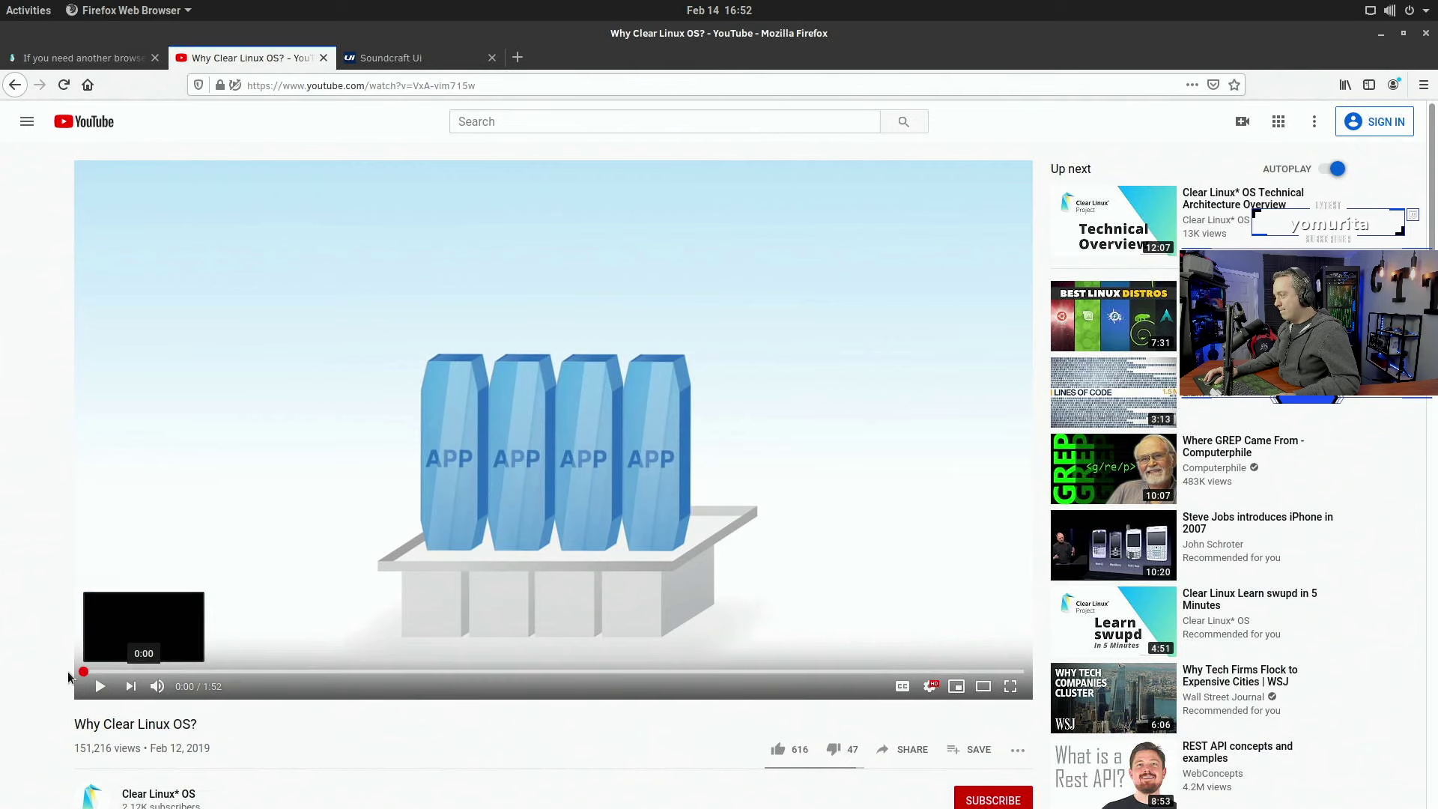
pyautogui.click(67, 671)
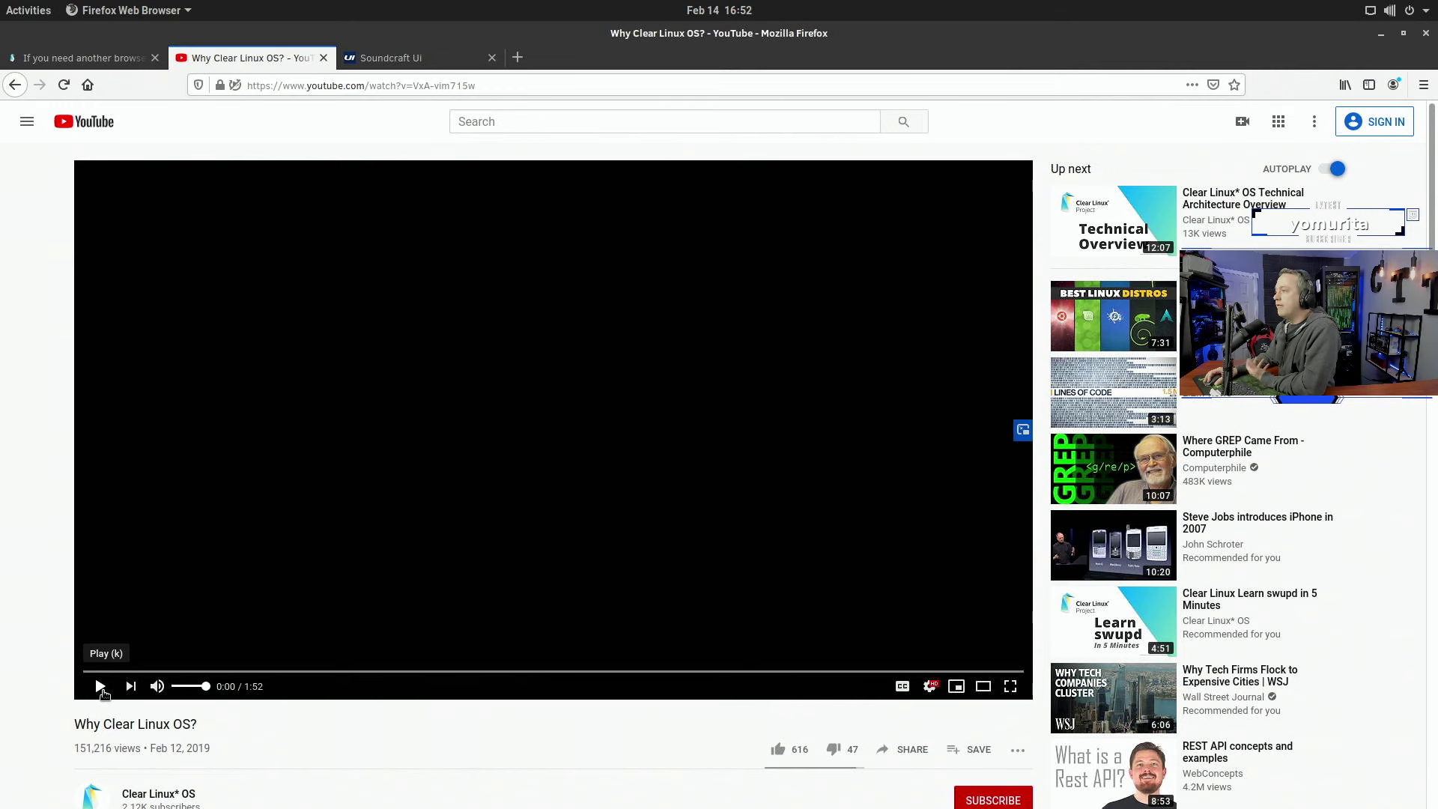
pyautogui.click(101, 687)
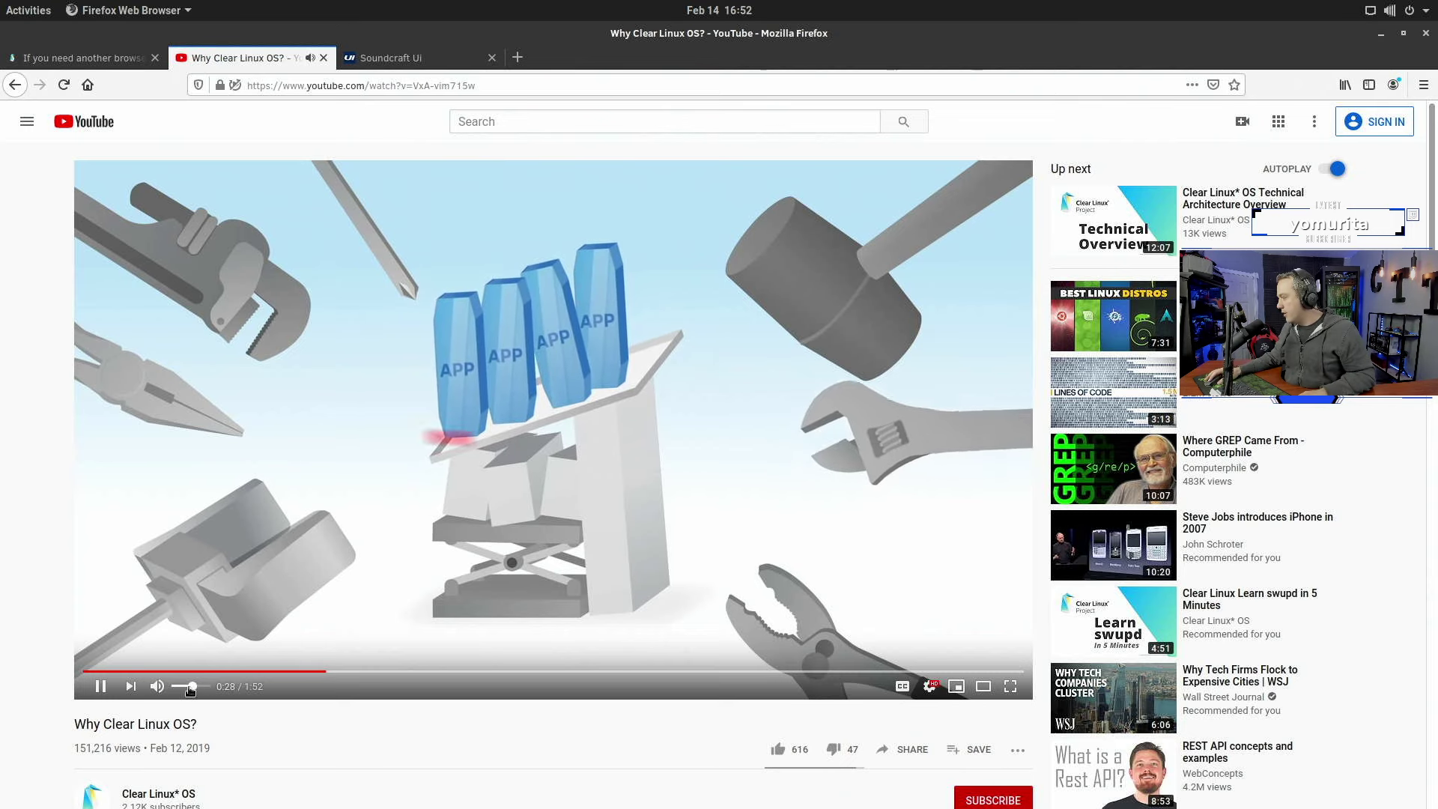
# Step: Lower the video's player volume and slightly reduce the system output volume while the video plays
pyautogui.moveTo(192, 687); pyautogui.dragTo(185, 687)
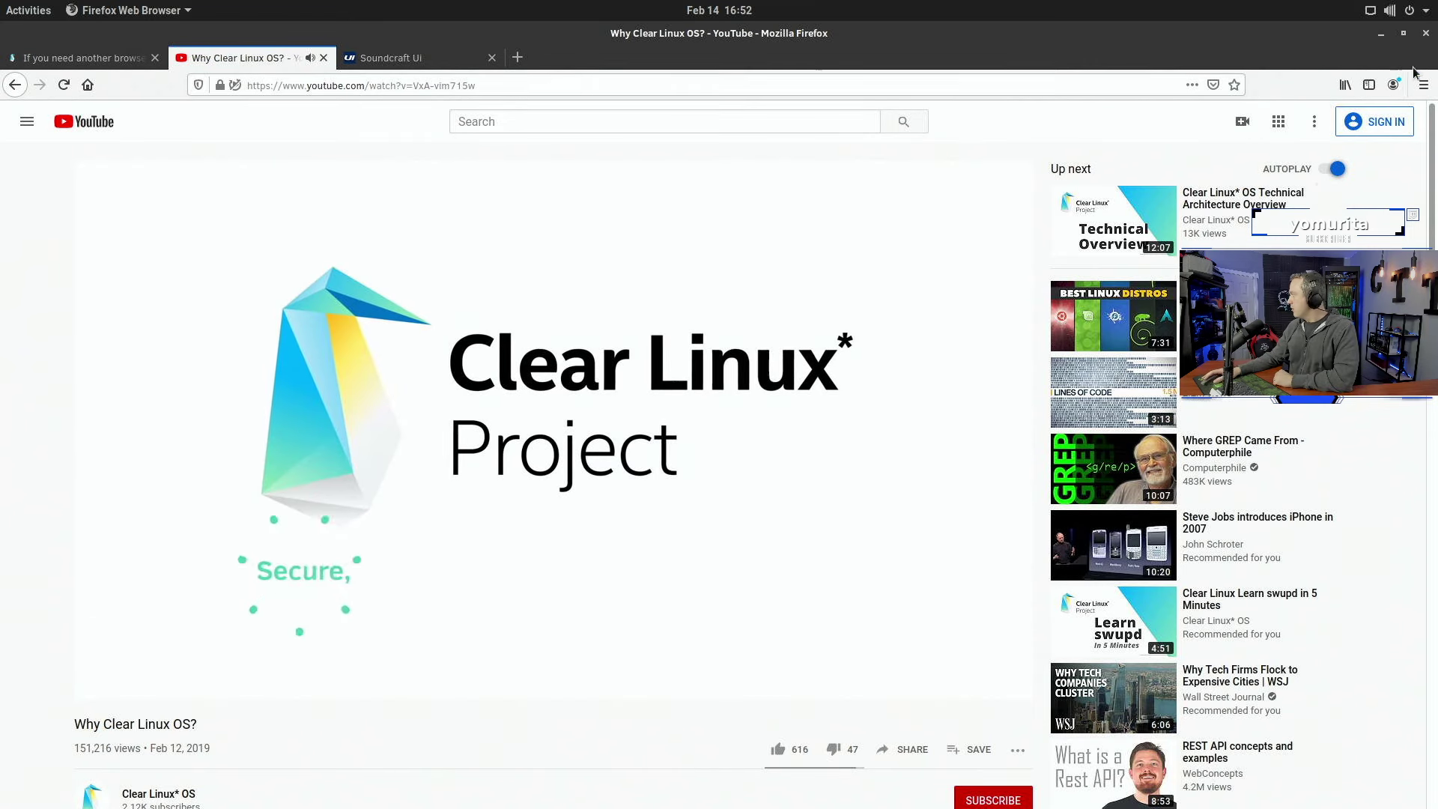
pyautogui.click(1390, 9)
pyautogui.moveTo(1367, 49); pyautogui.dragTo(1357, 49)
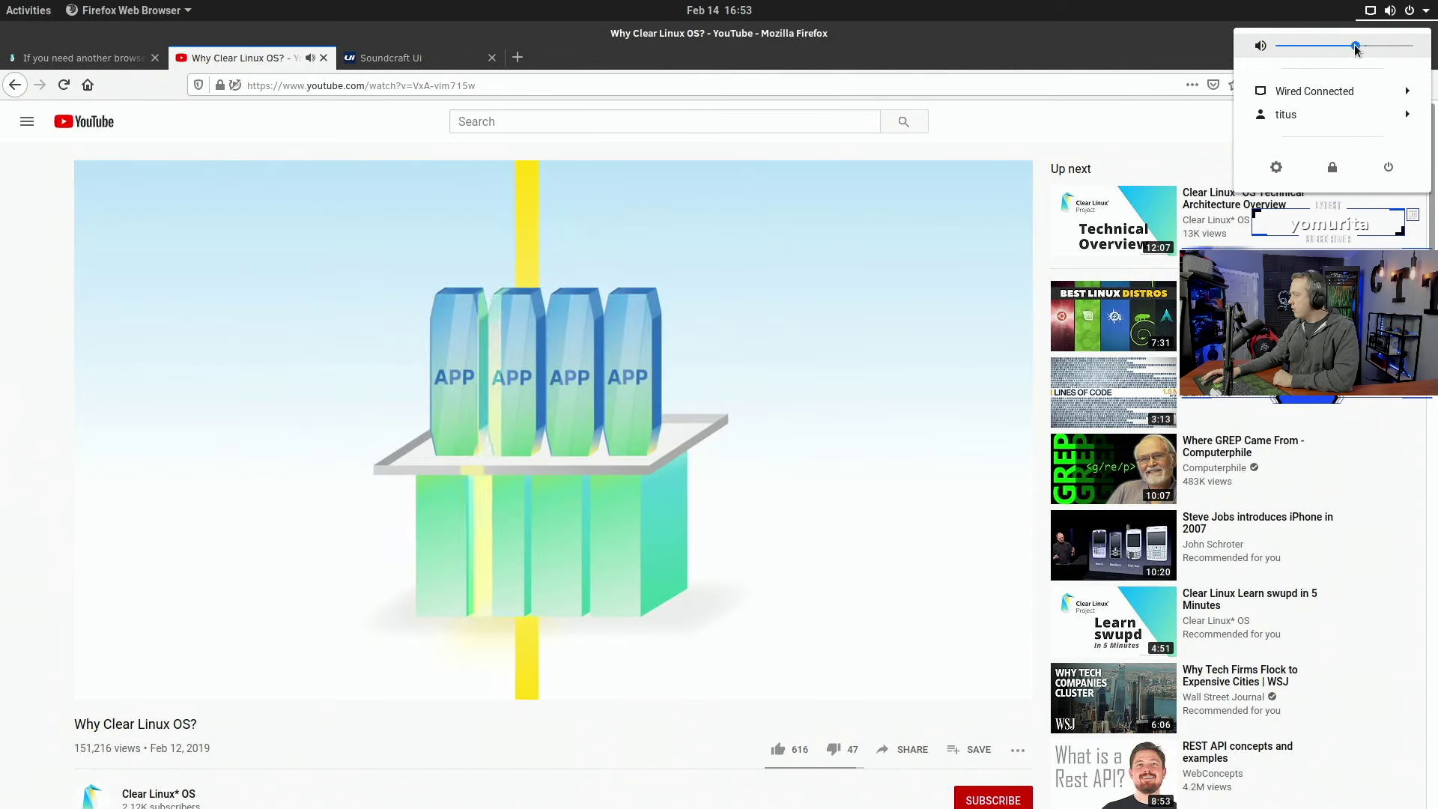
pyautogui.click(50, 729)
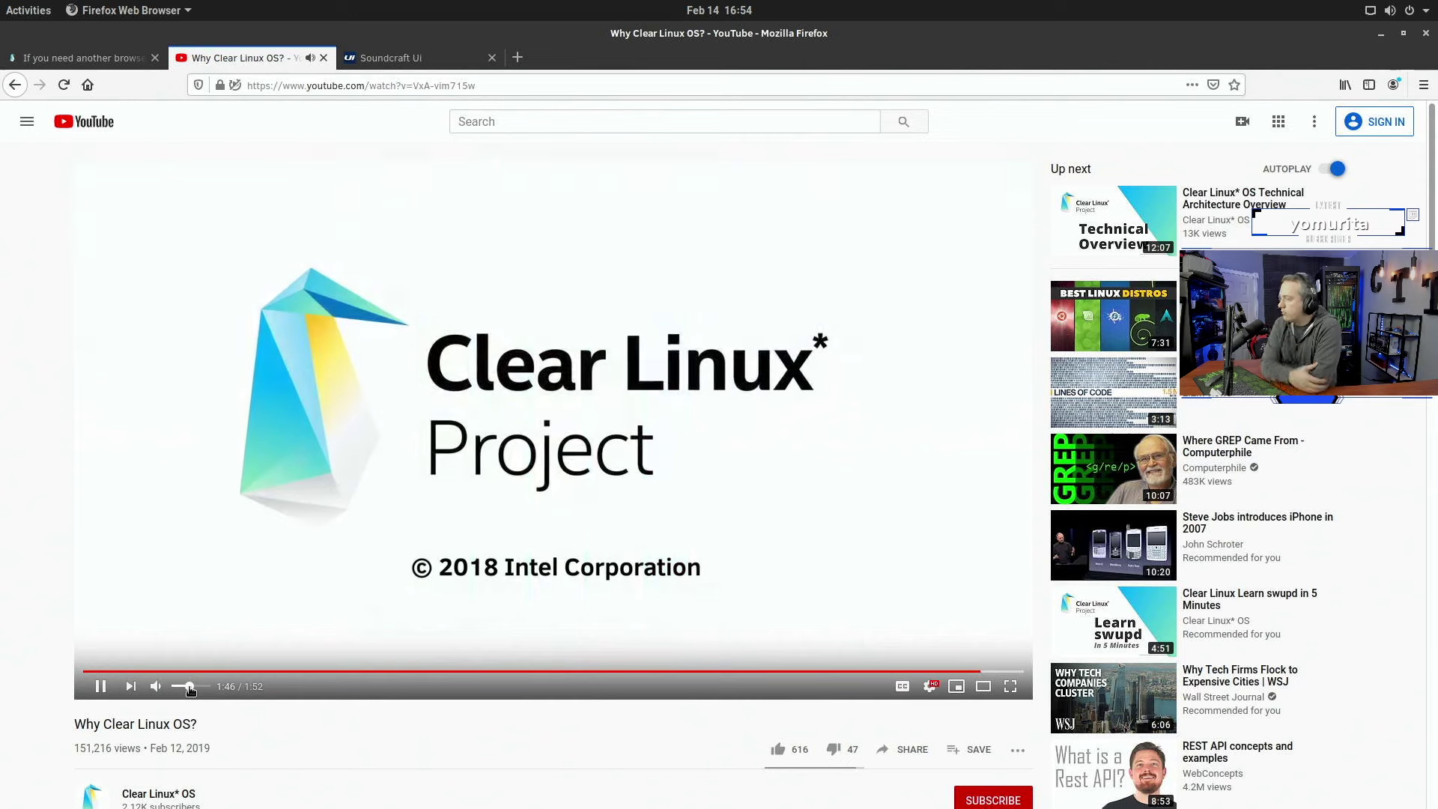
# Step: Reset the mixer's TEST PC subgroup fader to 0.0 dB and close both the video and mixer pages
pyautogui.click(323, 58)
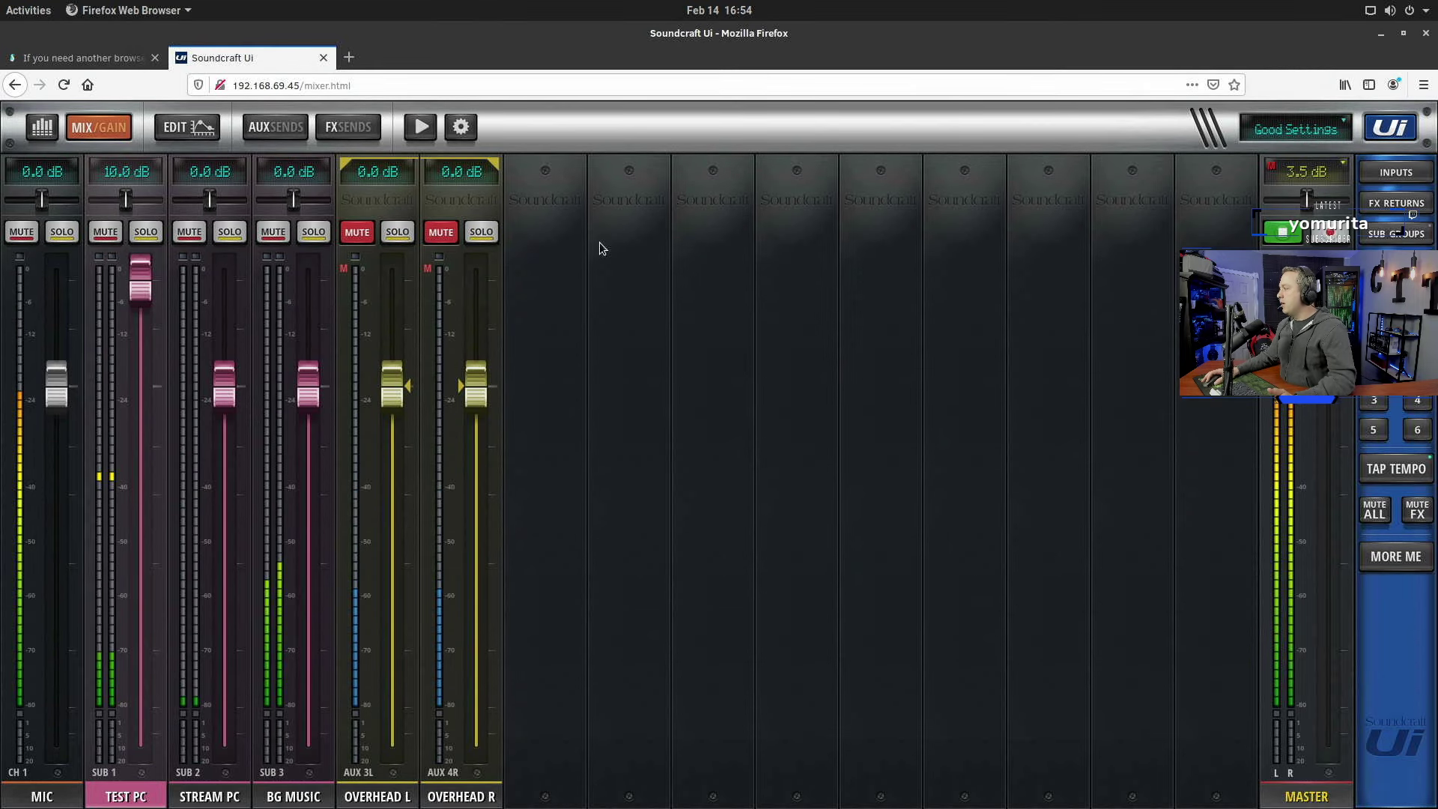
pyautogui.doubleClick(123, 174)
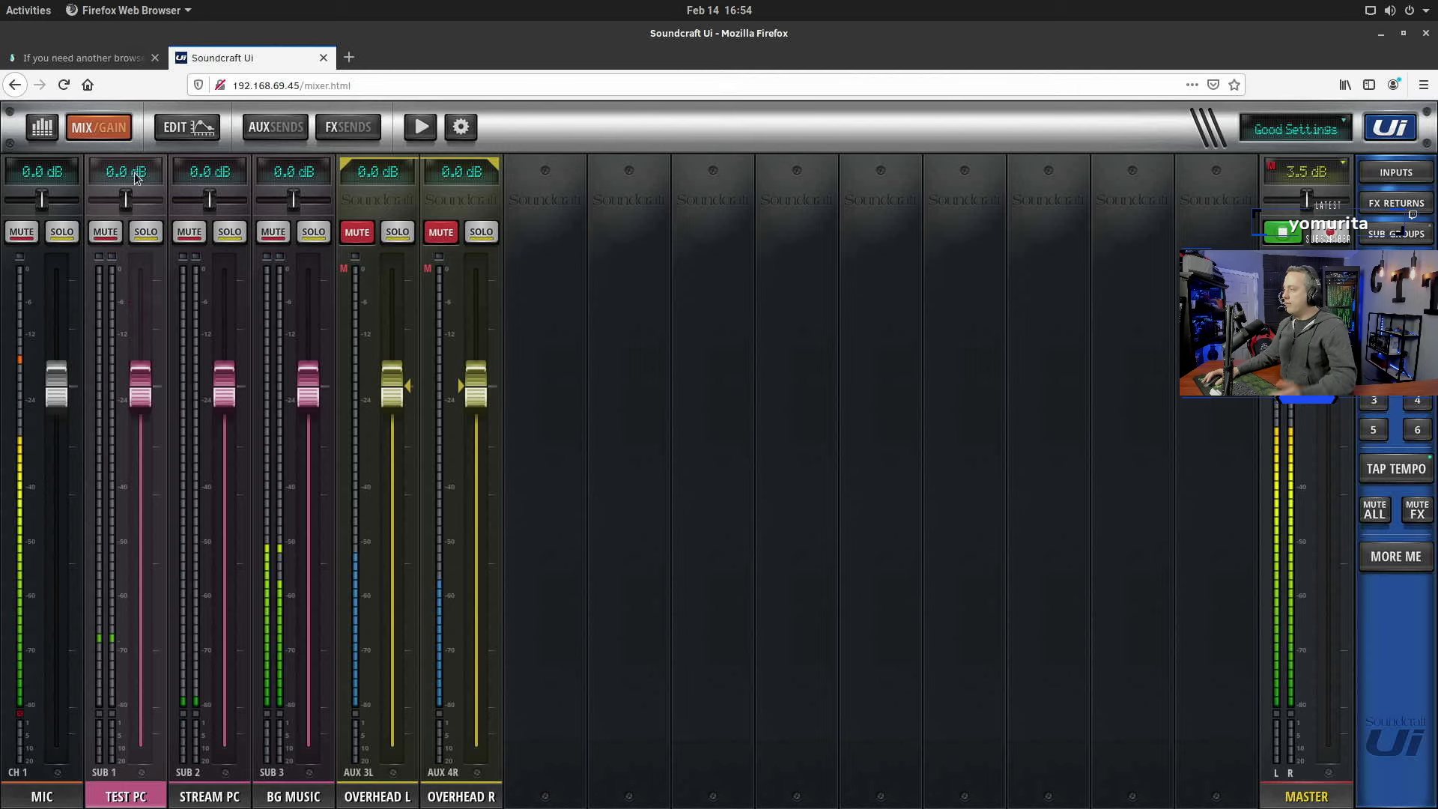
pyautogui.click(323, 57)
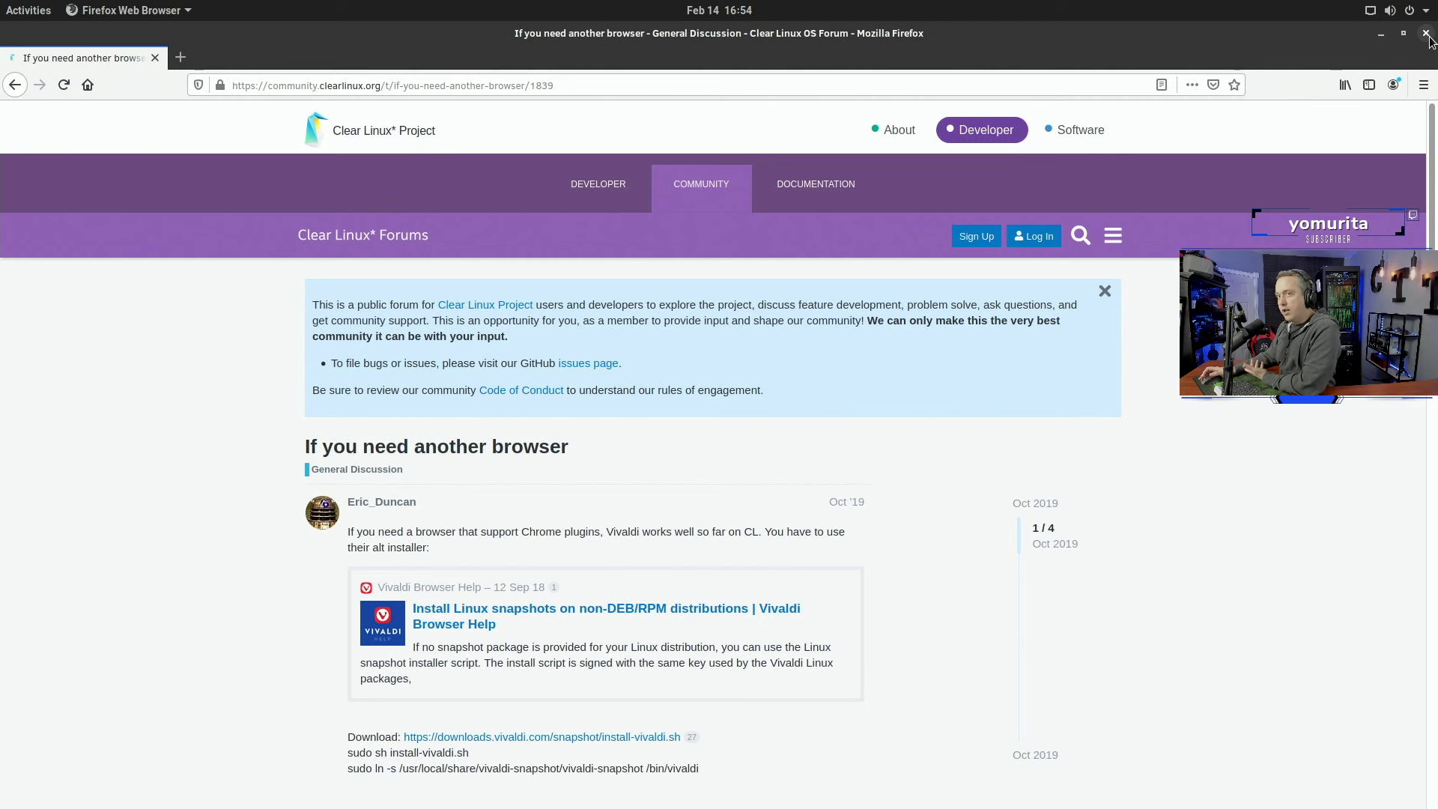
# Step: Find the install-vivaldi.sh download link in the forum post and copy its address without opening the file
pyautogui.scroll(-5, 254, 488)
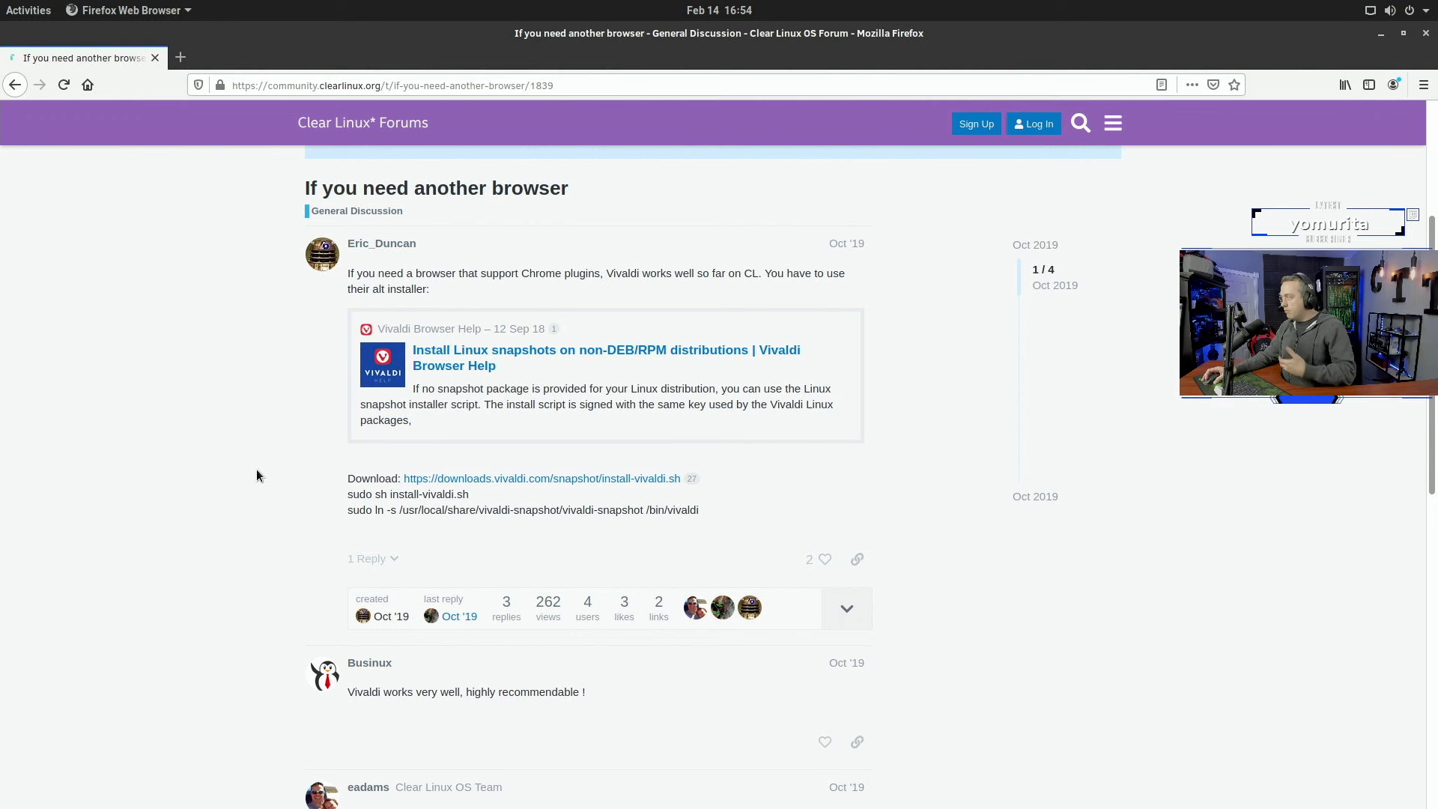
pyautogui.scroll(-3, 236, 464)
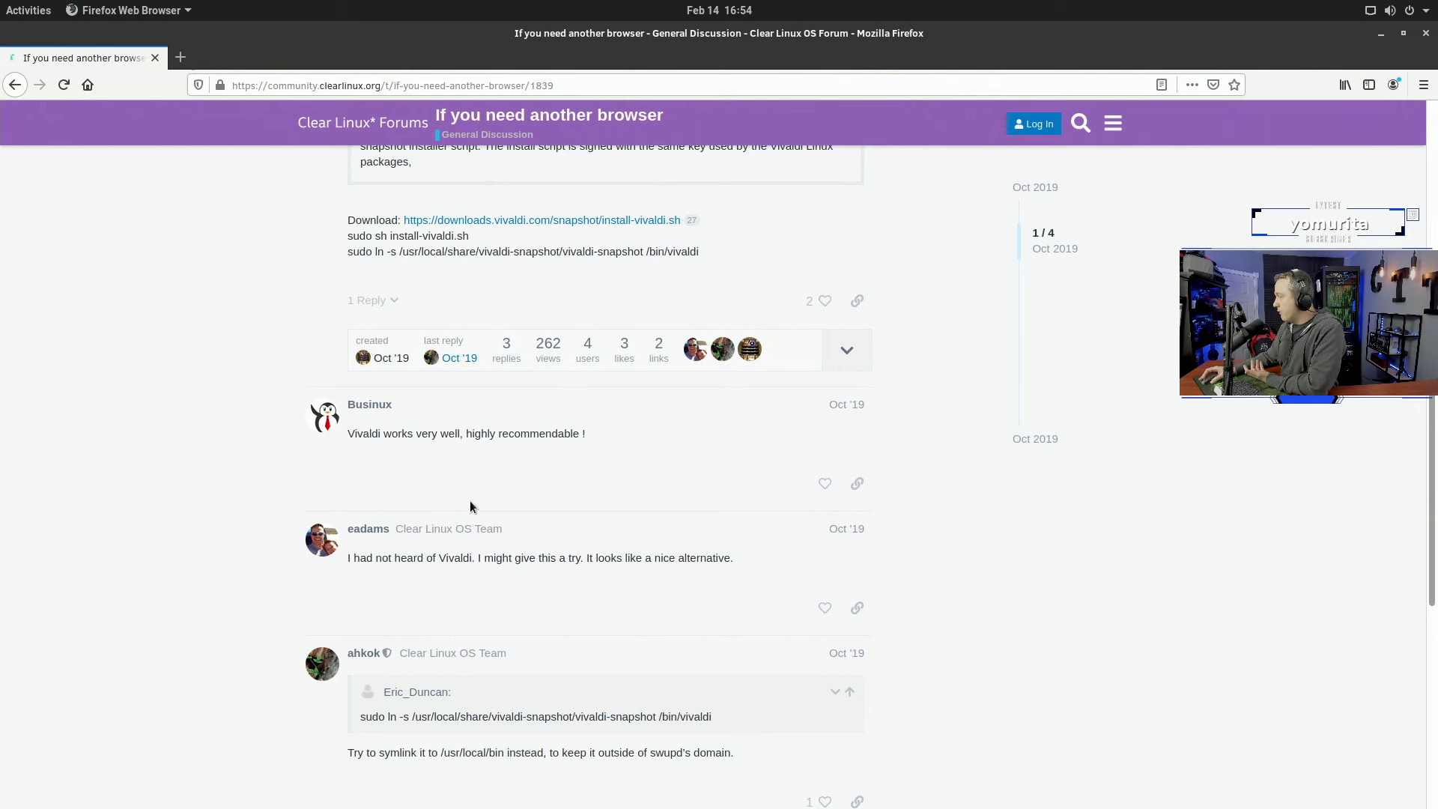
pyautogui.scroll(2, 468, 491)
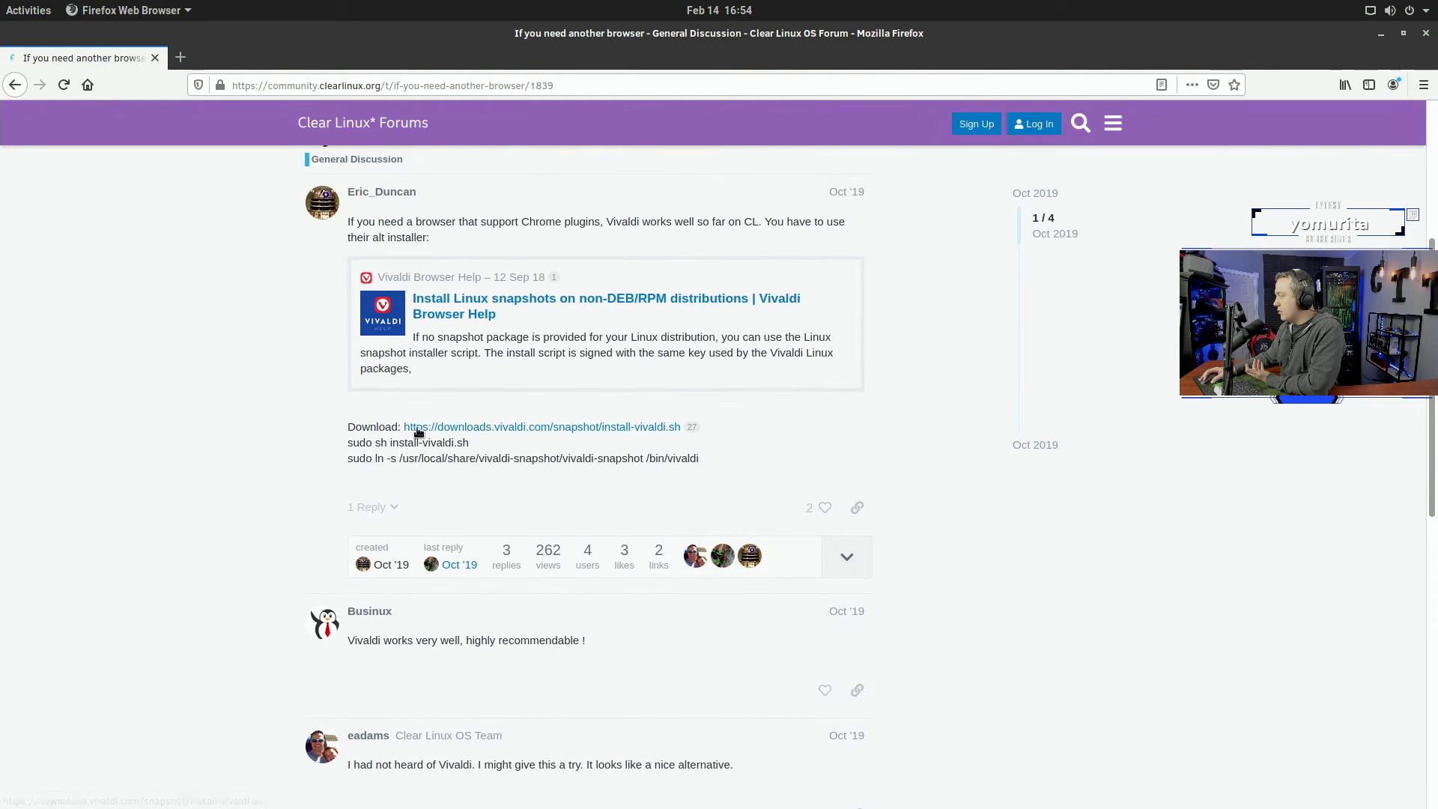
pyautogui.click(505, 427)
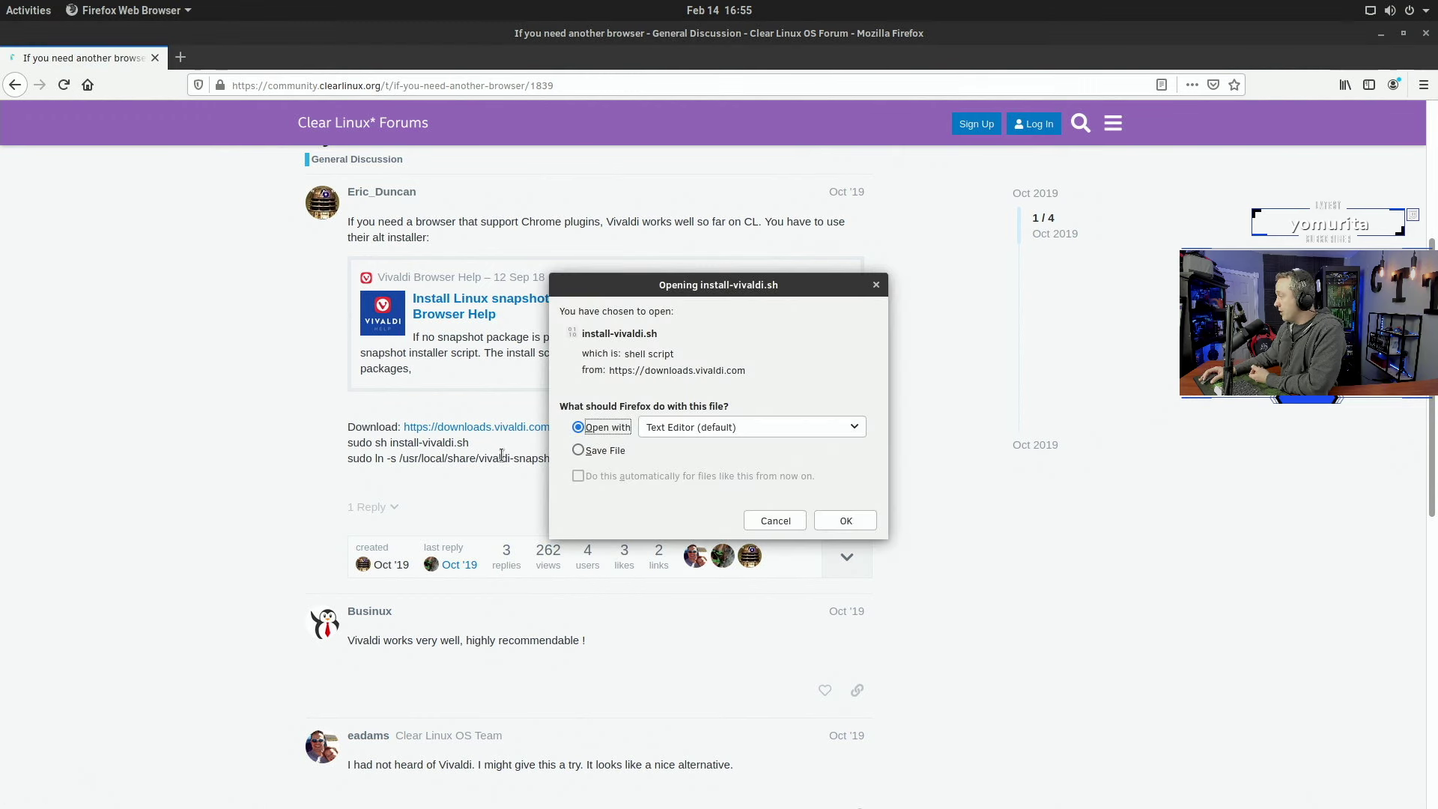
pyautogui.click(788, 520)
pyautogui.rightClick(577, 428)
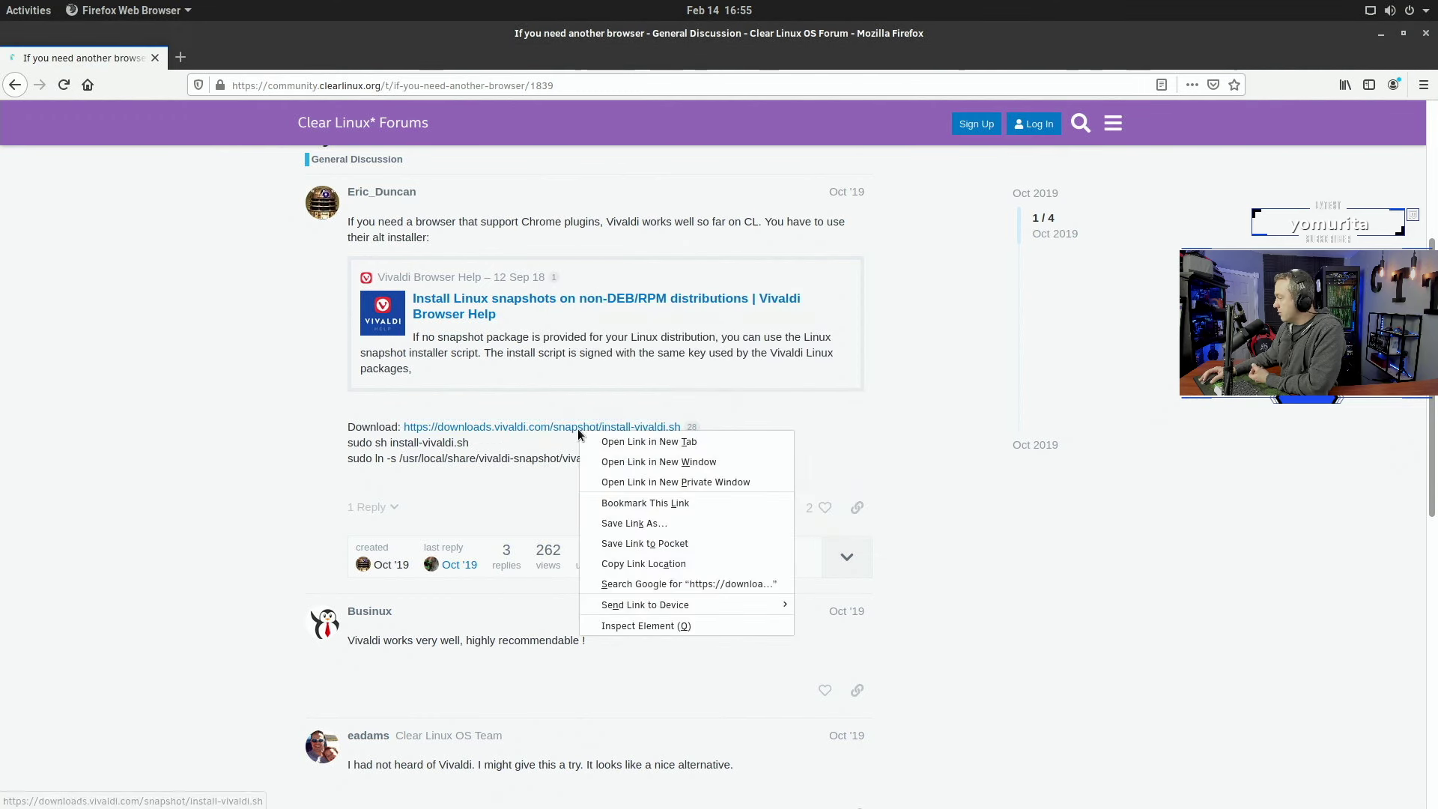
pyautogui.click(642, 563)
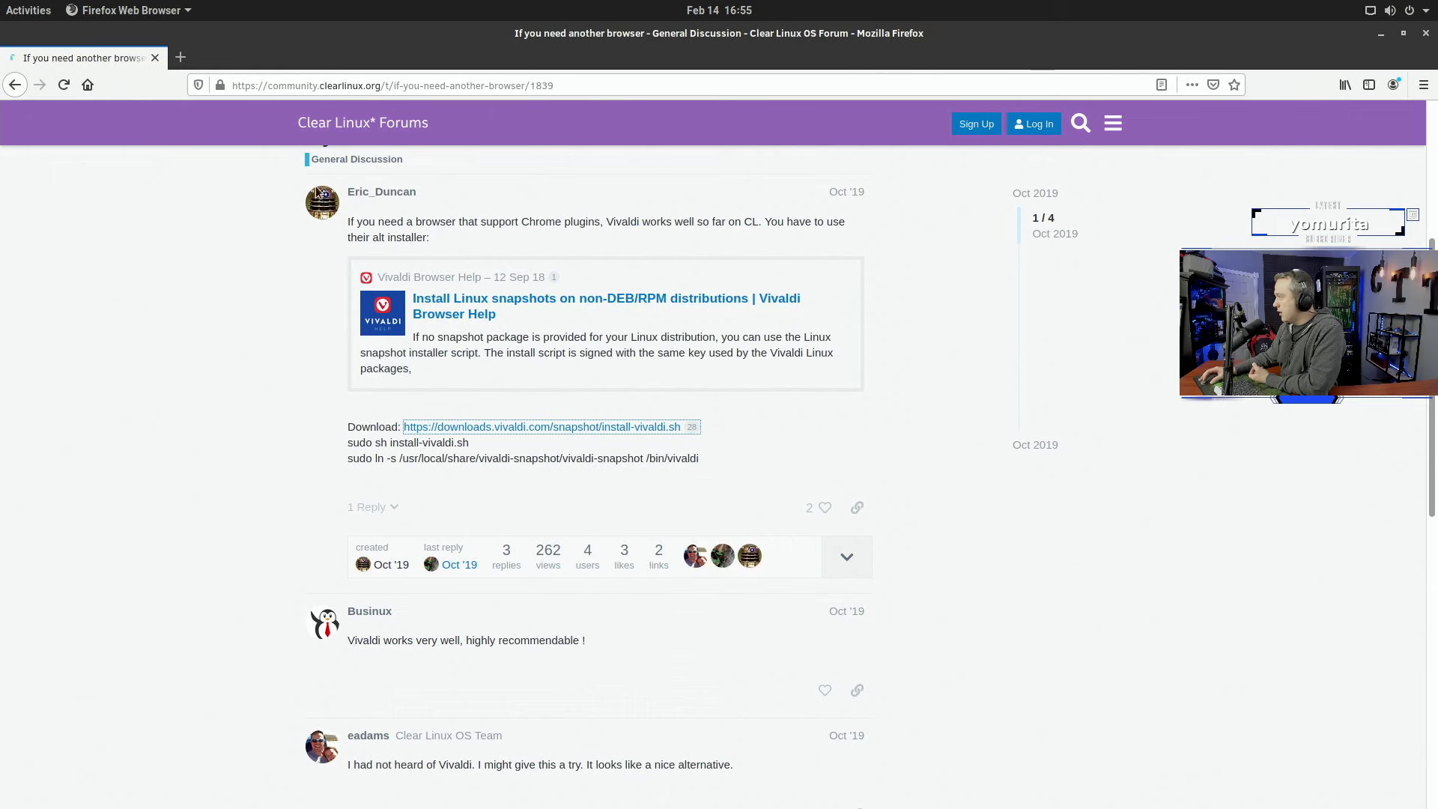
pyautogui.hotkey('alt', 'Tab')
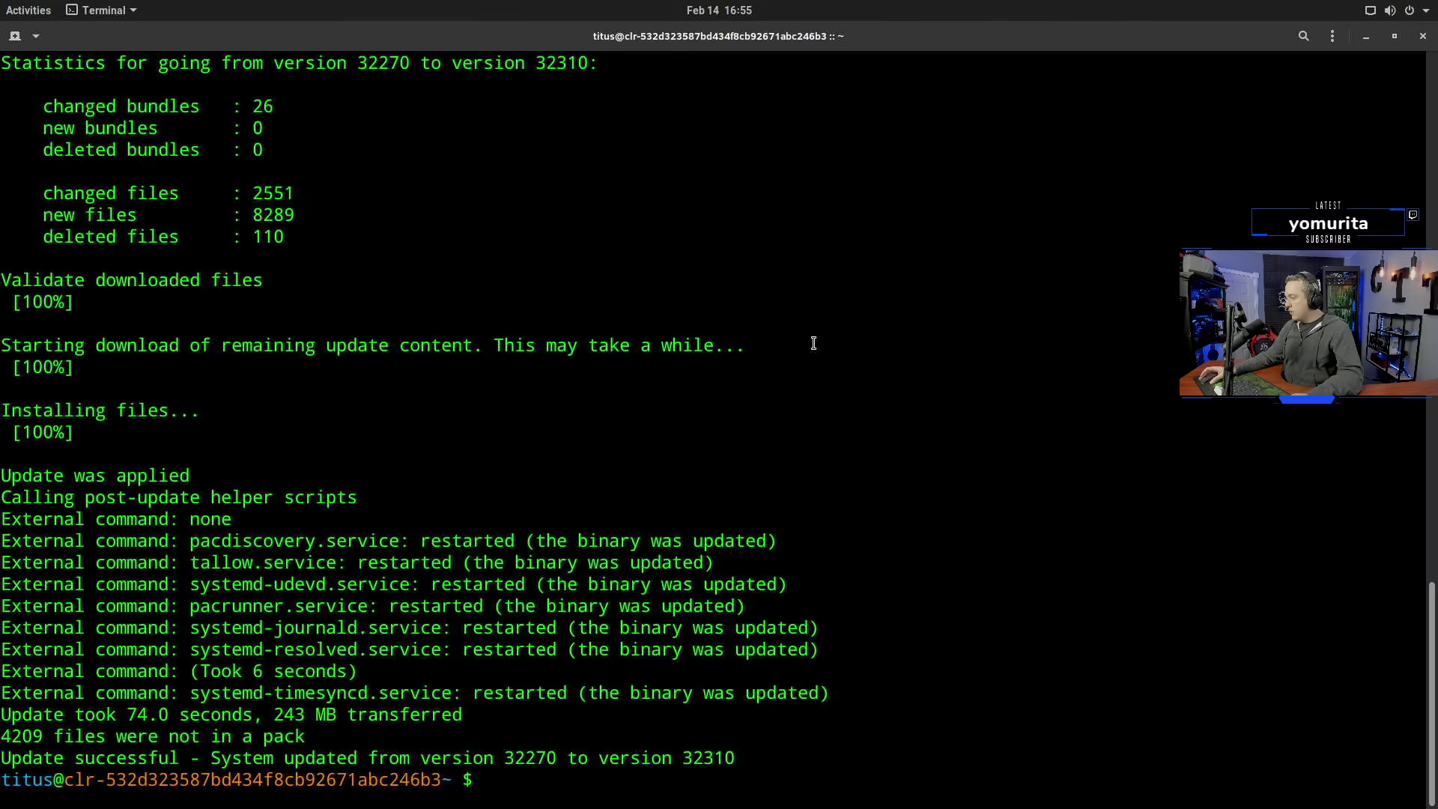
pyautogui.write('wget')
pyautogui.write('https://downloads.vivaldi.com/snapshot/install-vivaldi.sh')
pyautogui.press('Return')
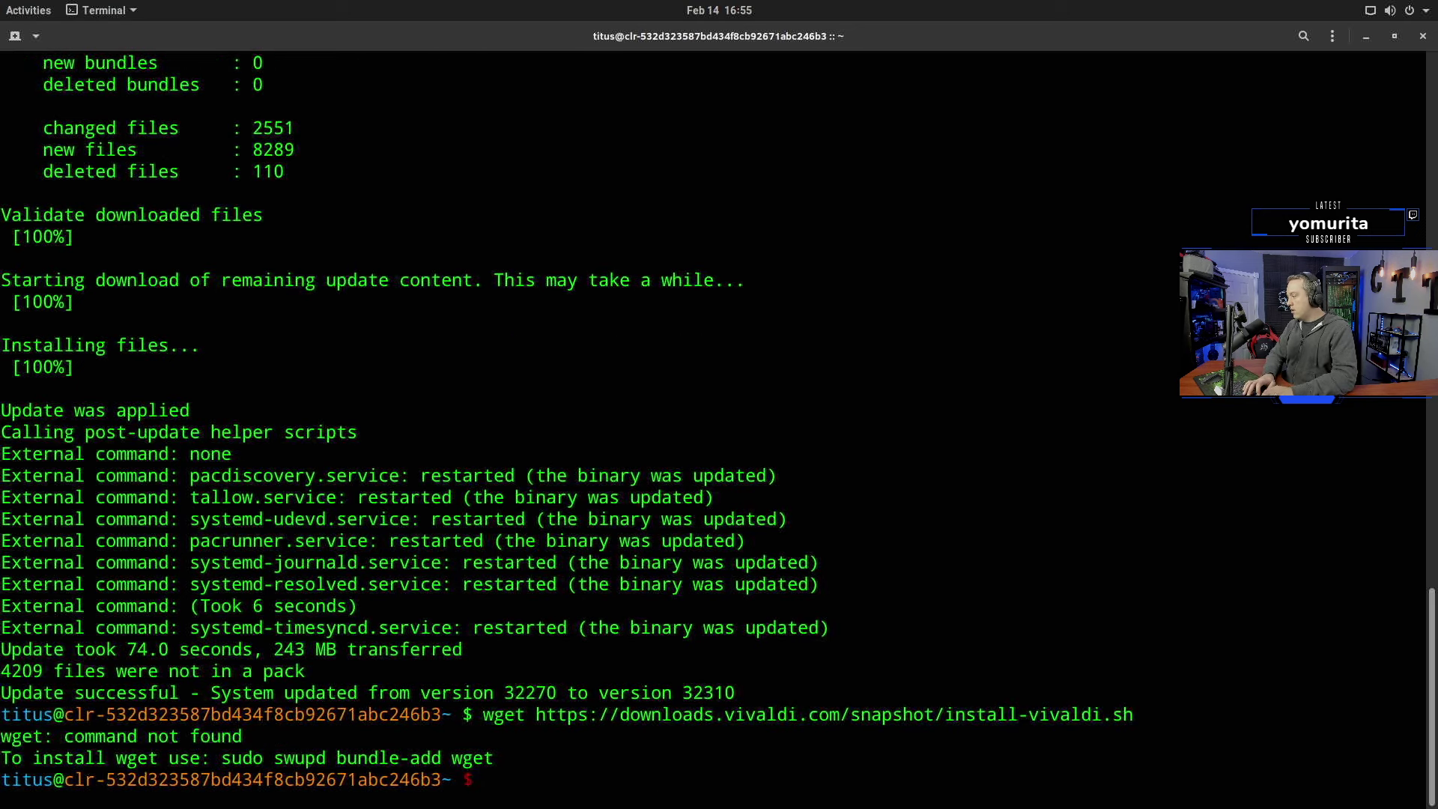
# Step: Install the wget bundle with sudo swupd bundle-add wget, entering the account password
pyautogui.write('sudo ')
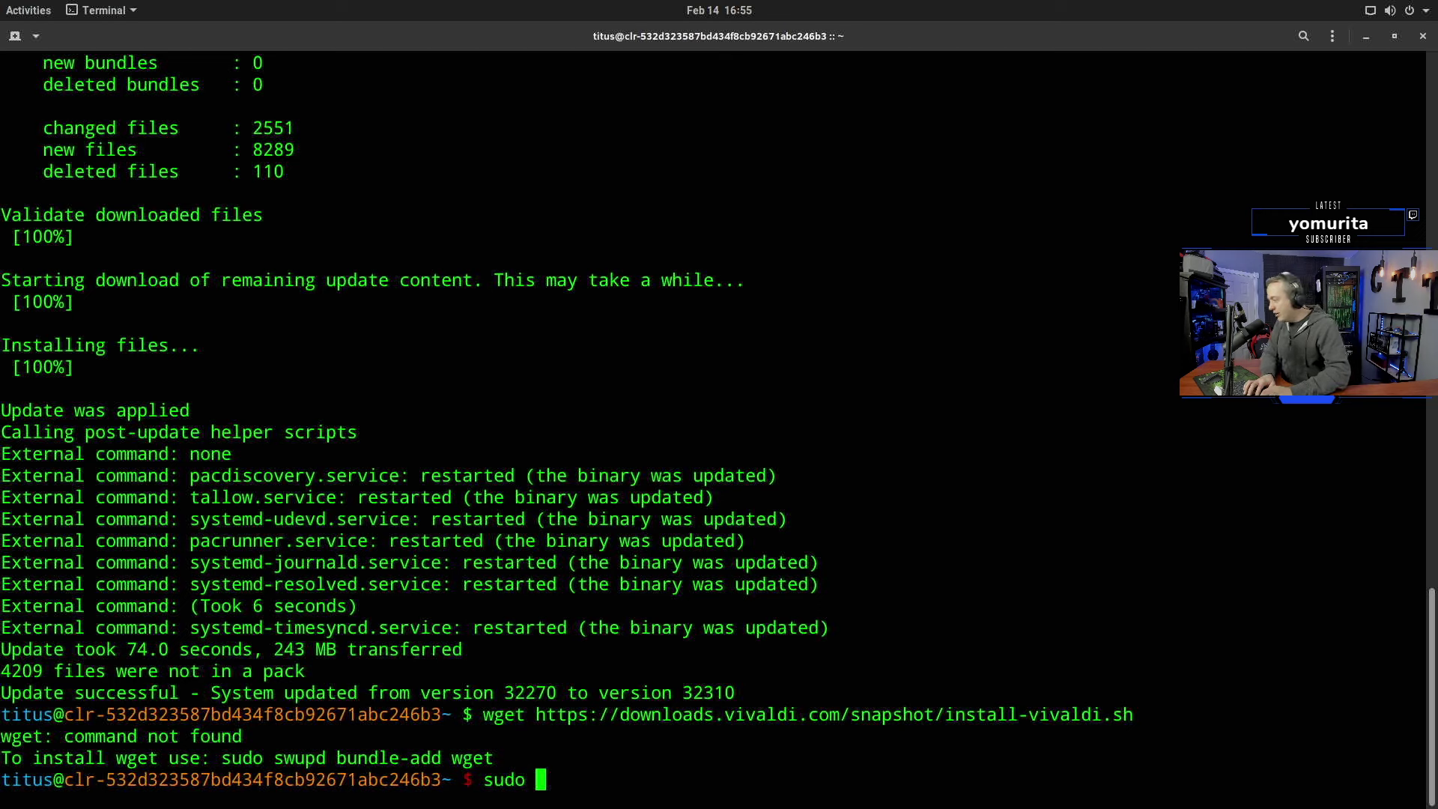
pyautogui.write('swi')
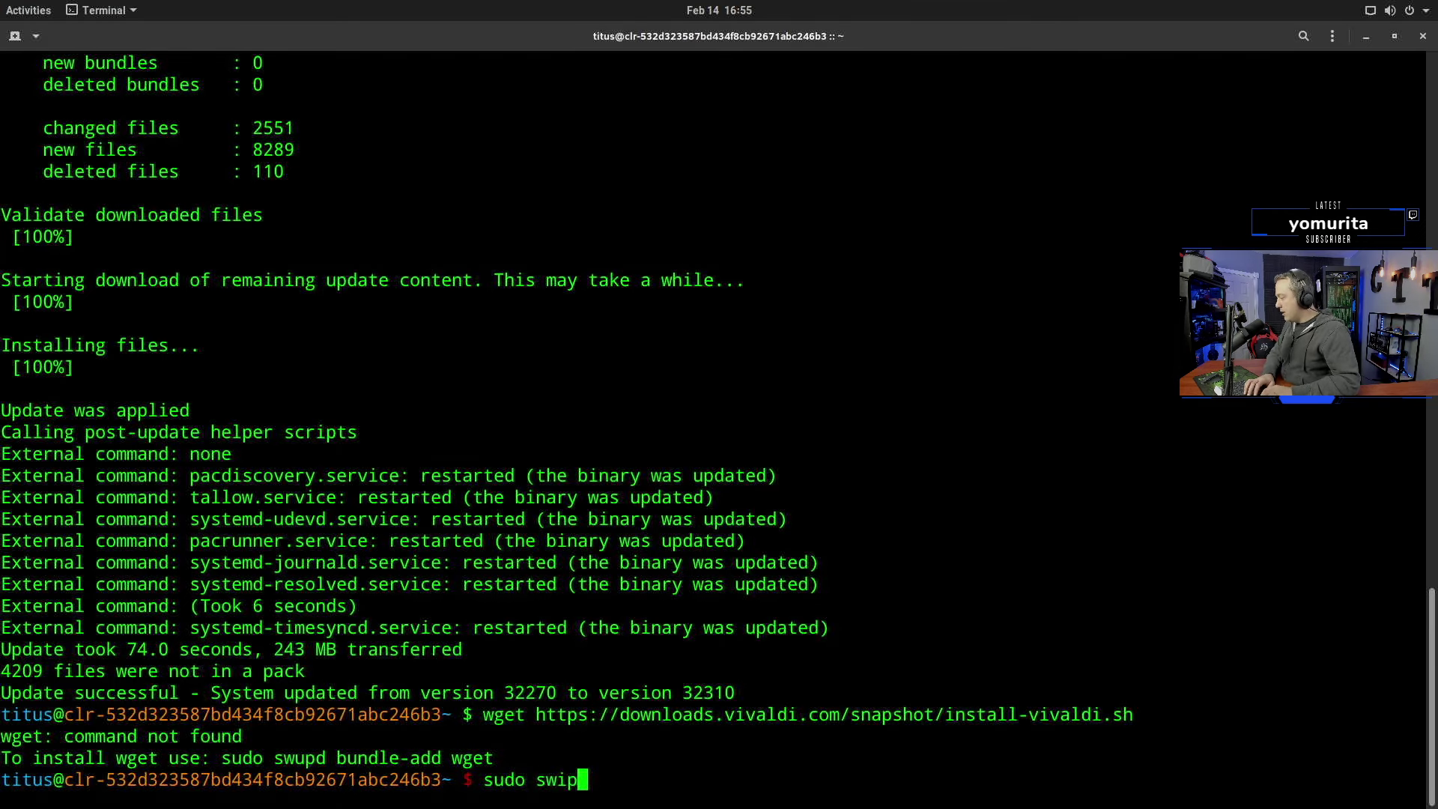
pyautogui.press('BackSpace')
pyautogui.write('upd ')
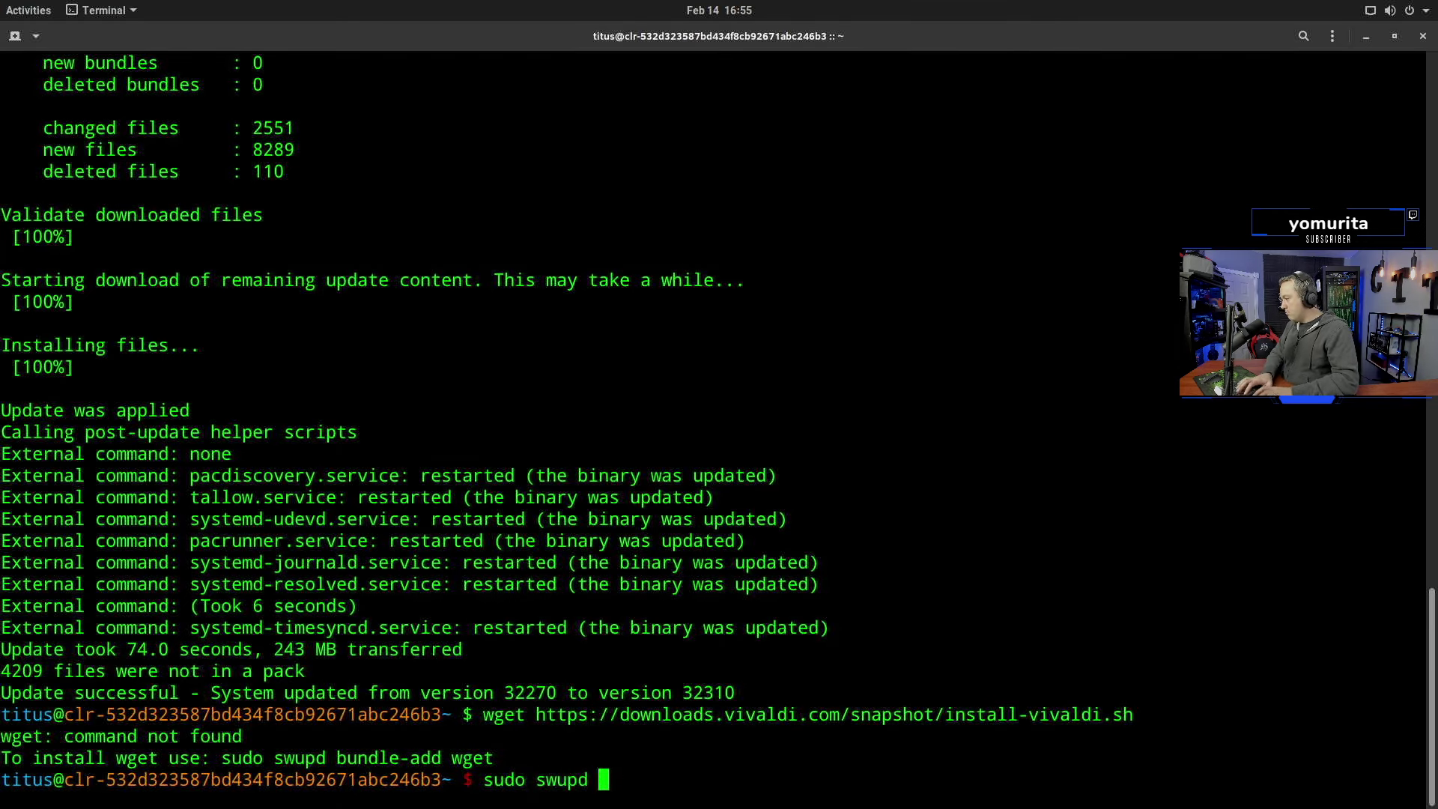
pyautogui.write('bundle-add wget')
pyautogui.press('Return')
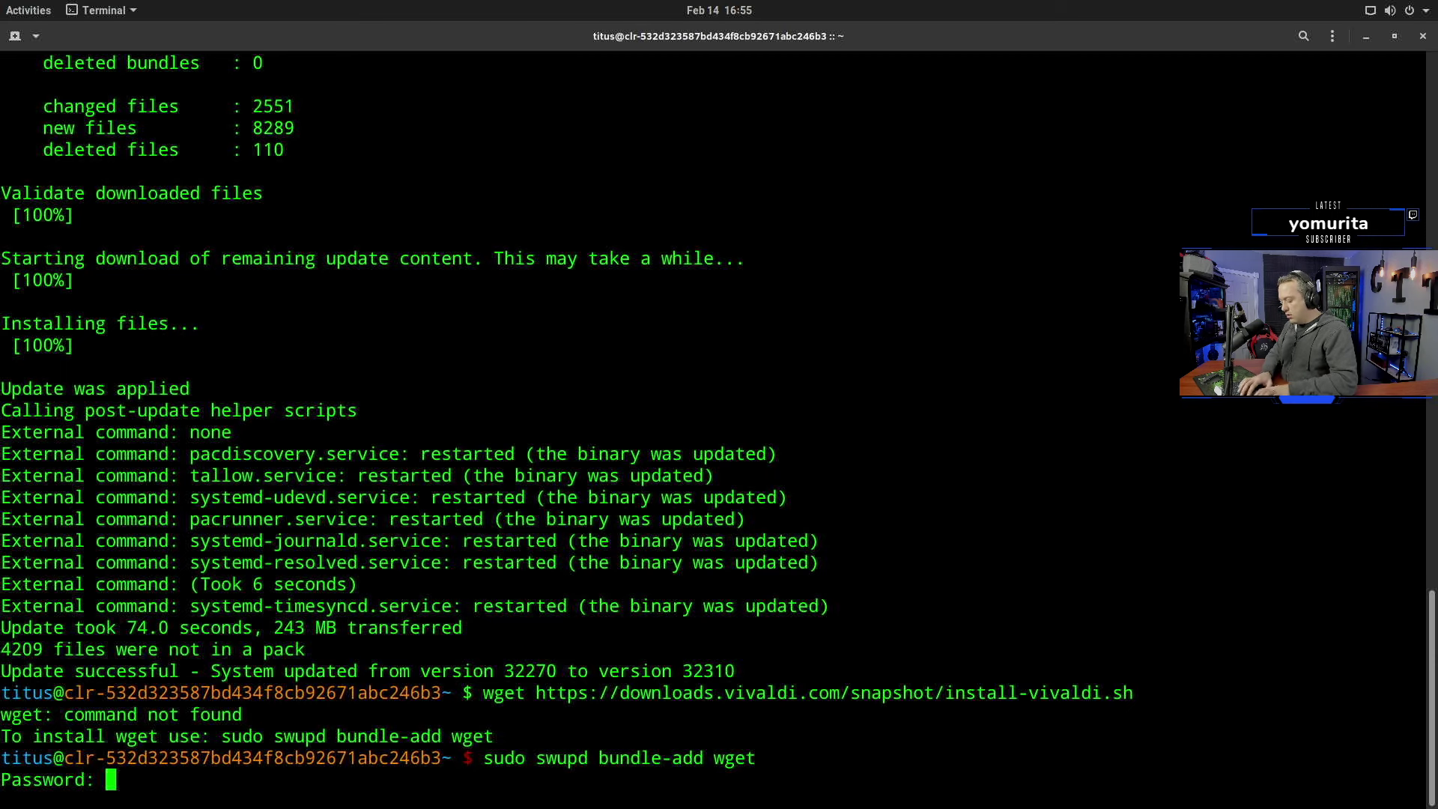
pyautogui.press('Return')
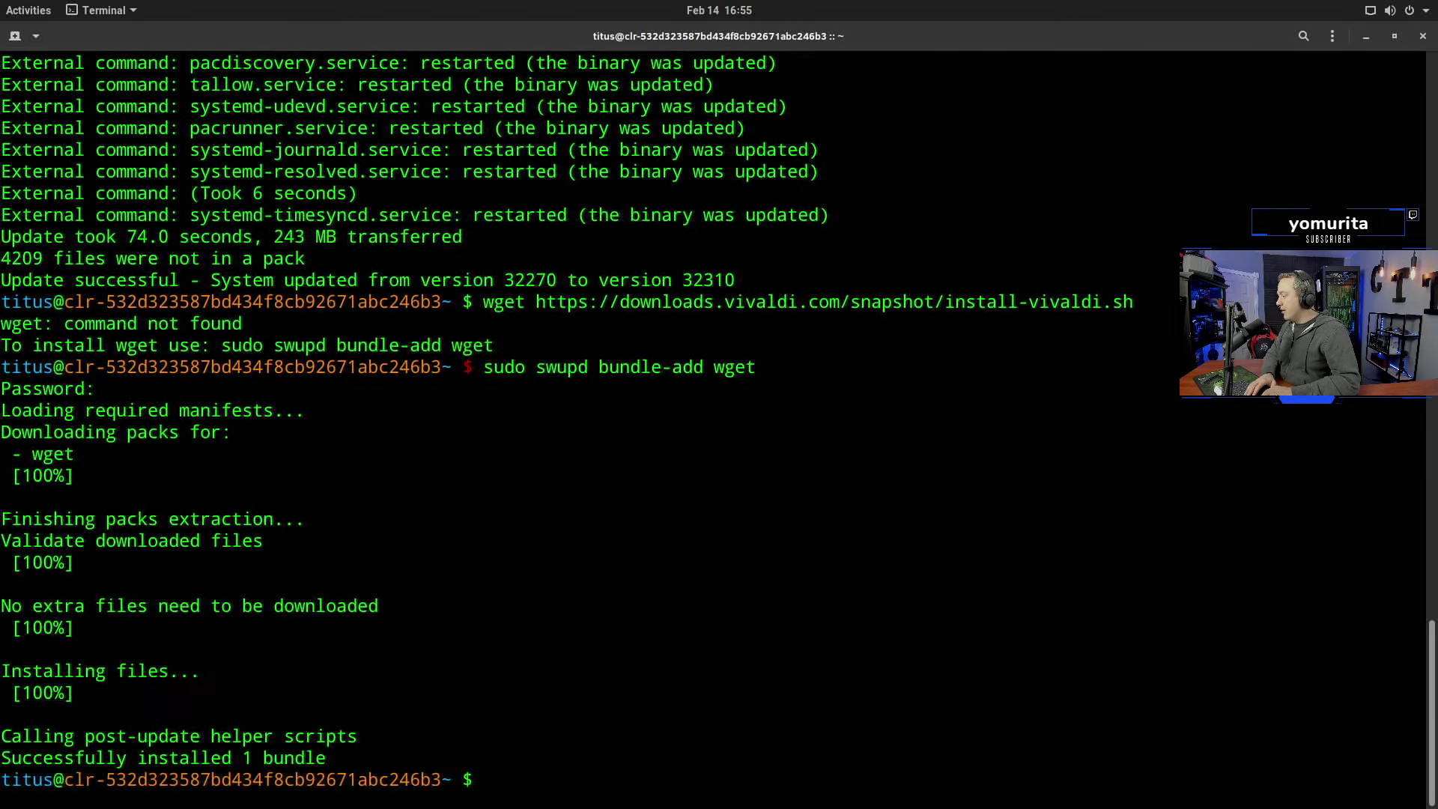
pyautogui.write('wg')
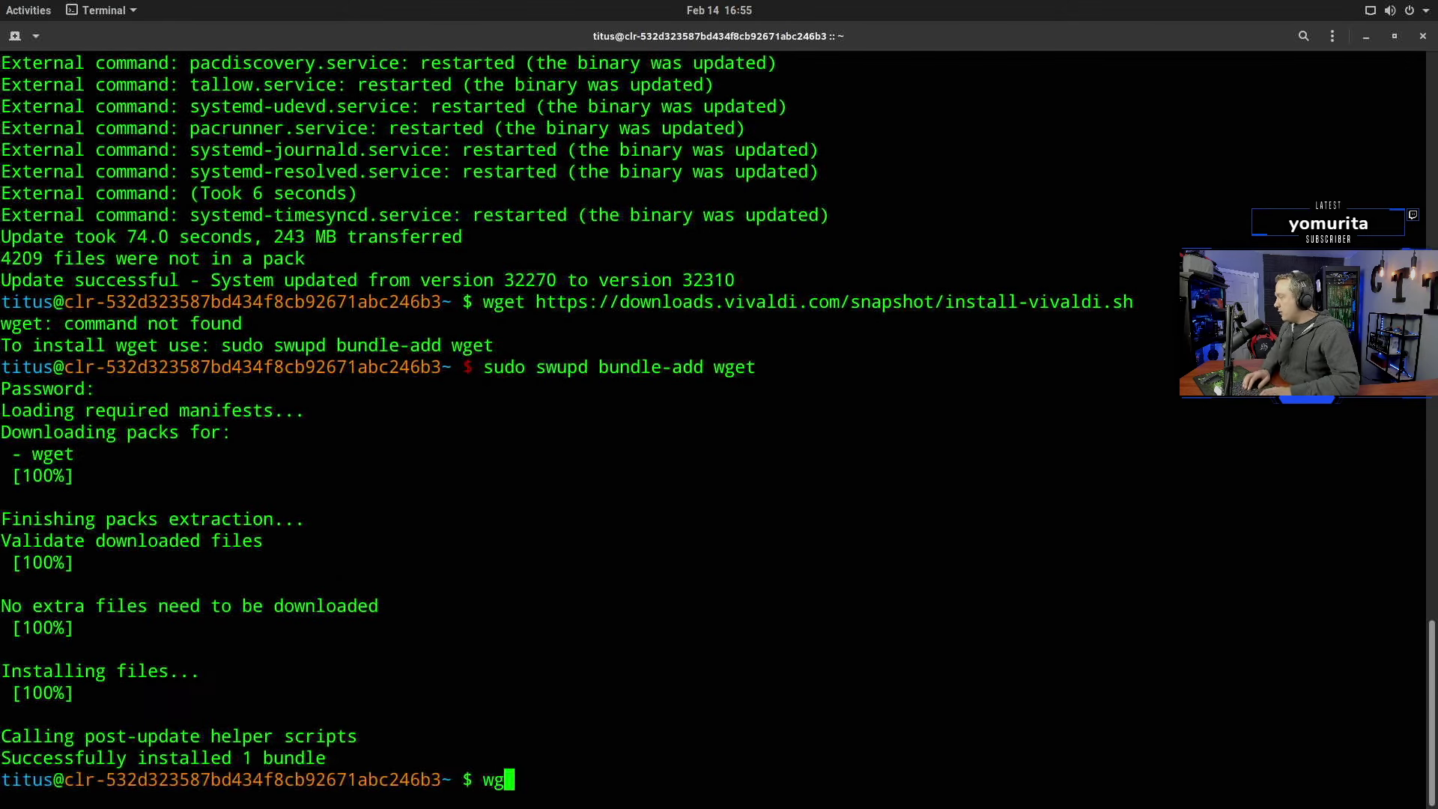
pyautogui.press('Up')
pyautogui.press('Up')
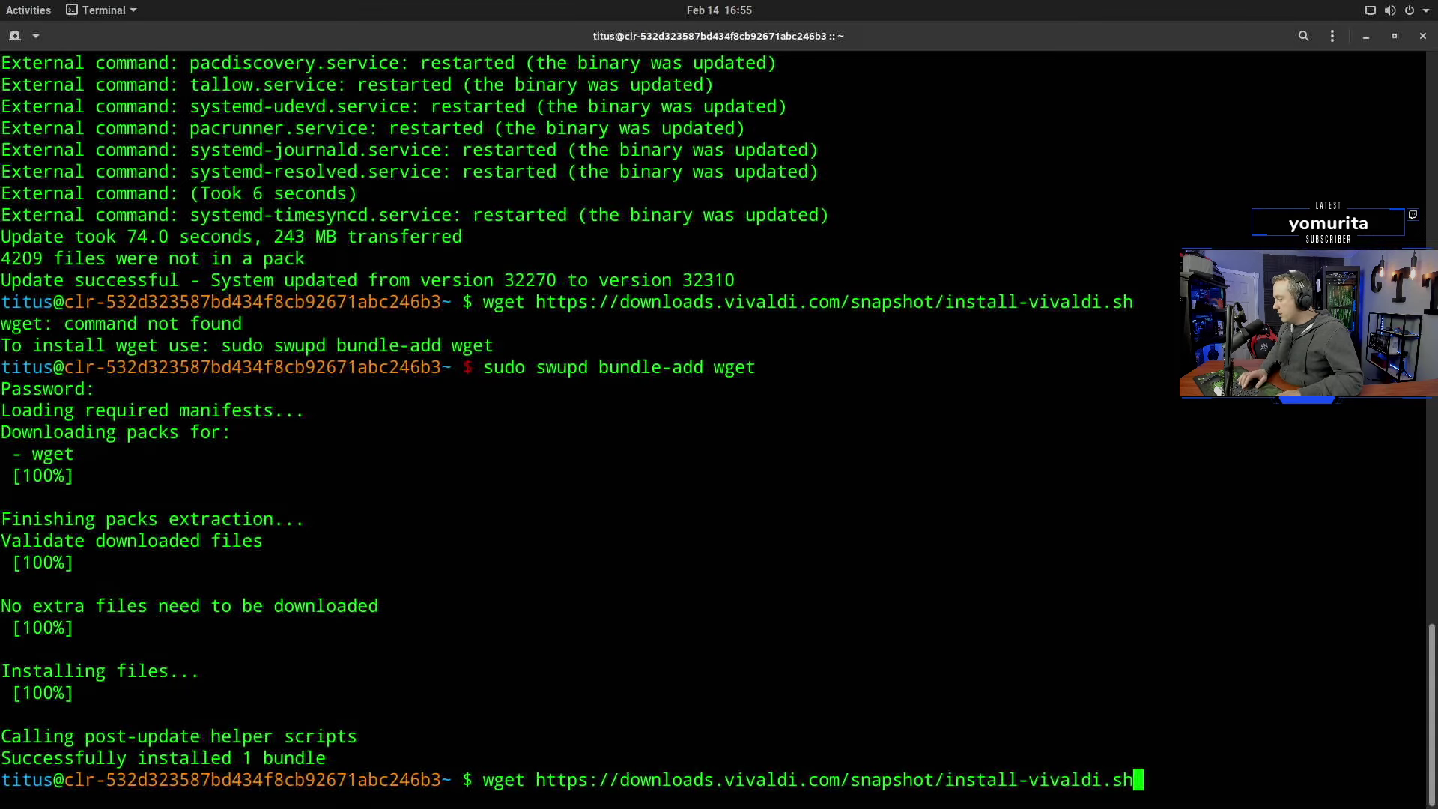
pyautogui.press('Return')
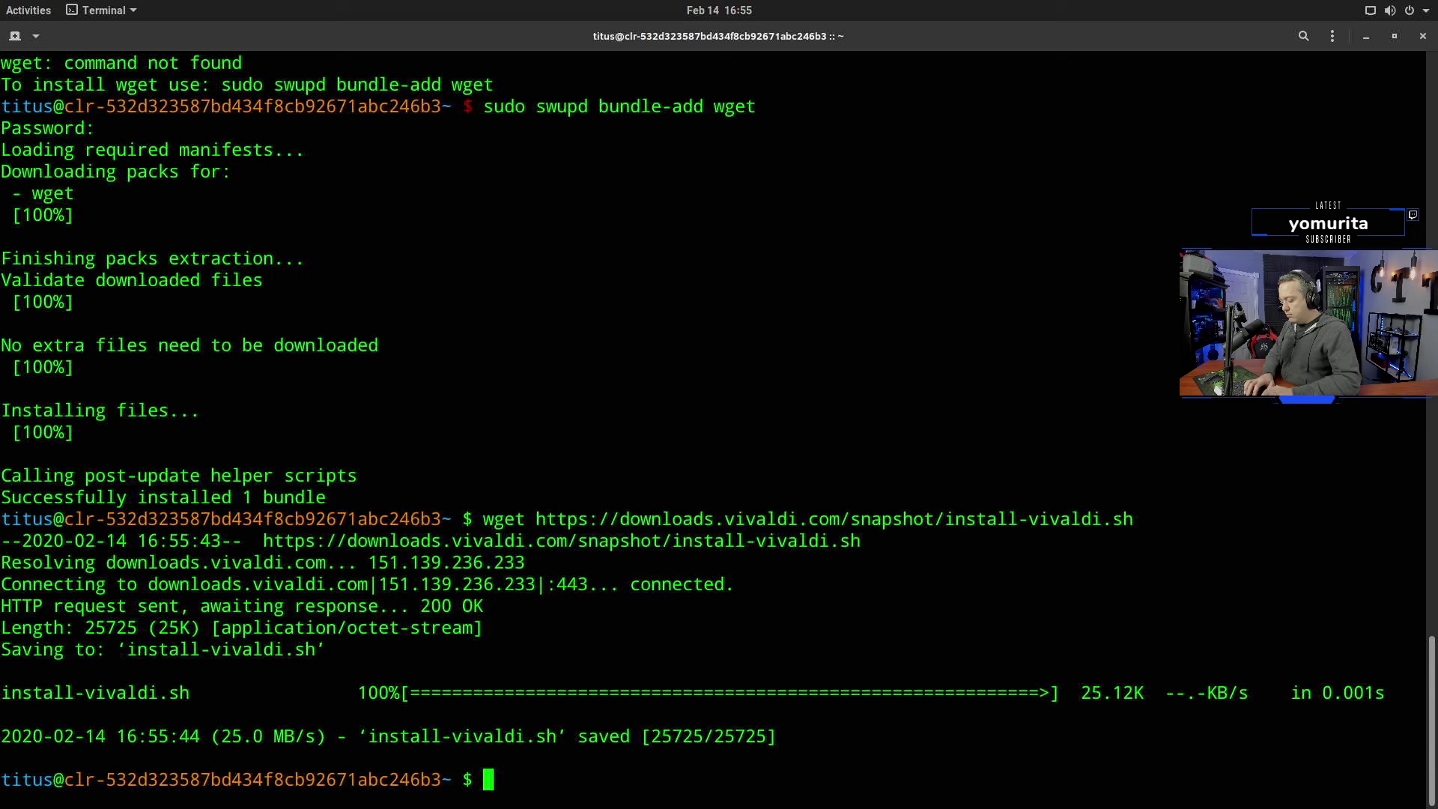
# Step: Open install-vivaldi.sh in gedit from the terminal and maximize the editor window
pyautogui.write('gedit')
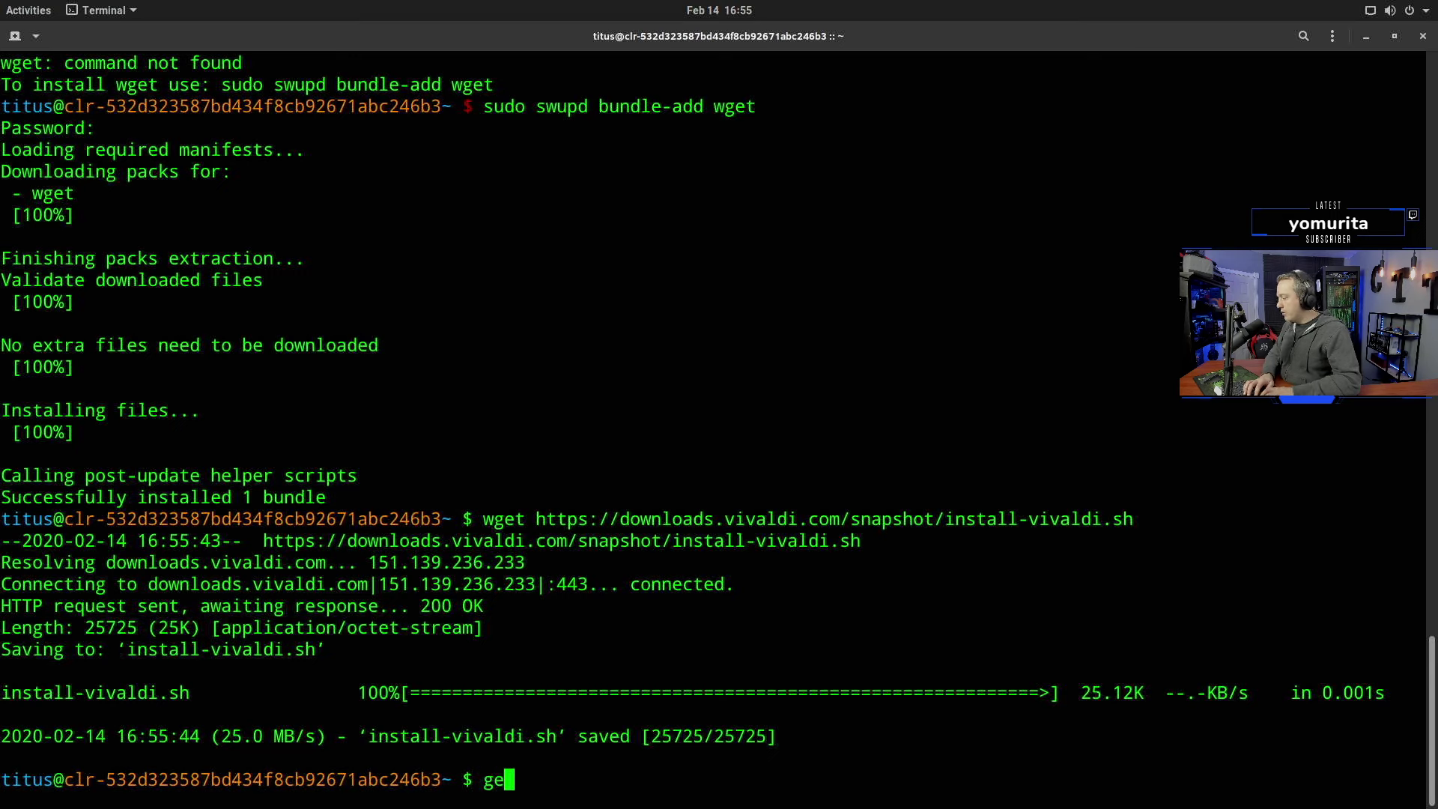
pyautogui.write(' install-vivaldi.sh')
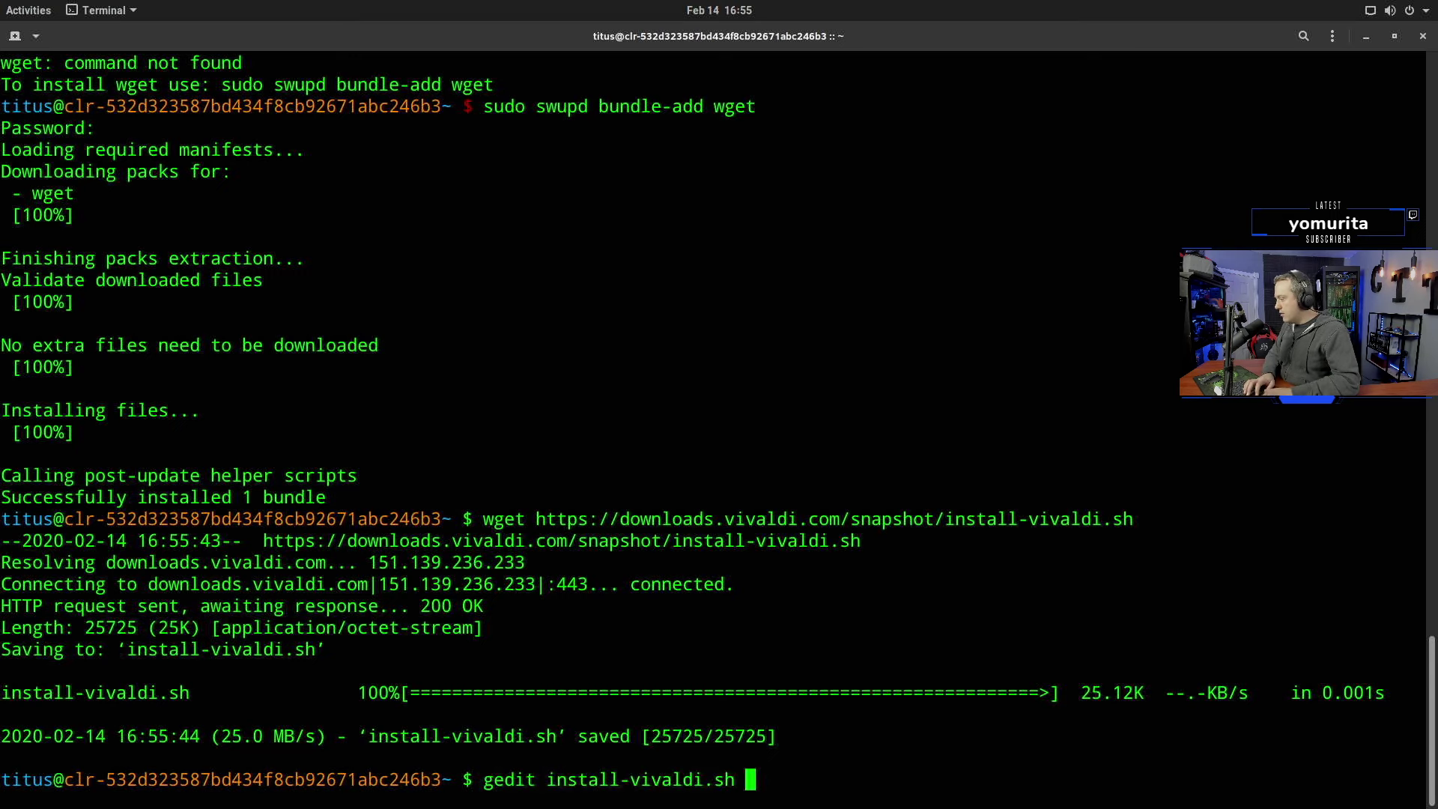
pyautogui.press('Return')
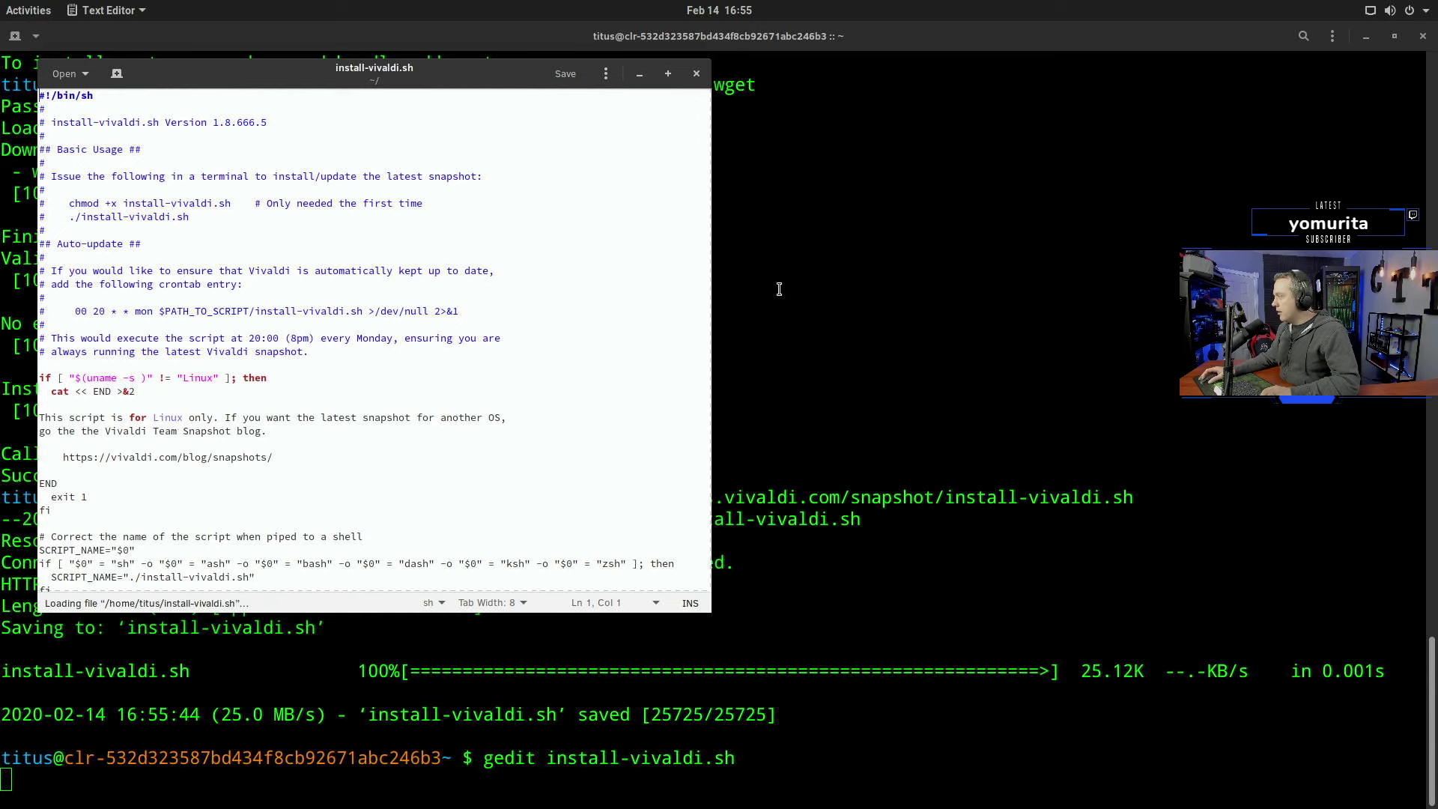
pyautogui.click(665, 73)
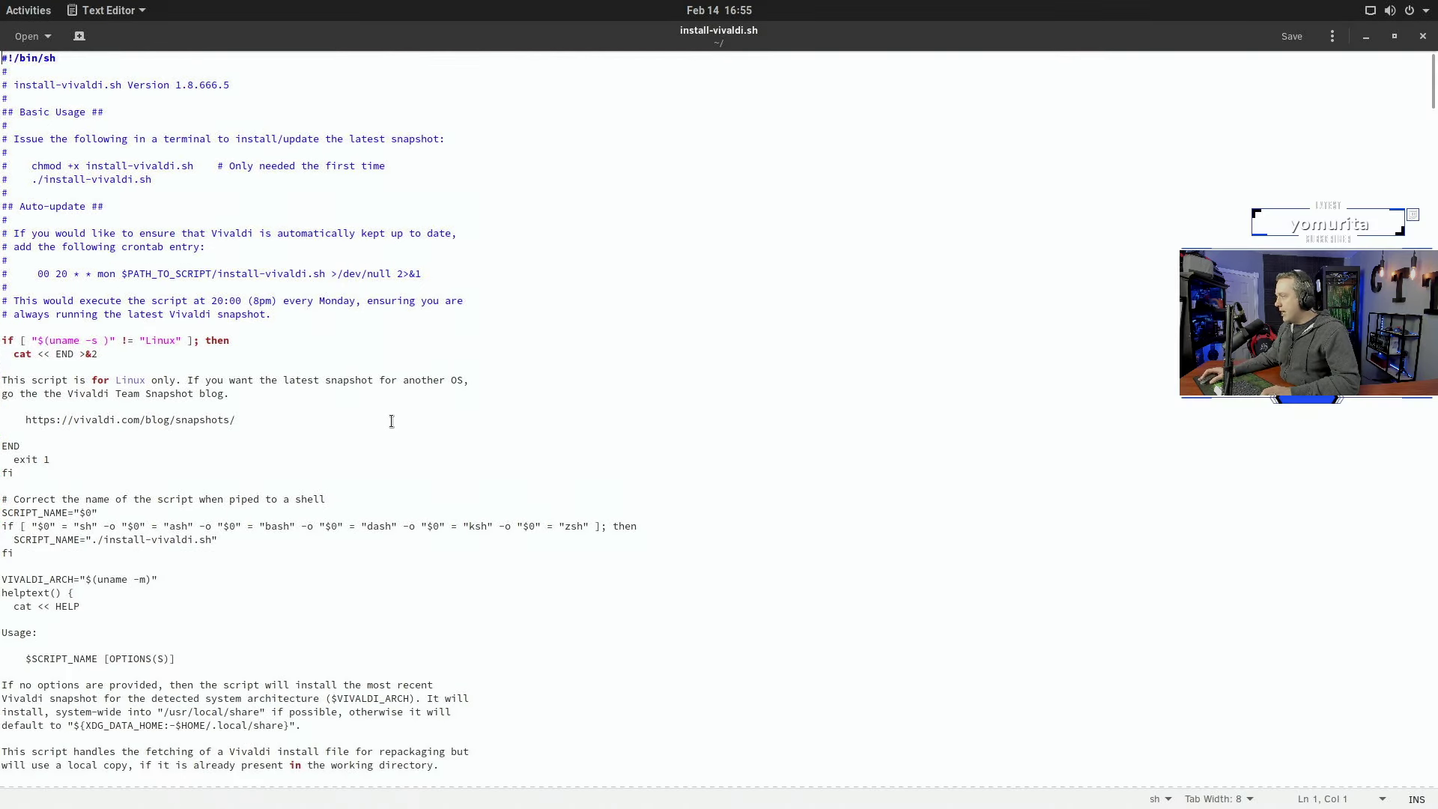
# Step: Read through install-vivaldi.sh, from the usage notes and options to the architecture, download, signature-check and file-extraction sections
pyautogui.scroll(-2, 404, 438)
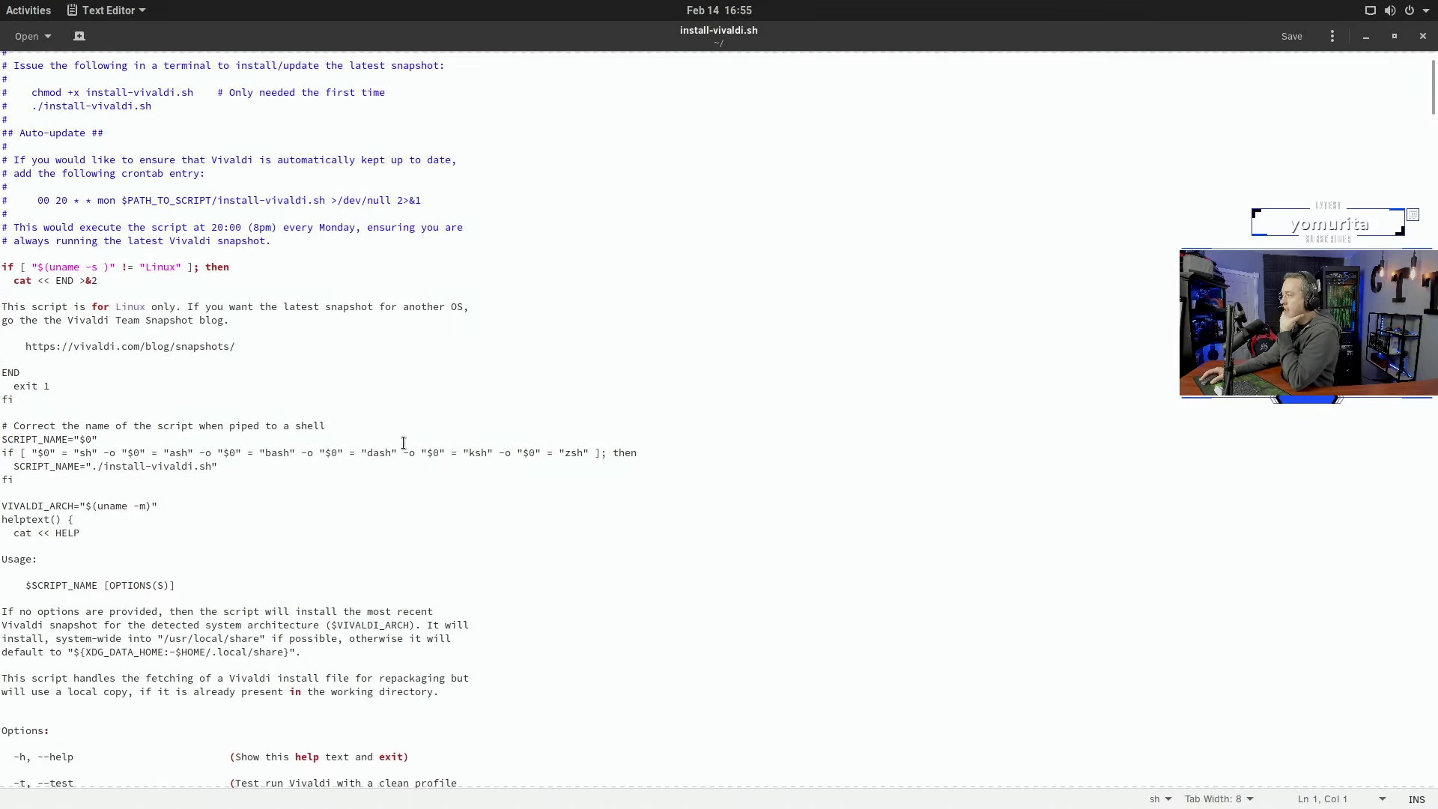
pyautogui.scroll(-2, 402, 444)
pyautogui.scroll(-2, 250, 385)
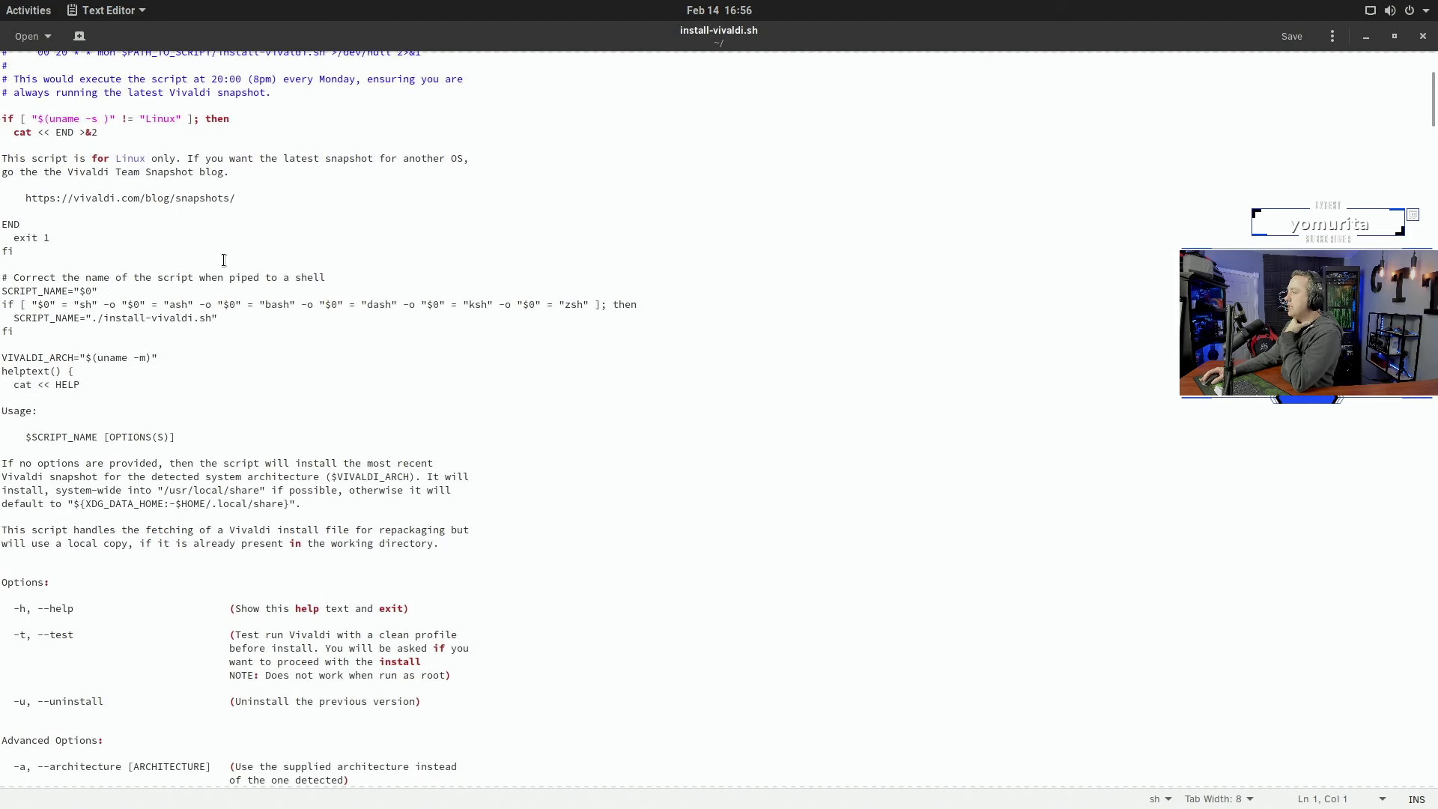
pyautogui.scroll(-4, 218, 279)
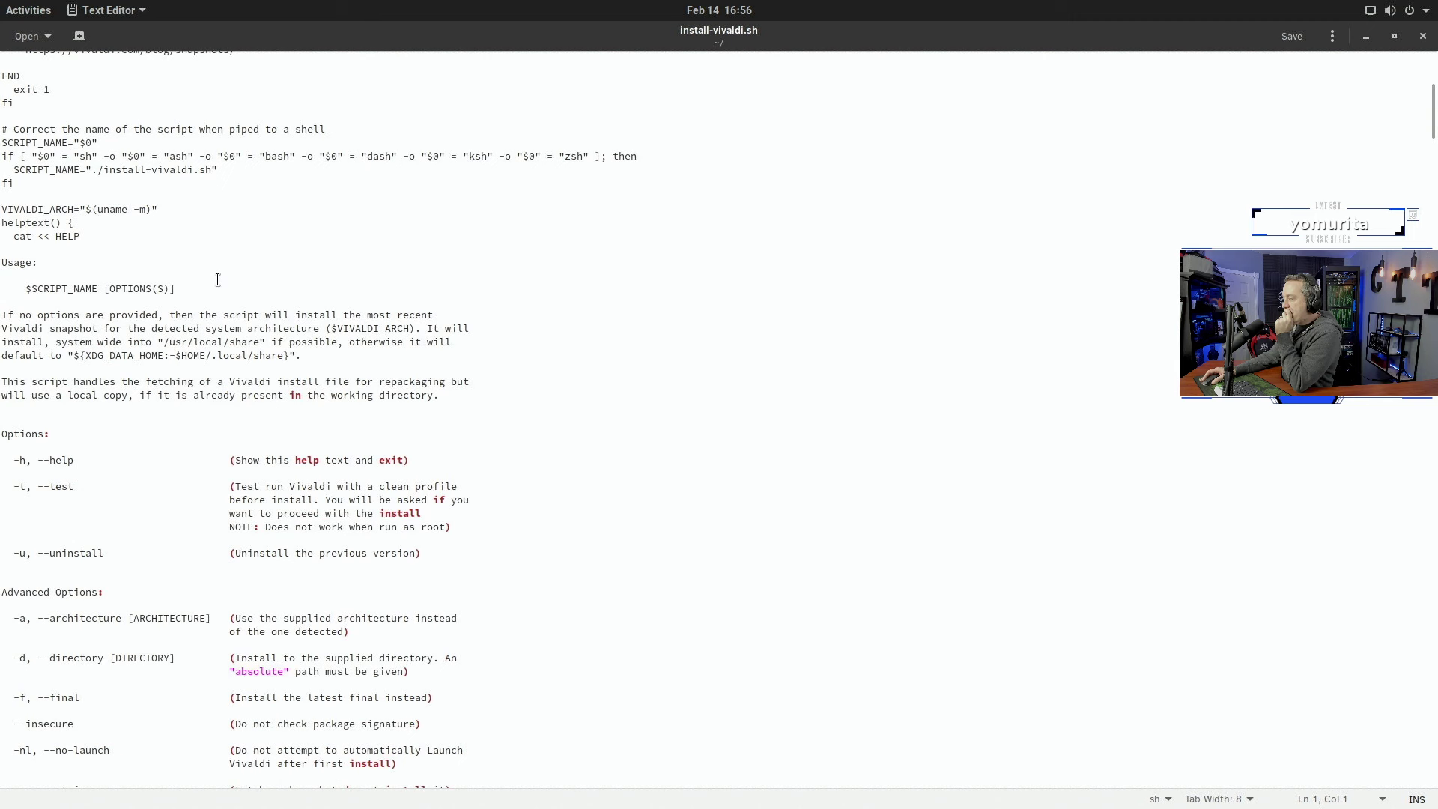
pyautogui.scroll(-4, 218, 279)
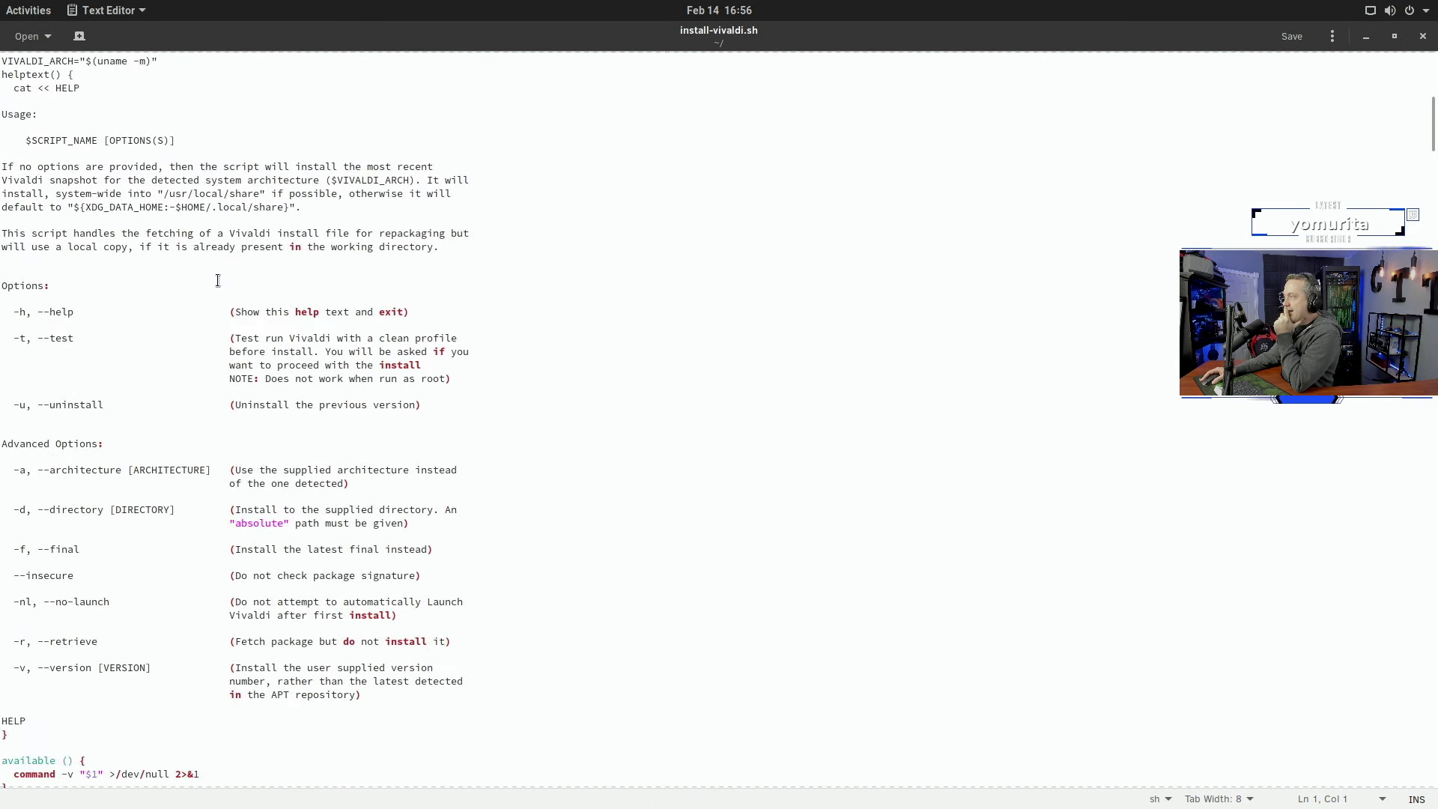
pyautogui.scroll(-8, 218, 281)
pyautogui.scroll(-6, 219, 283)
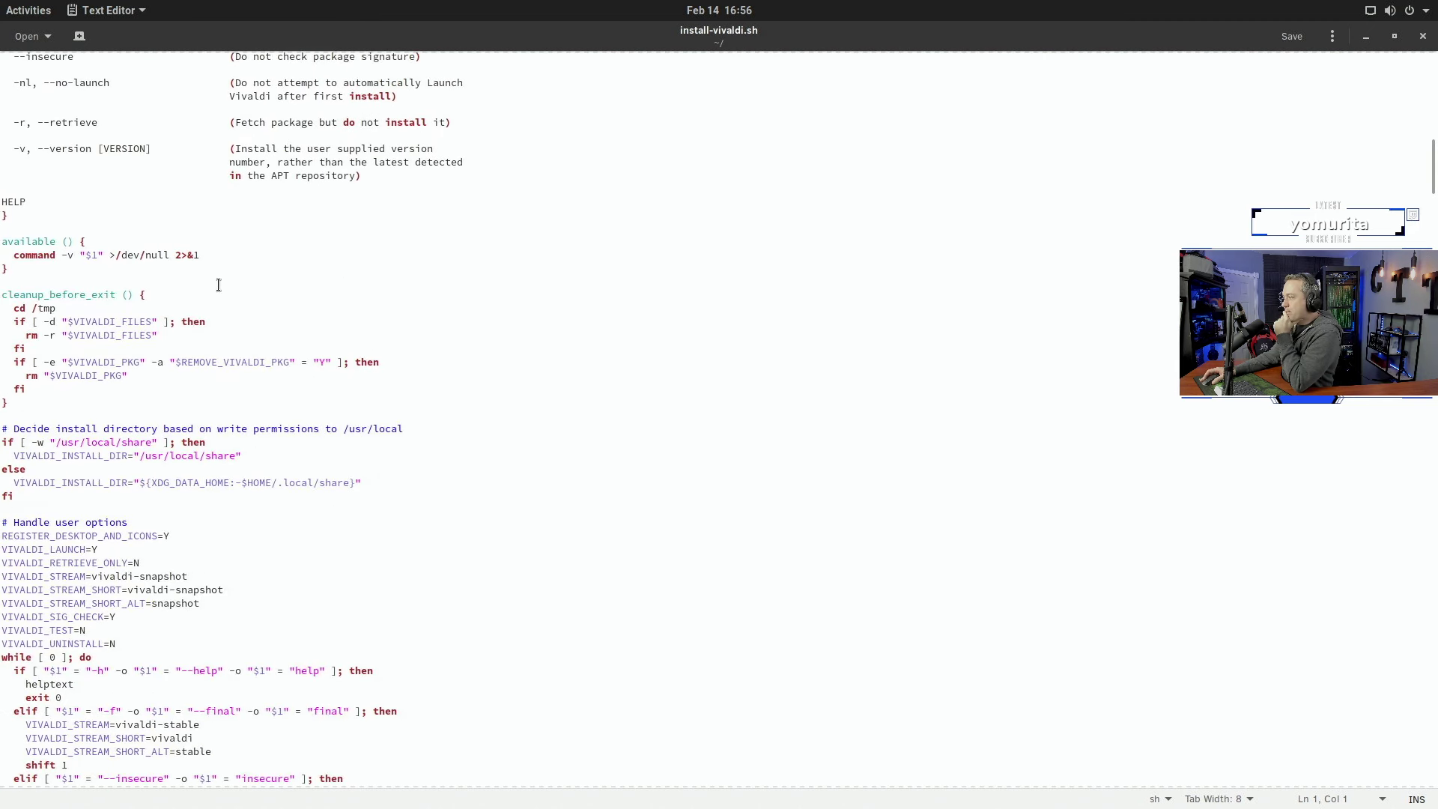
pyautogui.scroll(-8, 219, 284)
pyautogui.scroll(-10, 219, 285)
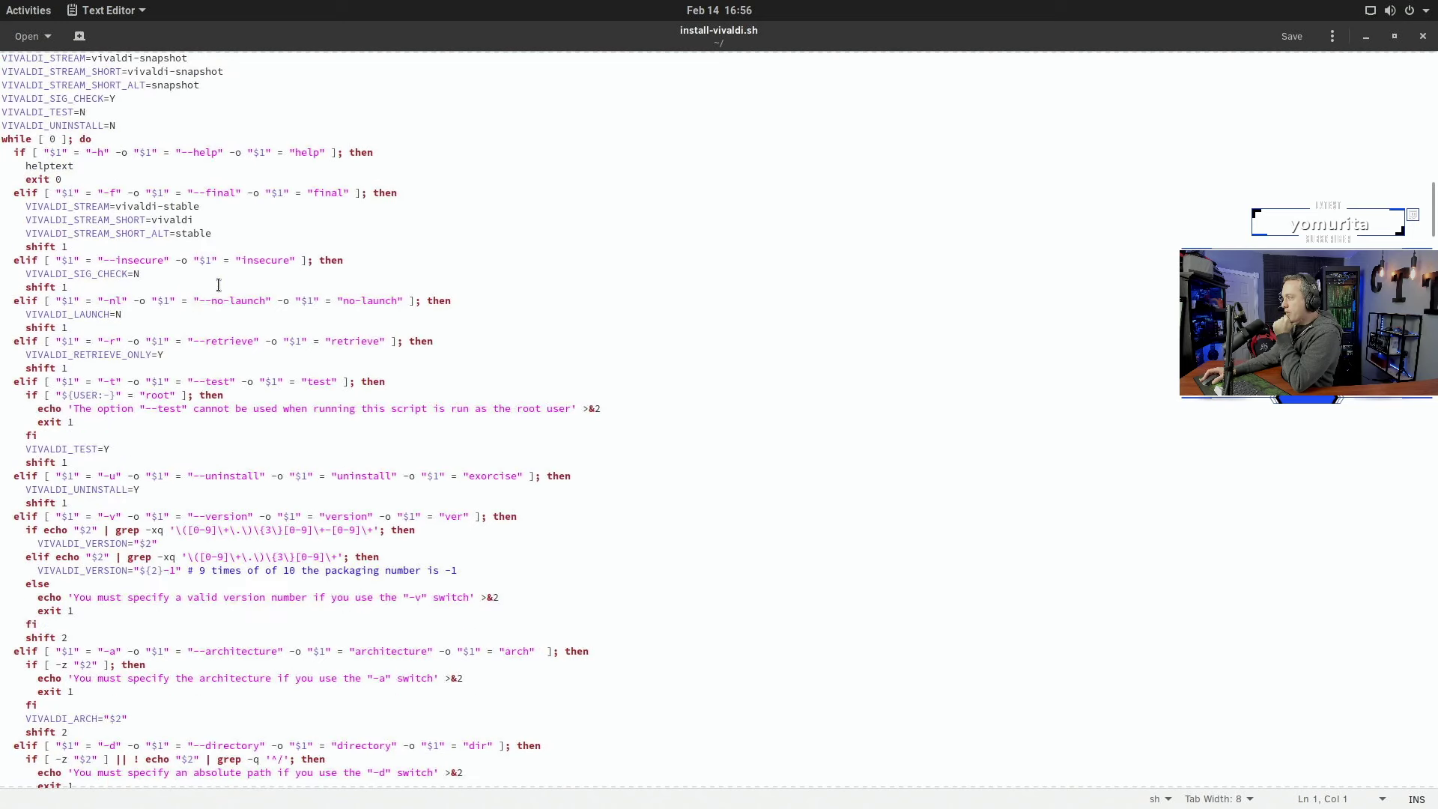
pyautogui.scroll(-8, 219, 284)
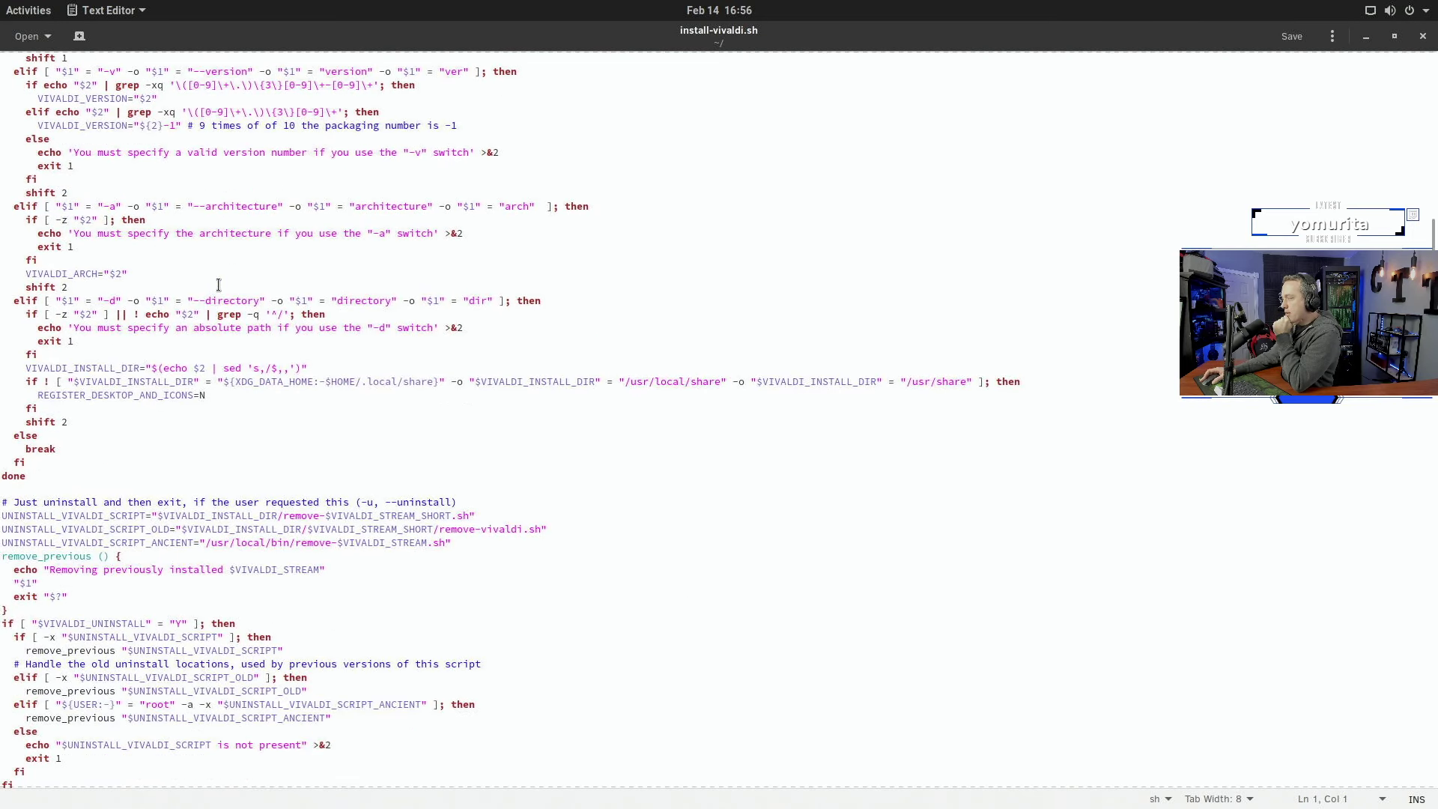
pyautogui.scroll(-10, 219, 285)
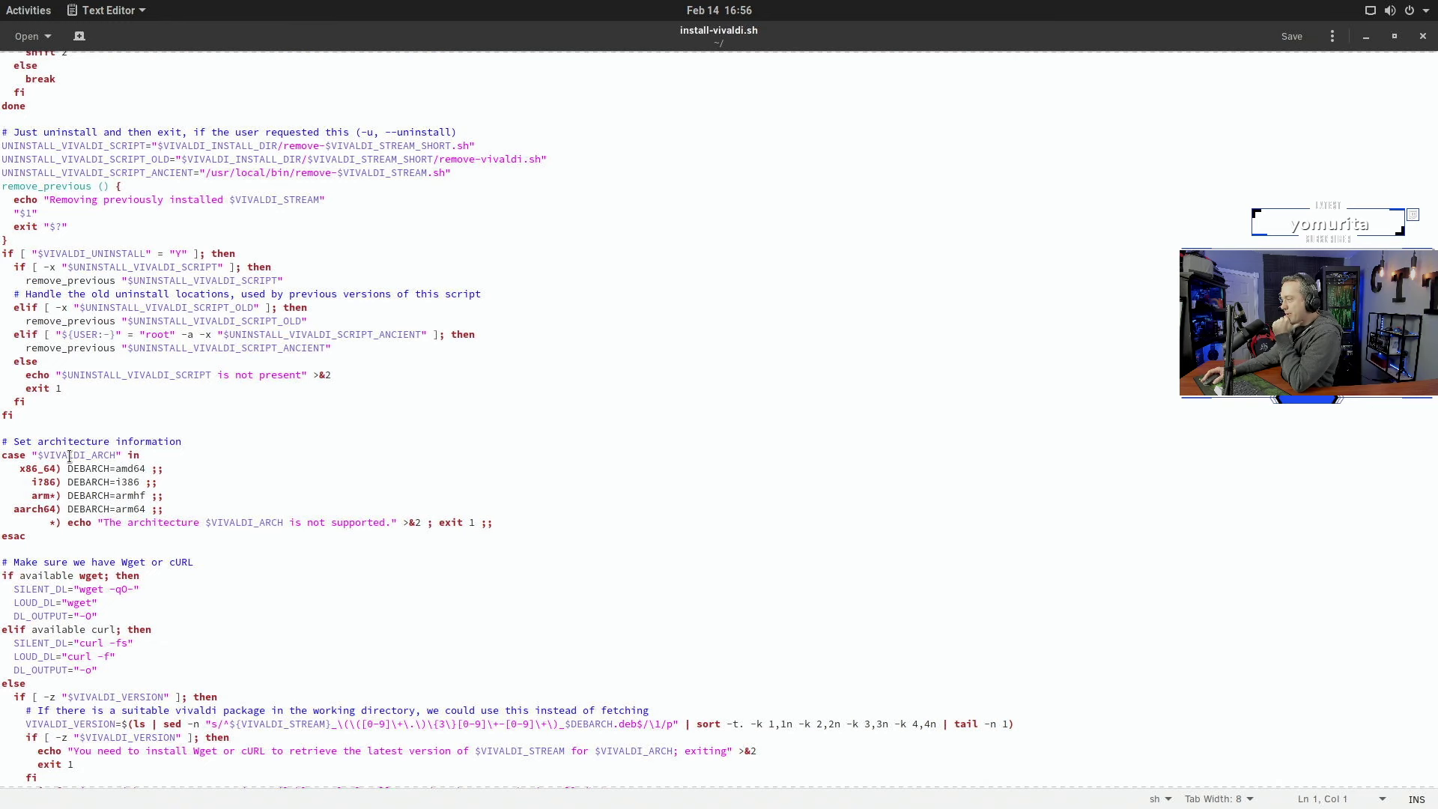
pyautogui.scroll(-8, 213, 500)
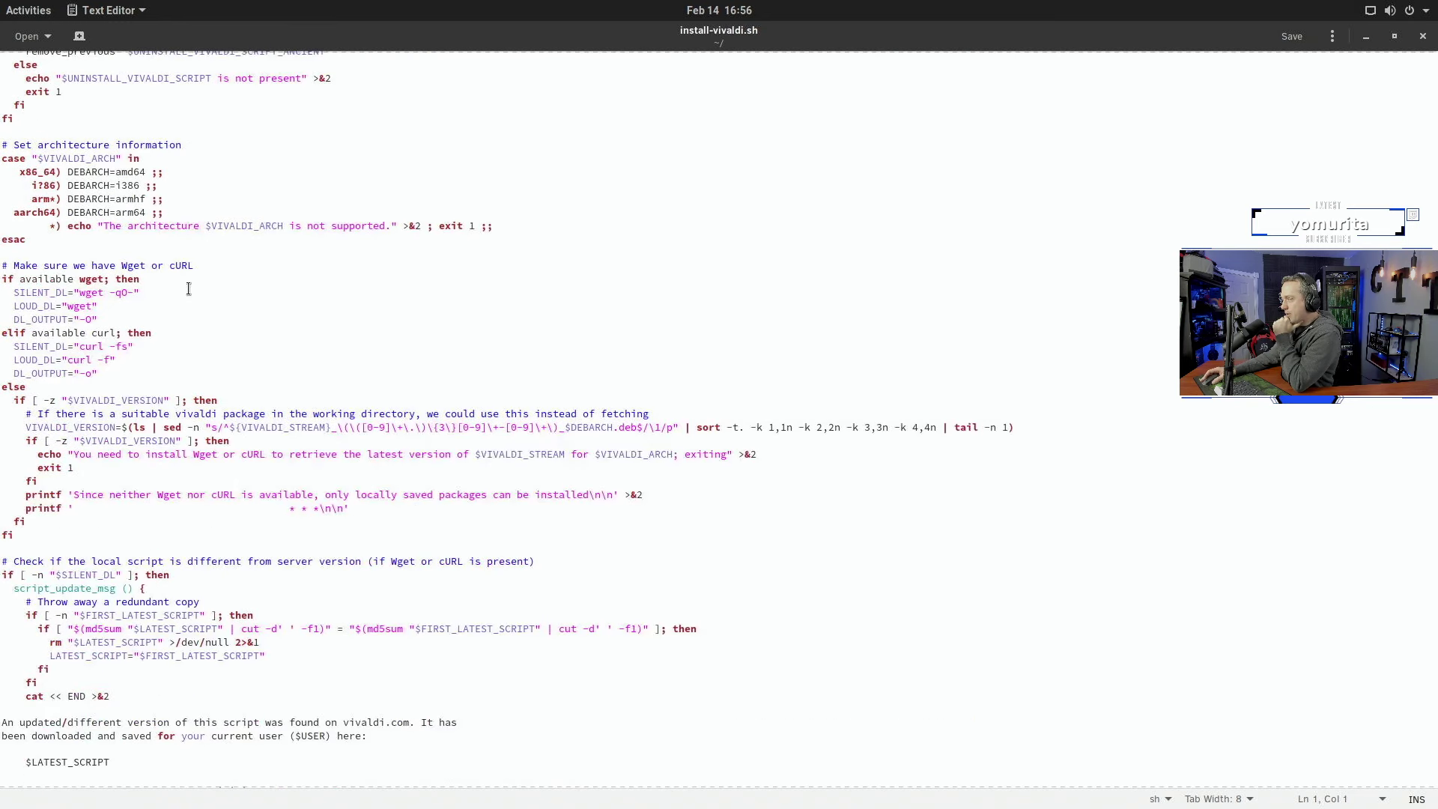
pyautogui.scroll(-4, 105, 272)
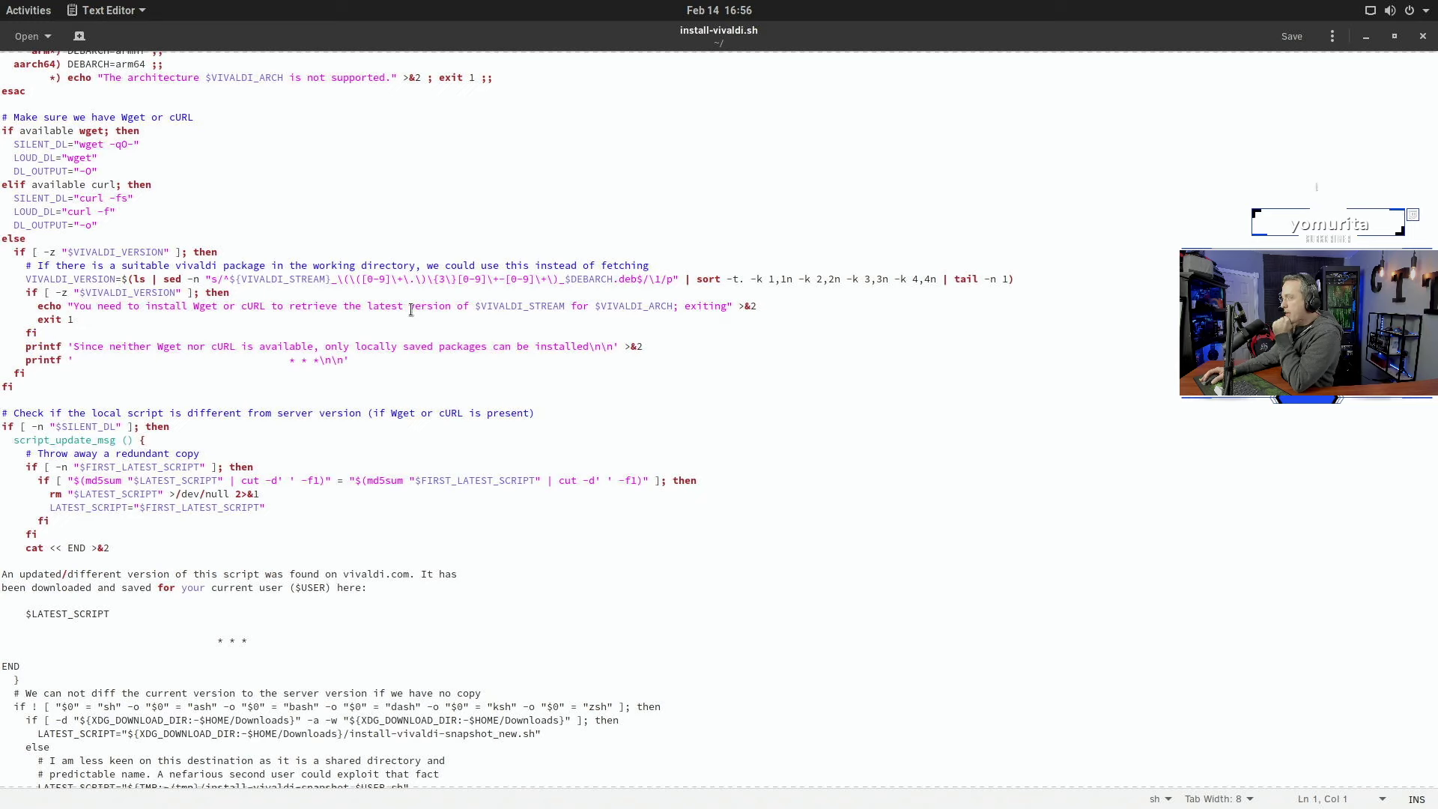
pyautogui.scroll(-13, 402, 314)
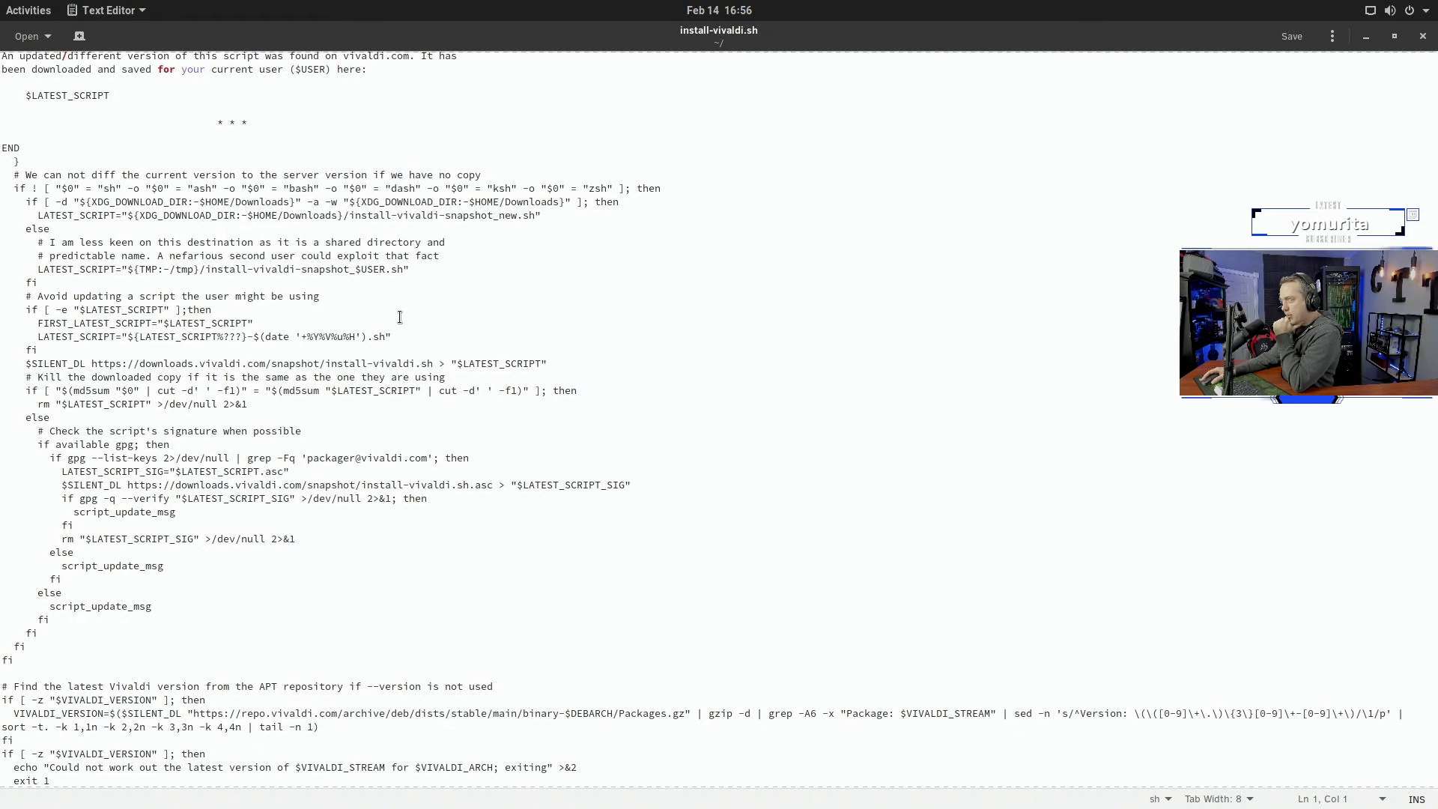
pyautogui.scroll(-9, 400, 316)
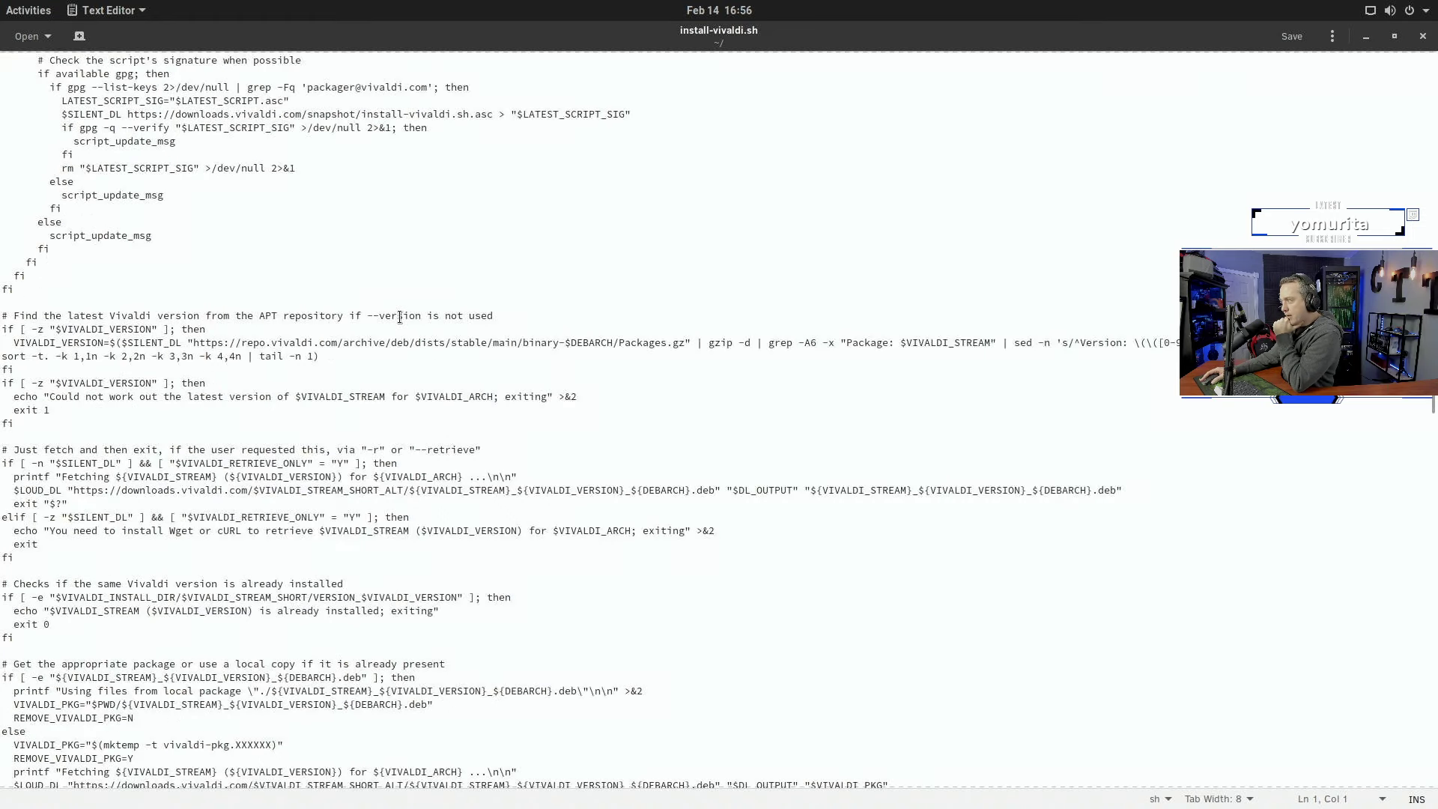
pyautogui.scroll(-13, 400, 317)
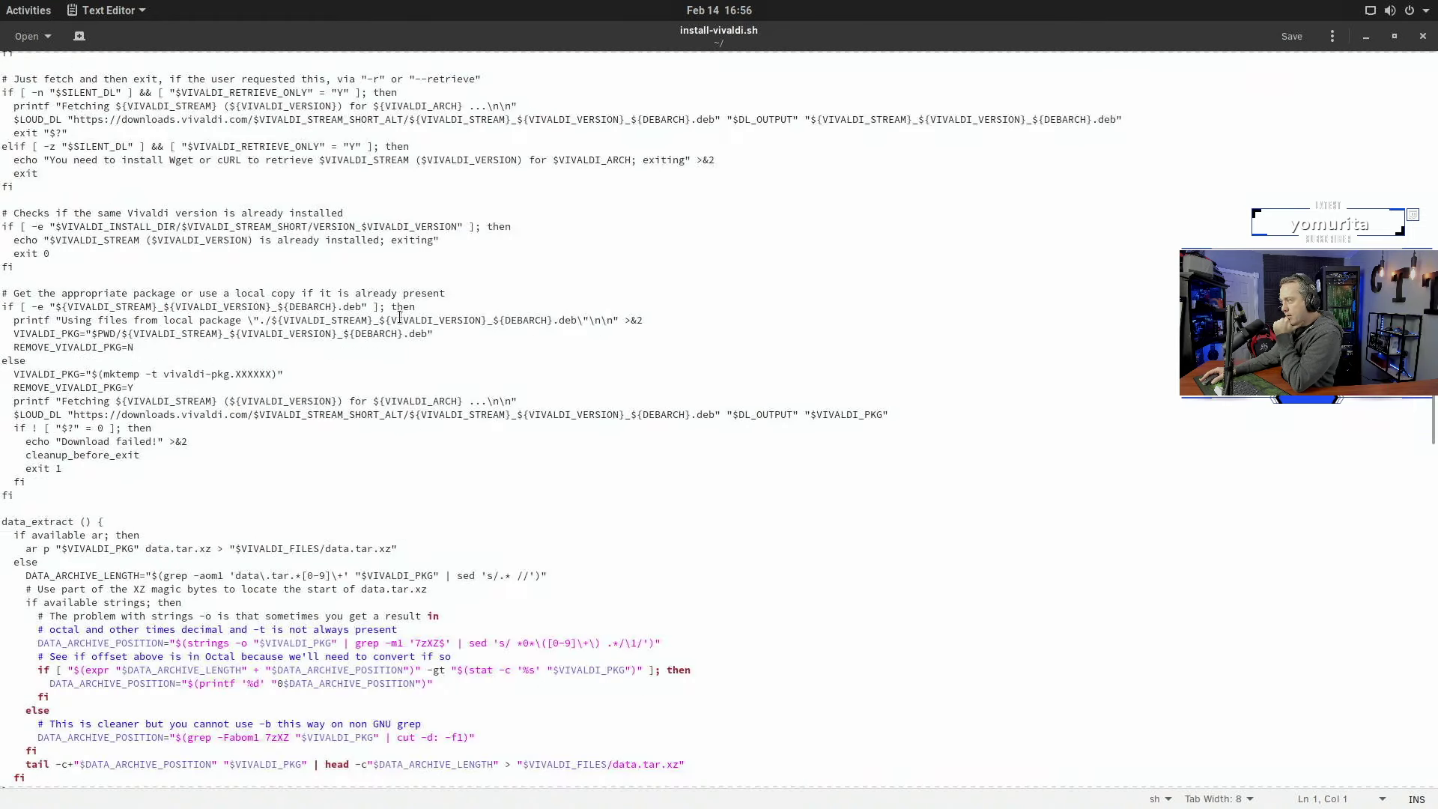
pyautogui.scroll(-7, 400, 317)
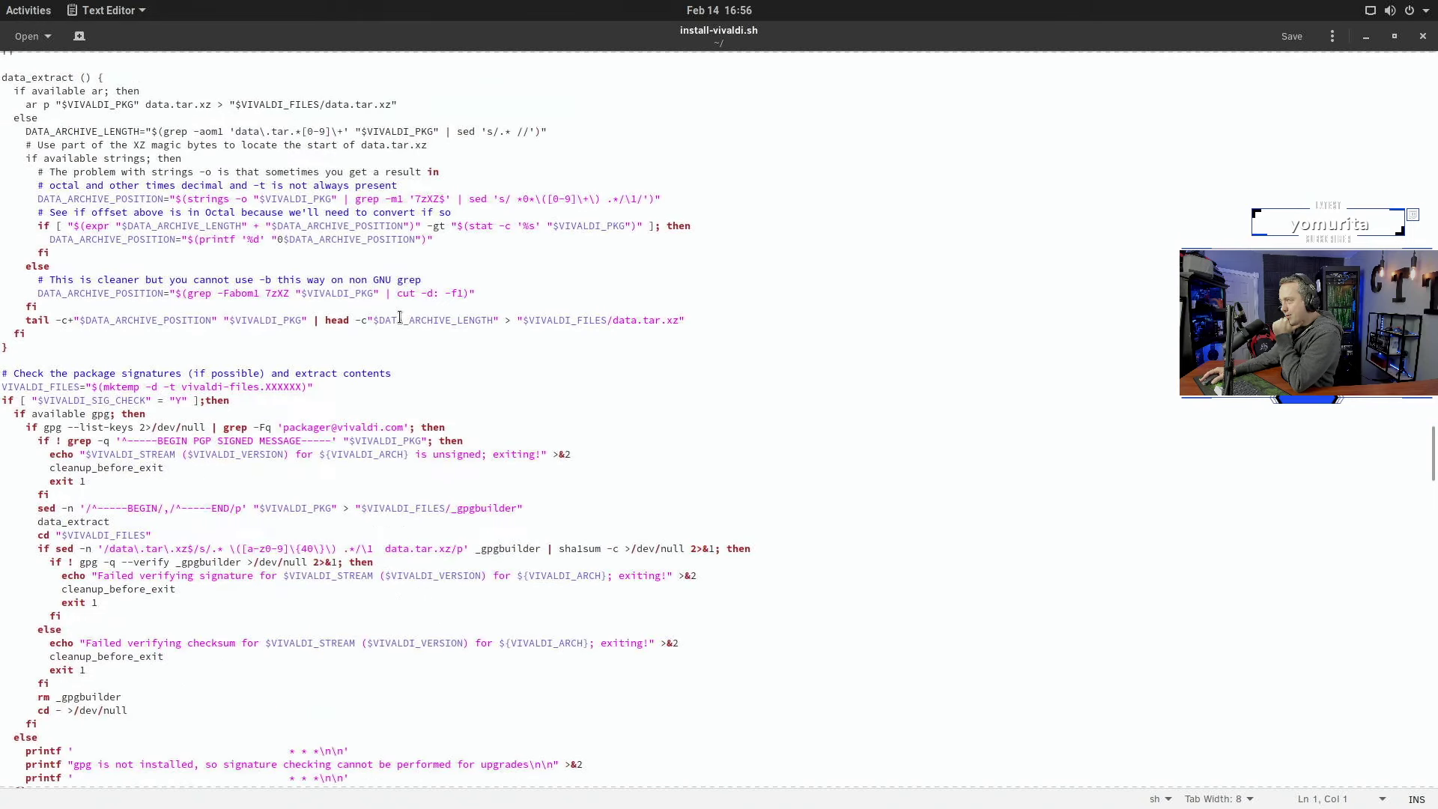
pyautogui.scroll(-20, 400, 317)
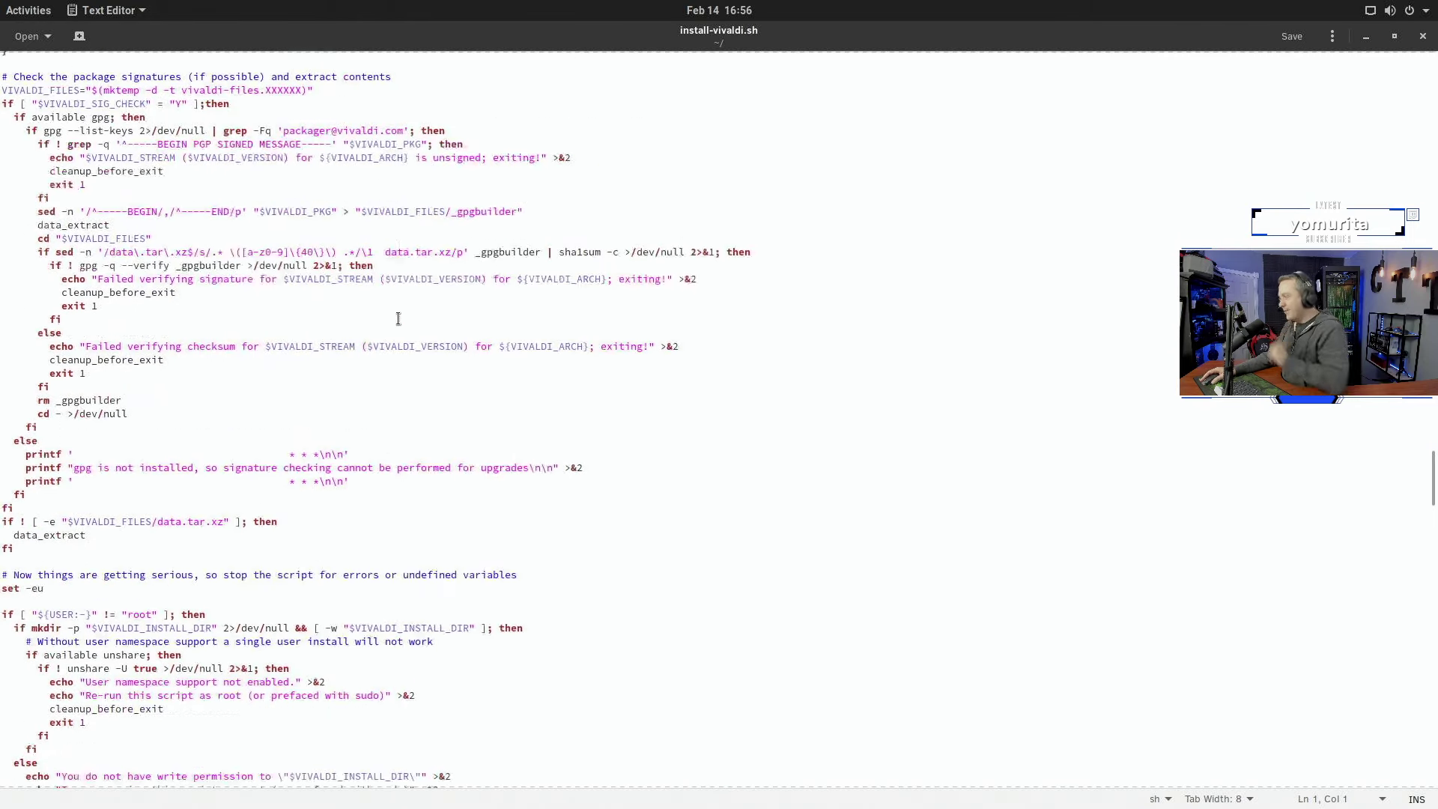
pyautogui.scroll(-2, 390, 299)
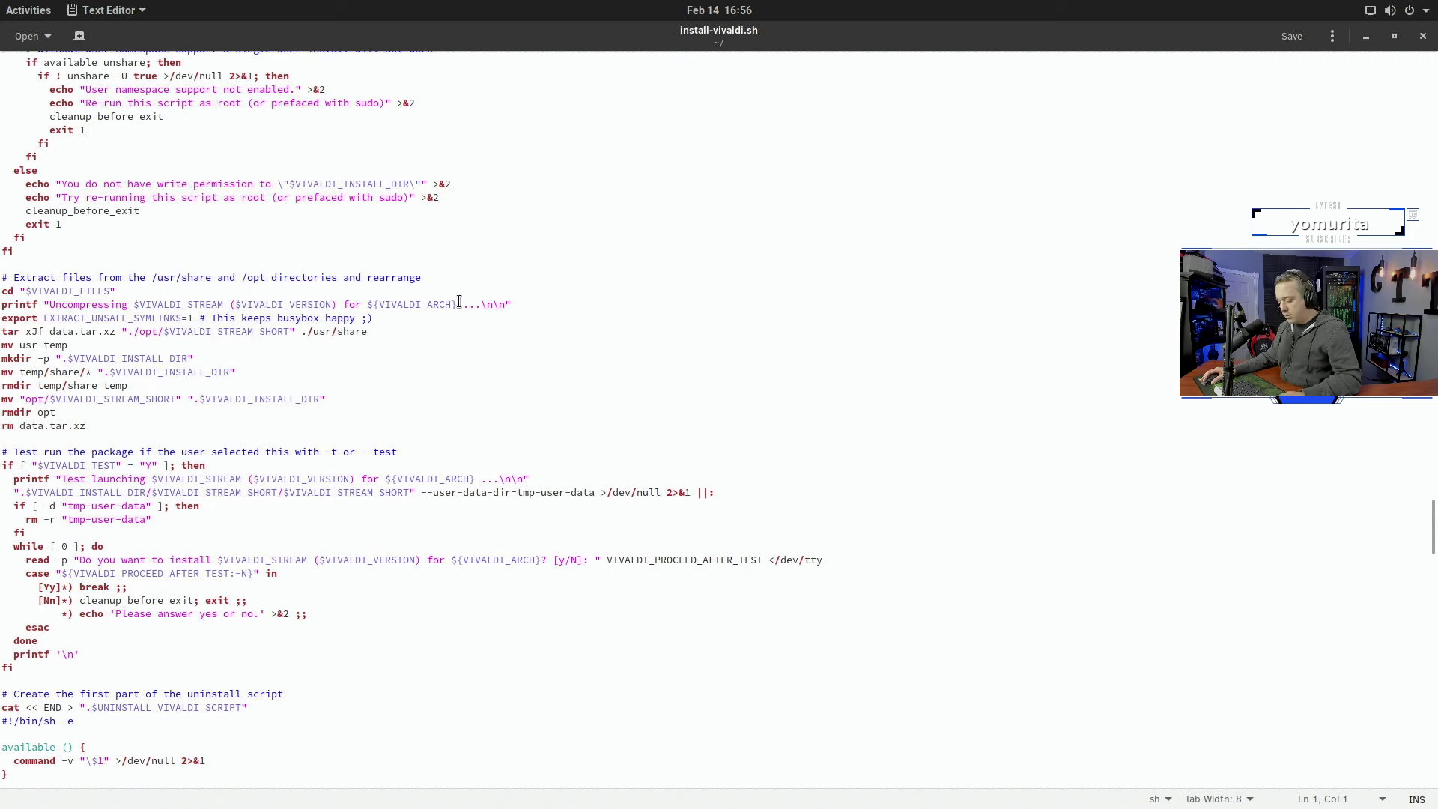
# Step: Assign Super+Q as the keyboard shortcut for Close window in the system Settings, and close Settings
pyautogui.click(1423, 10)
pyautogui.click(1275, 167)
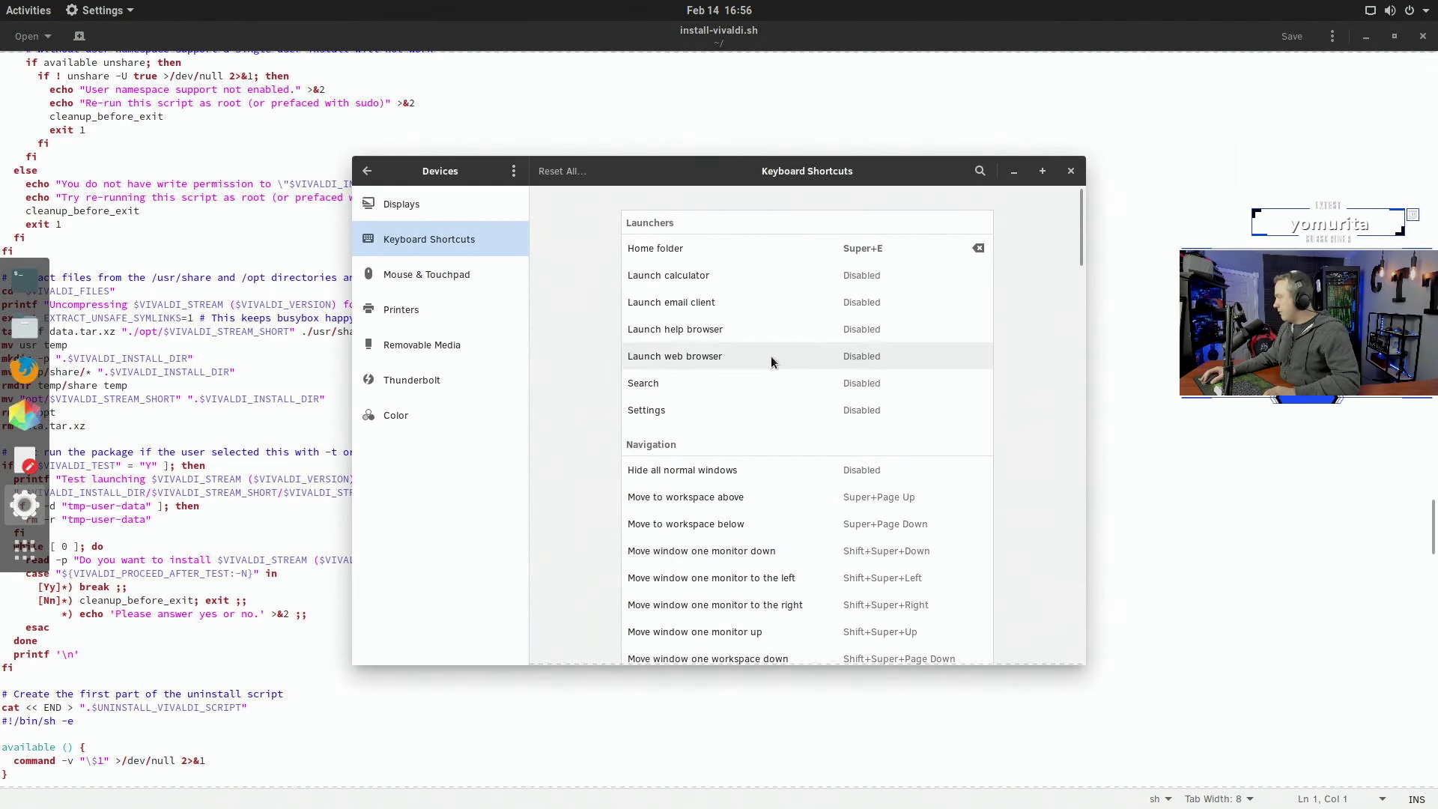
pyautogui.moveTo(1080, 218); pyautogui.dragTo(1090, 509)
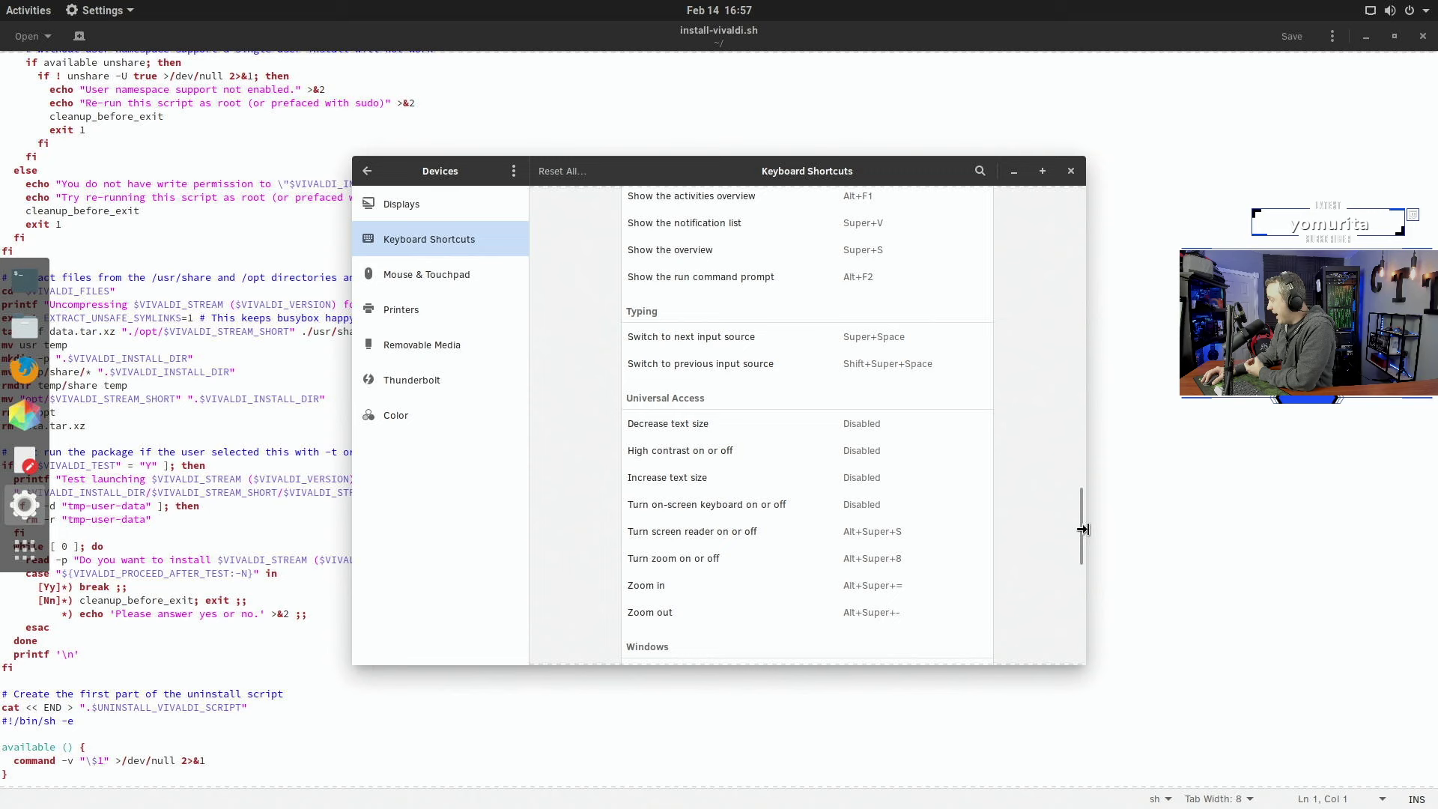
pyautogui.moveTo(1083, 541); pyautogui.dragTo(1086, 560)
pyautogui.click(865, 591)
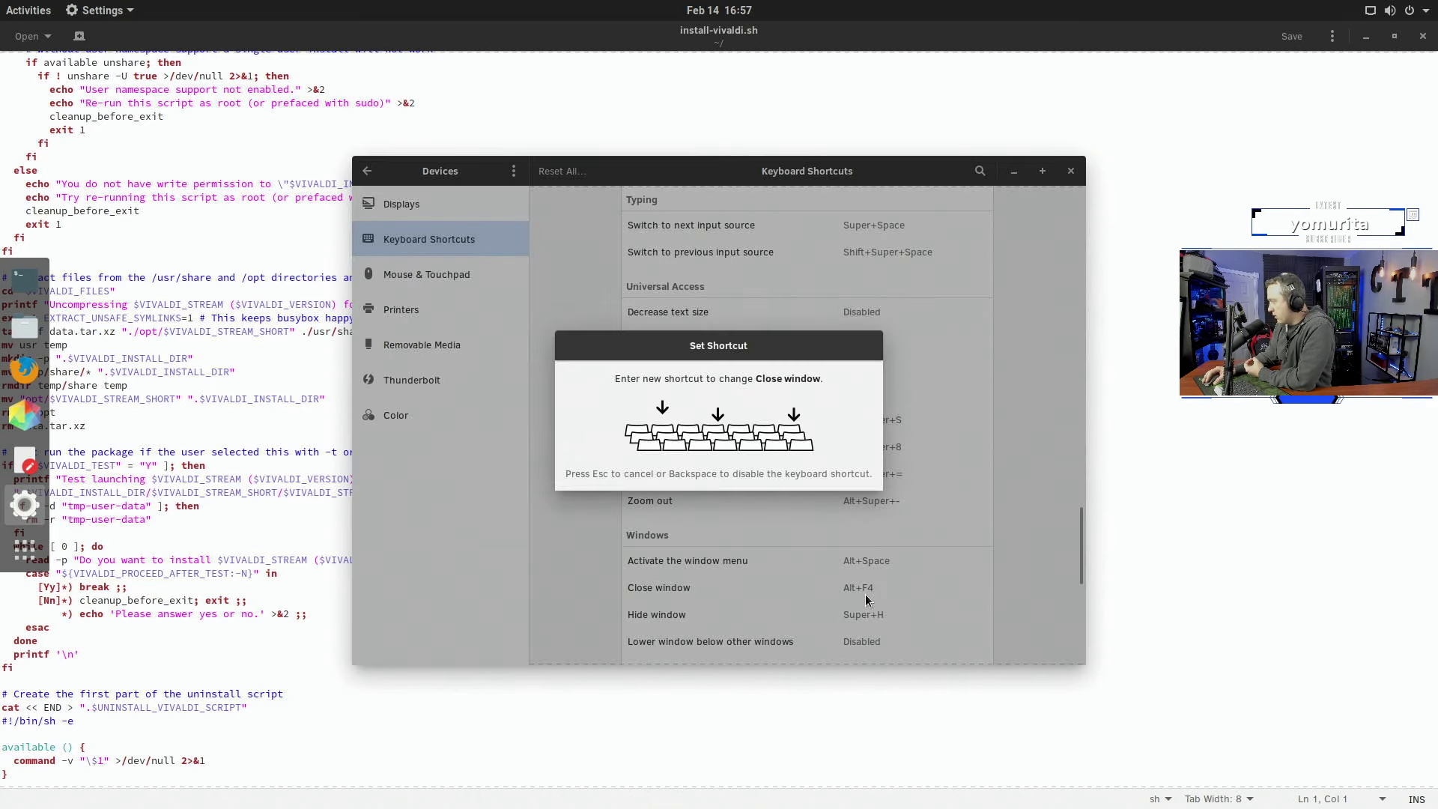
pyautogui.press('super+q')
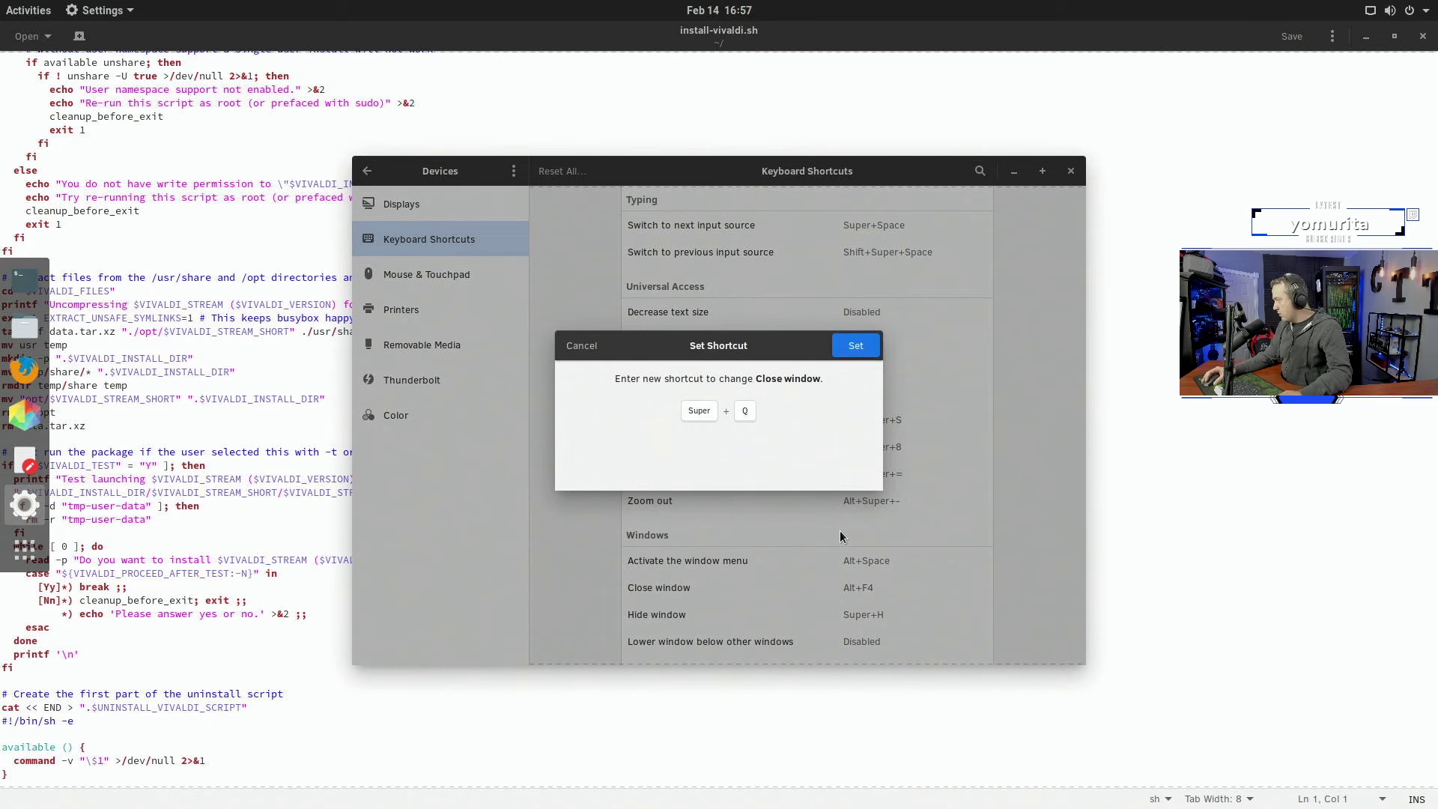
pyautogui.click(861, 344)
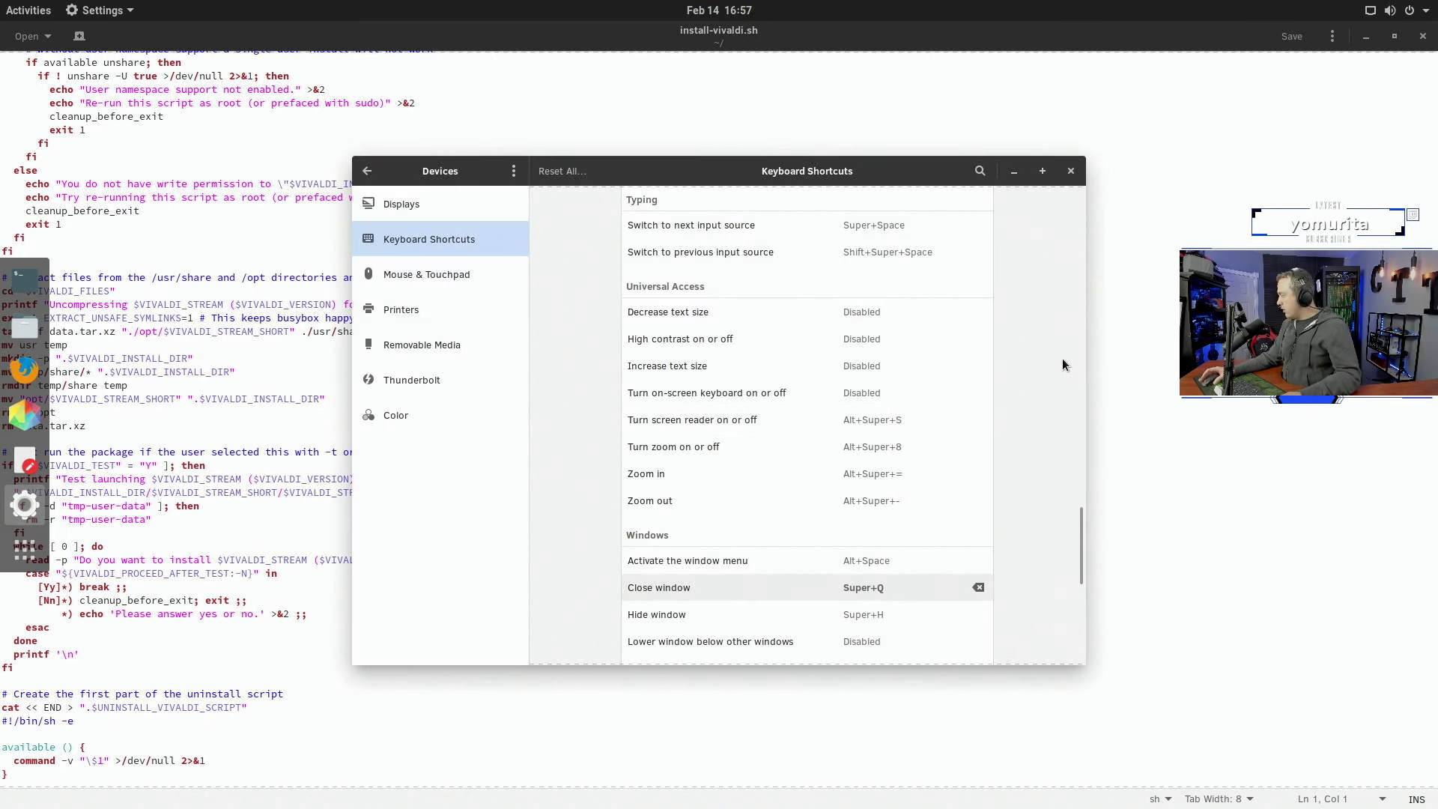
pyautogui.click(1071, 171)
# Step: Close the script's editor window and run sh install-vivaldi.sh in the terminal
pyautogui.click(636, 322)
pyautogui.press('super+q')
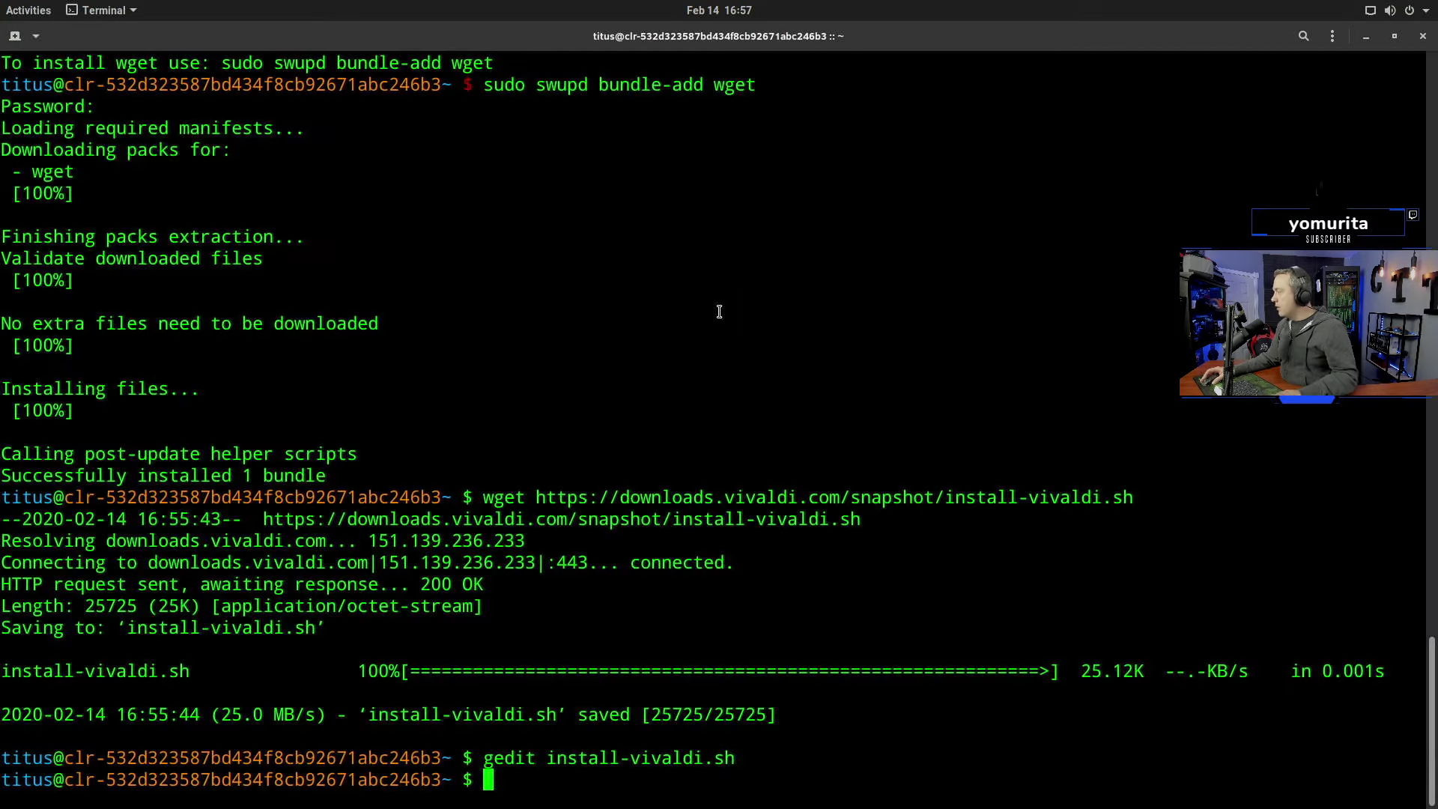
pyautogui.write('sh install-vivaldi.sh')
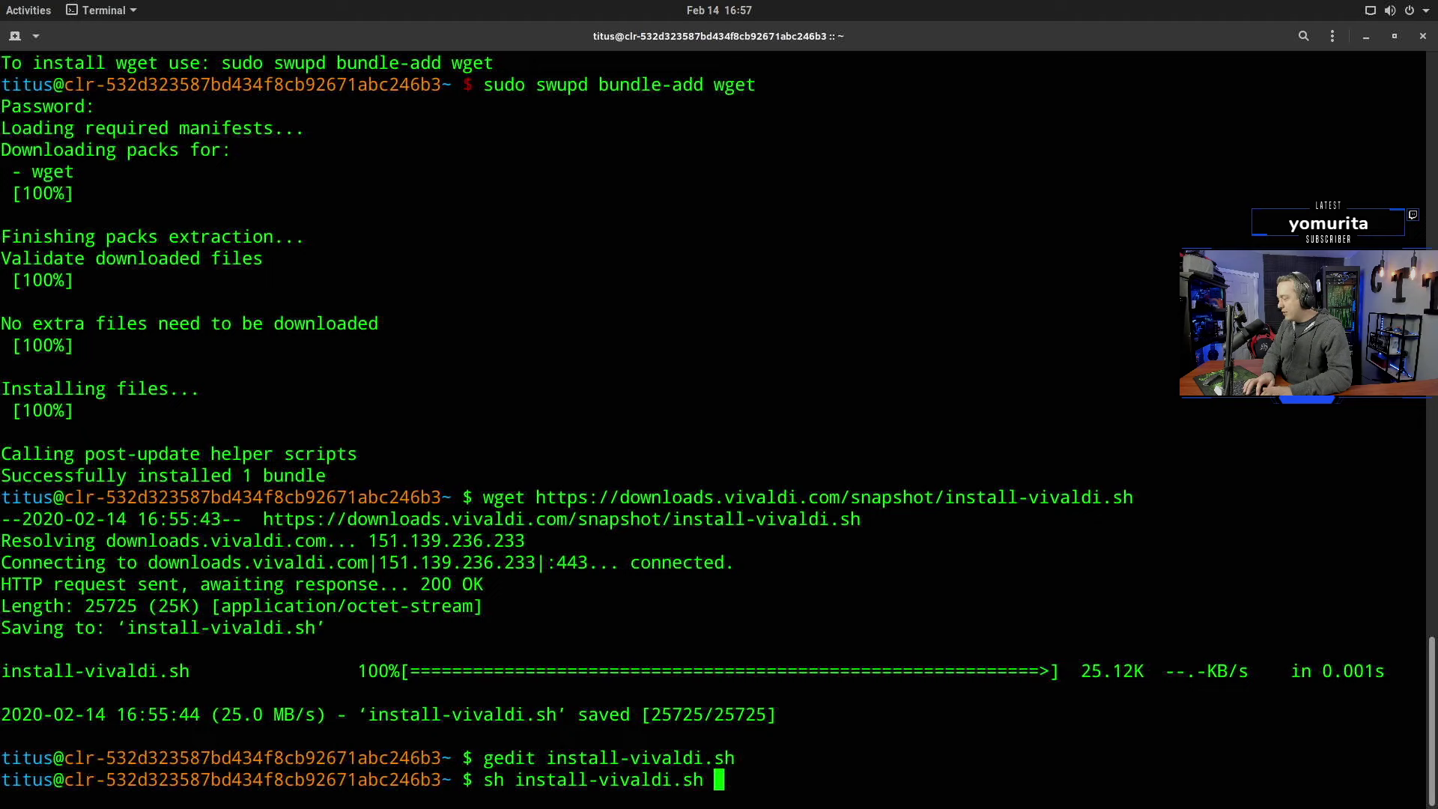
pyautogui.press('Return')
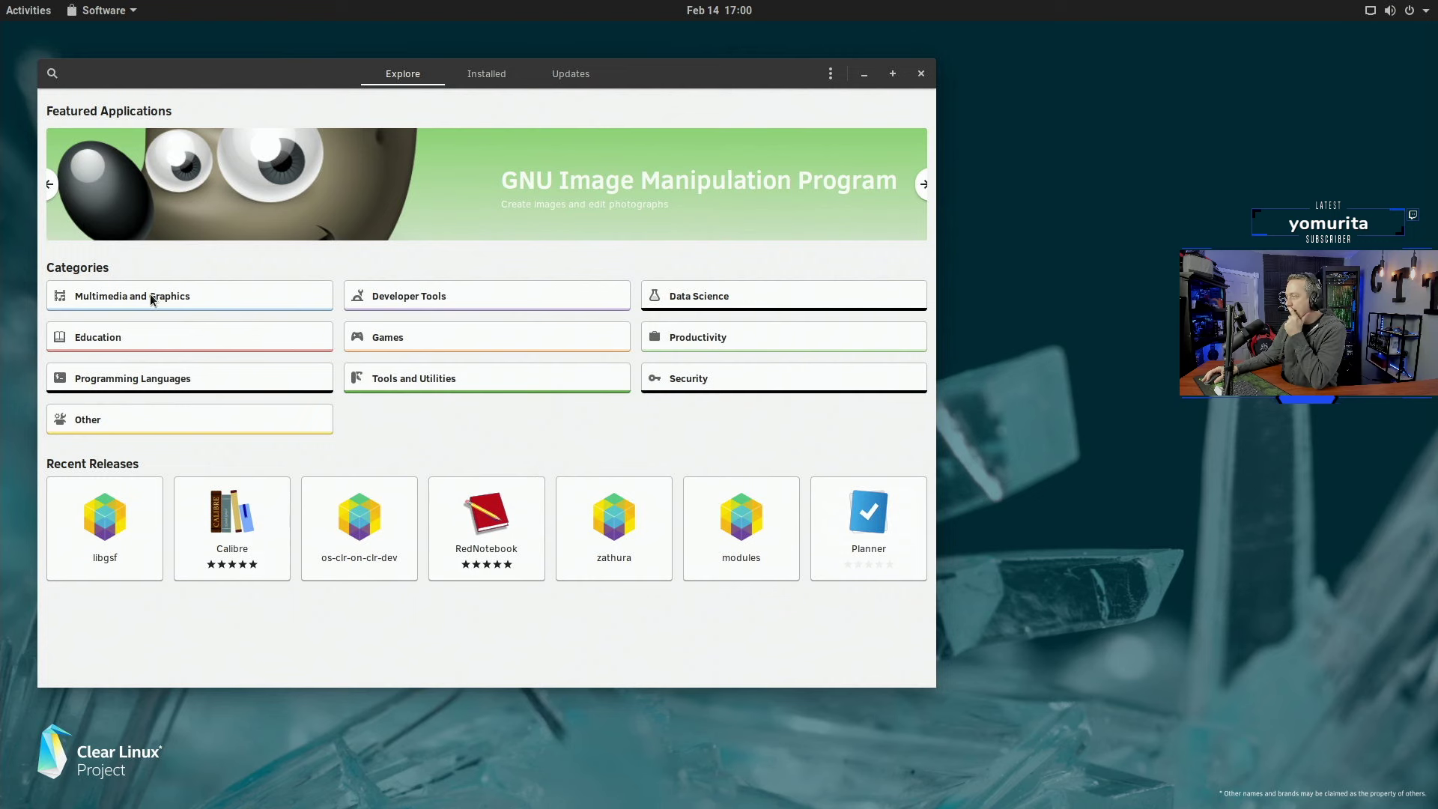
# Step: Find Steam in the Games category of the Software store and start installing it
pyautogui.click(472, 343)
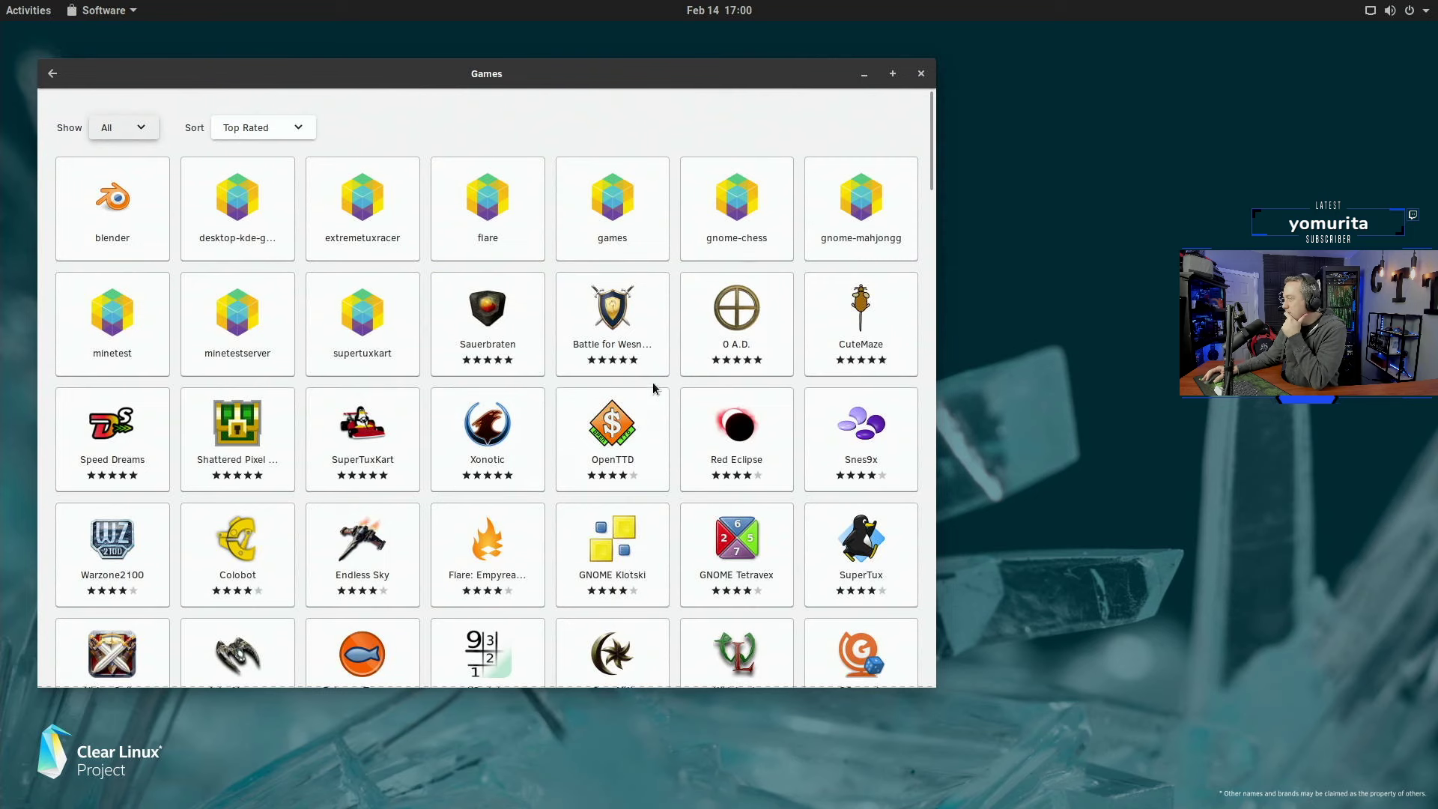
pyautogui.scroll(-3, 288, 386)
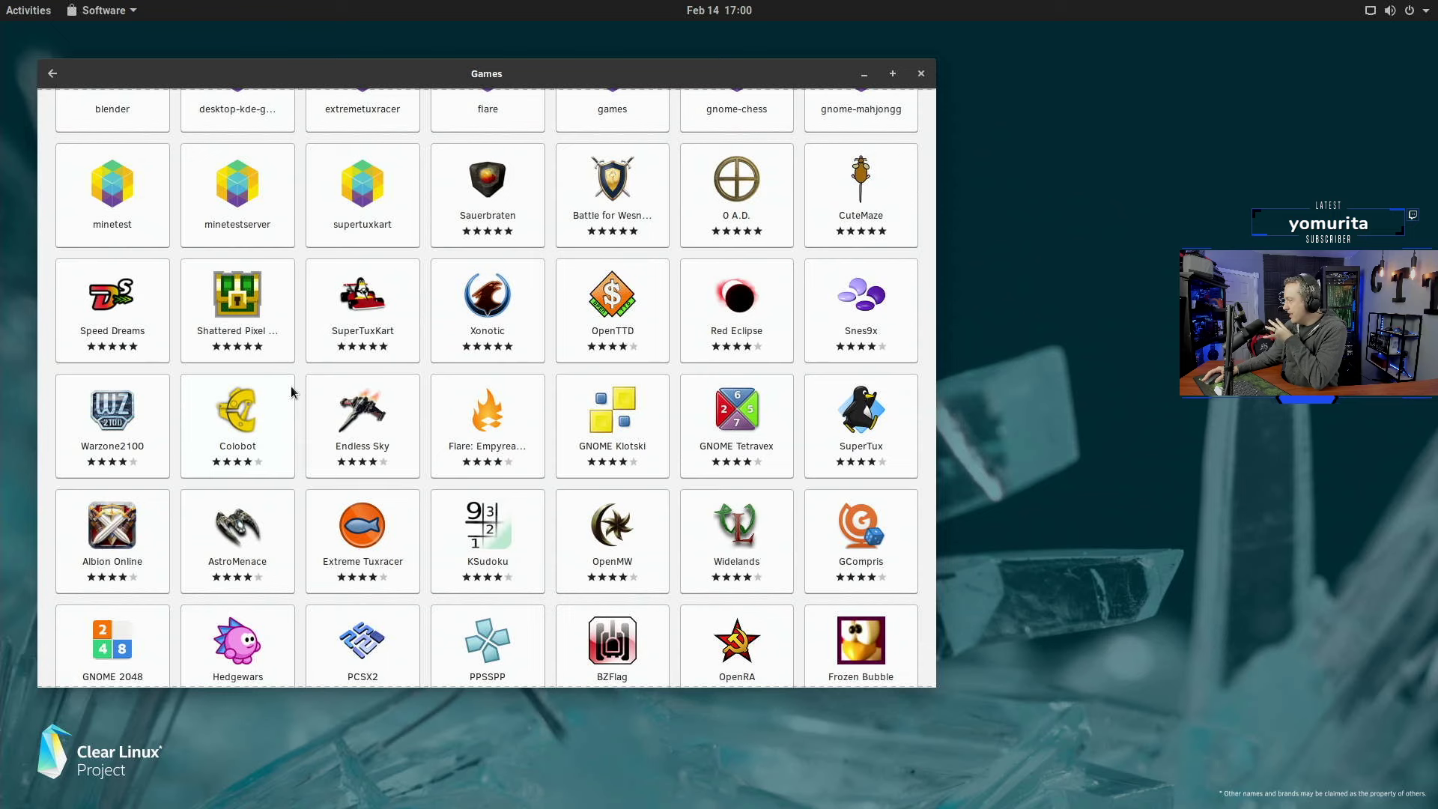
pyautogui.scroll(-3, 292, 392)
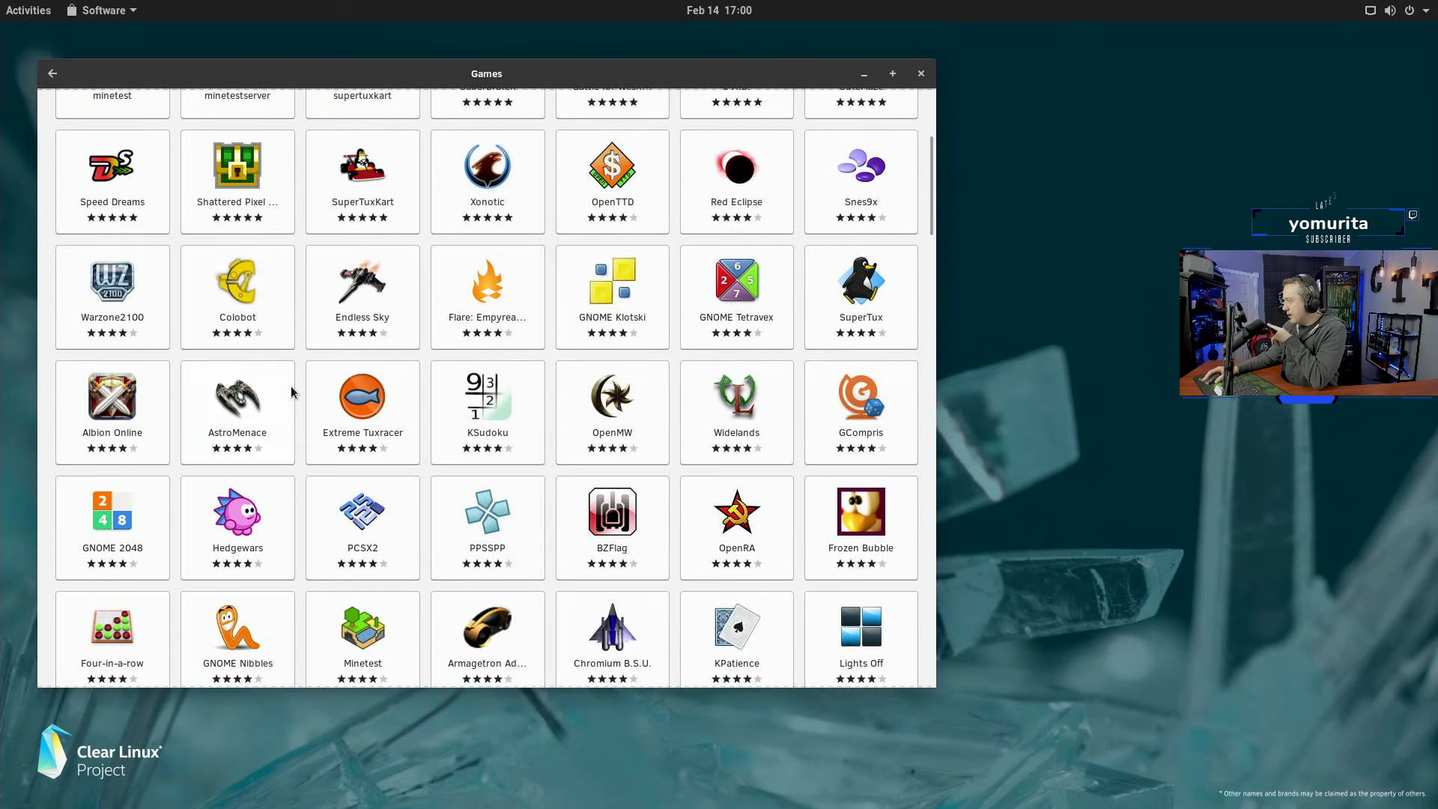
pyautogui.scroll(-3, 291, 392)
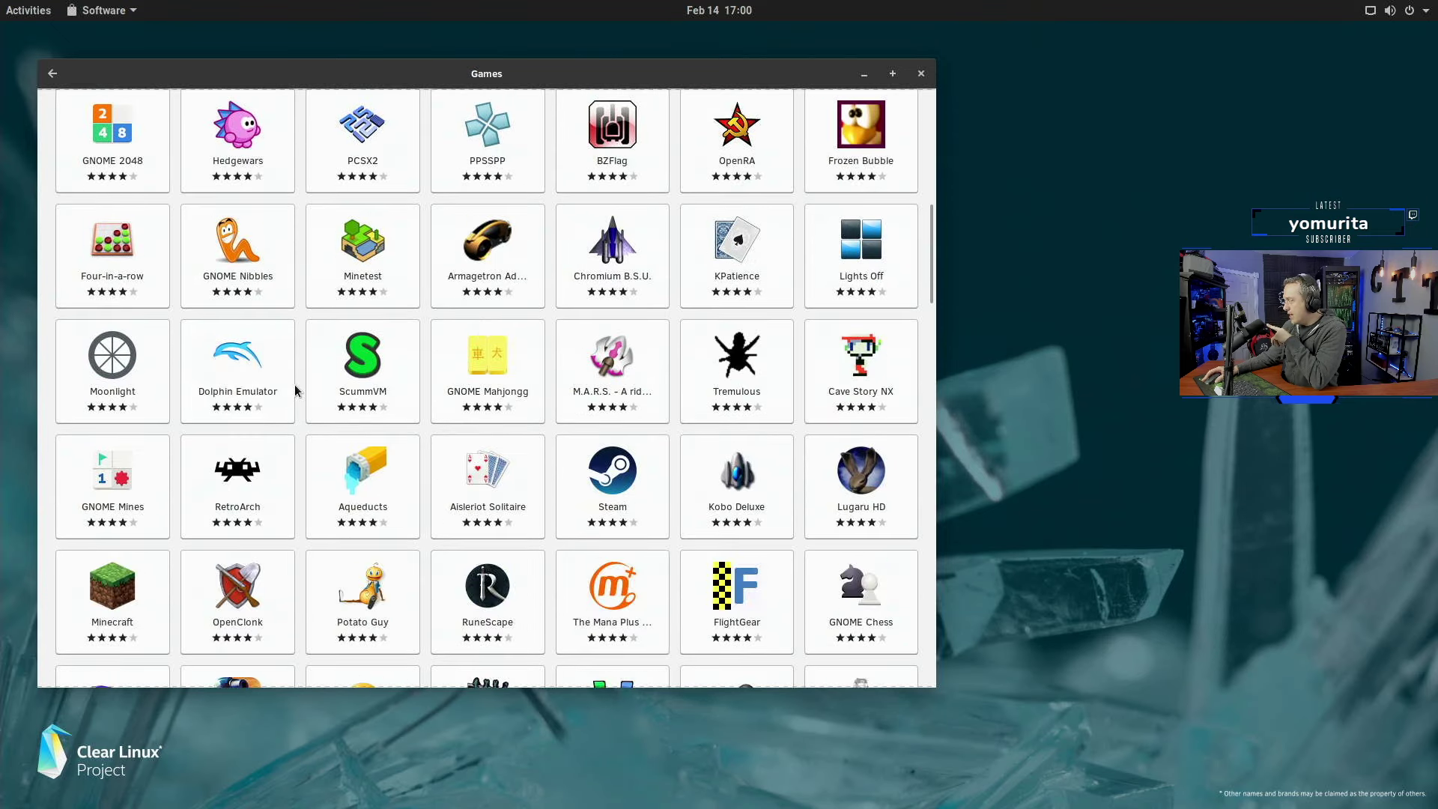
pyautogui.click(629, 471)
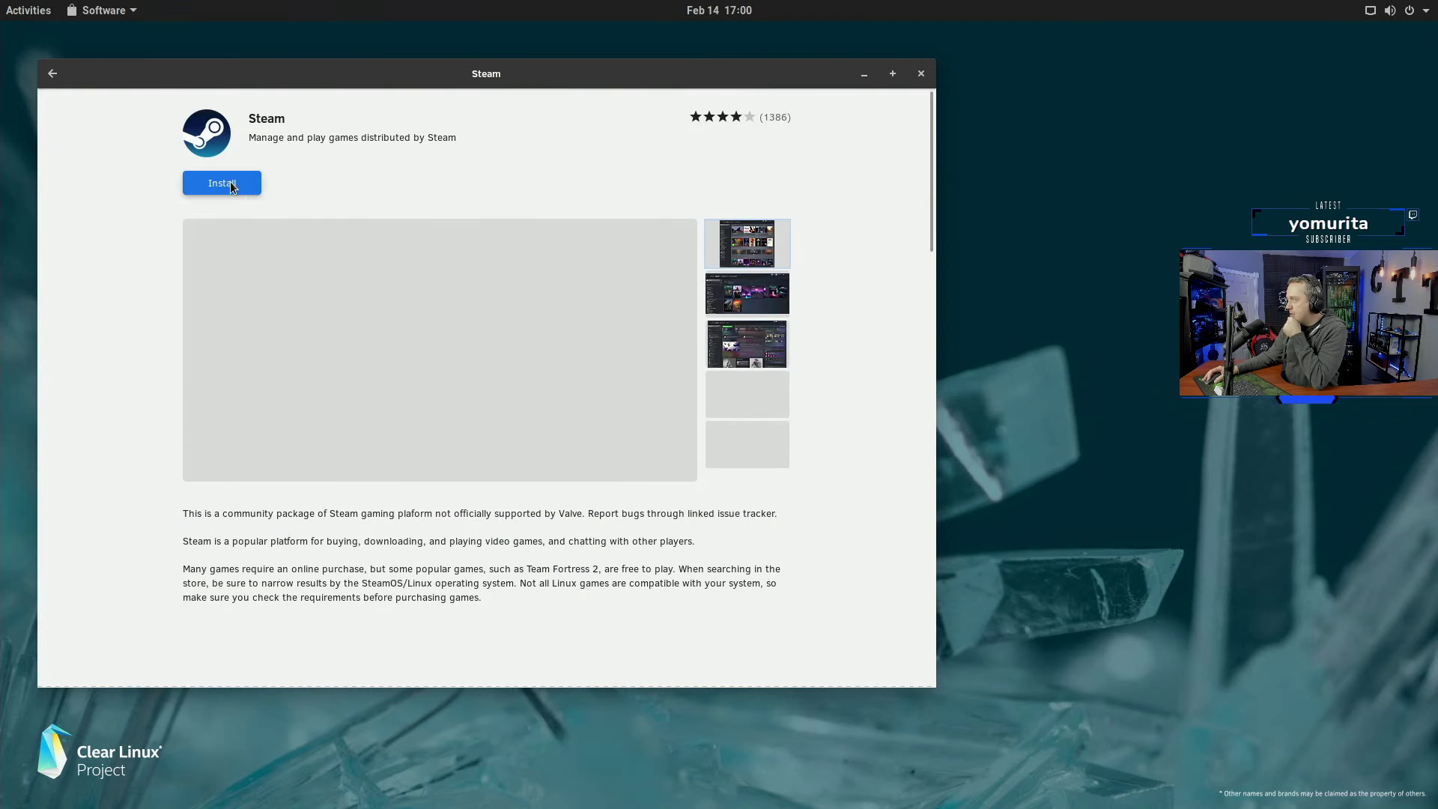
pyautogui.click(231, 182)
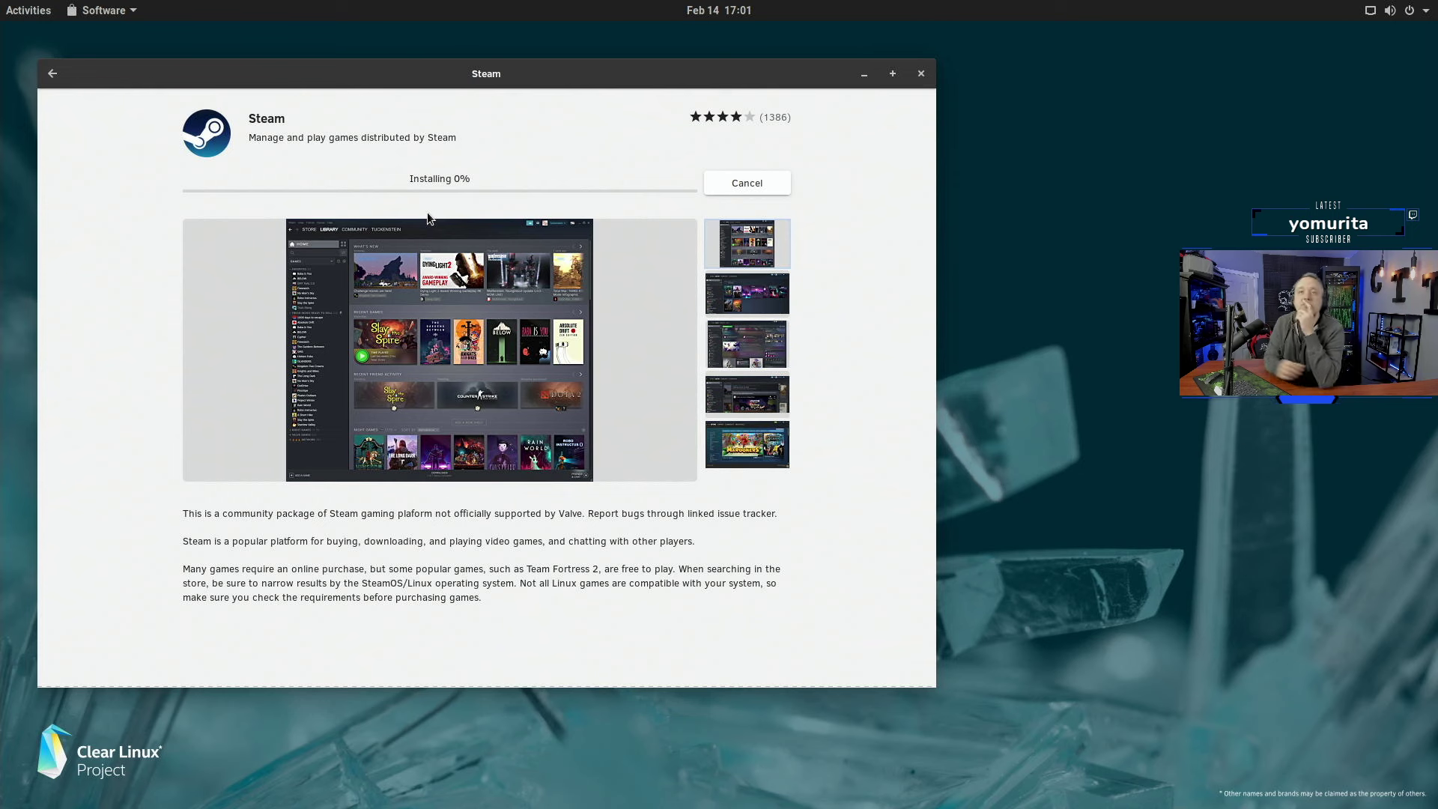
pyautogui.moveTo(2, 322)
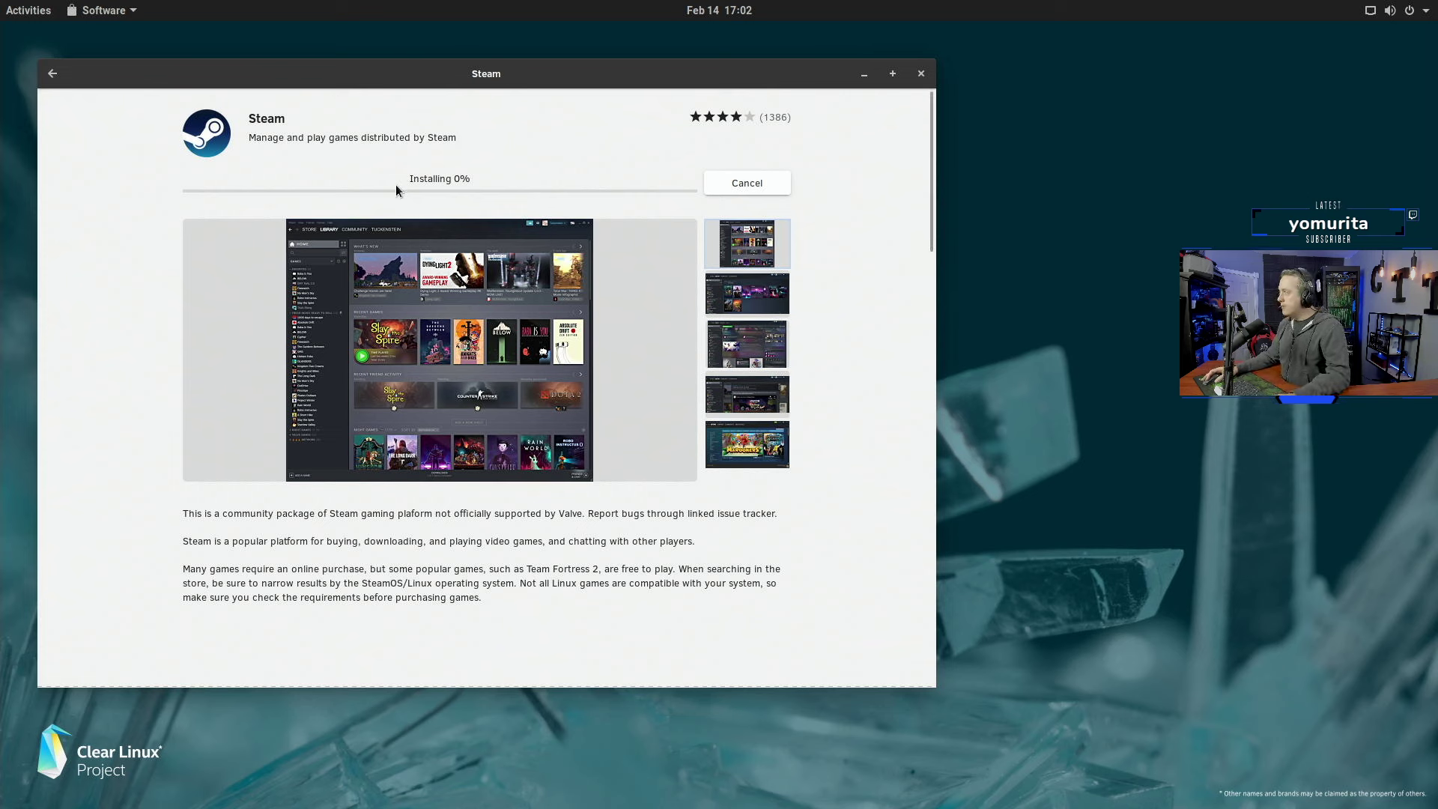
# Step: Tile the Software store window and a new terminal side by side, and run htop in the terminal to monitor system resources
pyautogui.moveTo(483, 71); pyautogui.dragTo(801, 58)
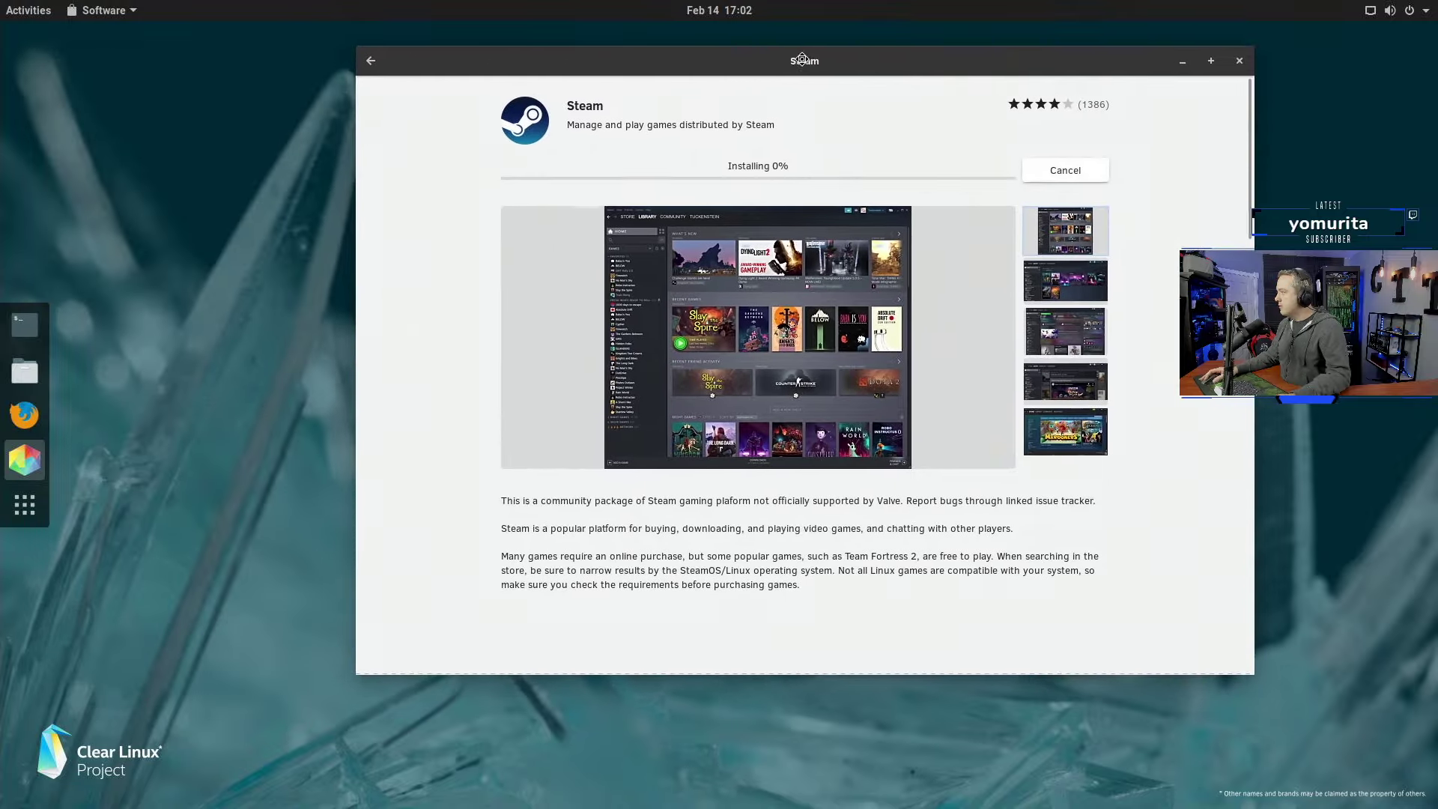
pyautogui.press('super+Right')
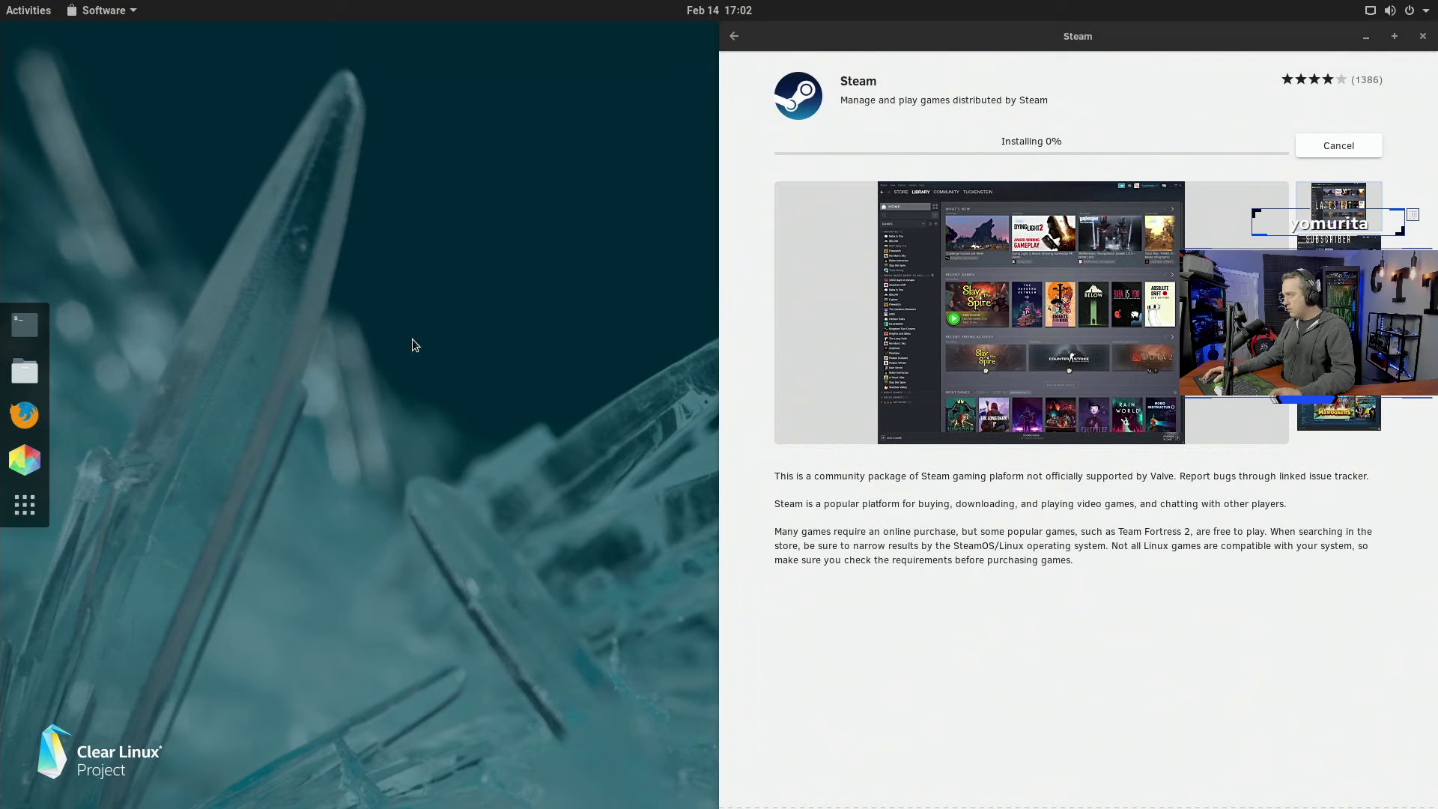
pyautogui.hotkey('ctrl', 'alt', 't')
pyautogui.moveTo(483, 34); pyautogui.dragTo(2, 328)
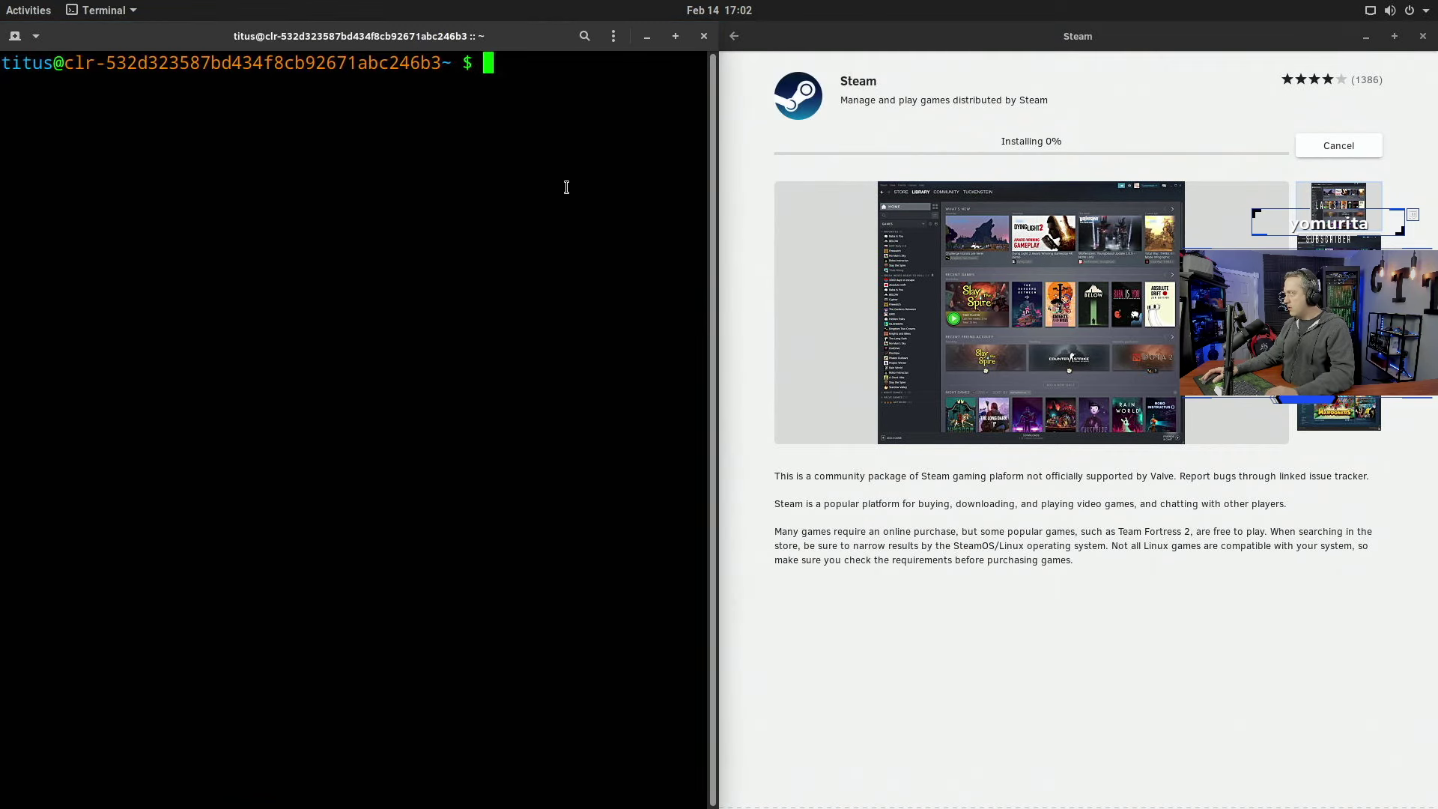
pyautogui.write('htop')
pyautogui.press('Return')
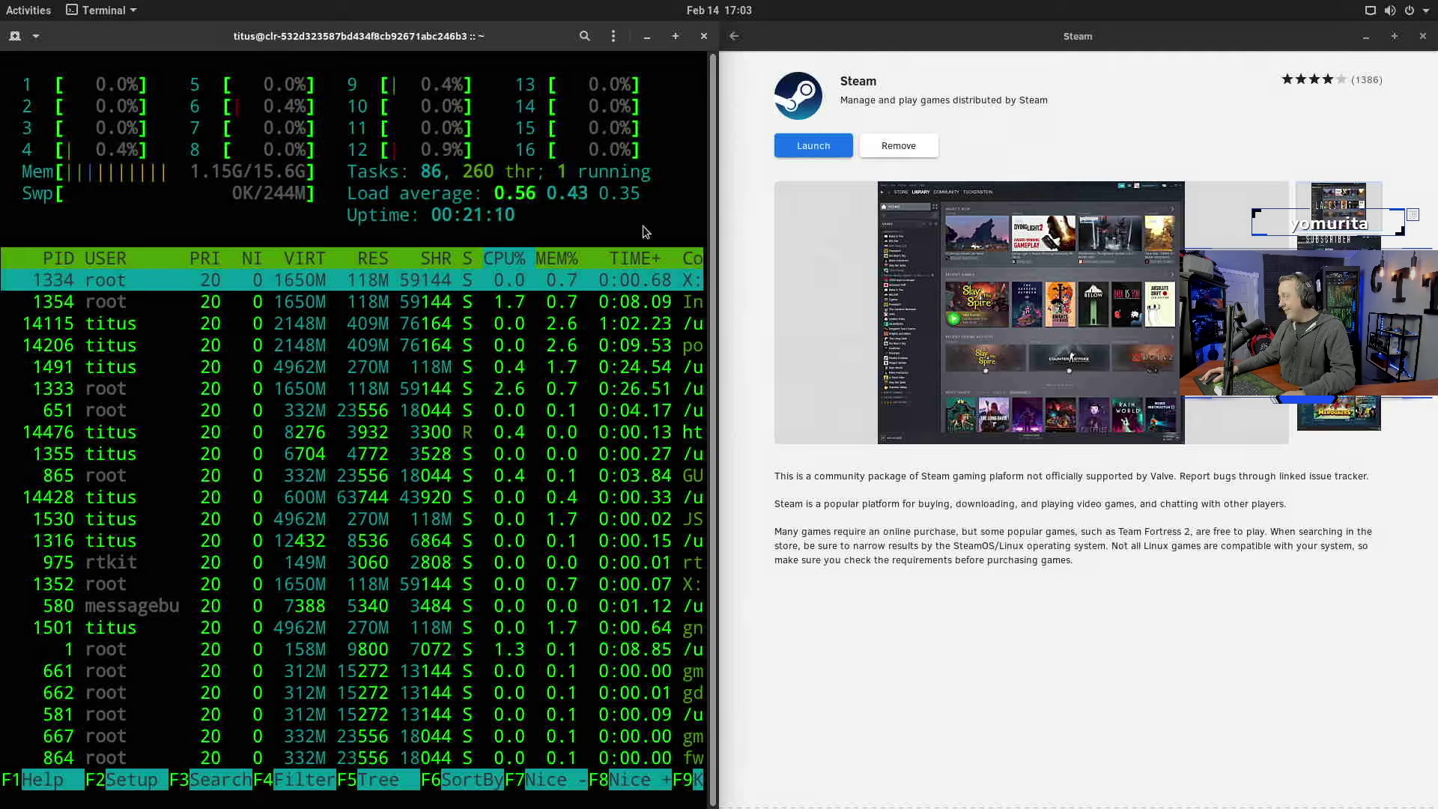
# Step: Close the htop terminal and launch Steam from its page in the Software store
pyautogui.hotkey('alt', 'F4')
pyautogui.click(491, 452)
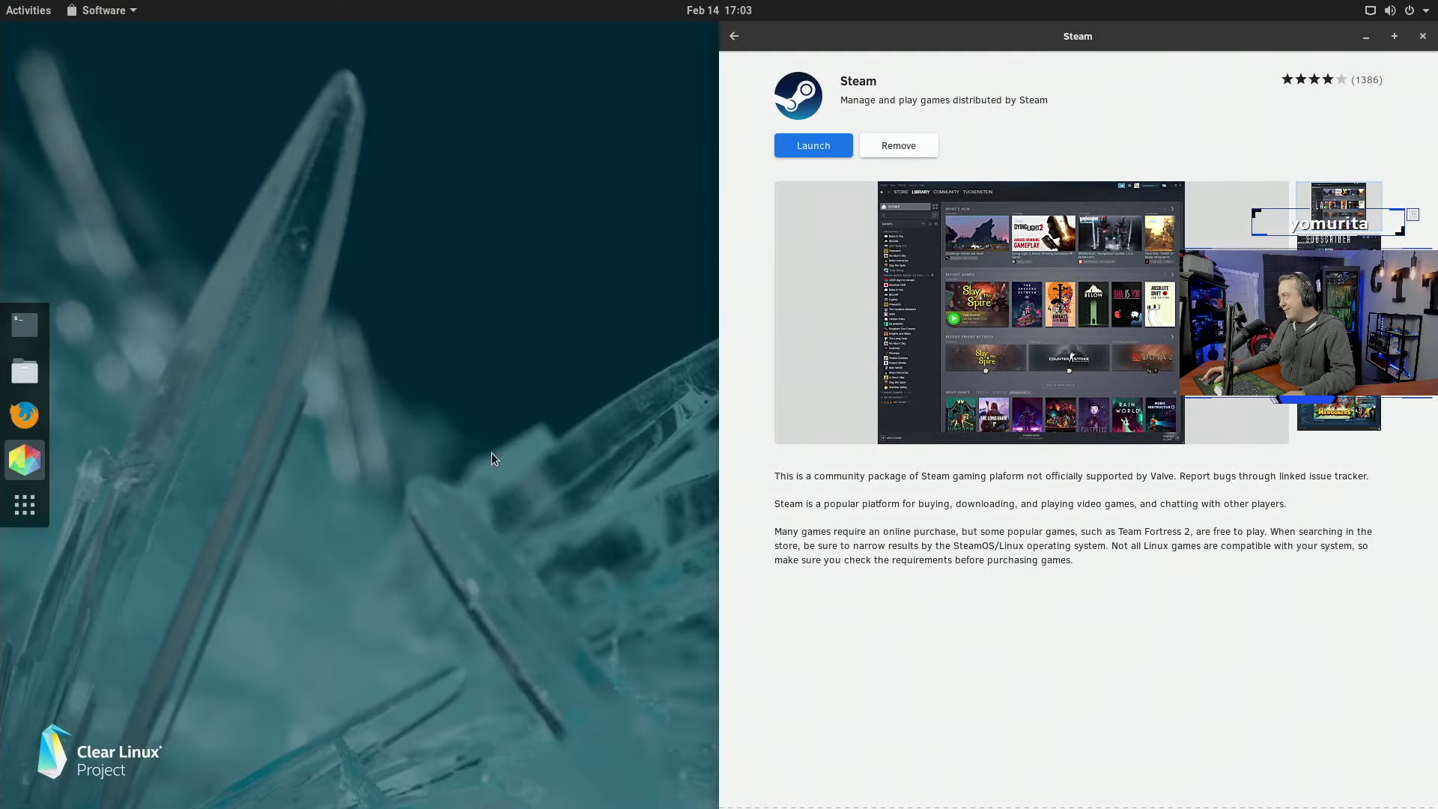
pyautogui.click(802, 154)
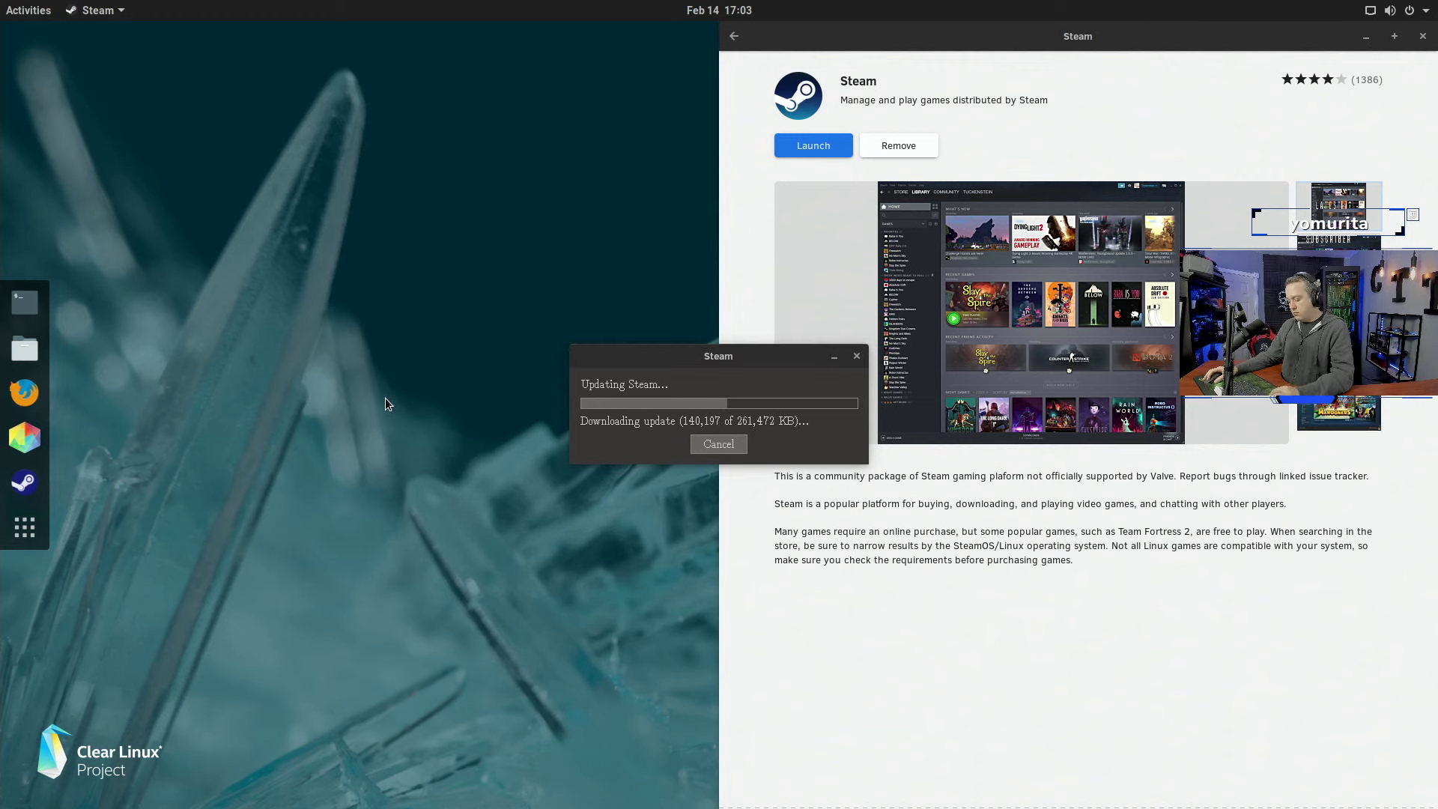
# Step: Run neofetch in a new terminal to check the system information, and exit the terminal
pyautogui.hotkey('ctrl', 'alt', 't')
pyautogui.write('neofetch')
pyautogui.press('Return')
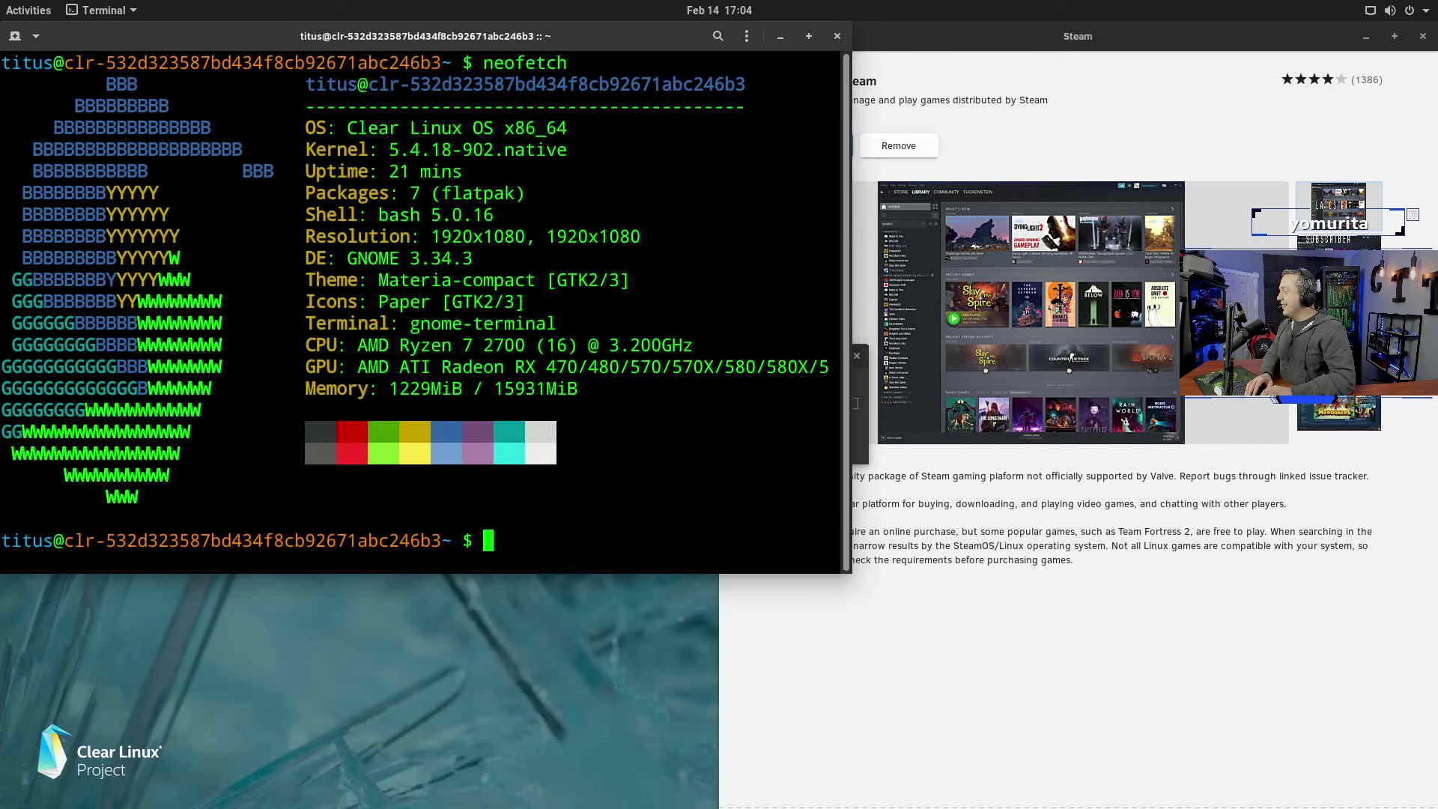
pyautogui.write('exit')
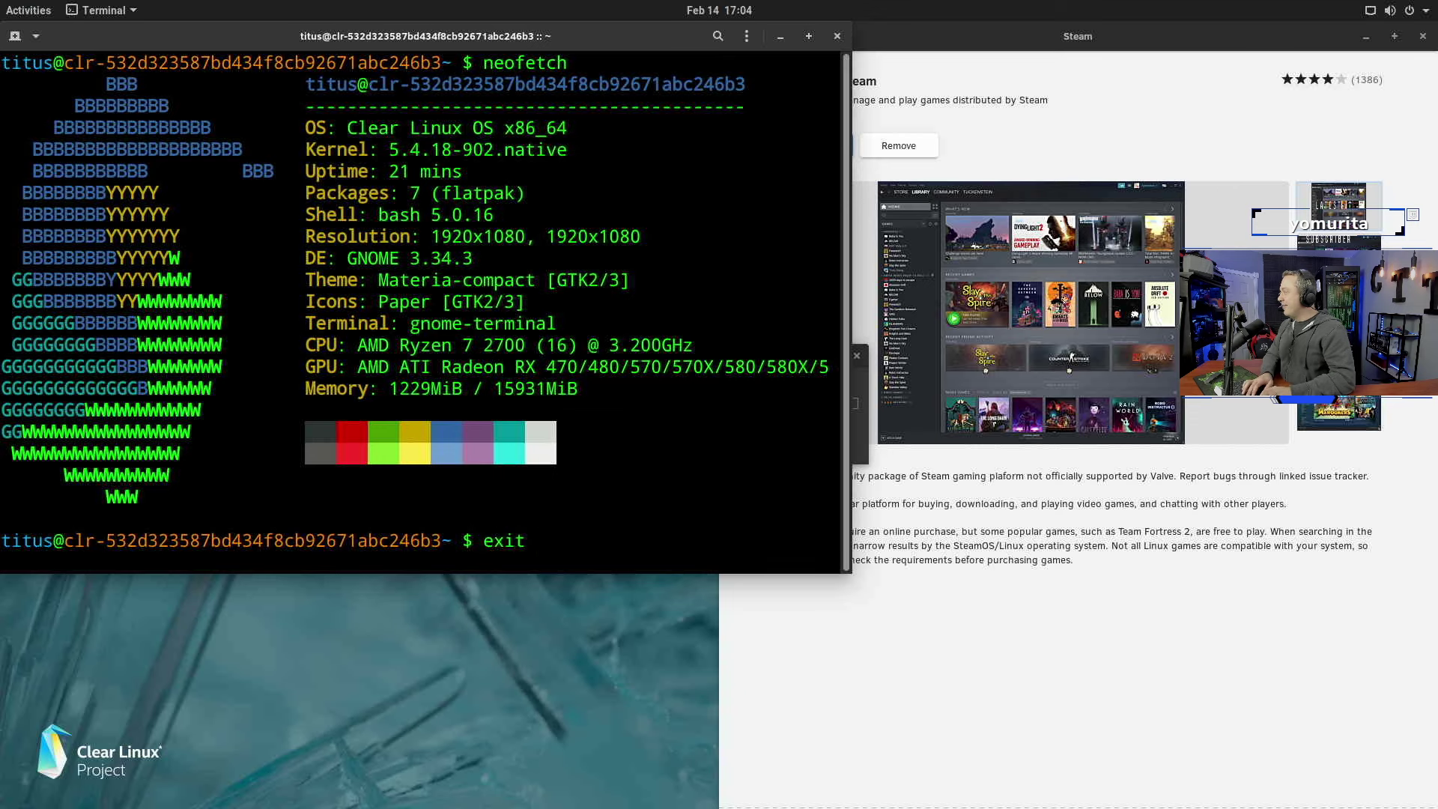
pyautogui.press('Return')
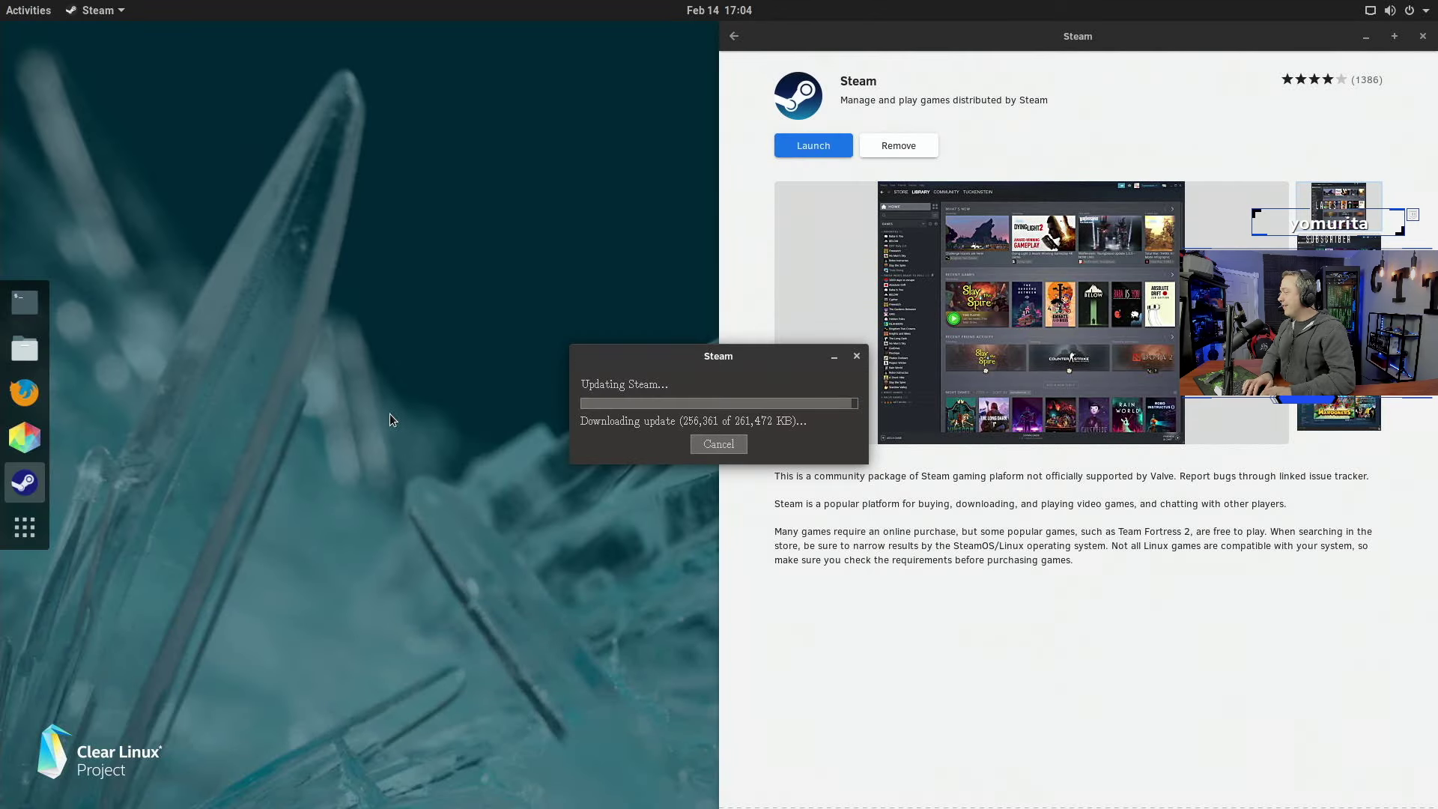